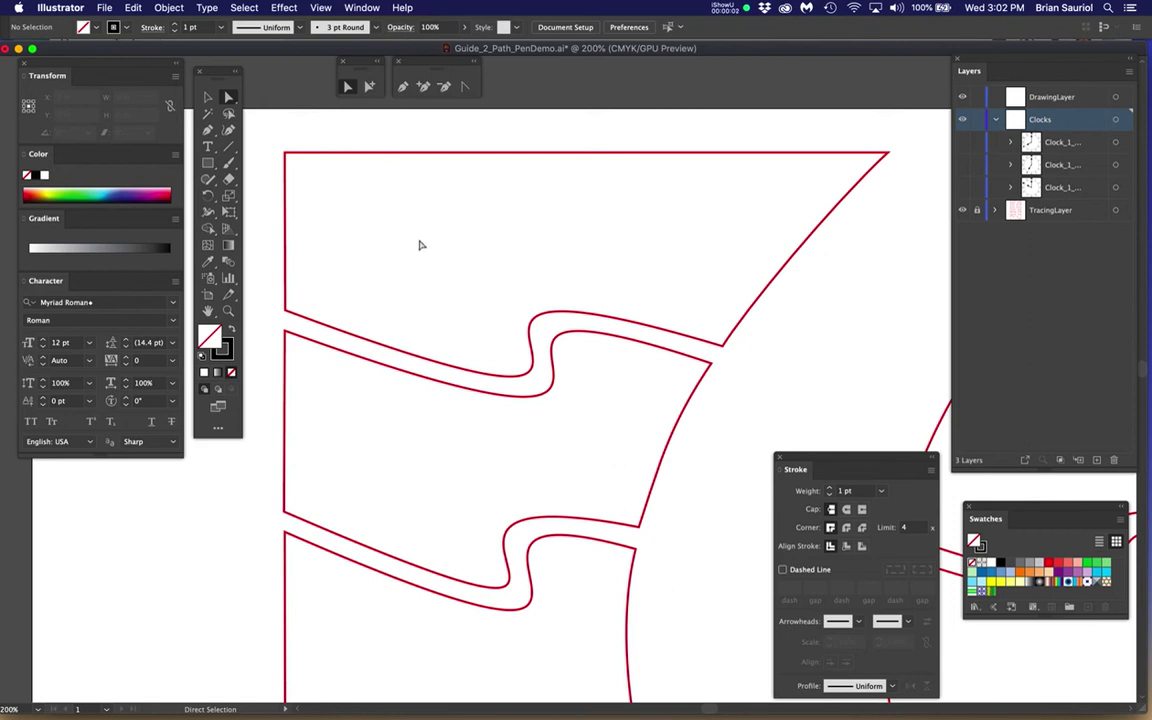
Step: Reposition the Layers and Swatches panels around the artwork and close the Stroke panel
drag(983, 60, 967, 46)
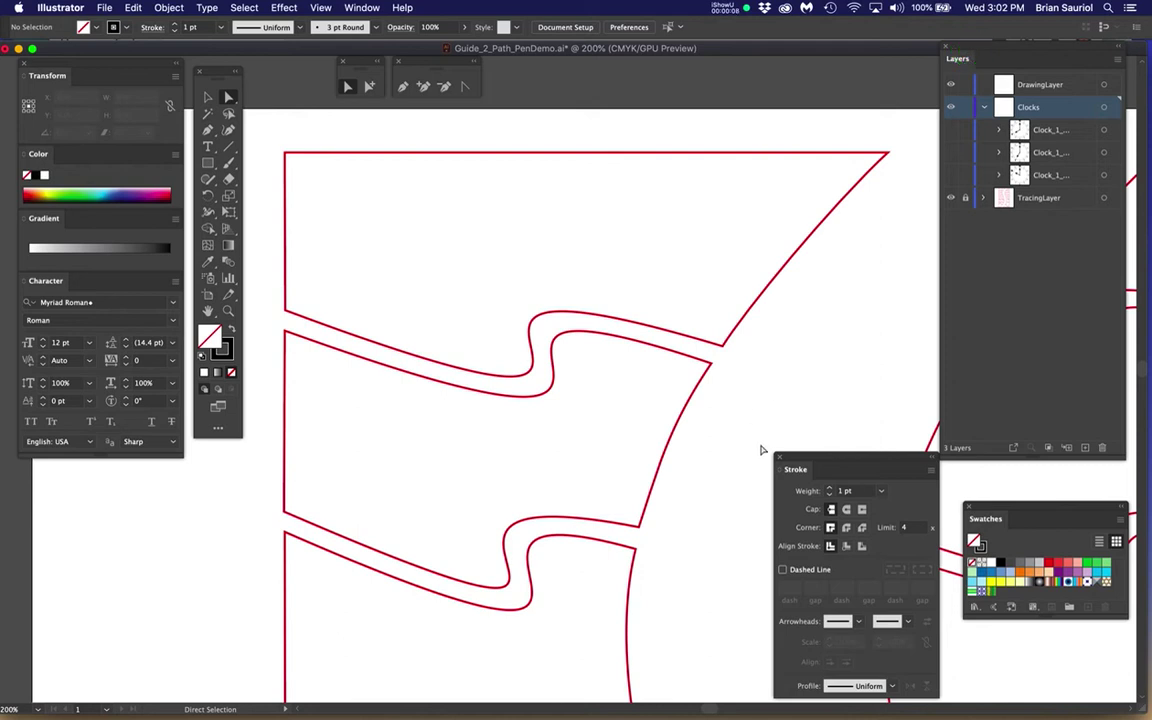
drag(790, 459, 745, 381)
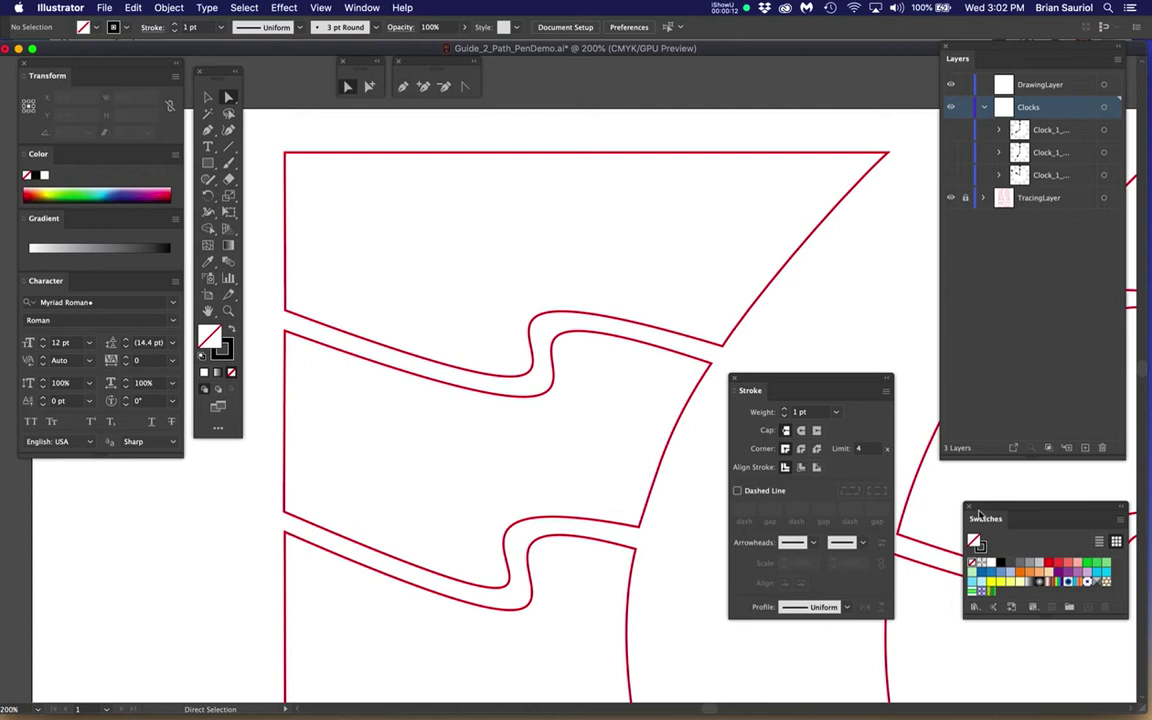
mouse_move(990, 512)
mouse_down()
mouse_move(247, 604)
mouse_move(75, 597)
mouse_move(57, 556)
mouse_up()
click(733, 378)
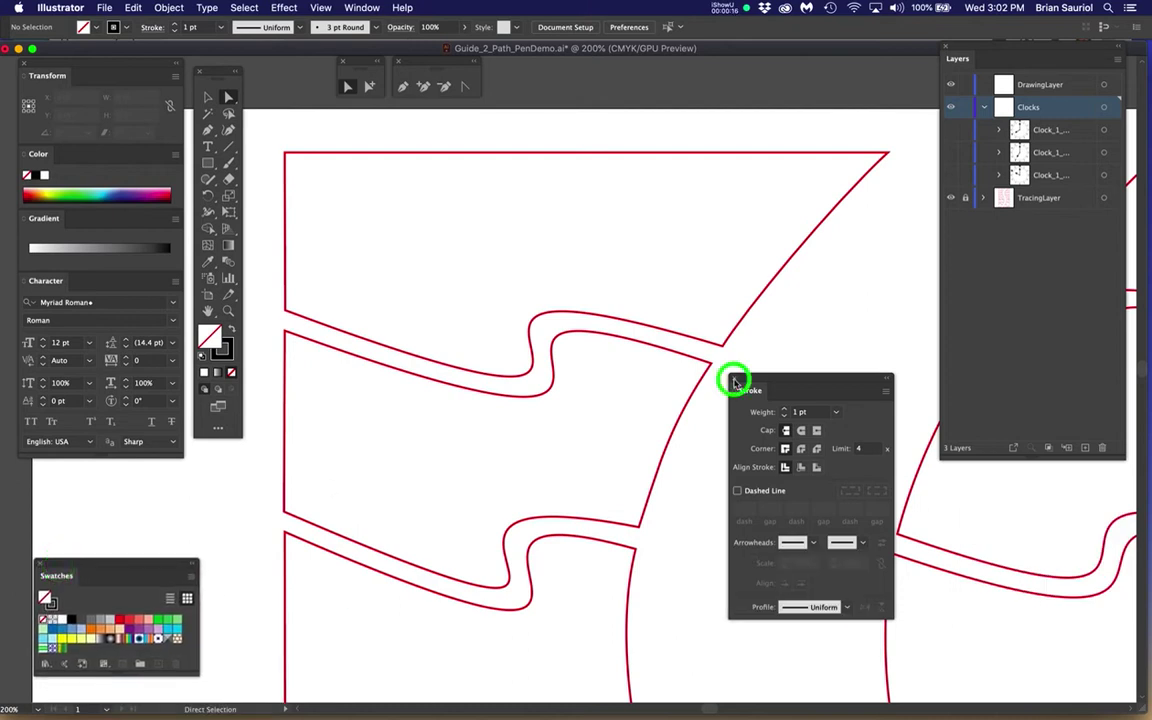
Step: Rearrange the floating selection, pen and main toolbars and close the Transform, Color, Gradient and Character panel group
click(770, 28)
click(368, 67)
drag(368, 67, 368, 117)
drag(437, 69, 510, 87)
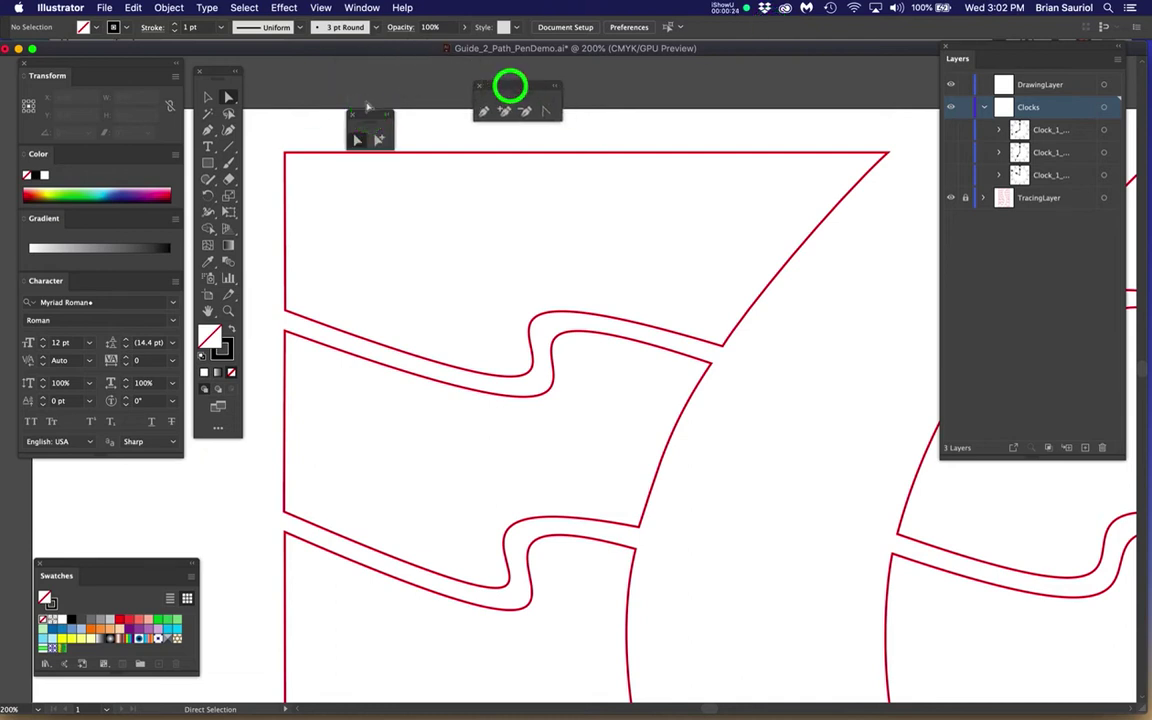
drag(367, 123, 419, 90)
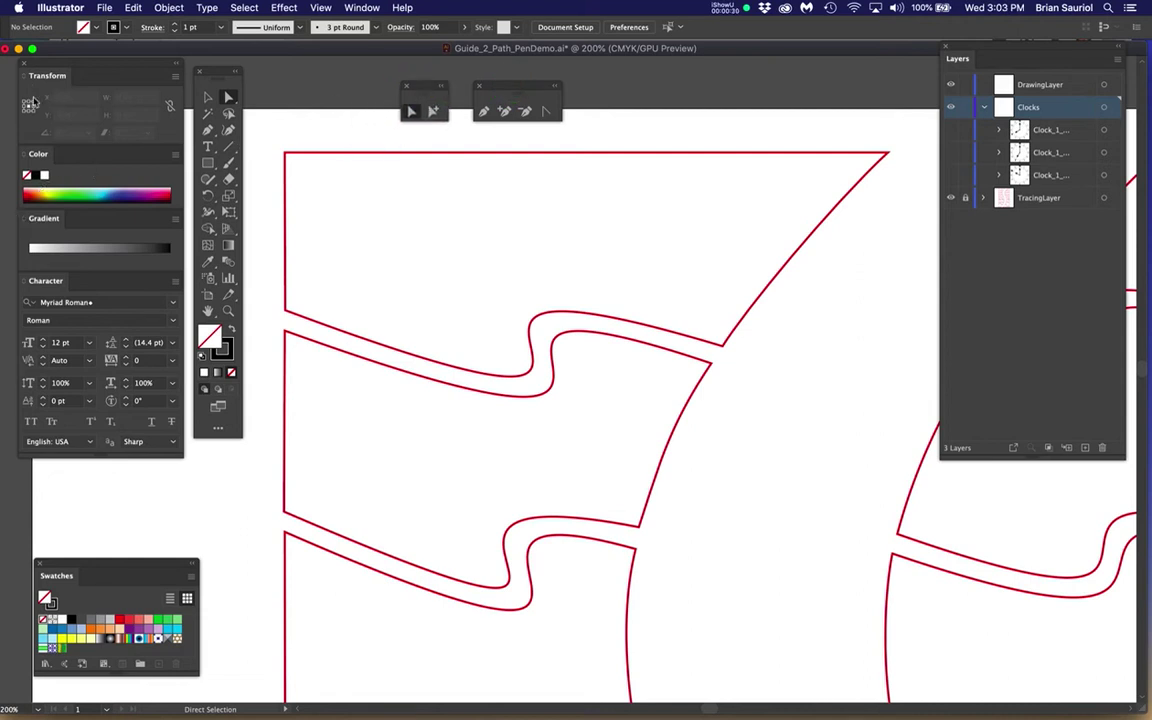
click(25, 62)
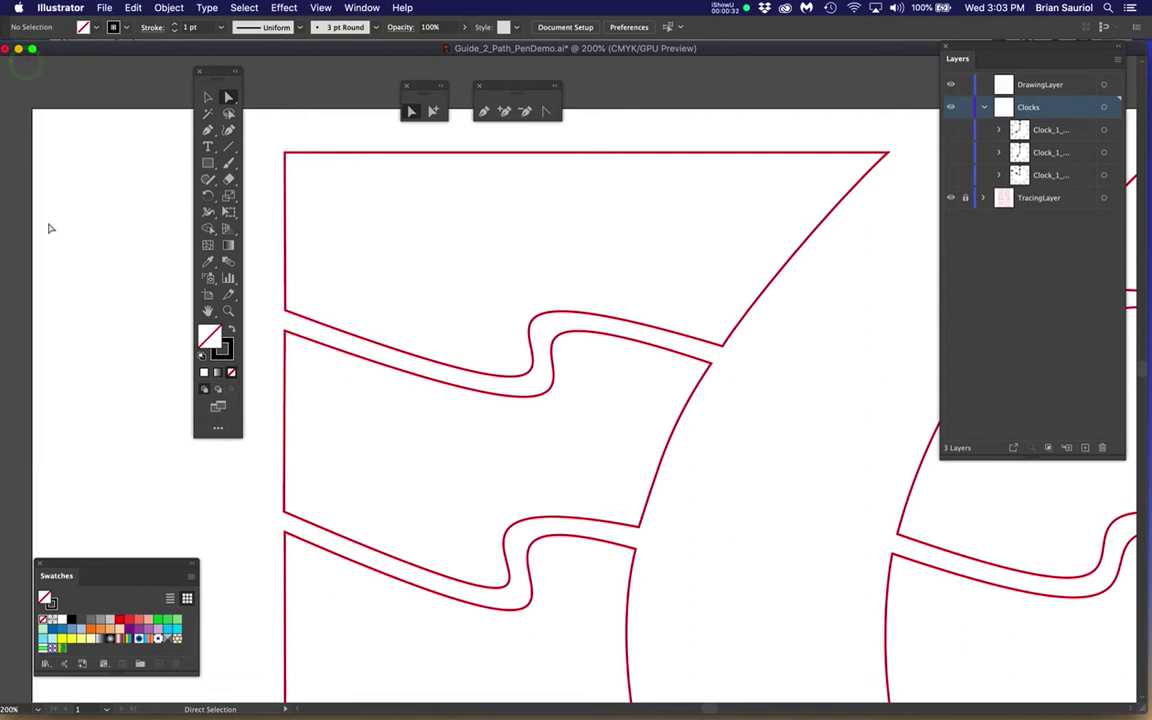
drag(194, 68, 43, 70)
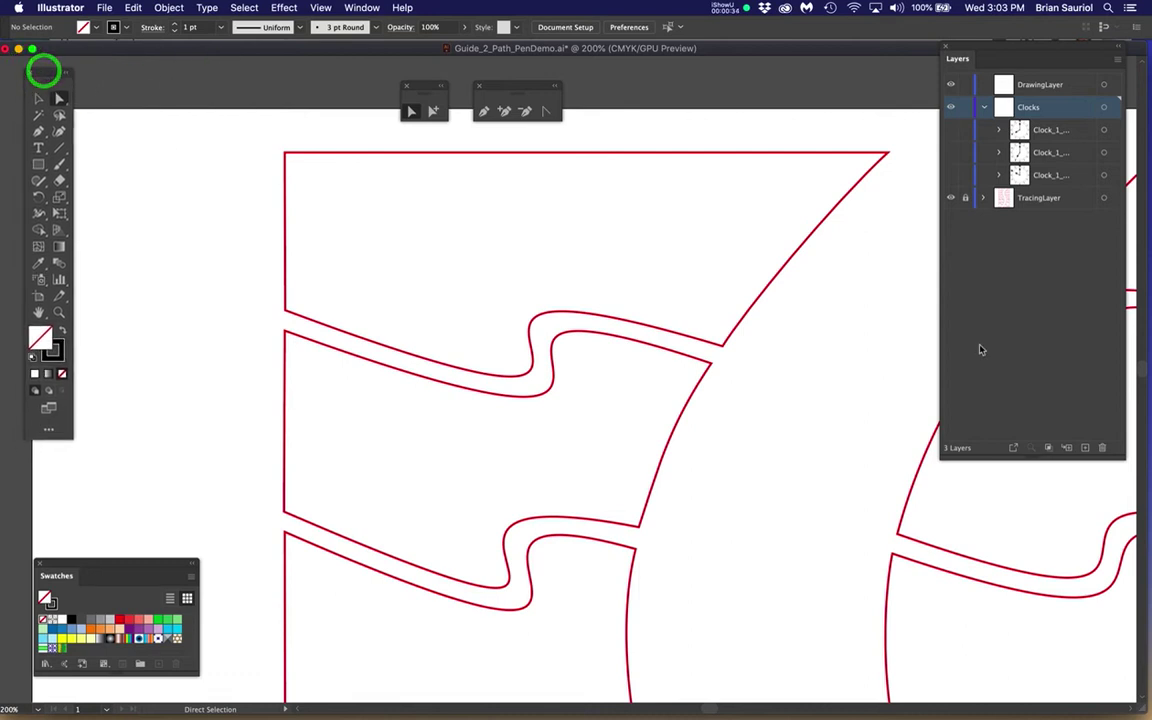
Step: Collapse the Clocks layer and open the file Guide_2_Path_Pen.ai
click(984, 108)
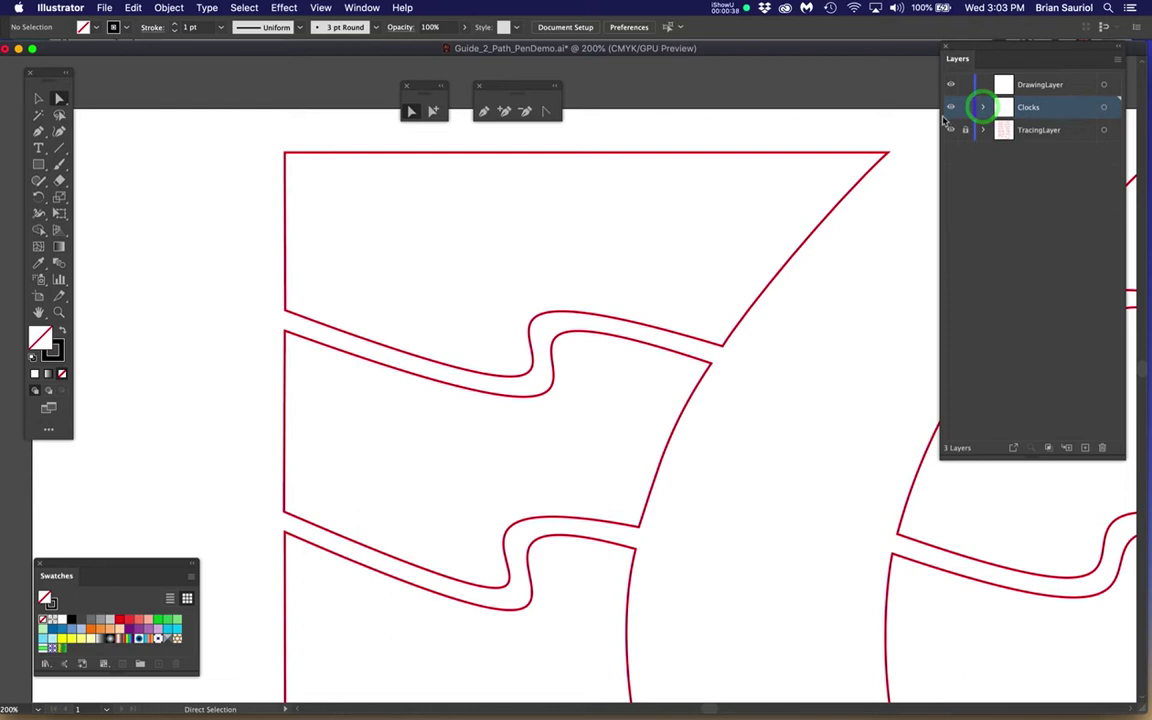
click(104, 8)
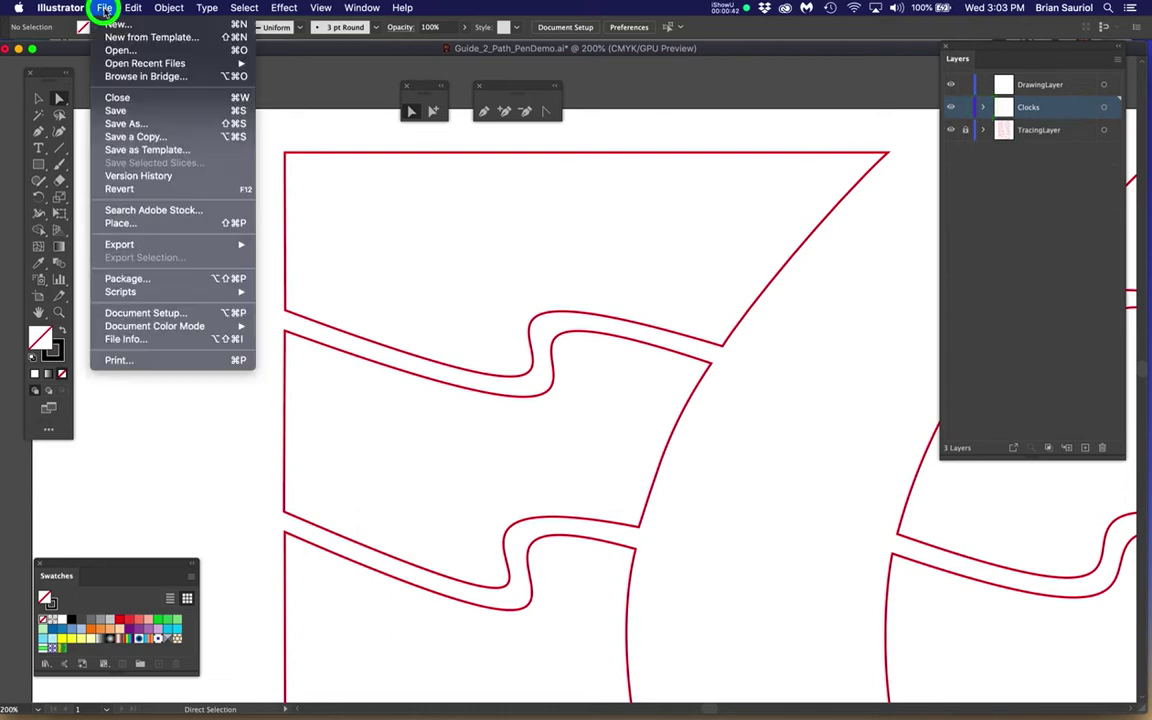
click(106, 50)
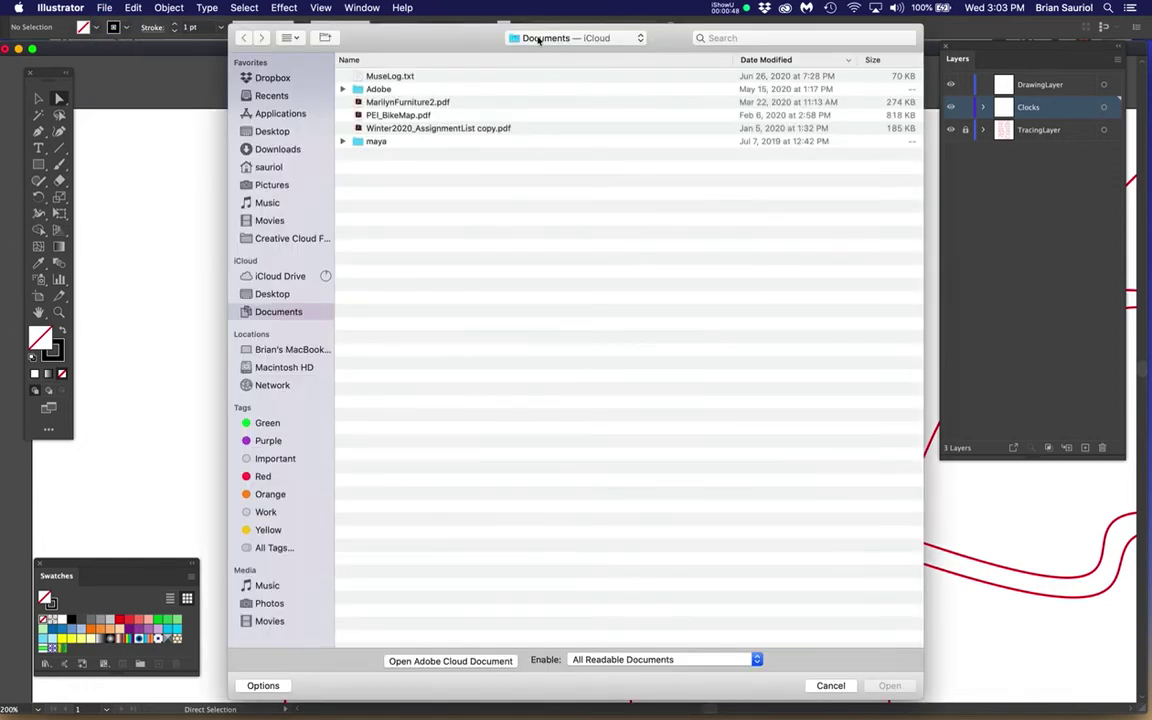
key(Escape)
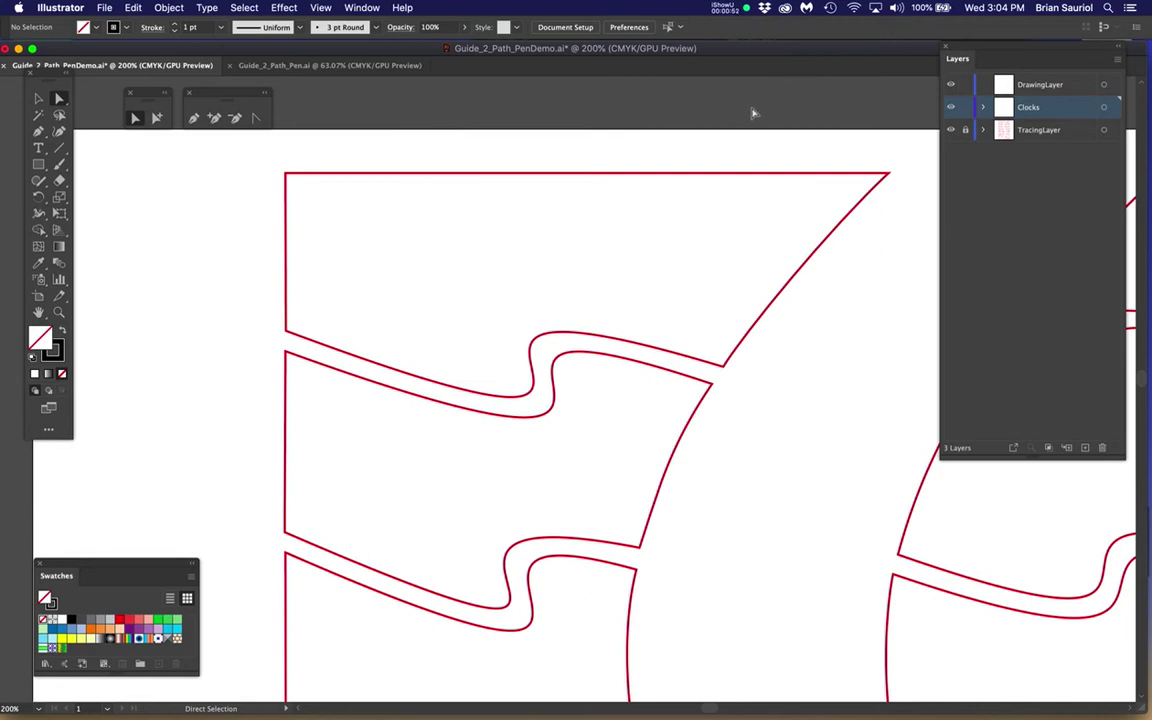
Step: Go through the DrawingLayer, TracingLayer and Clocks layers of the demo document
click(1043, 85)
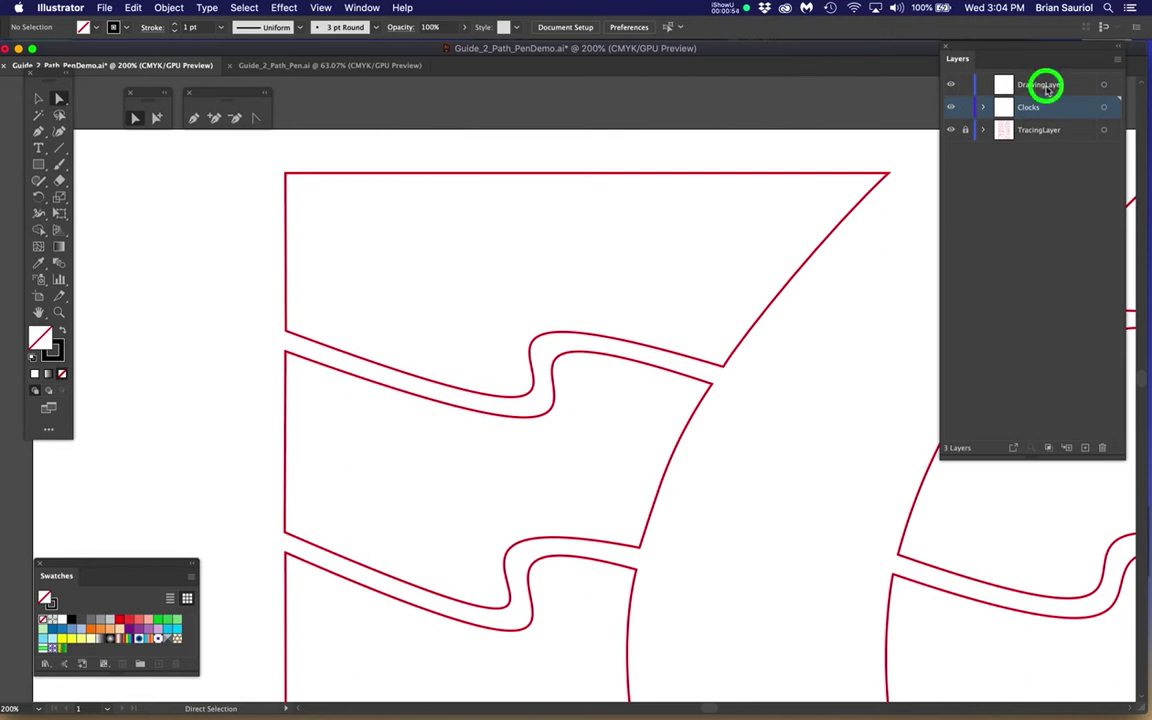
click(1043, 131)
click(1050, 108)
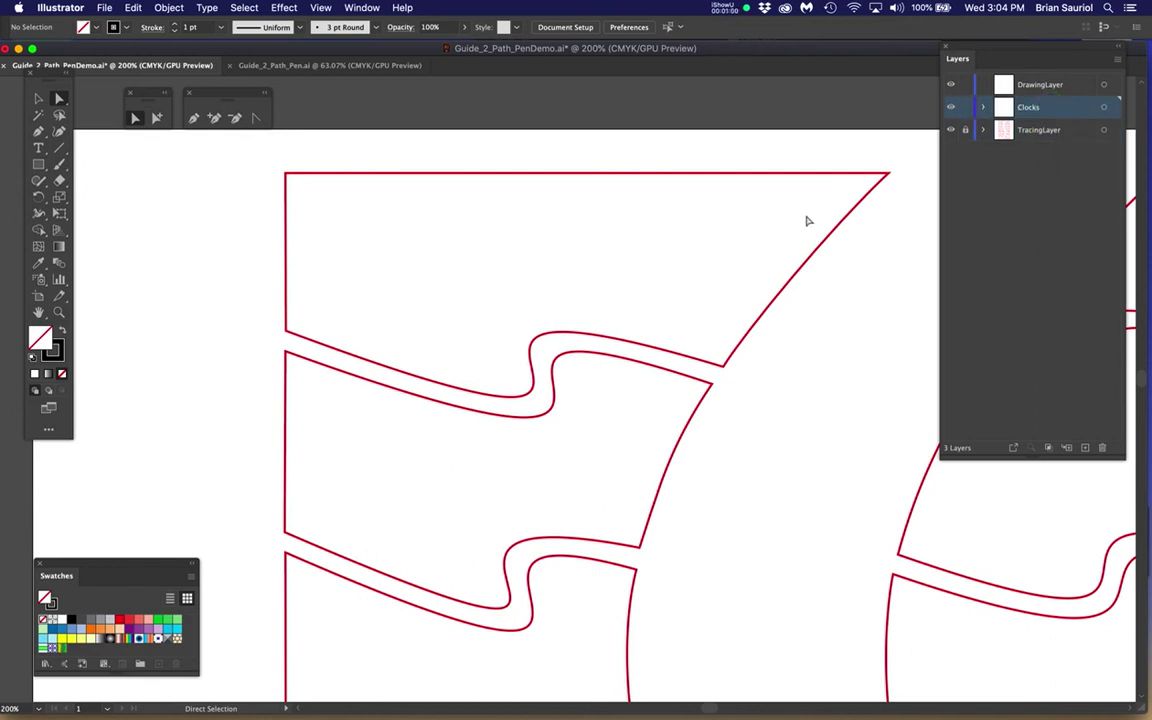
Step: Switch to the Guide_2_Path_Pen.ai document and make DrawingLayer the active layer
click(383, 64)
click(1065, 86)
click(1042, 110)
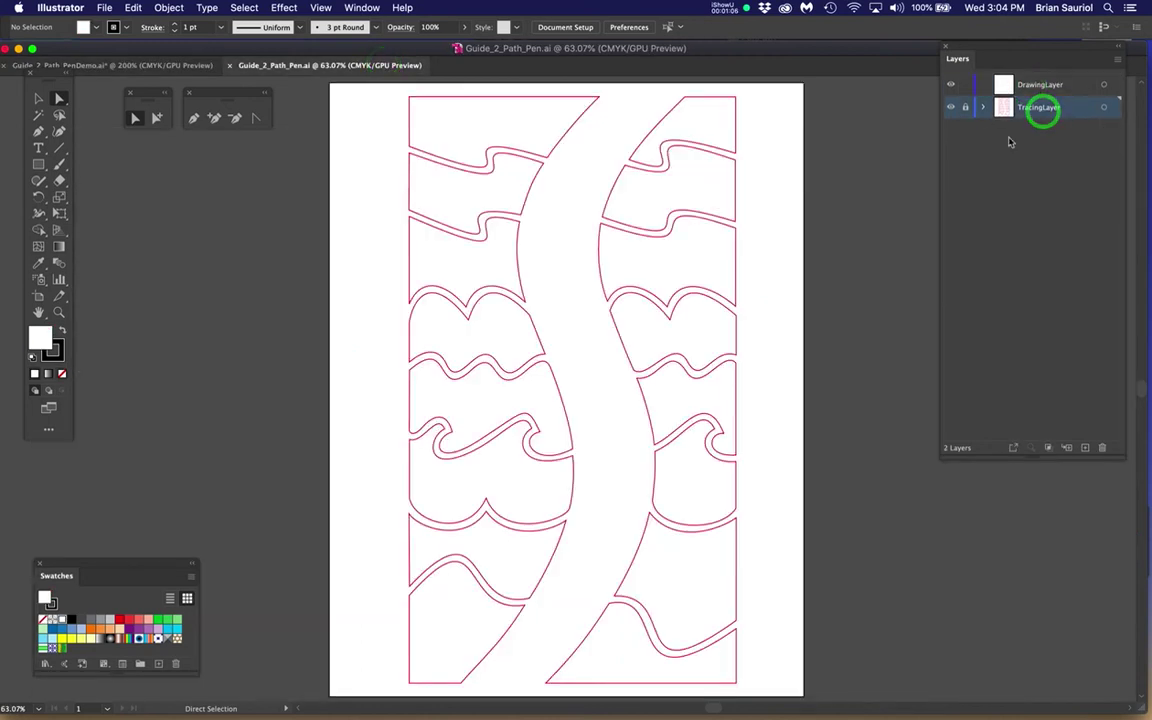
click(1036, 87)
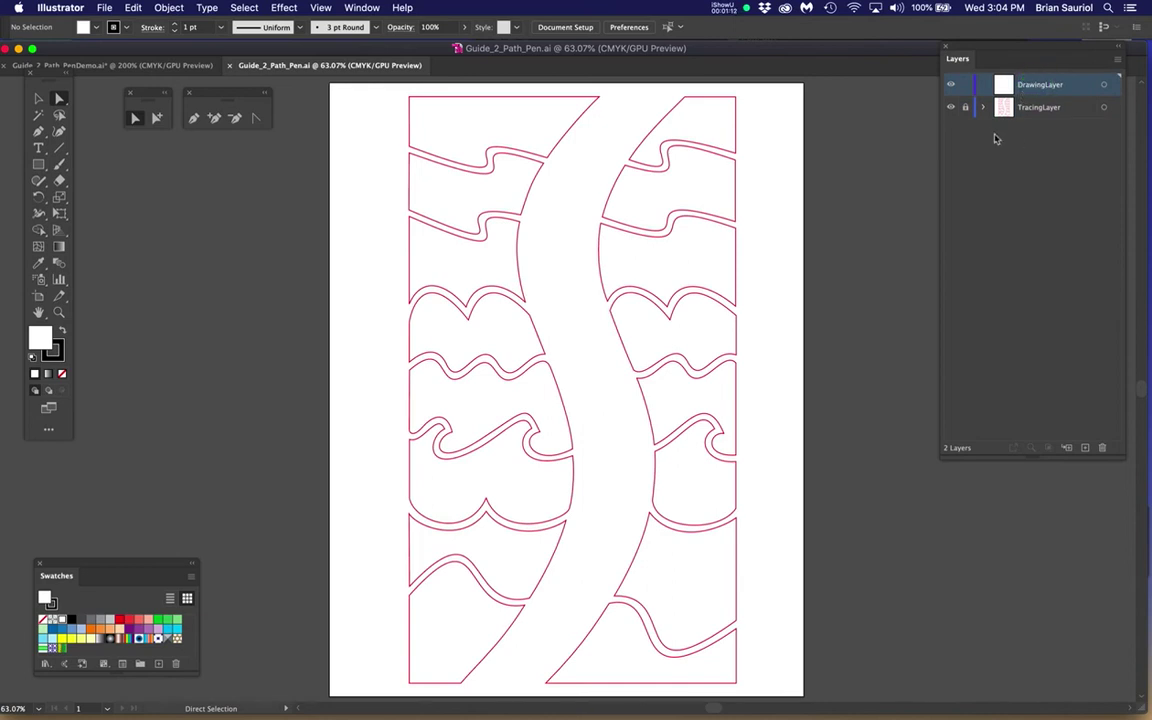
Step: Unlock and expand TracingLayer, and toggle the visibility of its first four and last three paths off and back on
click(982, 108)
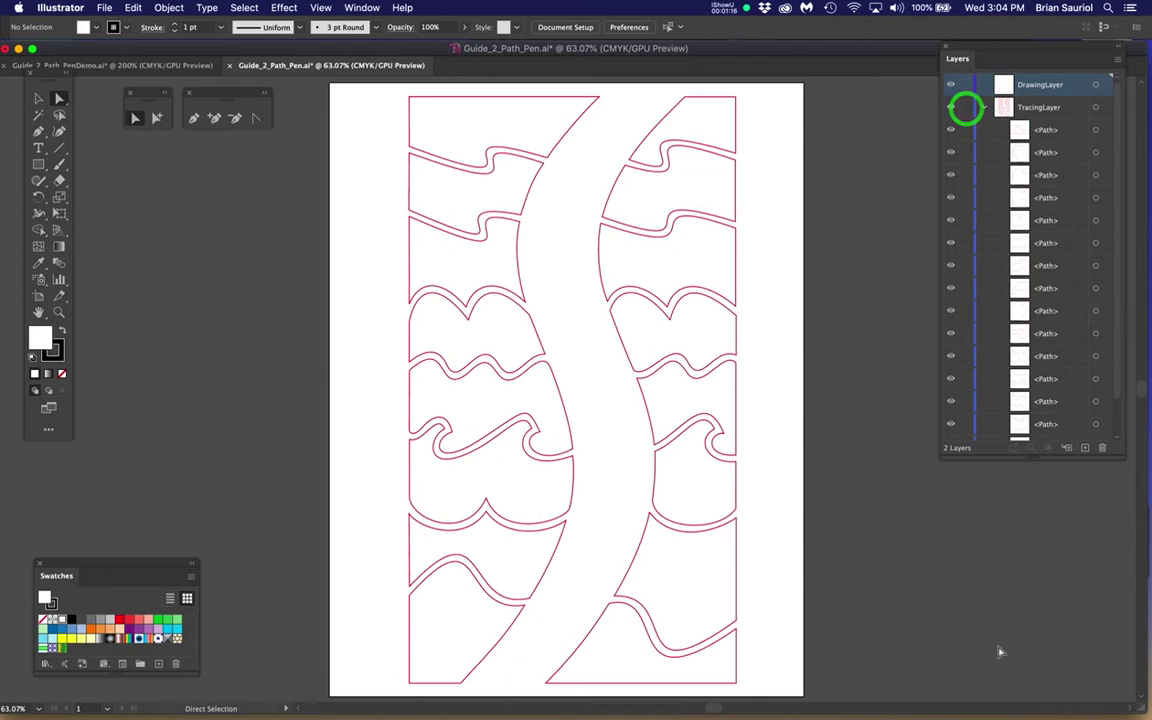
drag(1124, 459, 1122, 648)
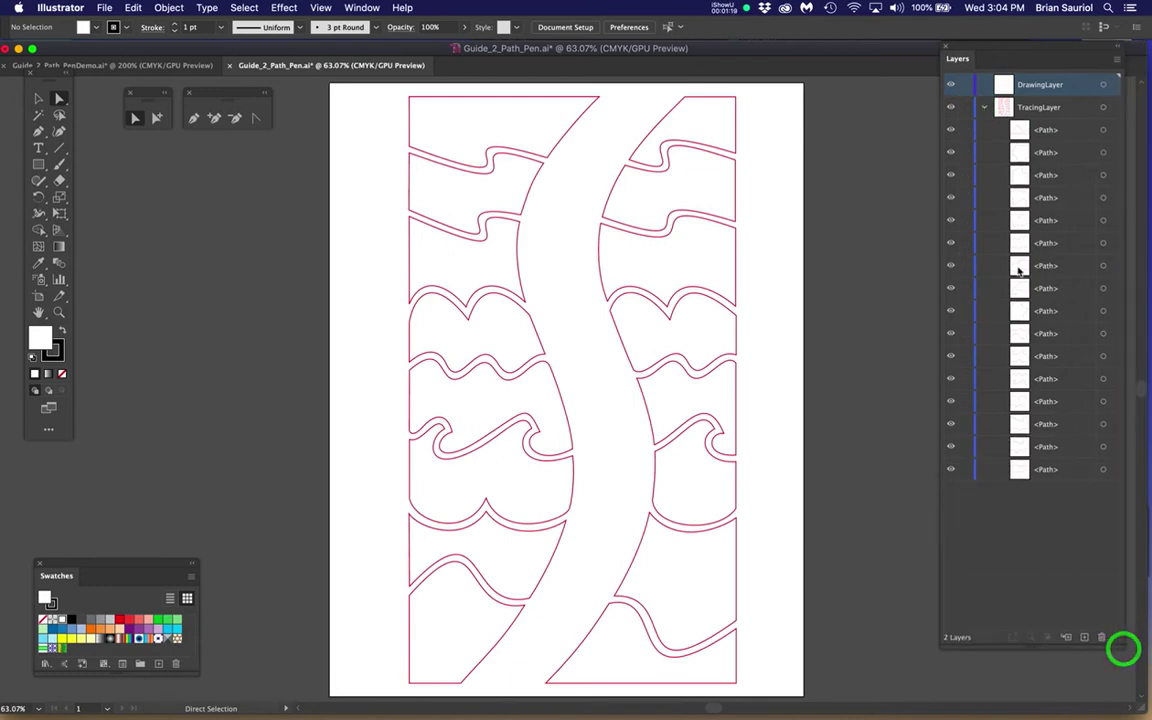
click(951, 130)
click(951, 130)
click(951, 152)
click(951, 152)
click(951, 175)
click(951, 175)
click(951, 197)
click(951, 197)
click(951, 469)
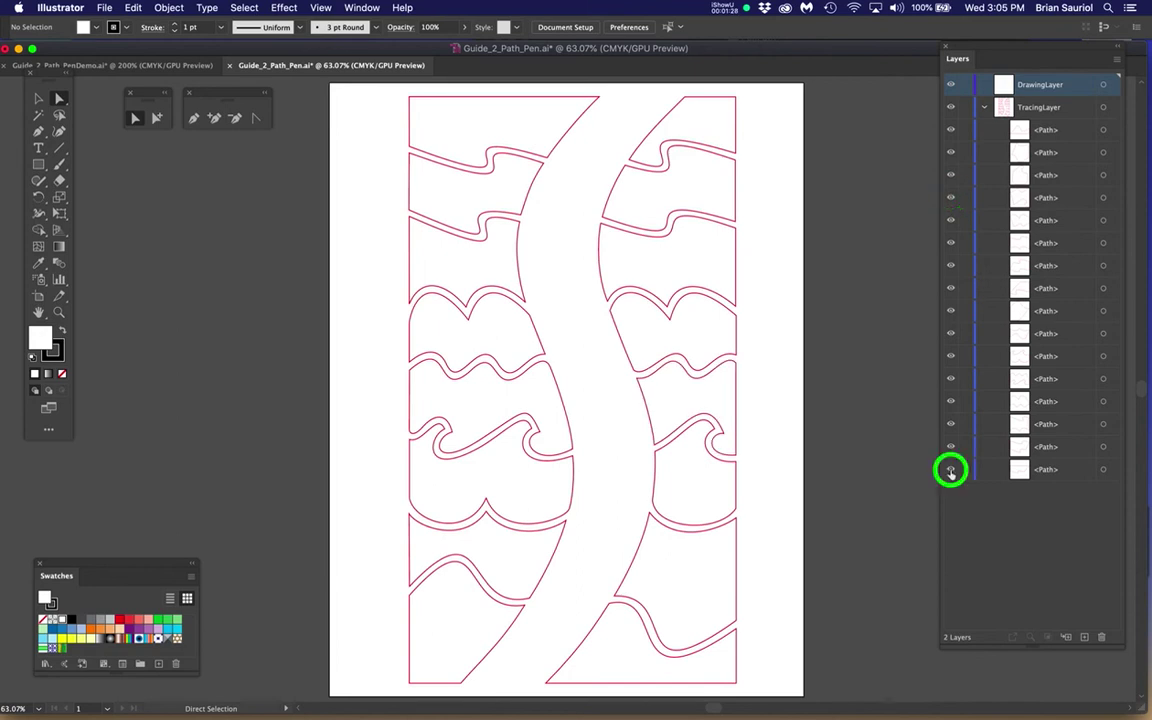
click(951, 469)
click(951, 447)
click(951, 445)
click(951, 424)
click(951, 424)
Step: Highlight TracingLayer and its first five paths one after another in the layer list
click(1066, 108)
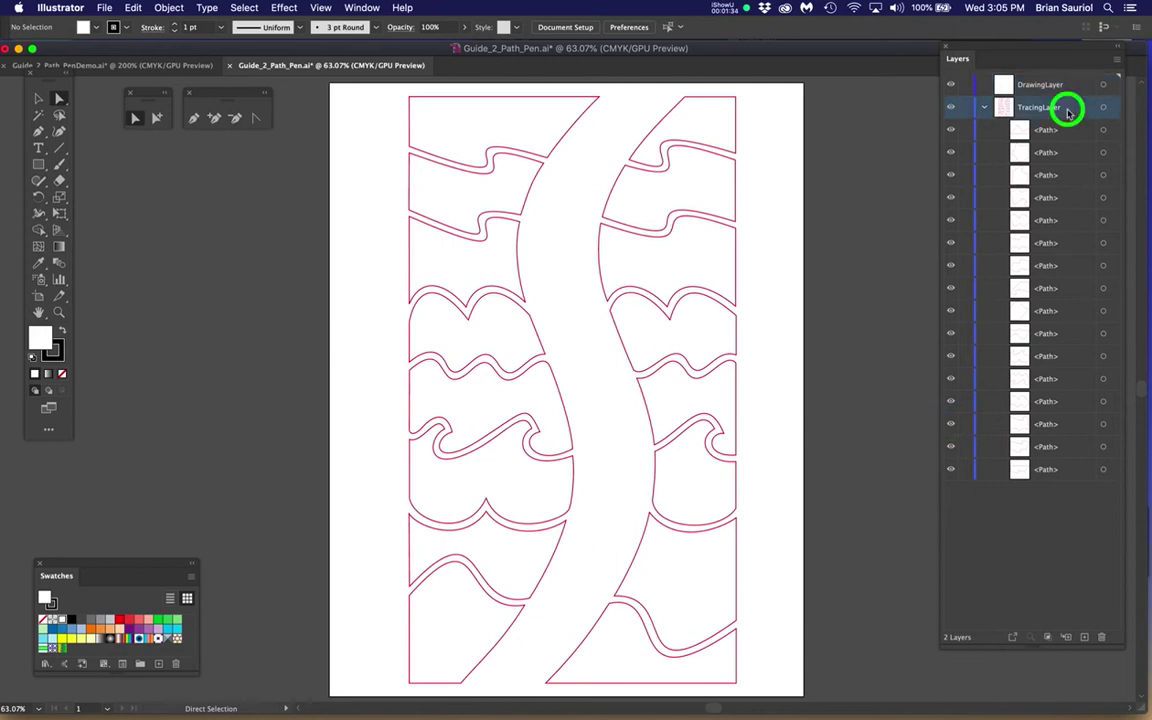
click(1071, 129)
click(1071, 152)
click(1071, 175)
click(1071, 197)
click(1071, 220)
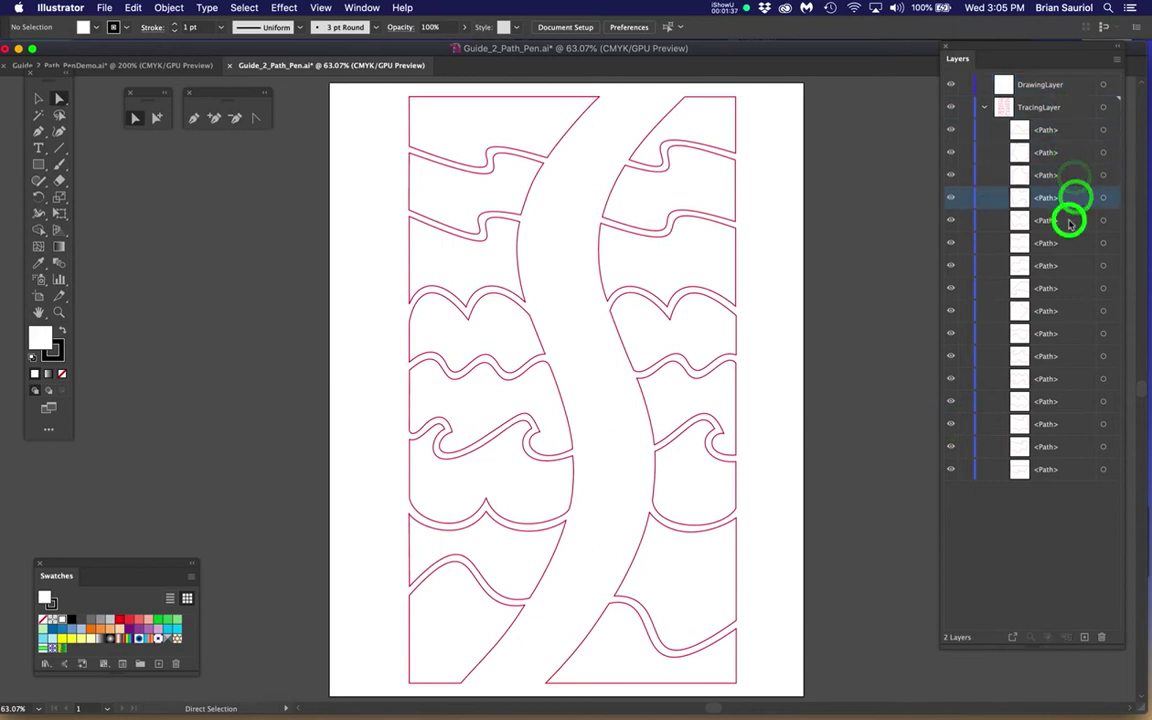
Step: Target all artwork on TracingLayer, and target its second, third and fourth paths individually
click(1104, 108)
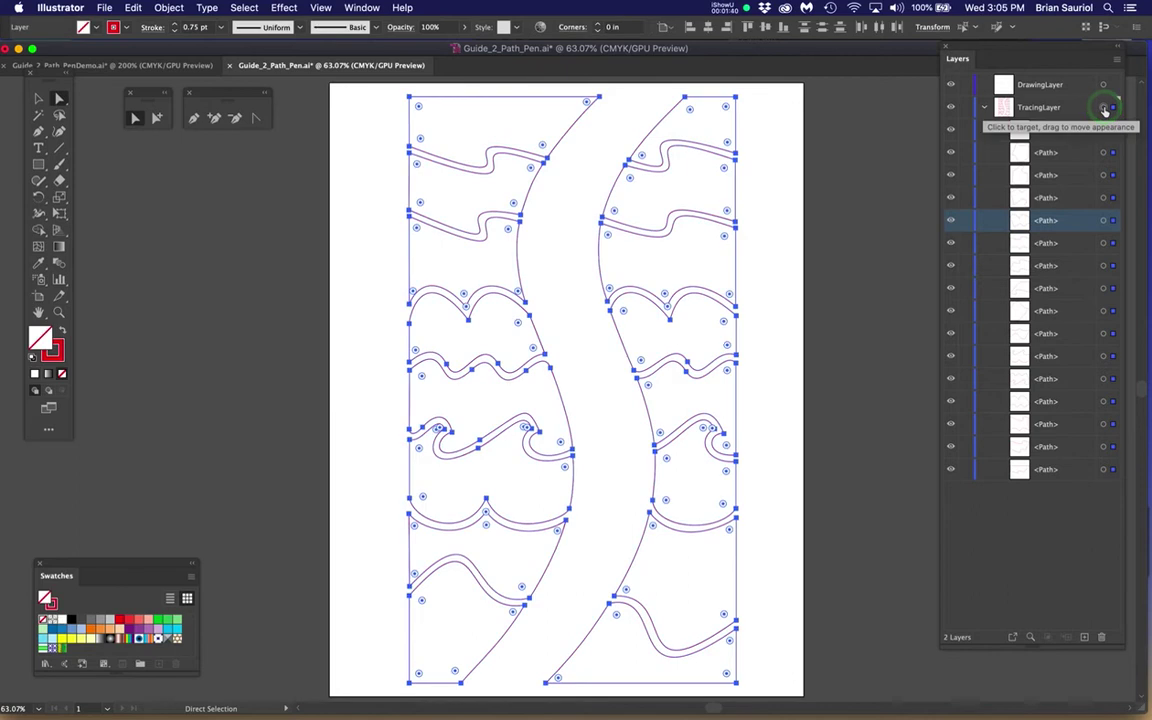
click(1103, 152)
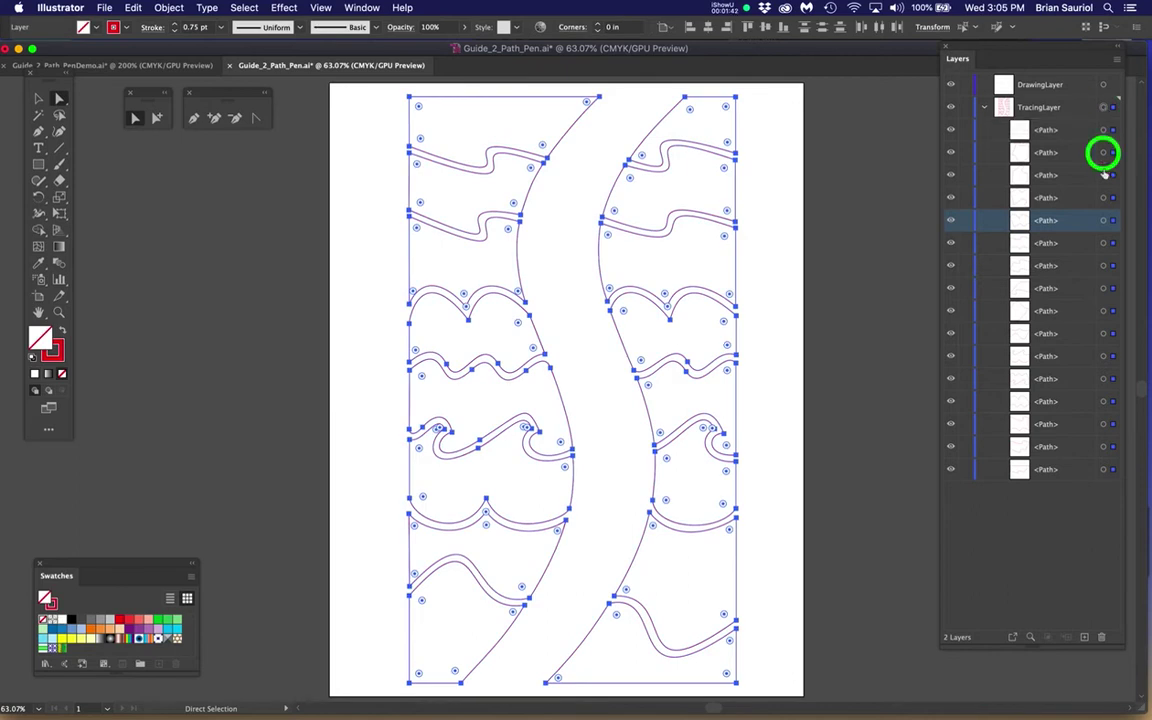
click(1104, 175)
click(1104, 197)
Step: Collapse and lock TracingLayer and make DrawingLayer the active layer
click(983, 107)
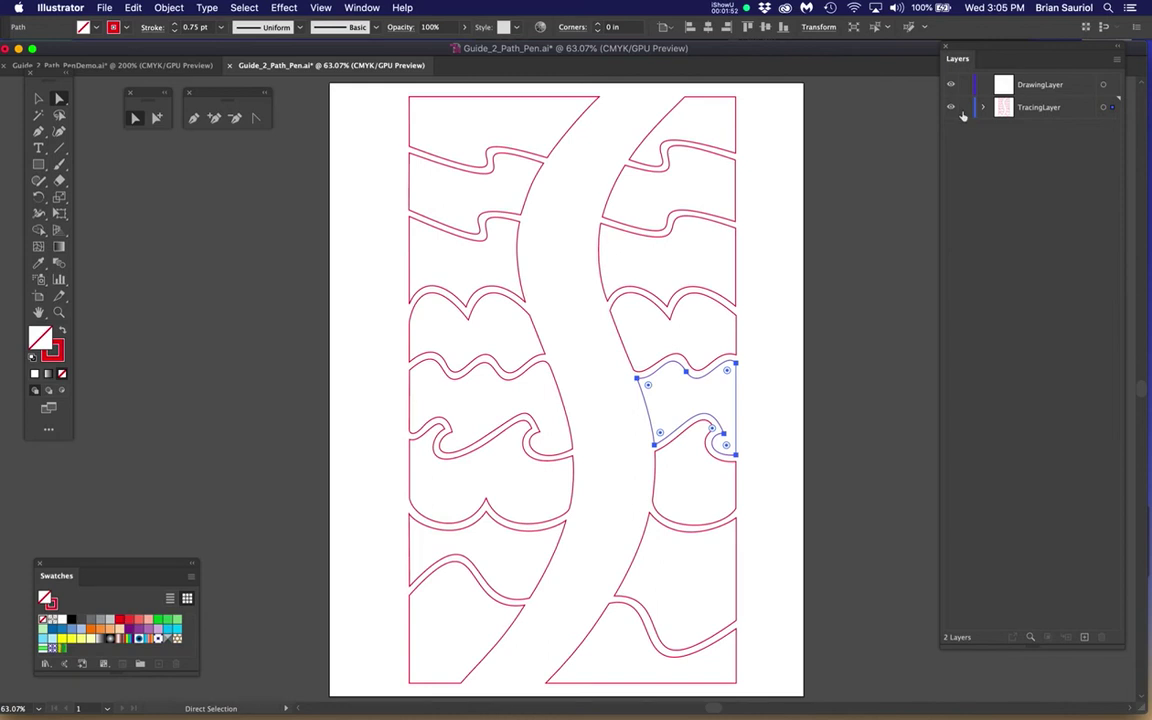
click(966, 109)
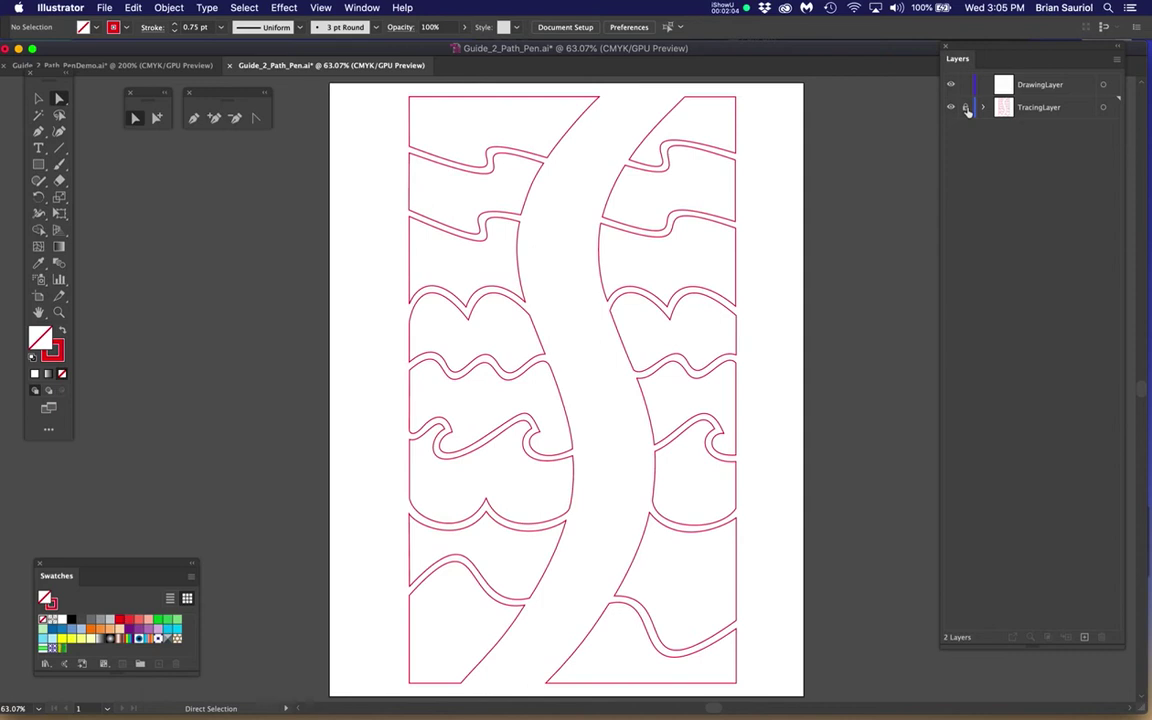
click(1064, 91)
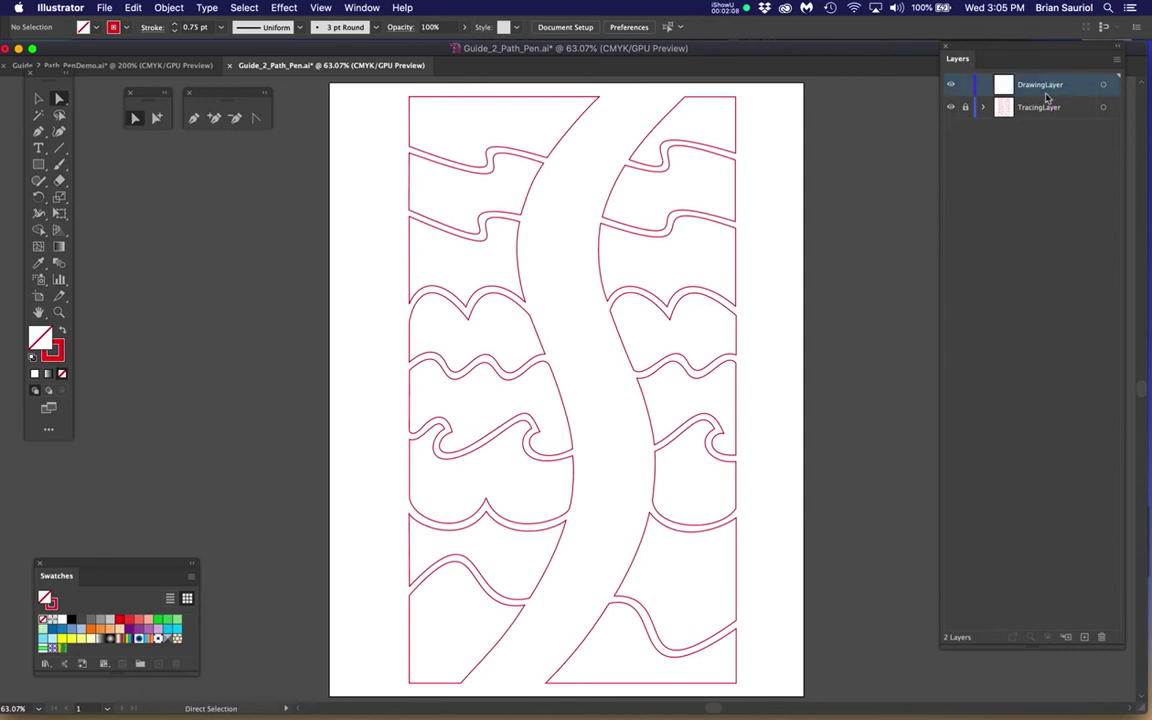
Step: Review the layer options of DrawingLayer, including its name and Medium Blue color, and accept them
click(1077, 89)
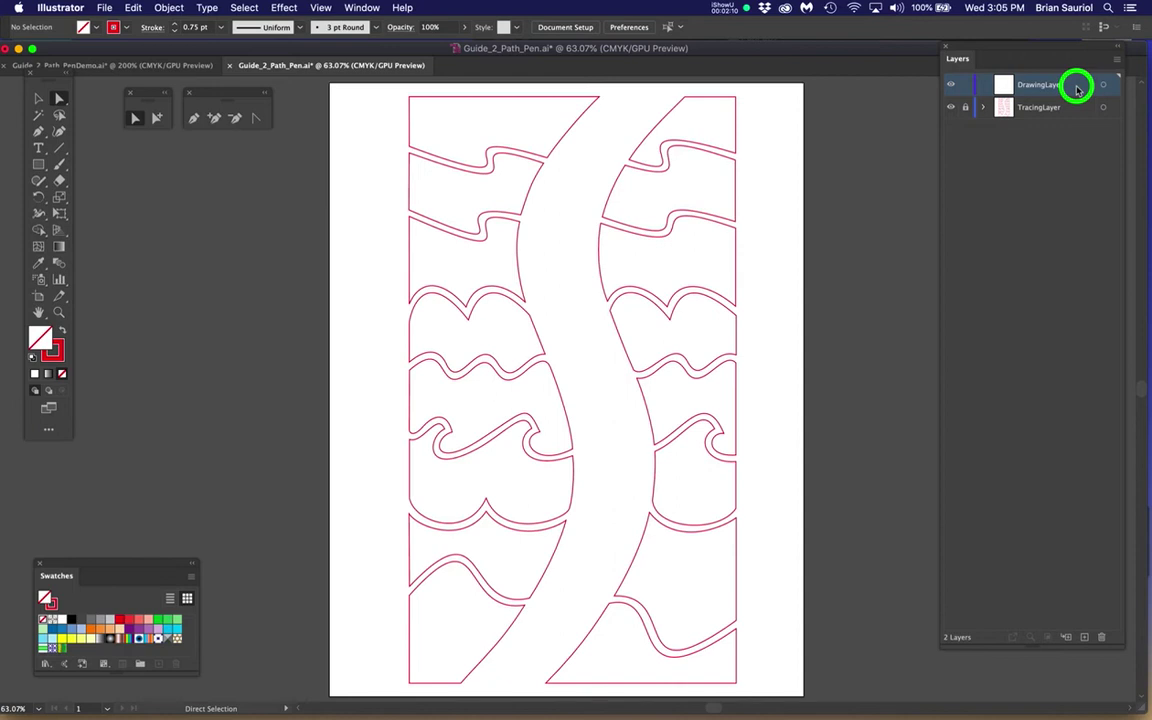
double_click(1077, 89)
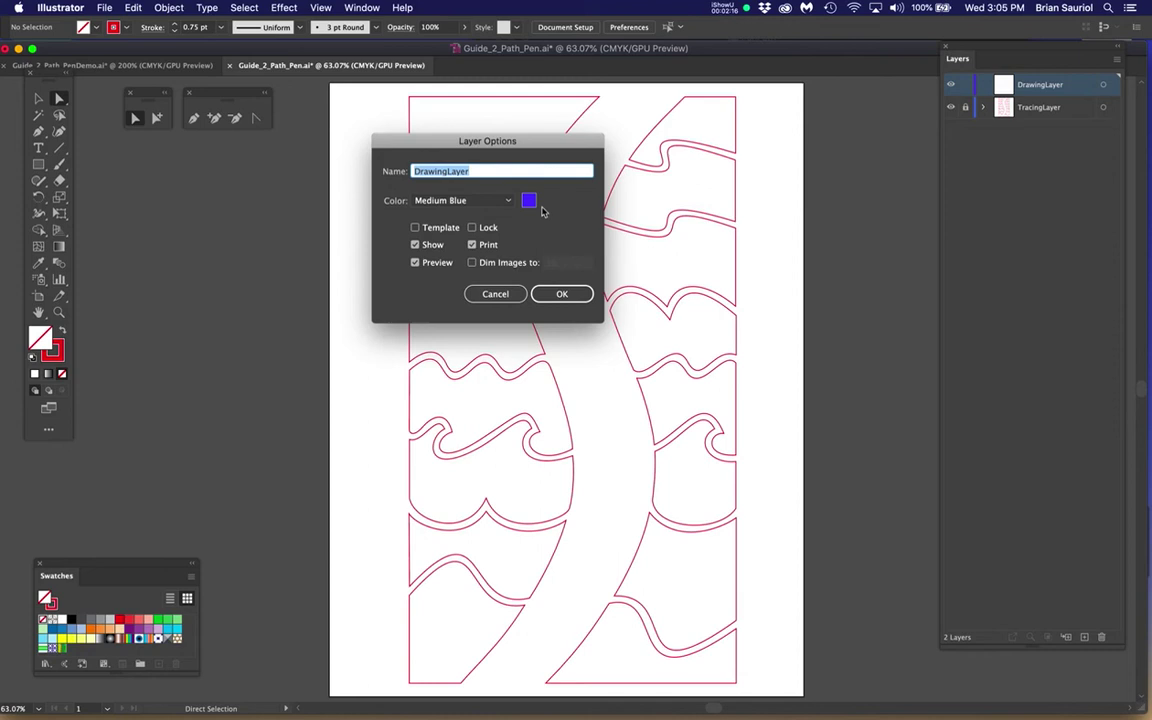
click(573, 293)
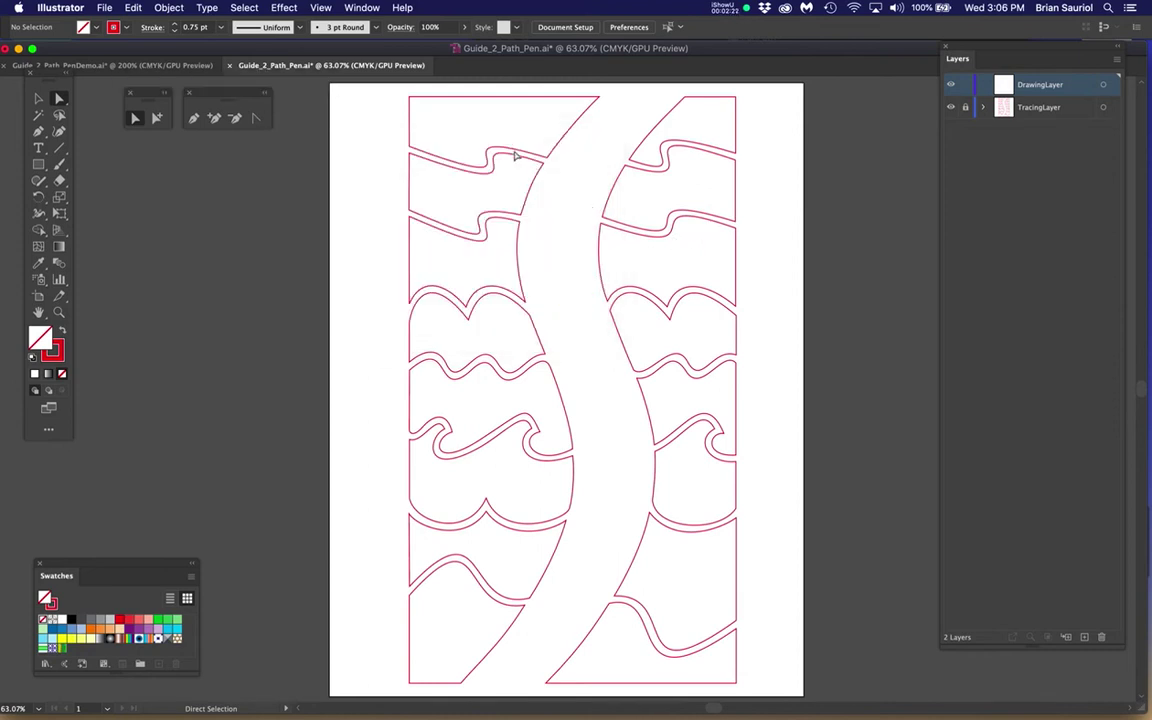
Step: Examine the corners and curved edges of the first tracing shape at the artboard's upper left at magnifications up to 300%
key(super+1)
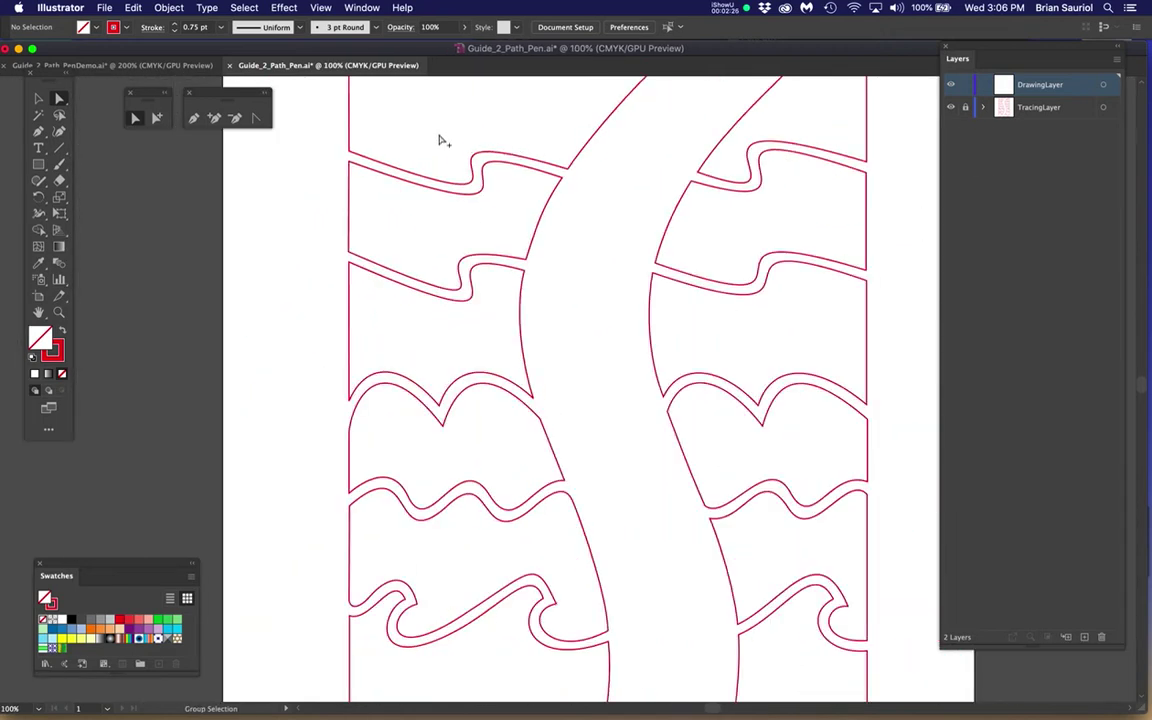
key(super+equal)
key(space)
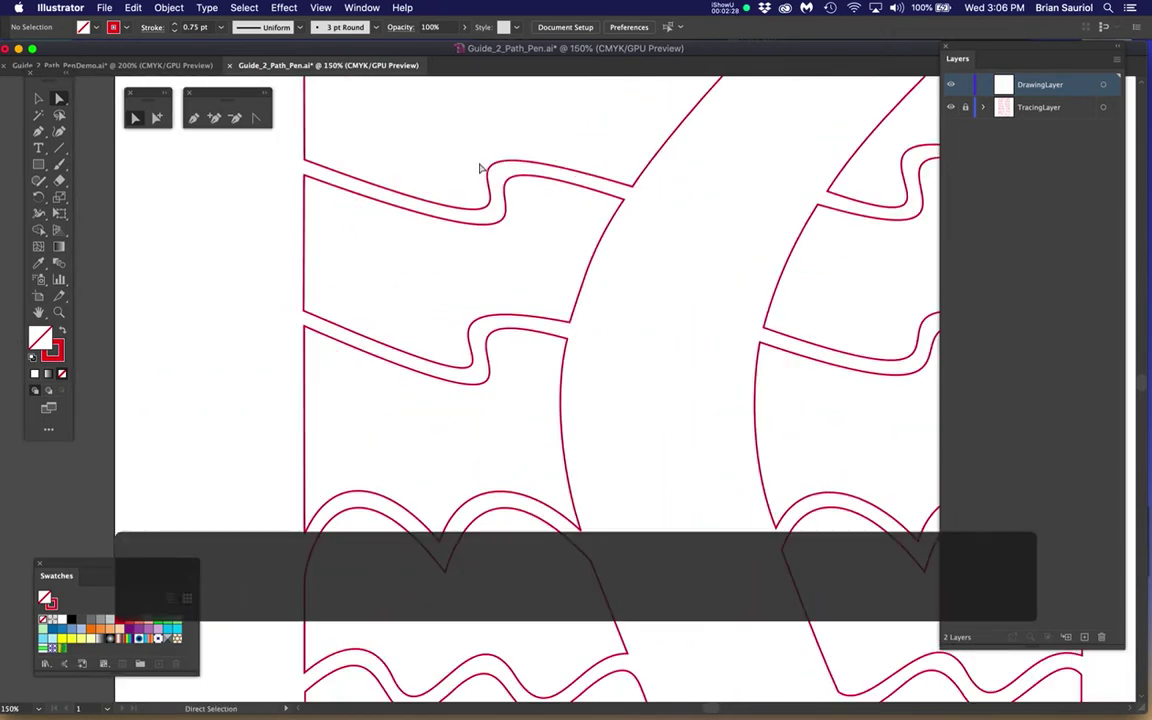
drag(505, 315, 509, 320)
super+click(522, 365)
super+click(517, 350)
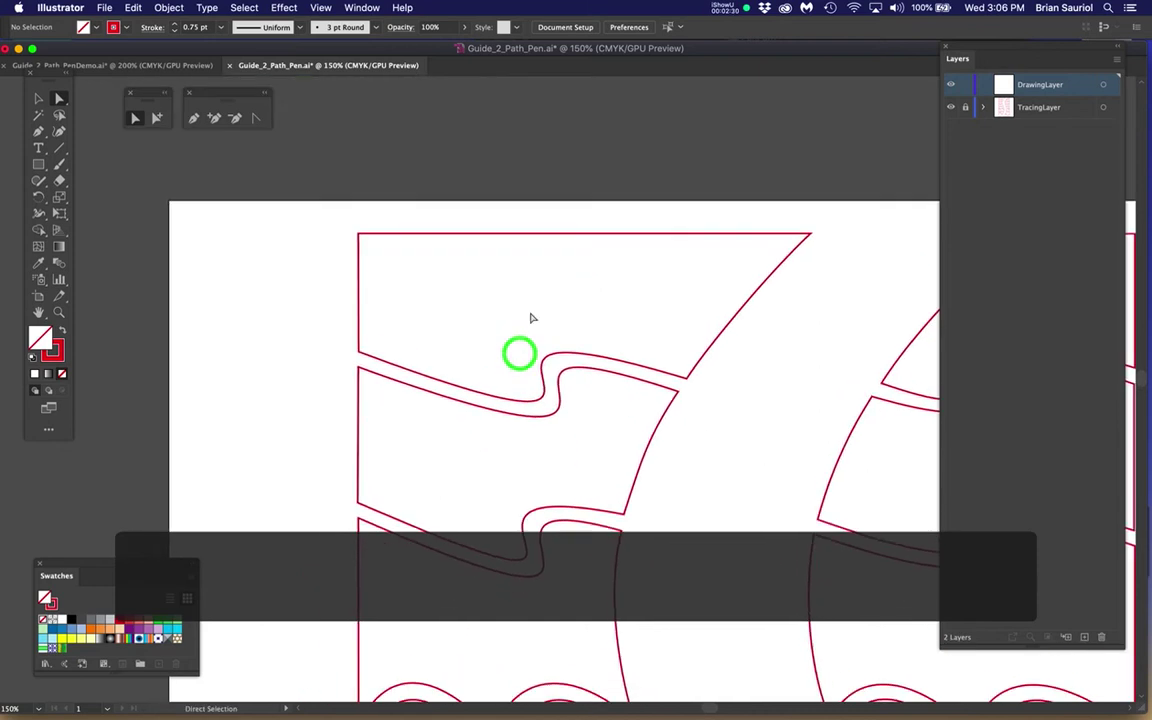
alt+super+click(530, 314)
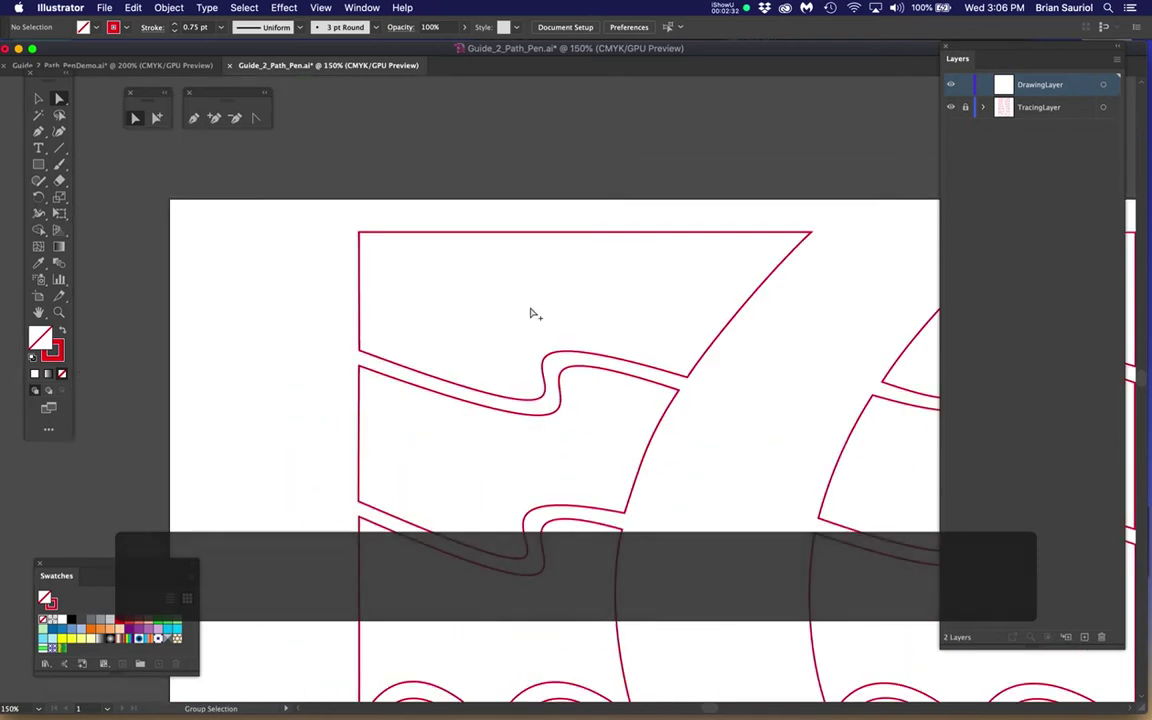
super+click(371, 240)
alt+super+click(368, 239)
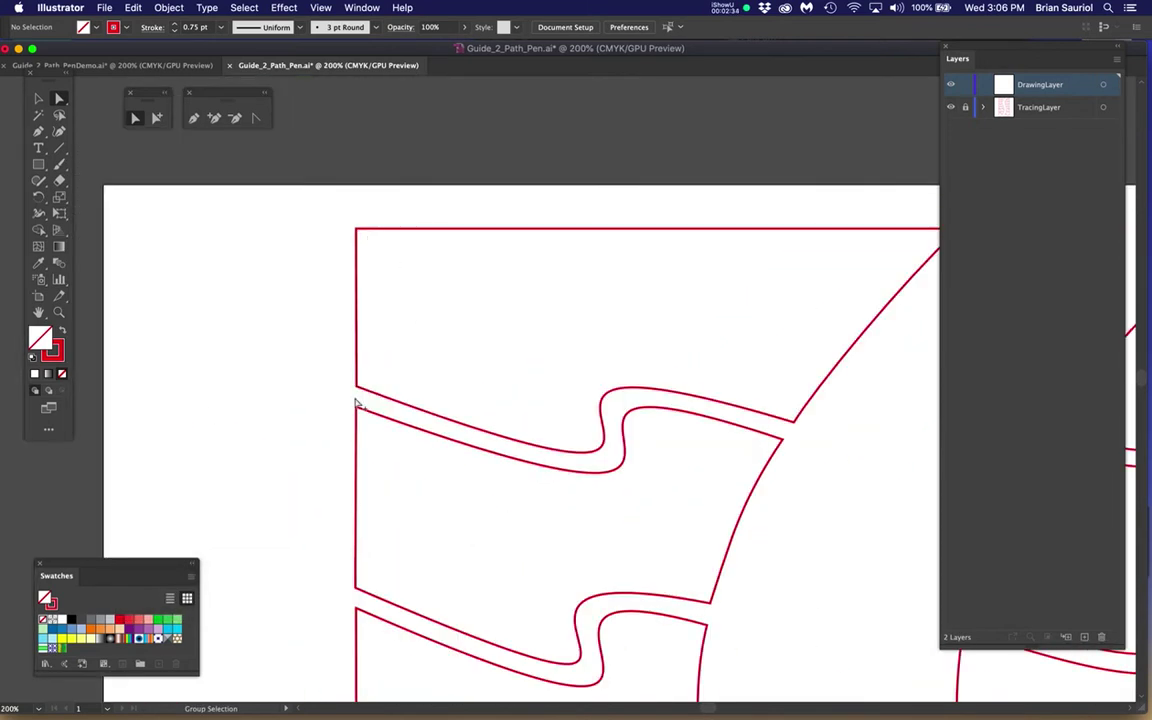
super+click(363, 389)
super+click(363, 390)
alt+super+click(363, 390)
alt+super+click(364, 390)
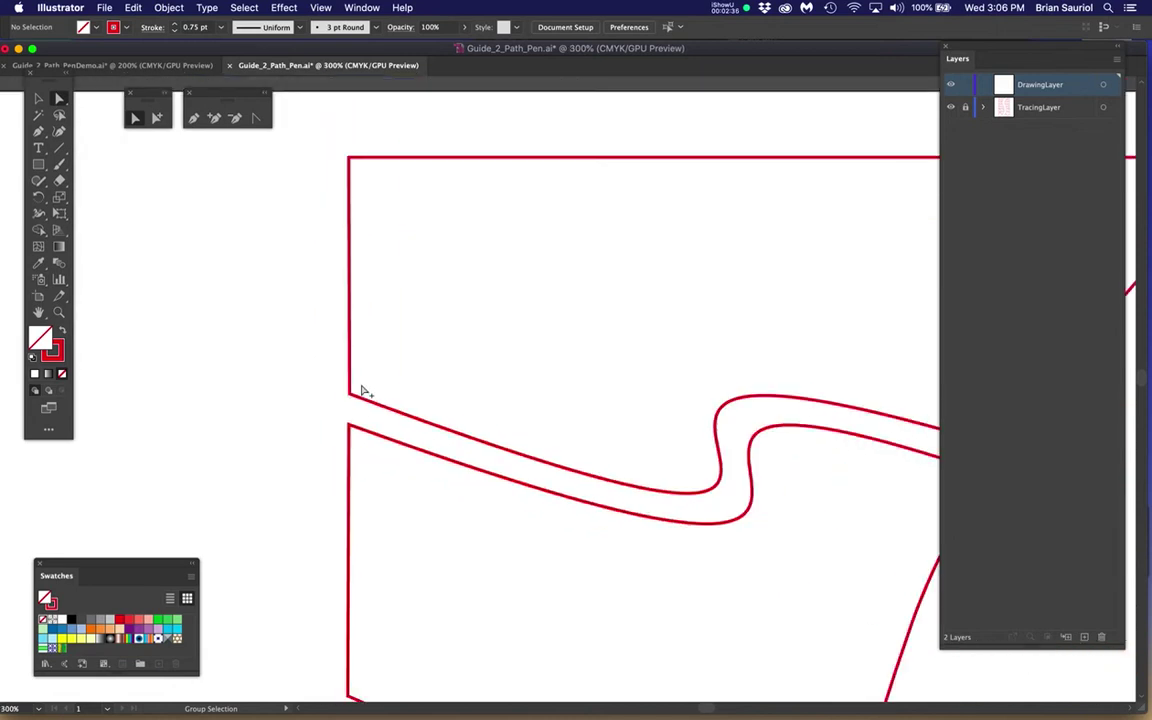
alt+super+click(365, 391)
super+click(690, 423)
alt+super+click(691, 424)
alt+super+click(693, 426)
alt+super+click(690, 426)
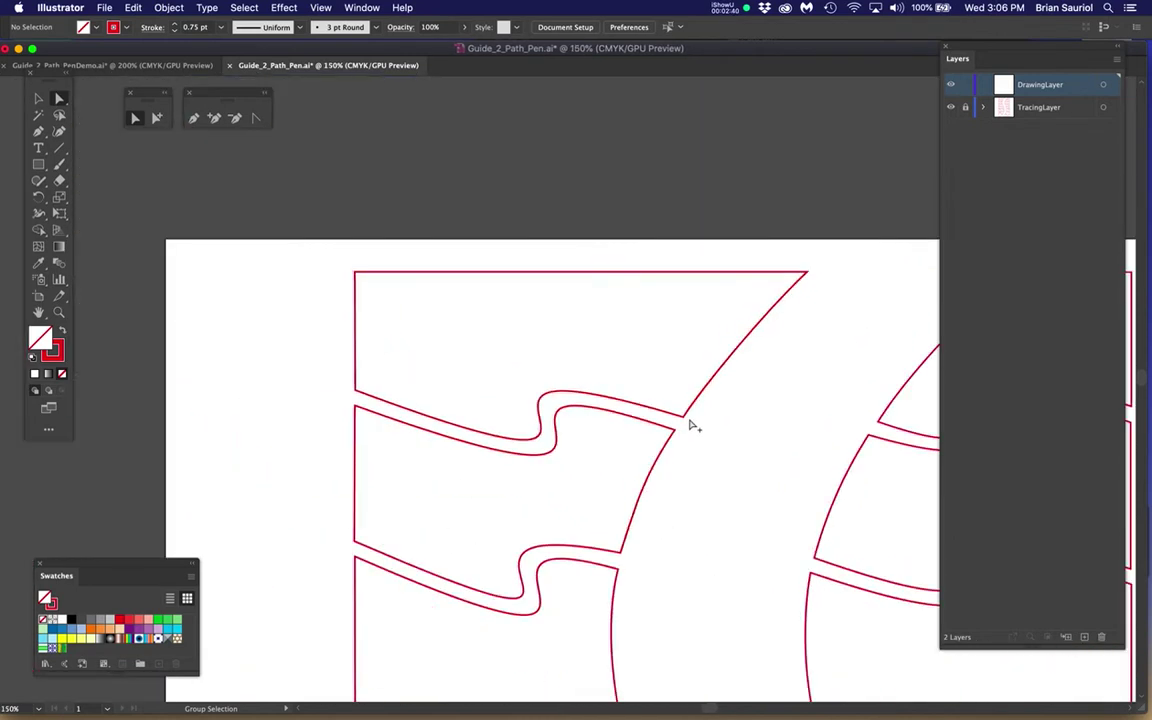
Step: Close Guide_2_Path_Pen.ai without saving its changes
super+click(690, 426)
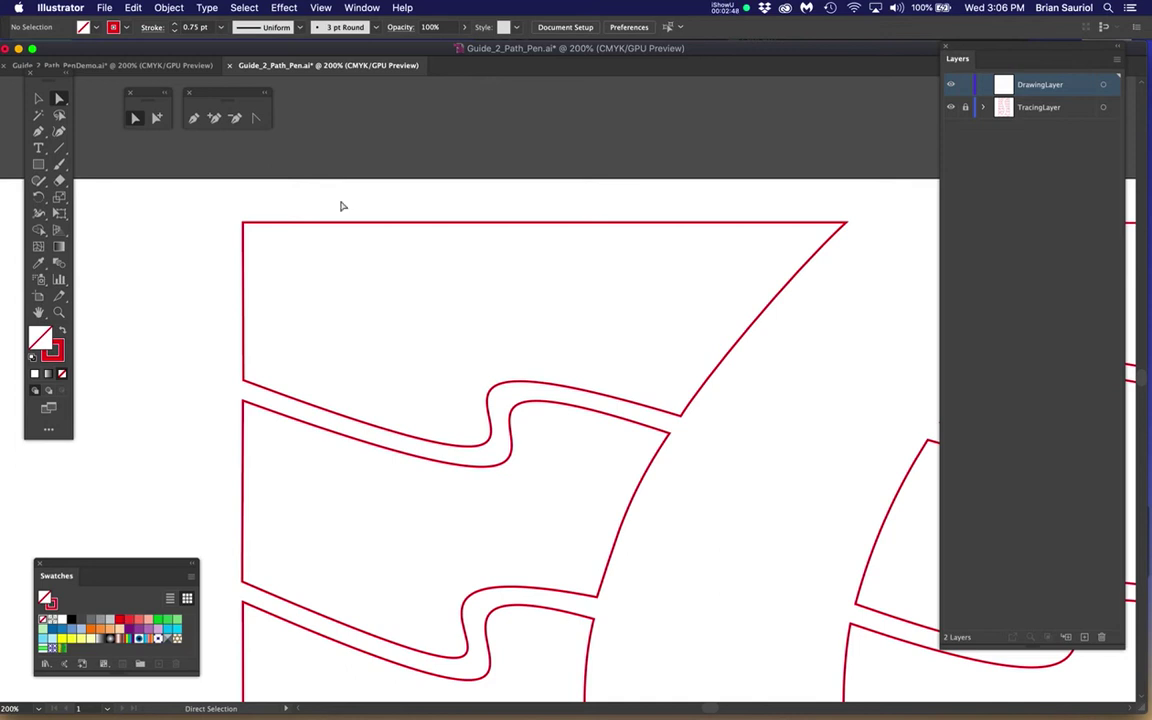
click(229, 66)
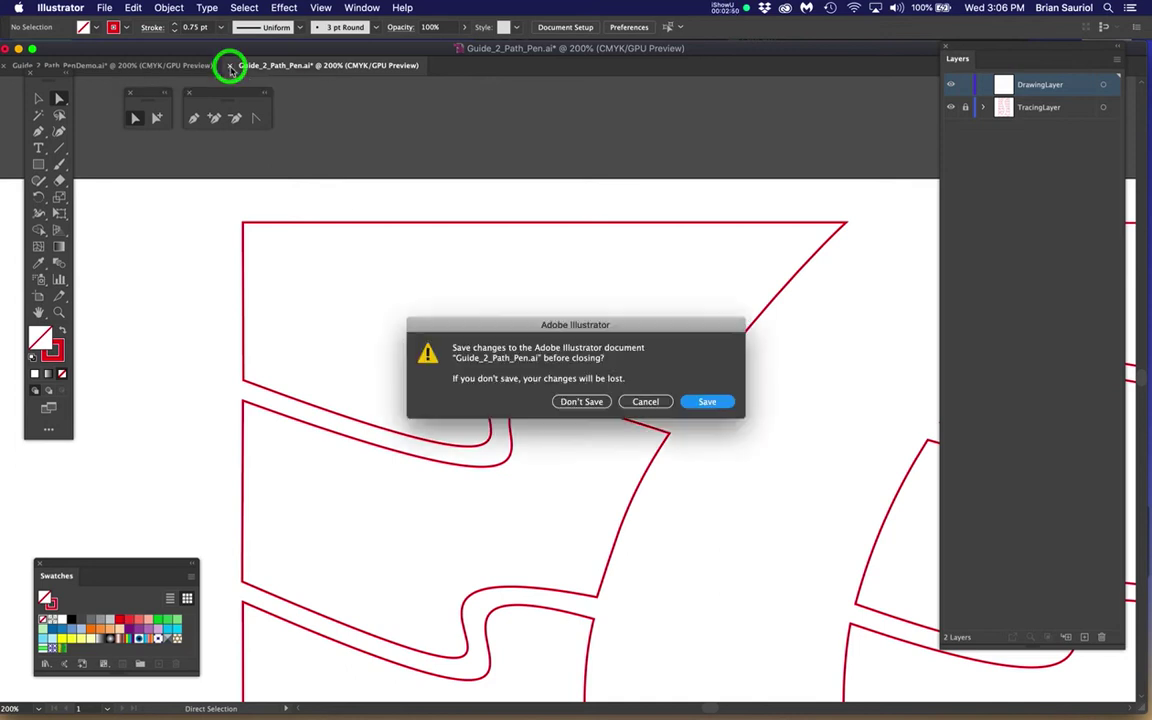
click(574, 403)
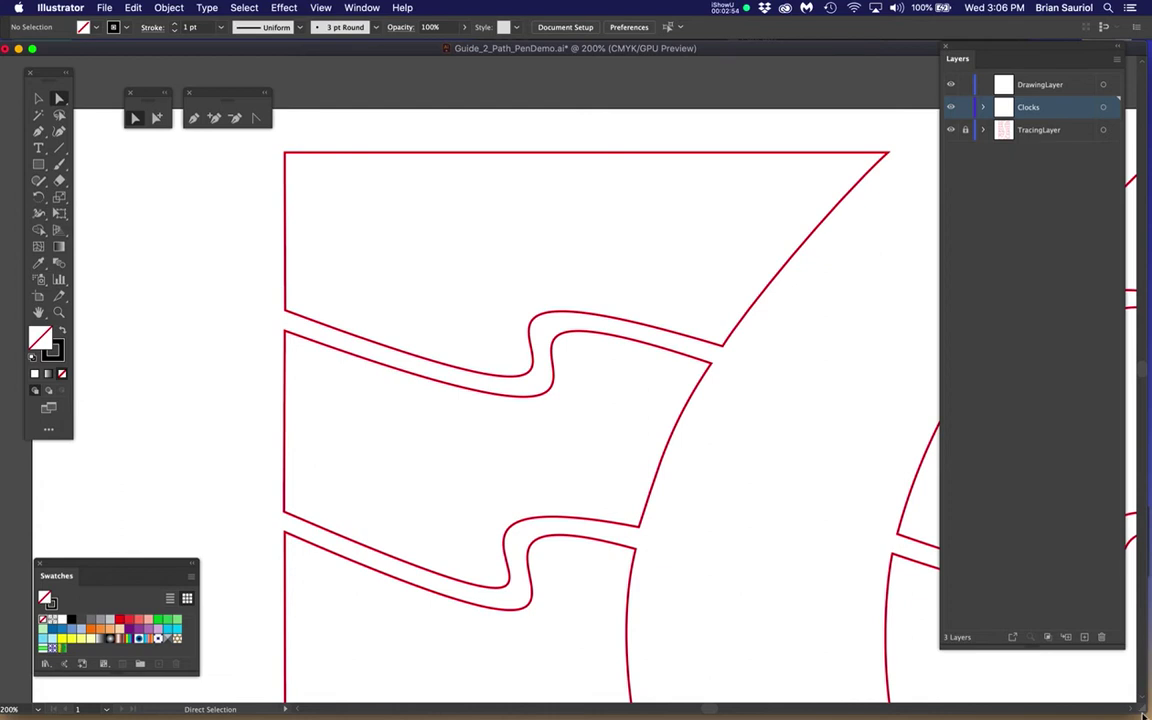
Step: Shorten the Guide_2_Path_PenDemo.ai window to about two thirds of its height and switch to Guide_2_Path_Pen.pdf in Adobe Acrobat
drag(1143, 714, 1143, 487)
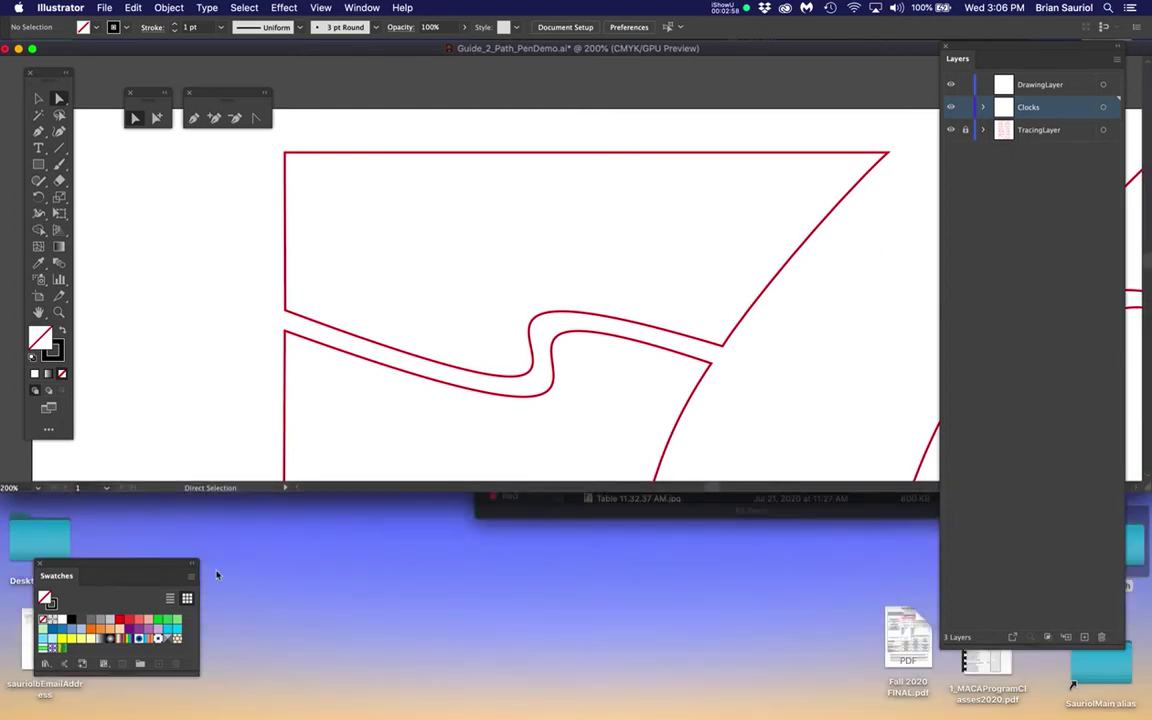
mouse_move(8, 300)
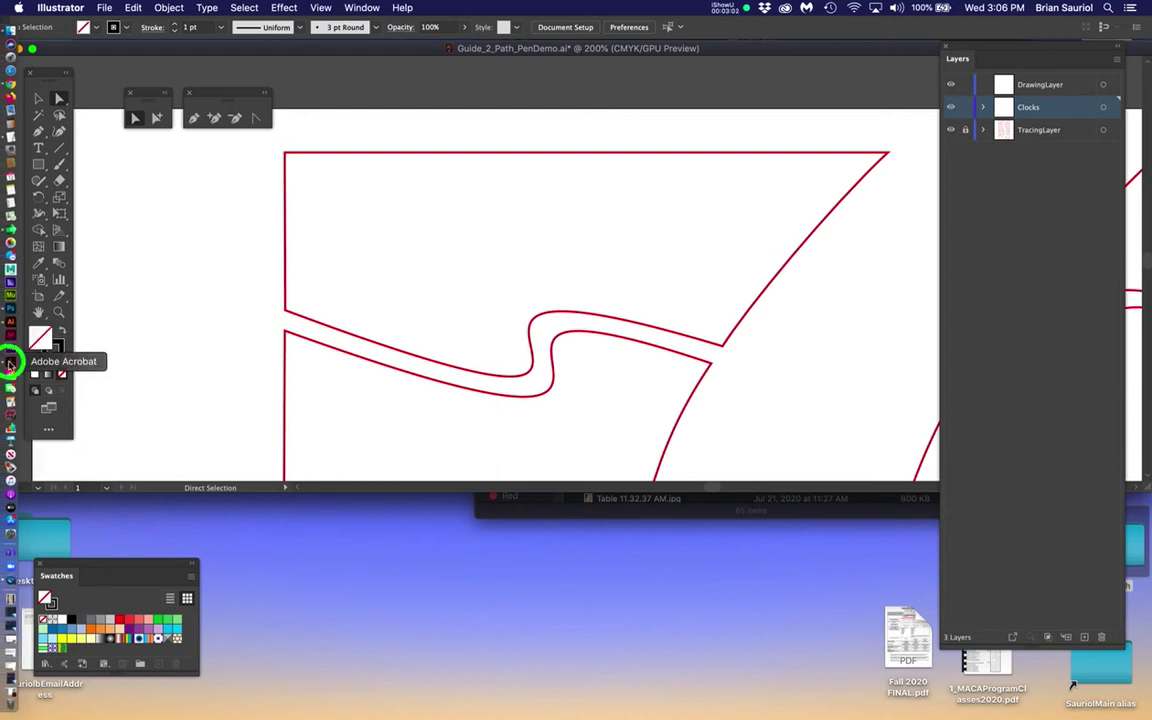
click(10, 360)
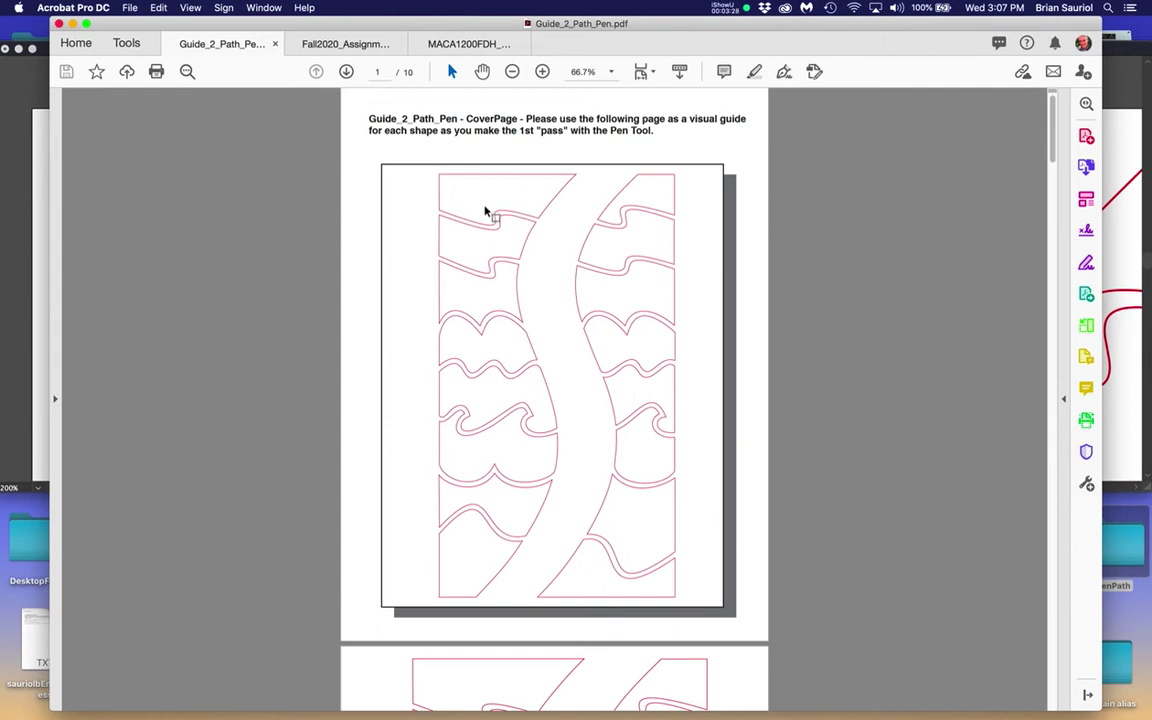
Step: Examine the PDF guide's cover page and the first-pass example on page 3, comparing its black shapes with the red template curves up close
key(super+1)
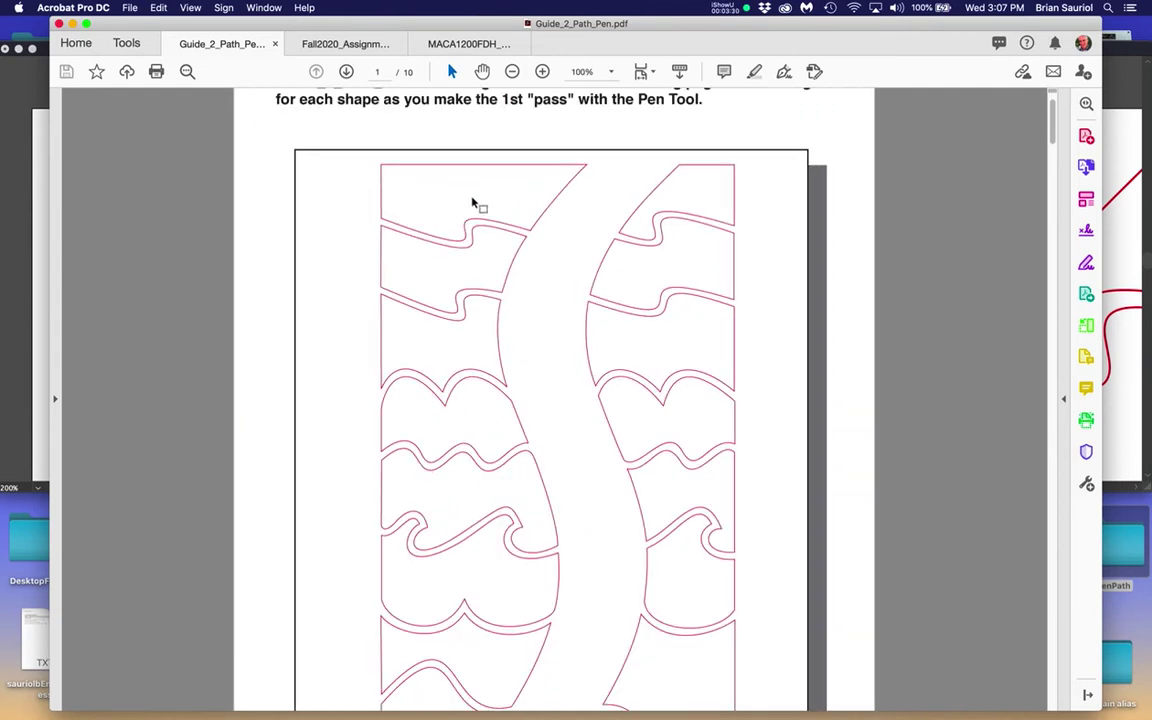
key(super+minus)
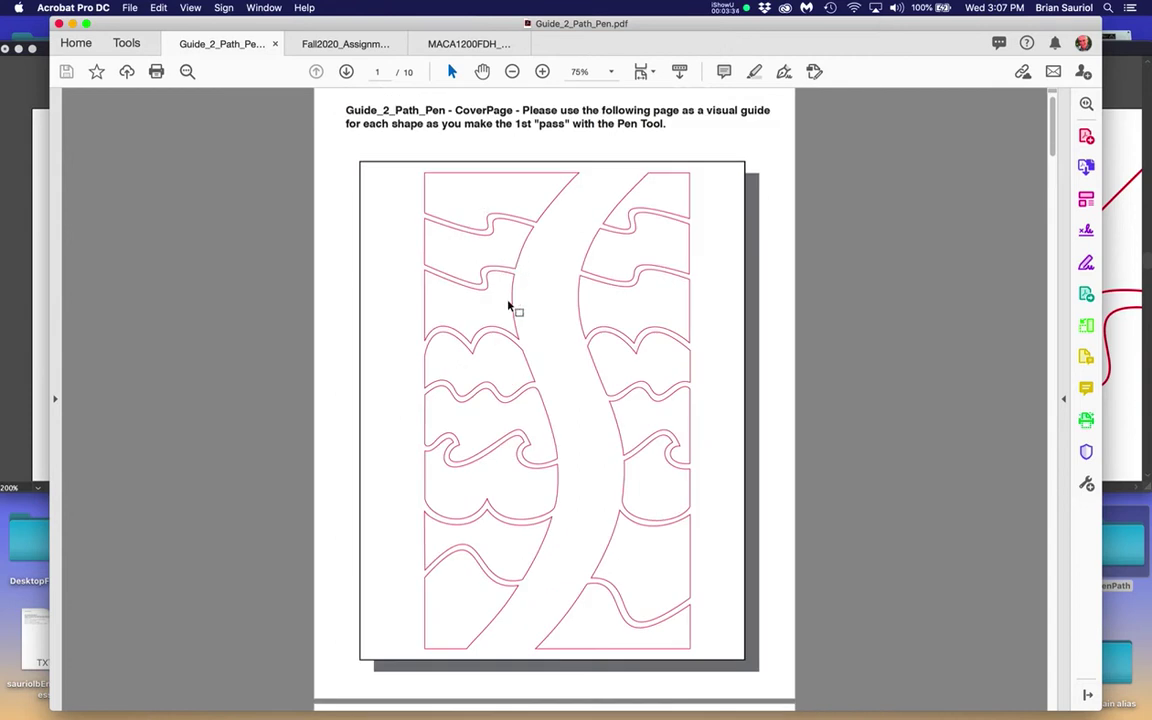
scroll(505, 303, down, 15)
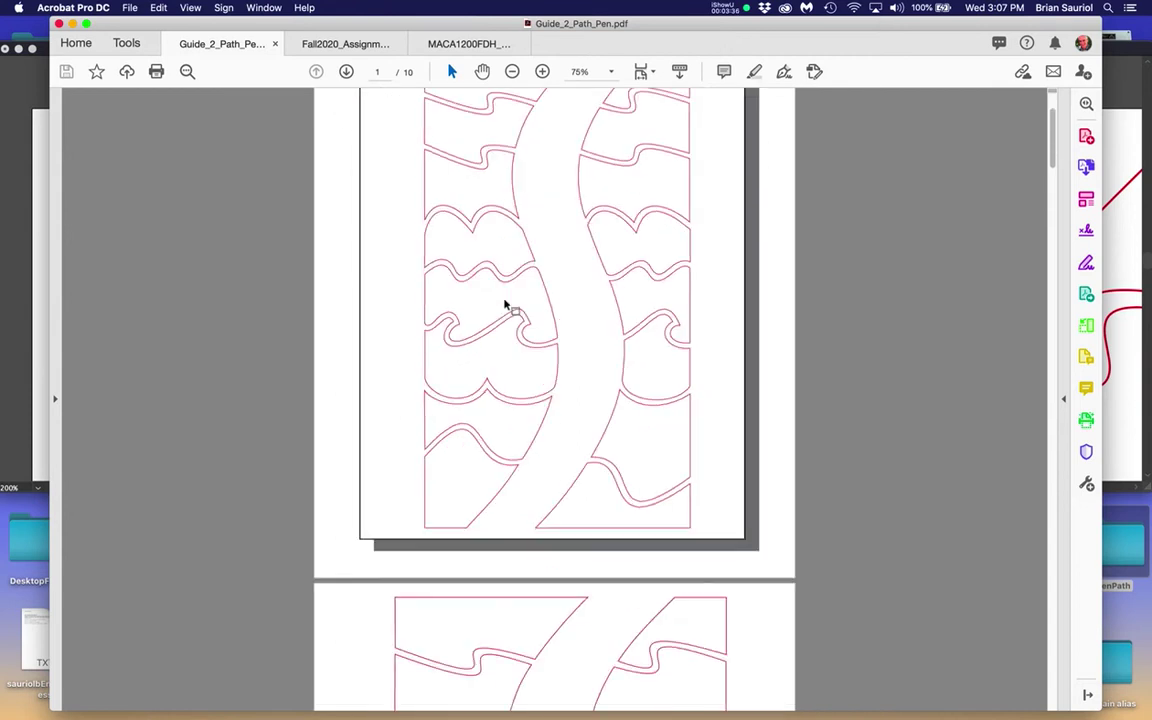
scroll(505, 307, up, 3)
scroll(505, 307, down, 12)
scroll(505, 307, down, 5)
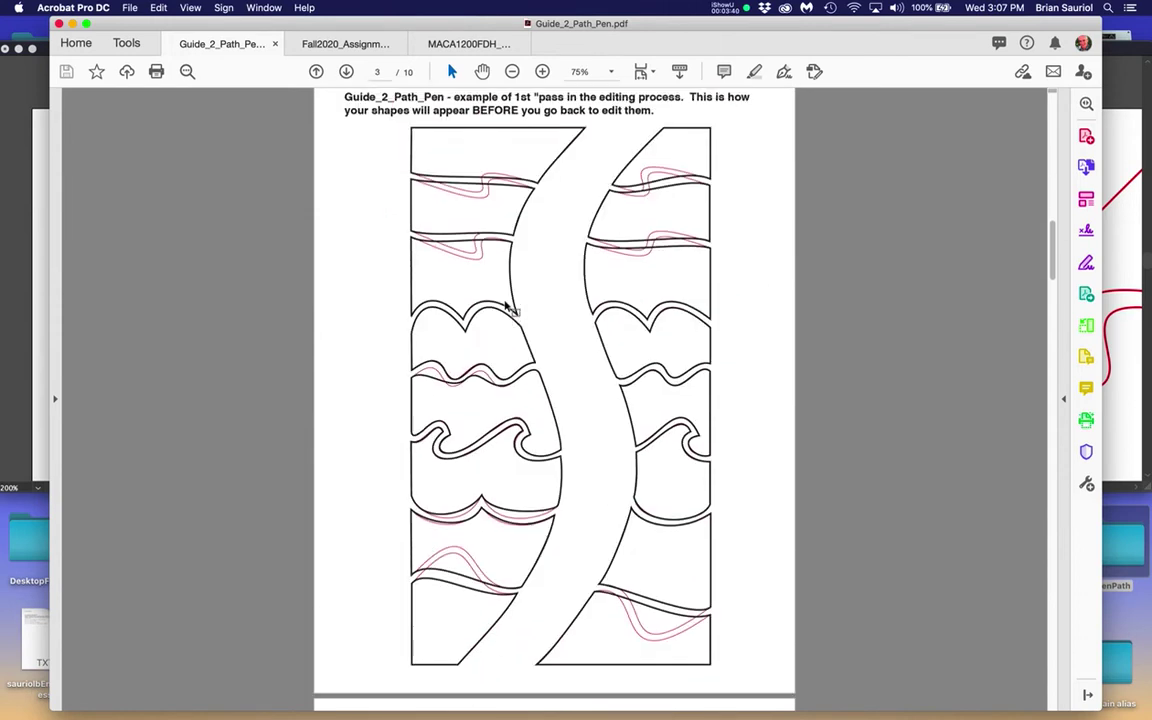
scroll(482, 215, up, 5)
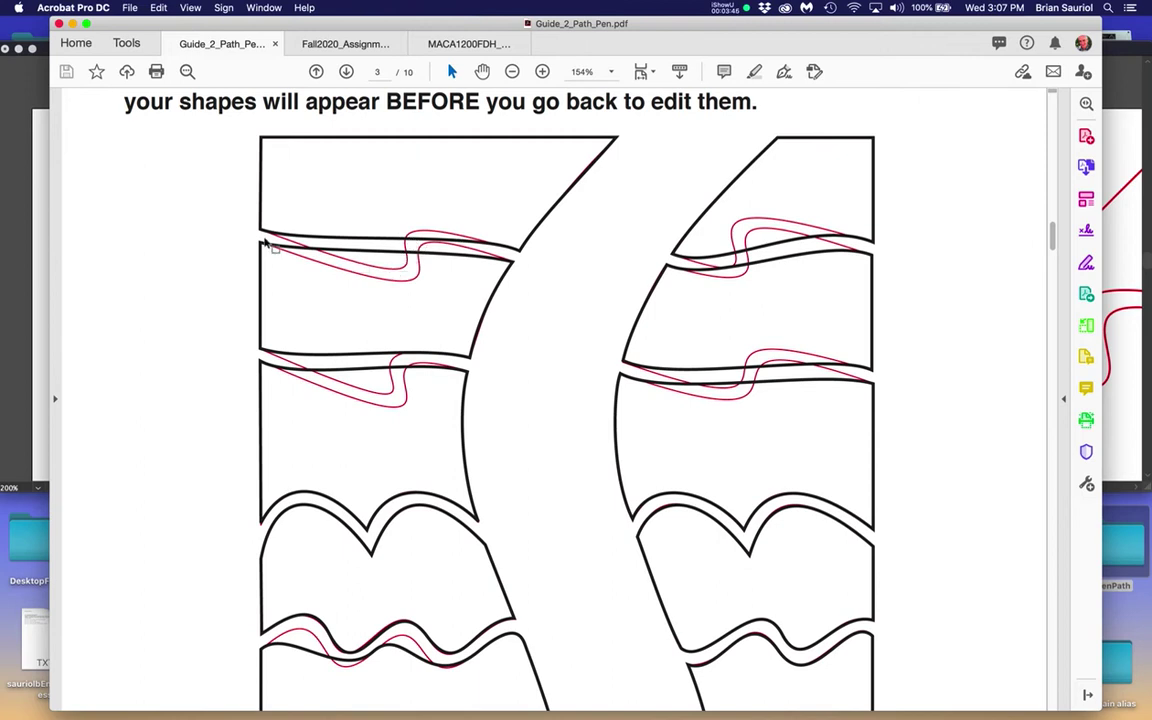
scroll(323, 211, up, 5)
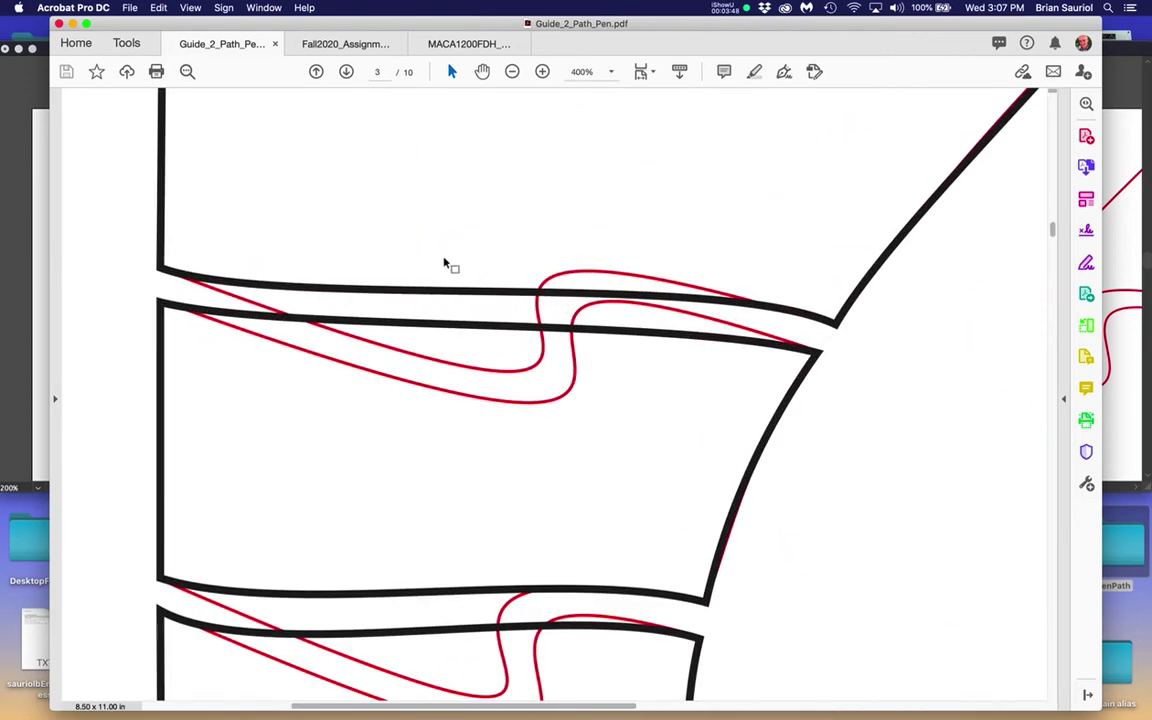
drag(514, 345, 424, 381)
scroll(423, 383, down, 2)
scroll(423, 383, down, 3)
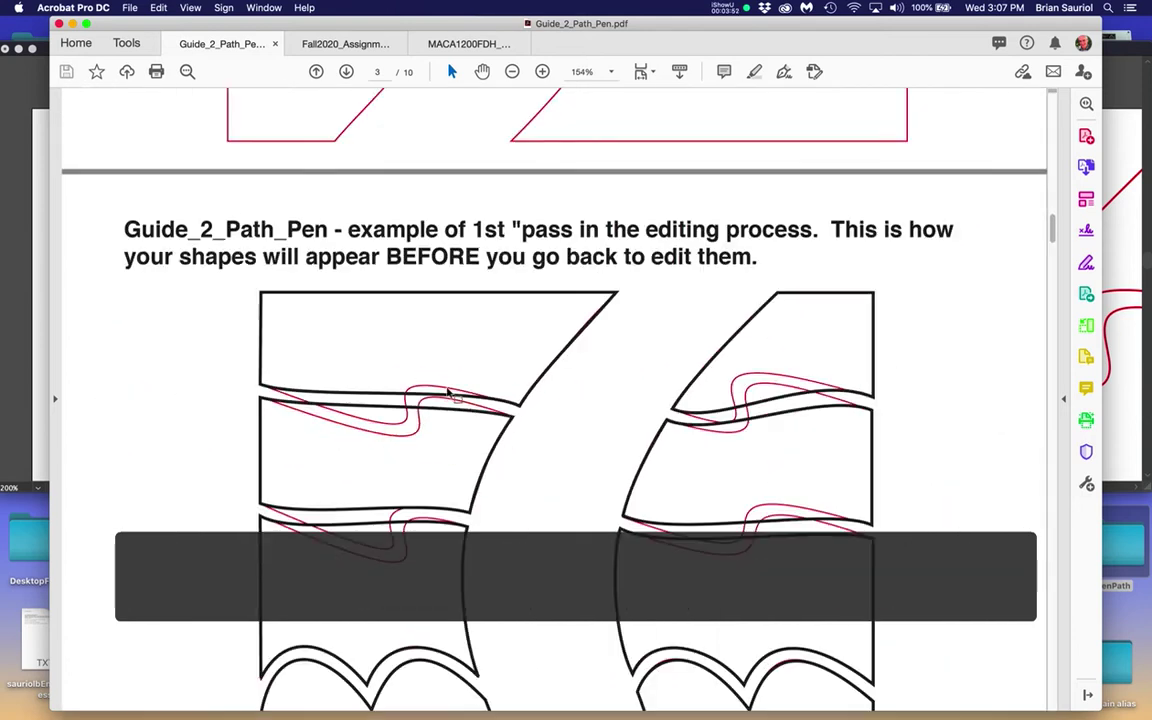
scroll(470, 411, down, 1)
scroll(468, 410, up, 2)
scroll(465, 407, down, 10)
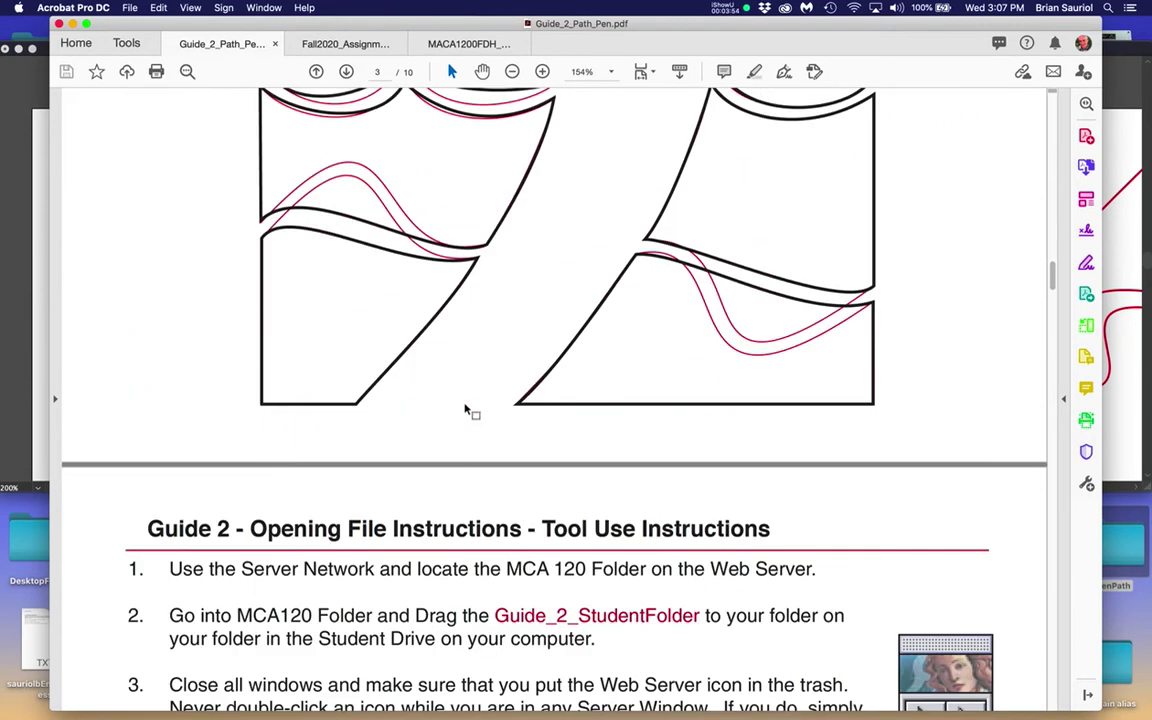
Step: Read the tool descriptions on page 4 of the guide, highlighting "Convert Tool", and the shorthand explanations on page 5
scroll(465, 407, down, 5)
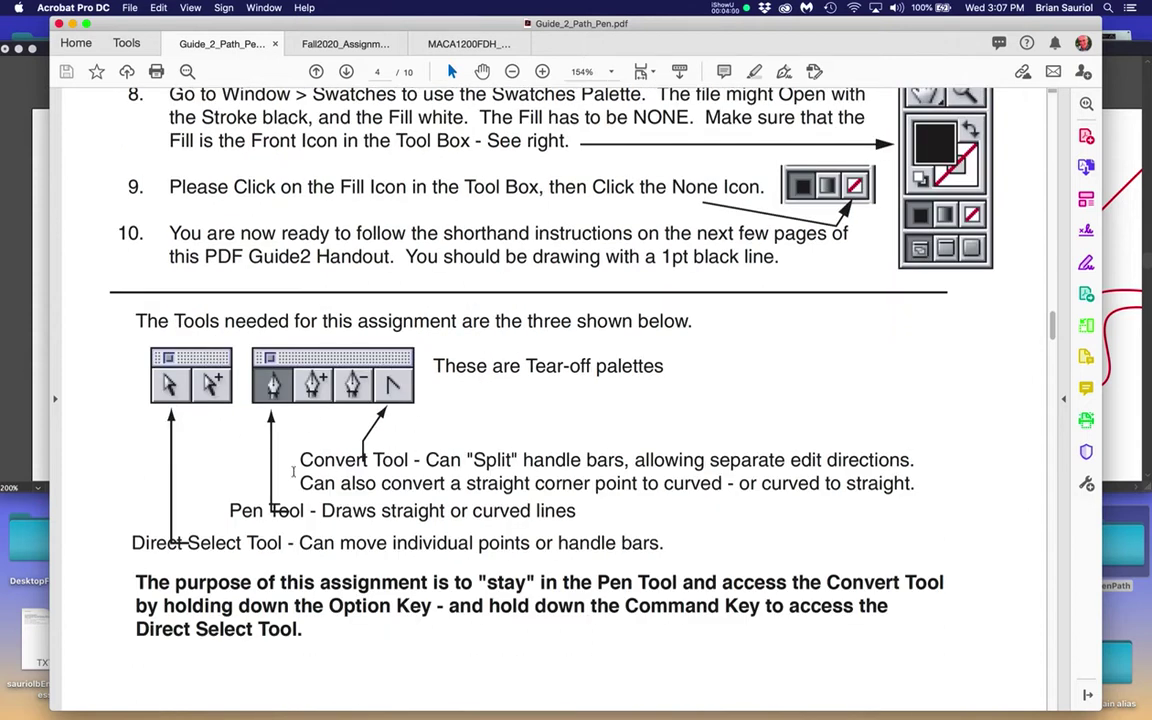
drag(299, 466, 407, 470)
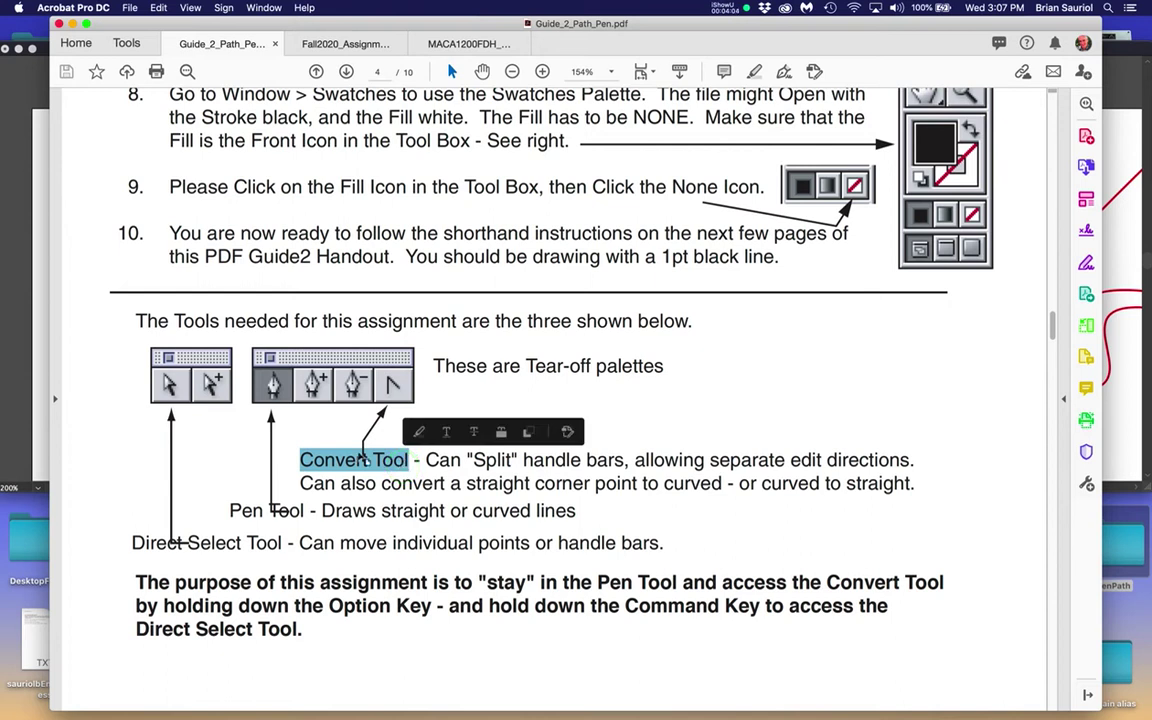
scroll(352, 454, down, 10)
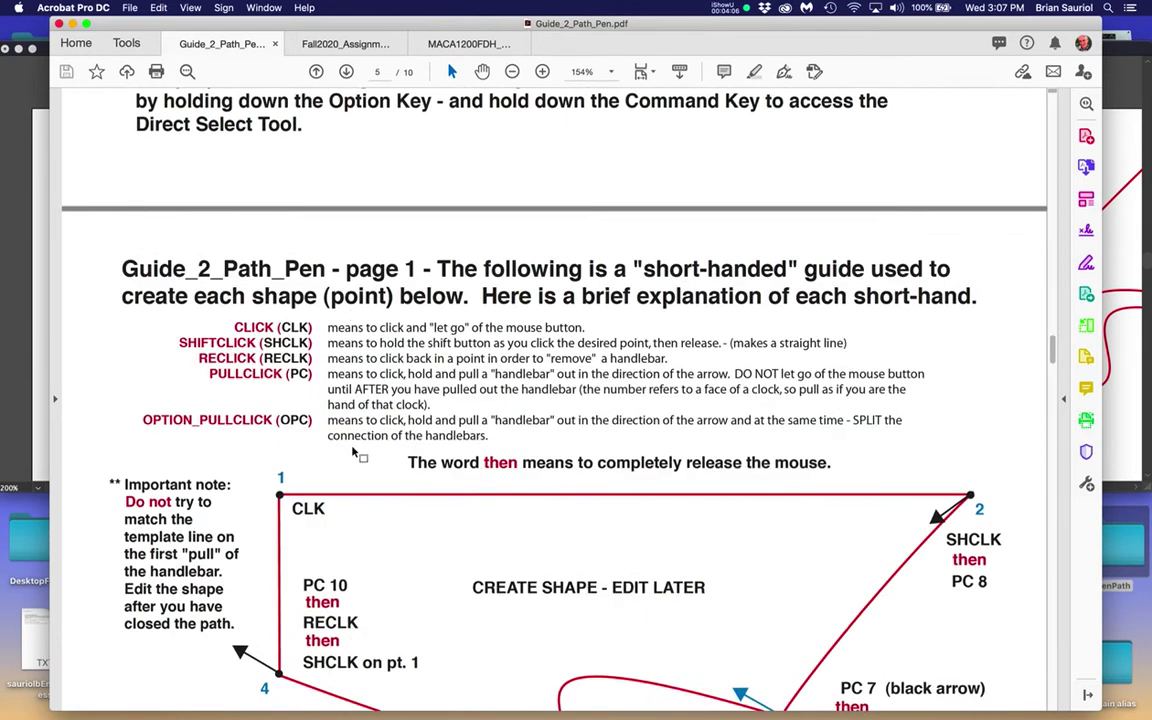
scroll(352, 446, down, 3)
scroll(352, 446, up, 4)
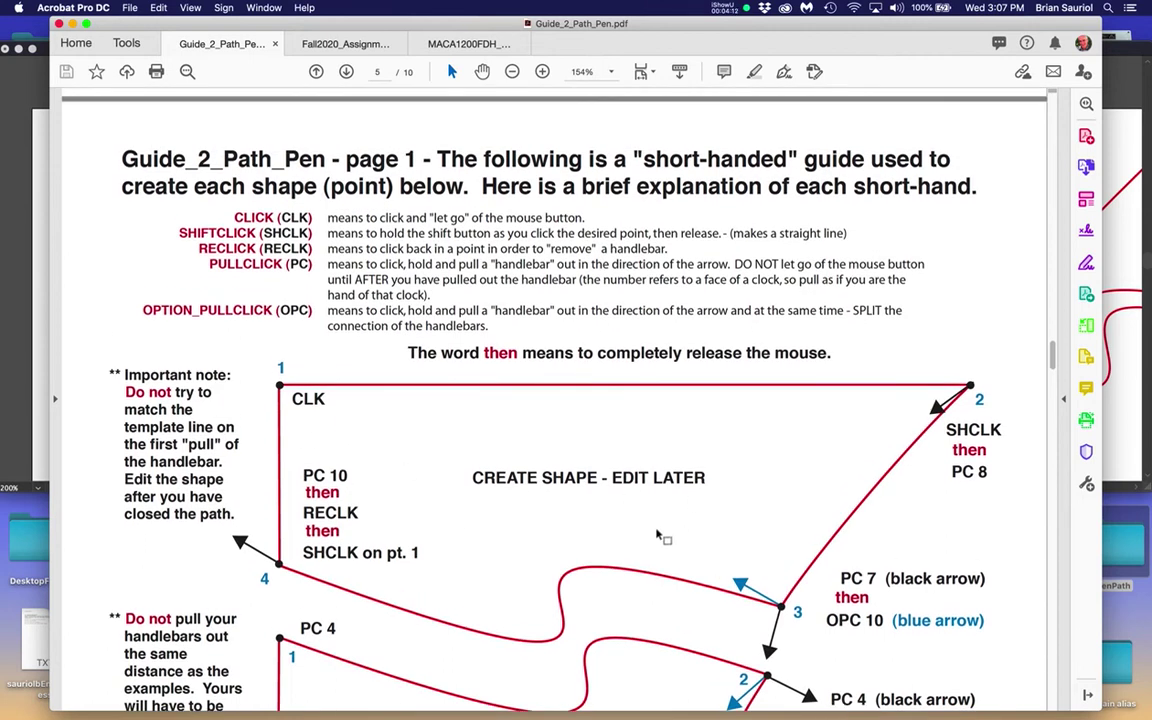
Step: Set the PDF to 125% with its window slightly enlarged, and return to Illustrator with page 5's first shape diagram visible beneath the drawing
scroll(655, 532, down, 2)
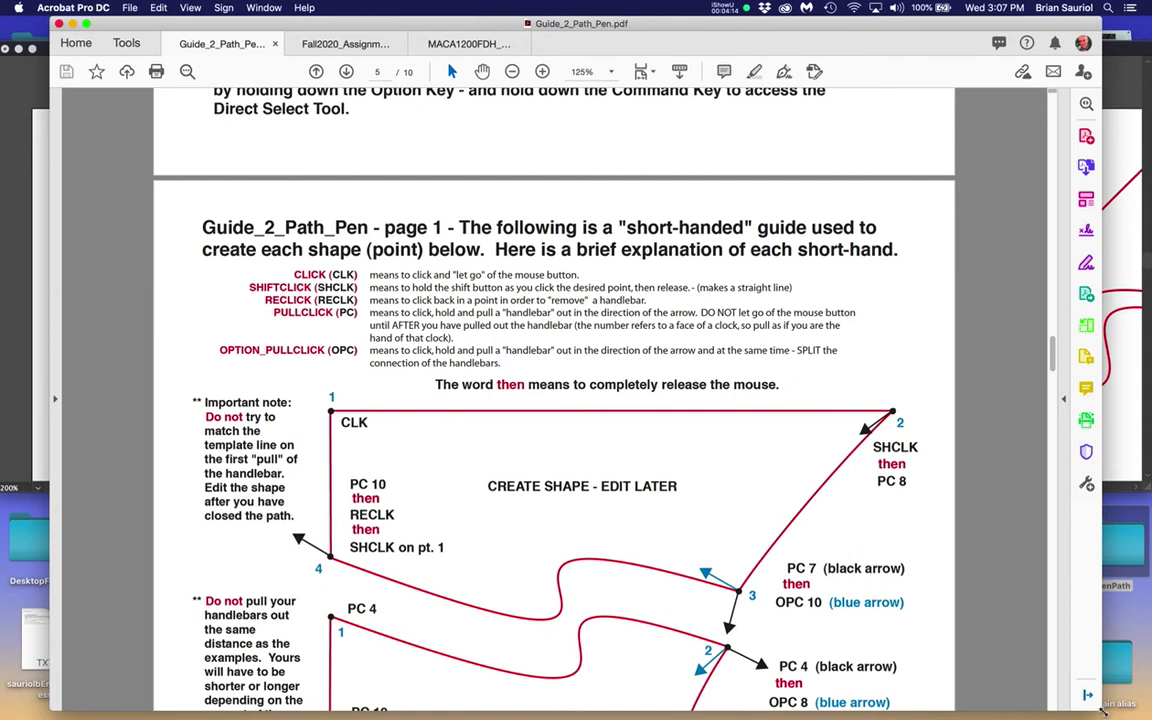
drag(1106, 716, 1115, 716)
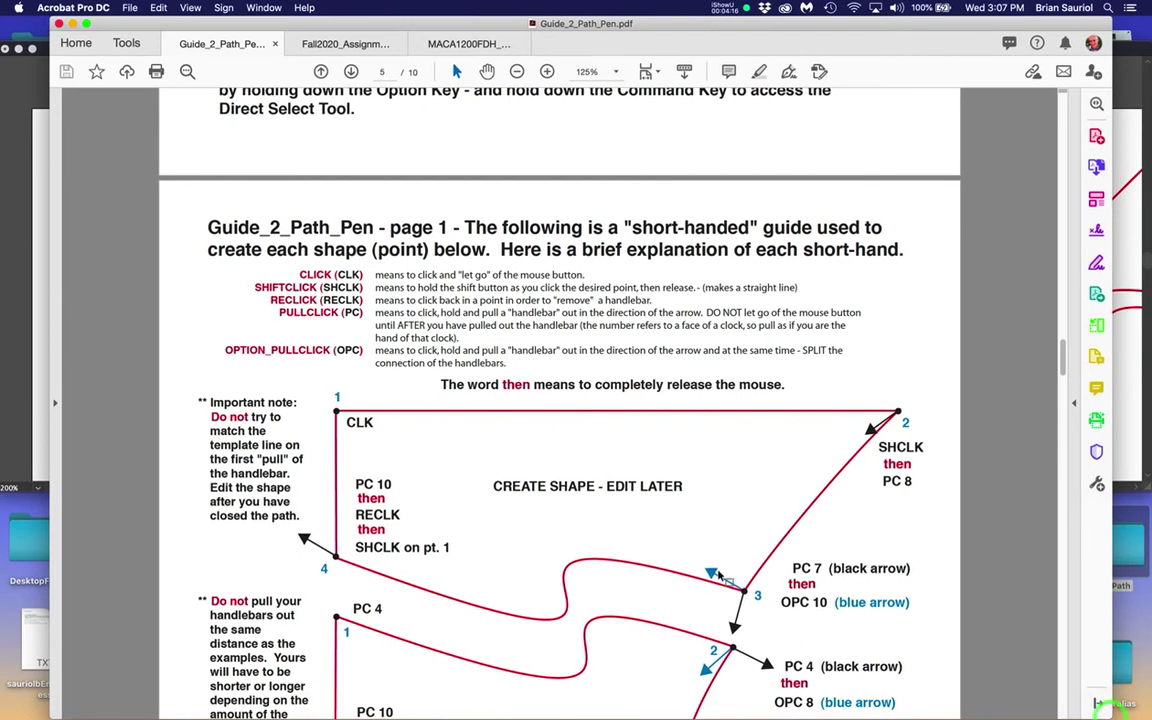
scroll(710, 577, up, 2)
scroll(703, 580, down, 1)
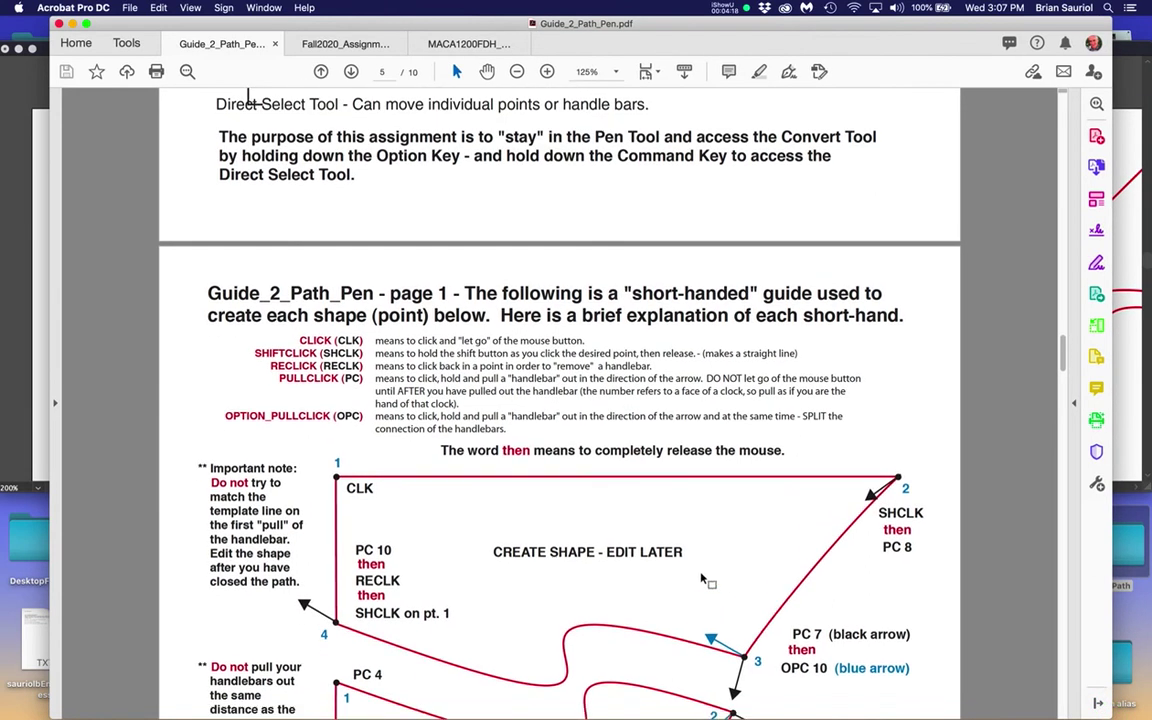
click(1130, 79)
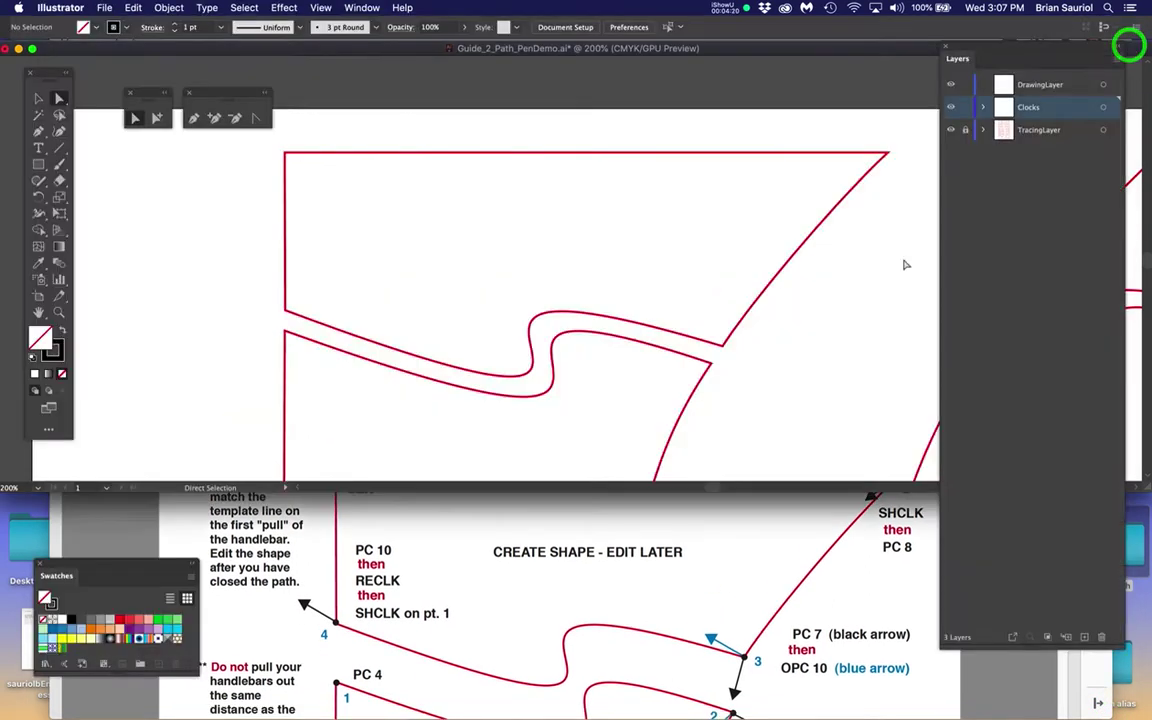
scroll(729, 618, up, 2)
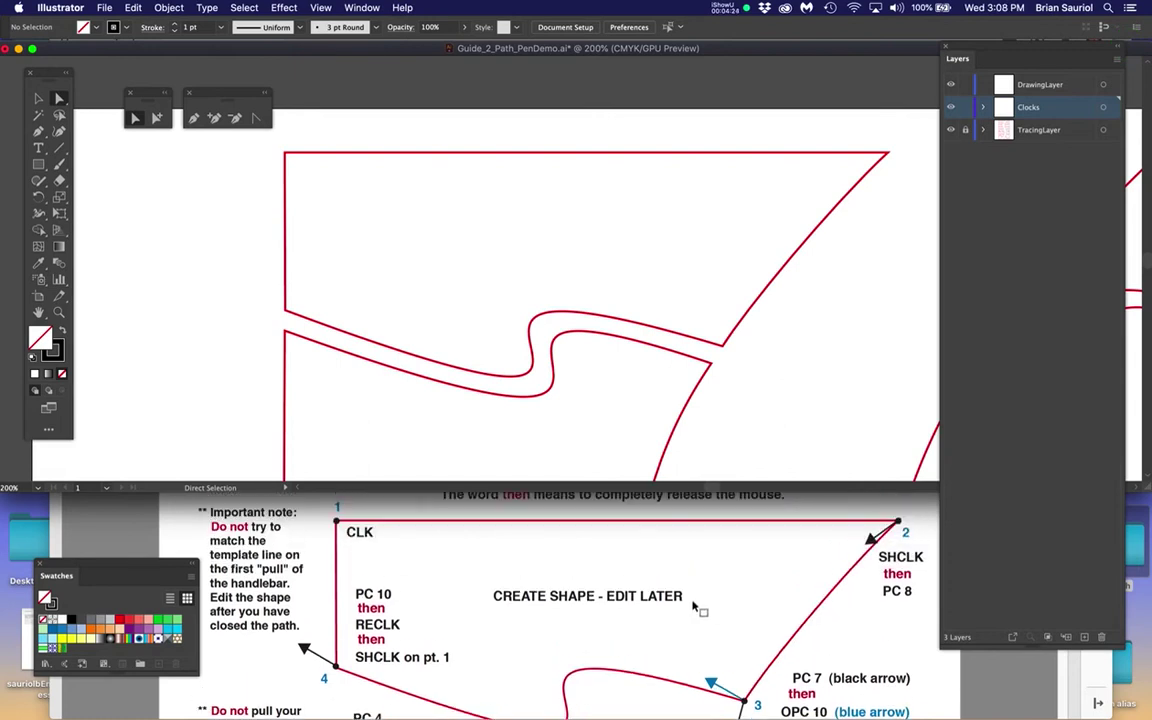
click(384, 44)
Step: Move the tear-off selection and Pen tool palettes up beside the main tool panel, with the drawing at 150%
alt+super+click(576, 316)
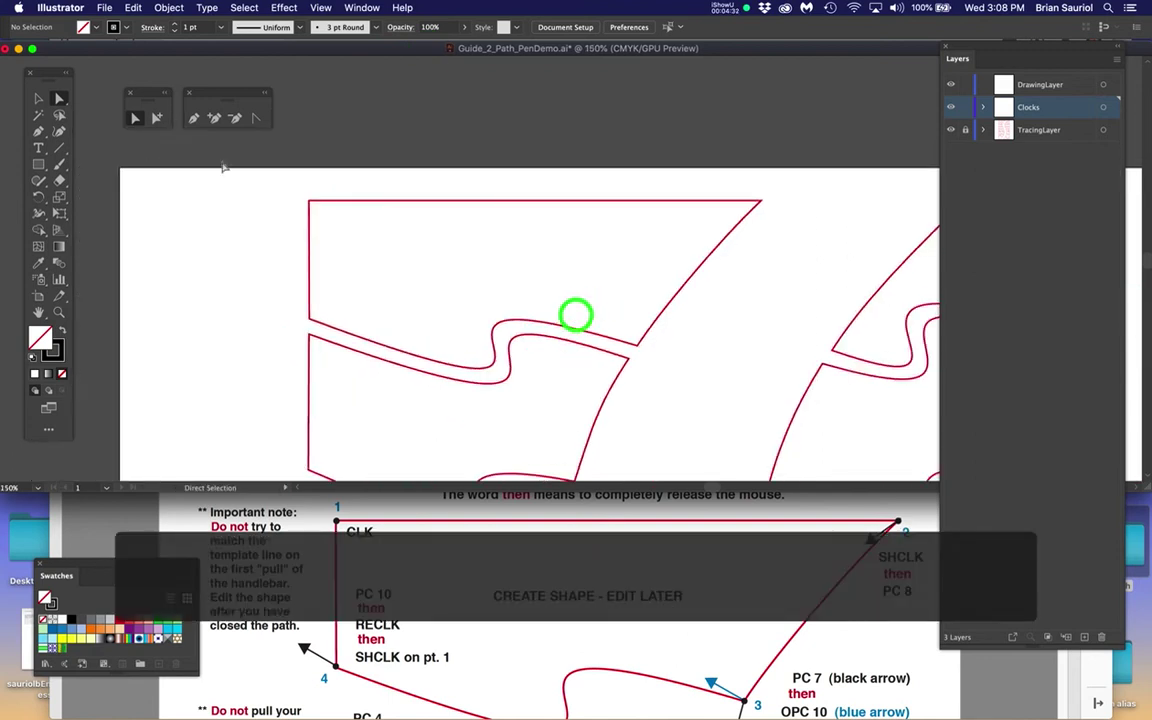
drag(140, 96, 118, 67)
drag(220, 96, 187, 65)
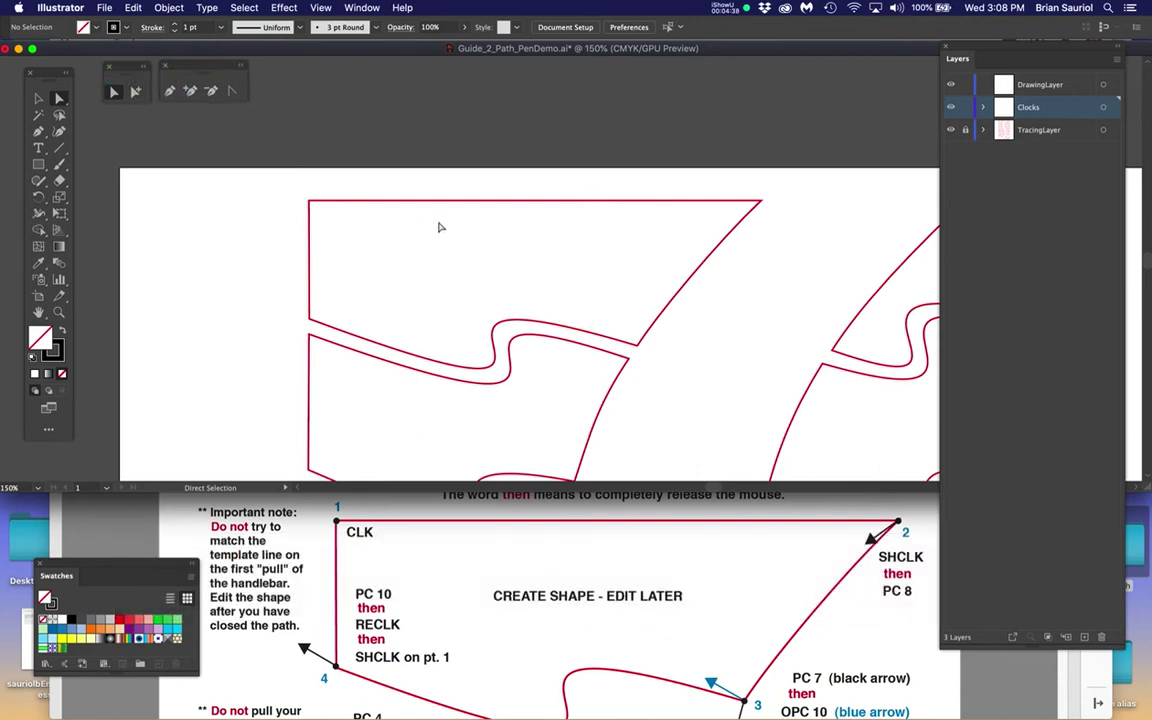
Step: Activate the Pen tool and try its temporary switches to the Direct Selection and Convert tools
key(p)
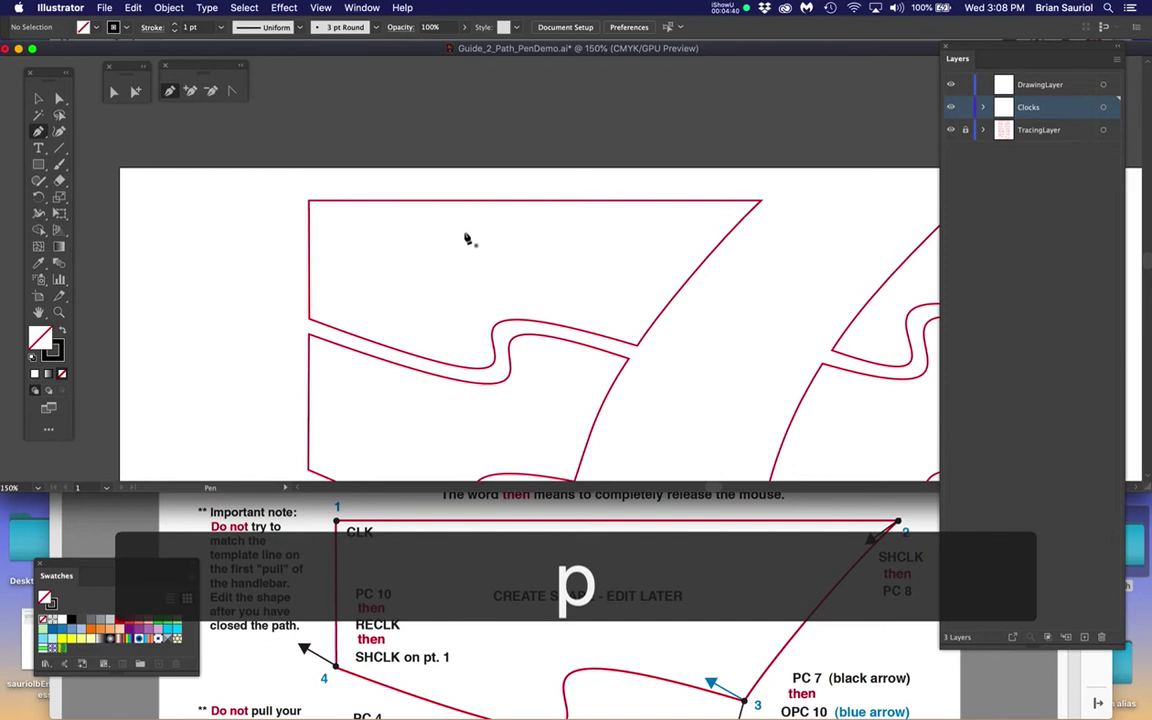
key(super)
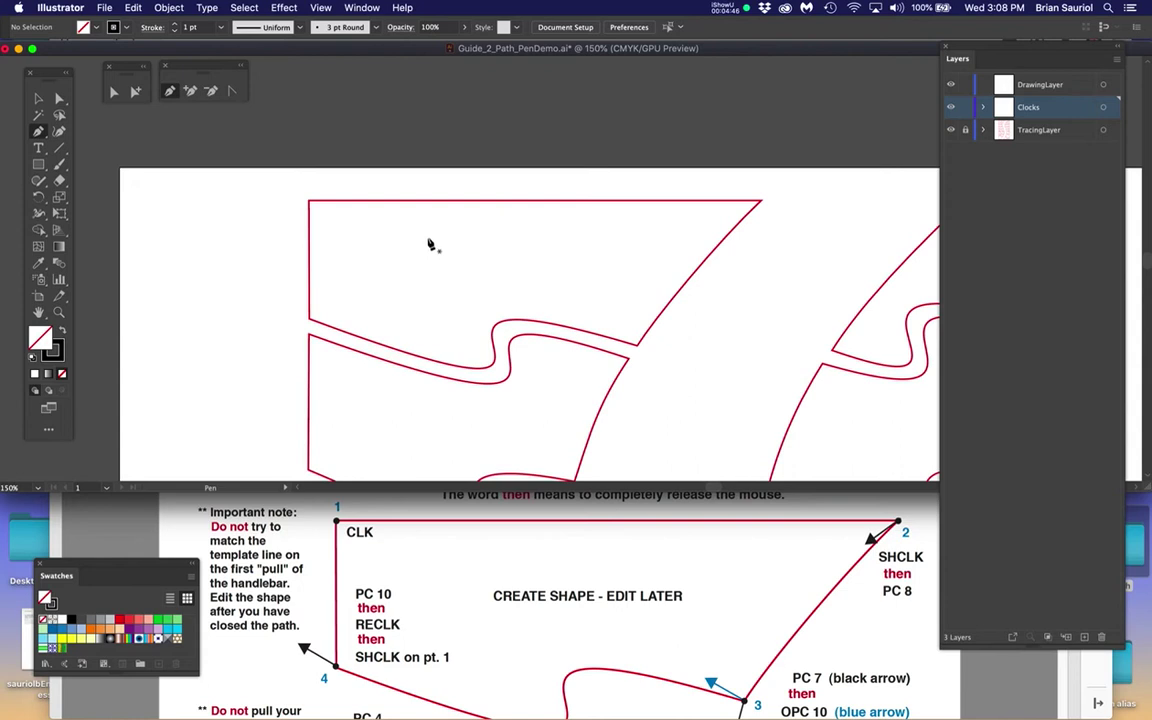
key(alt)
scroll(410, 283, up, 1)
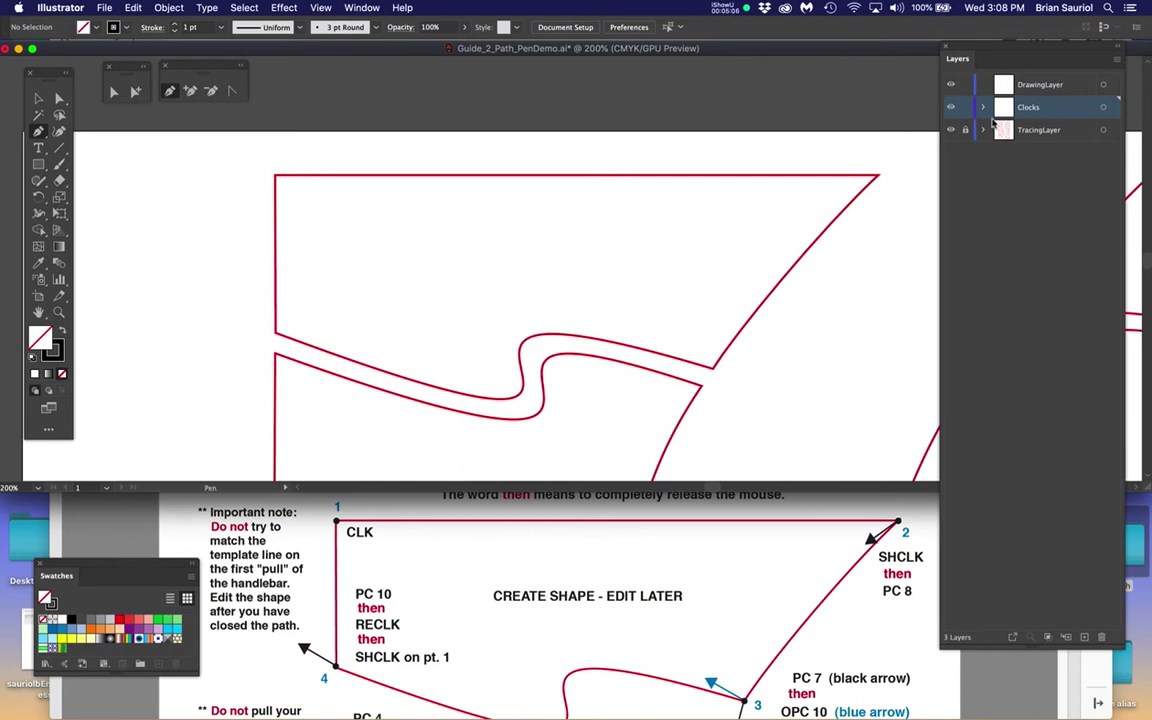
Step: Expand the Clocks layer, make TracingLayer the active layer, and lock the three clock sublayers
click(981, 107)
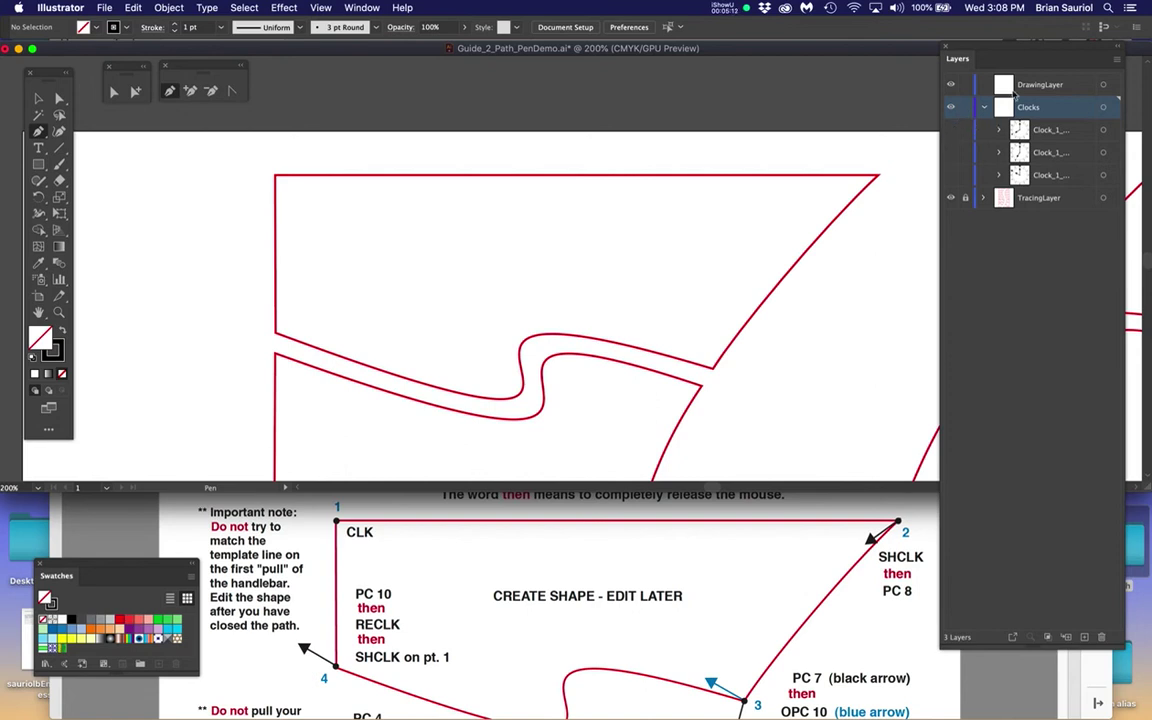
click(1067, 198)
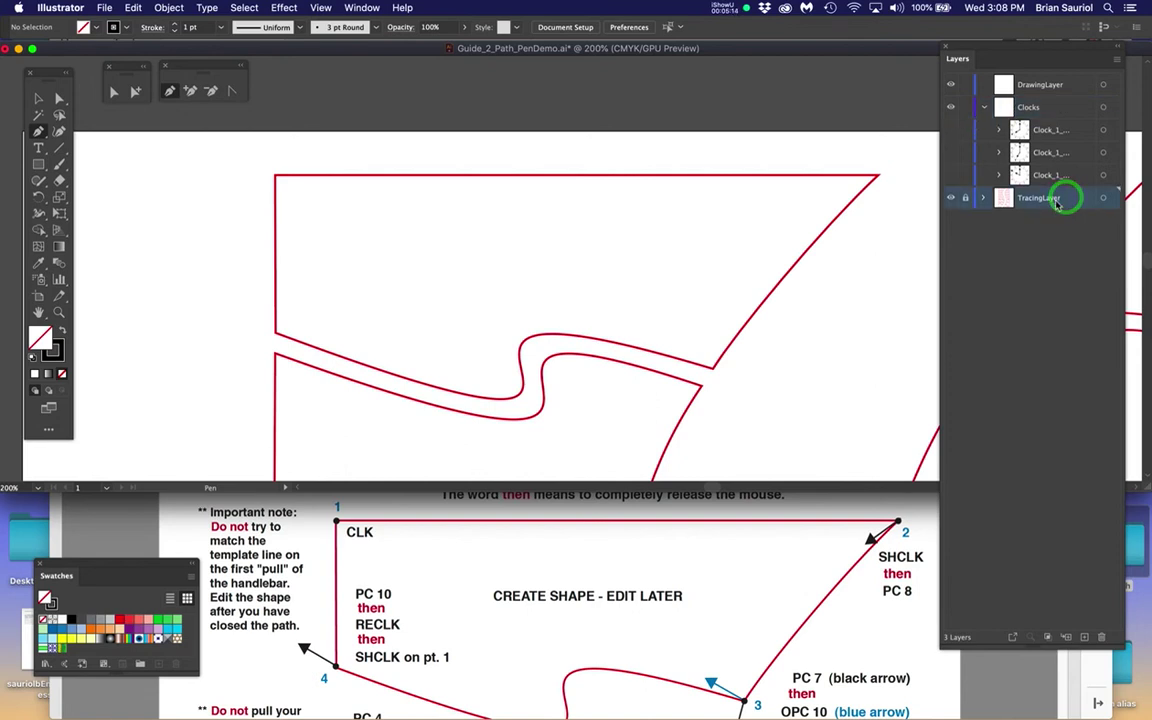
click(964, 138)
click(965, 130)
click(965, 152)
click(965, 175)
Step: Show the first clock sublayer to preview its handlebar directions, and hide it again
click(951, 132)
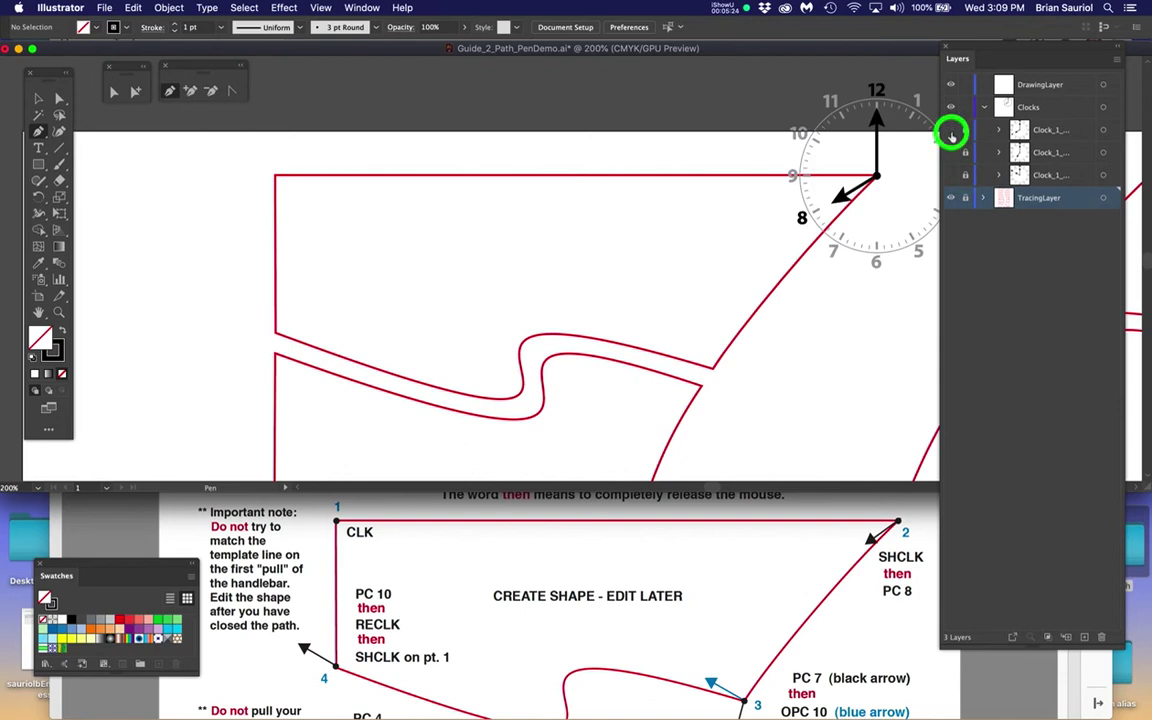
click(951, 132)
drag(835, 215, 755, 204)
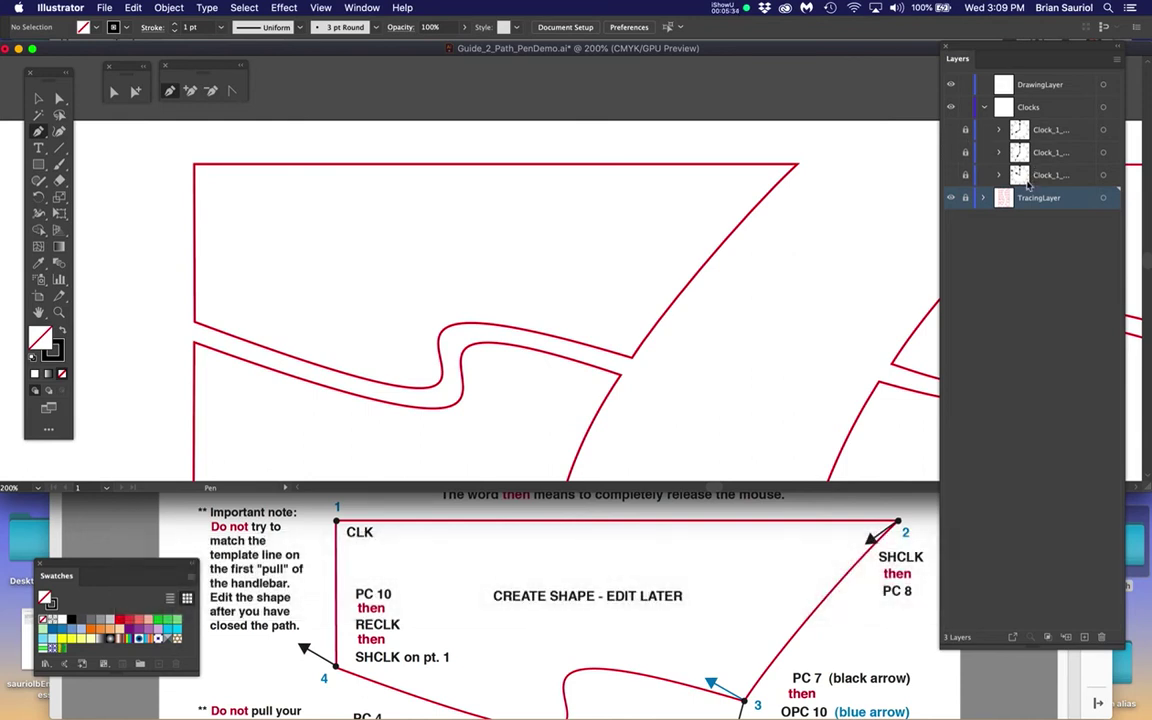
Step: Review the Layers panel options, including the Large row size and the thumbnail settings, and accept them
click(1115, 58)
click(1041, 463)
click(1118, 58)
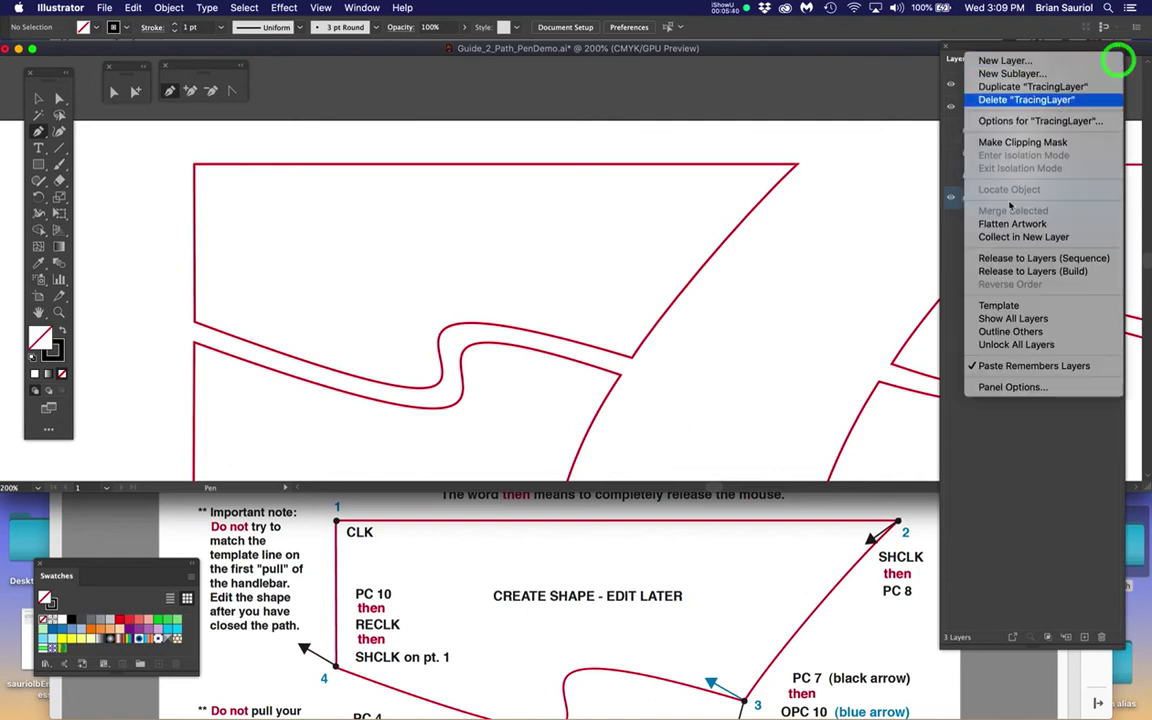
click(1013, 388)
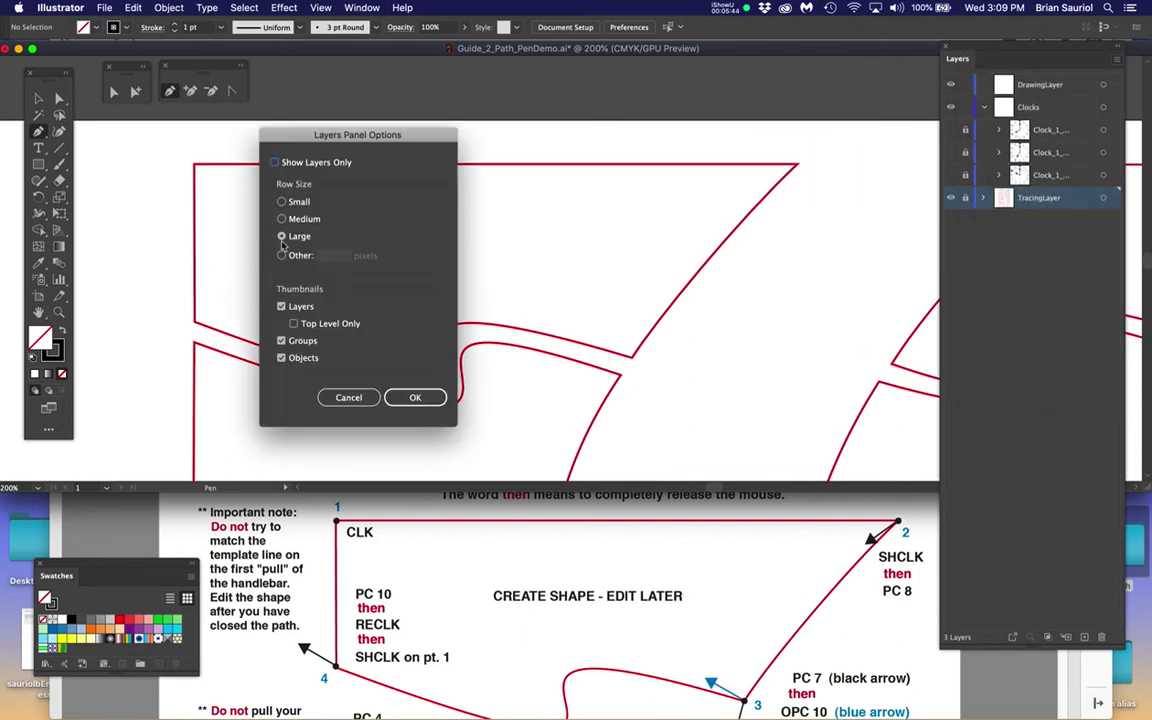
click(412, 397)
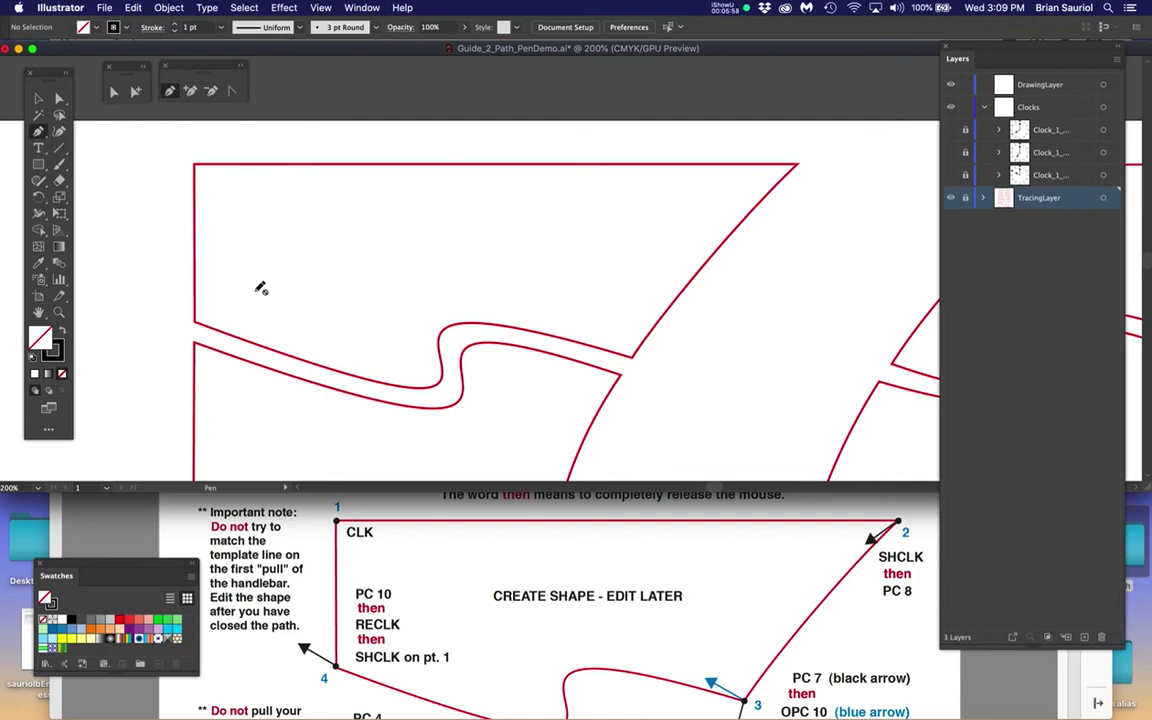
Step: Reposition the Tools panel clear of the window edge and set the fill colour to white
drag(59, 76, 76, 76)
click(57, 340)
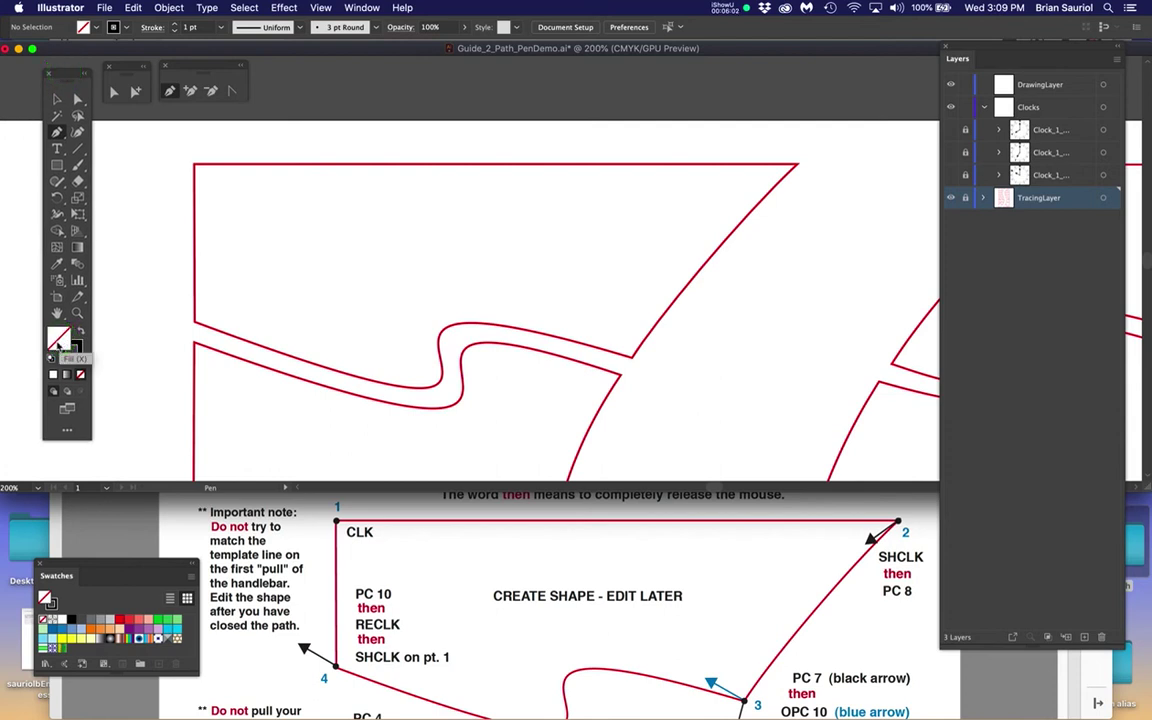
click(55, 616)
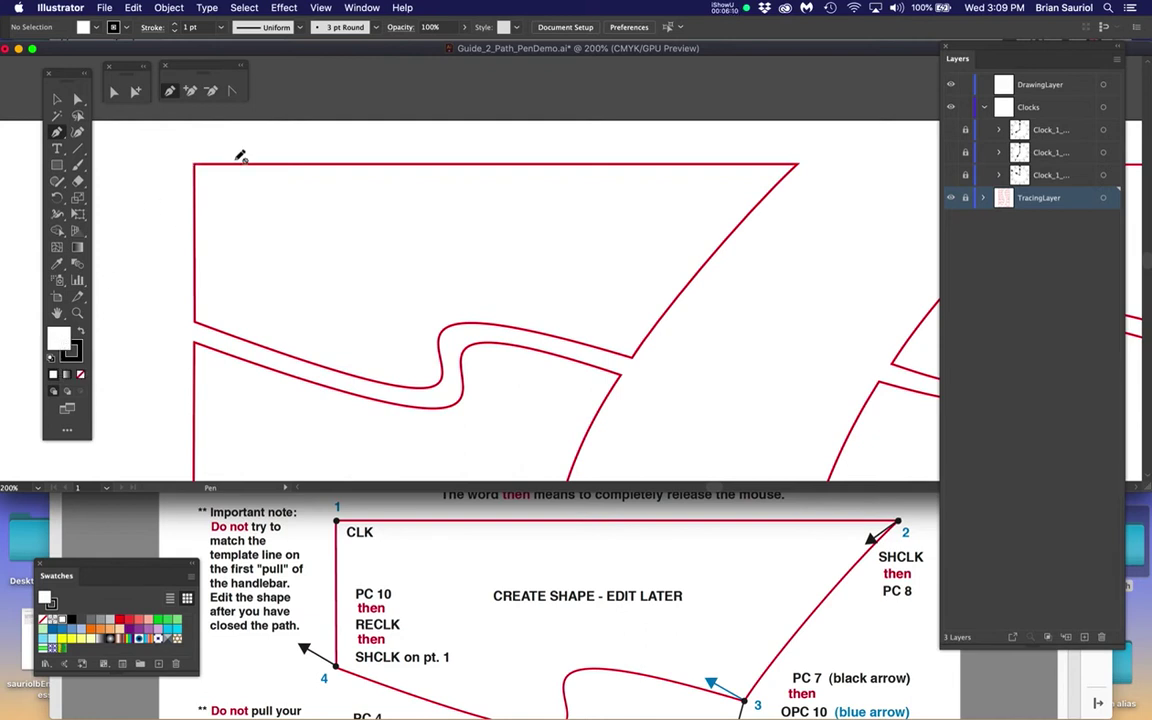
Step: Compare the Pen tool on the locked TracingLayer and on DrawingLayer, and leave DrawingLayer as the active layer
key(p)
click(1045, 86)
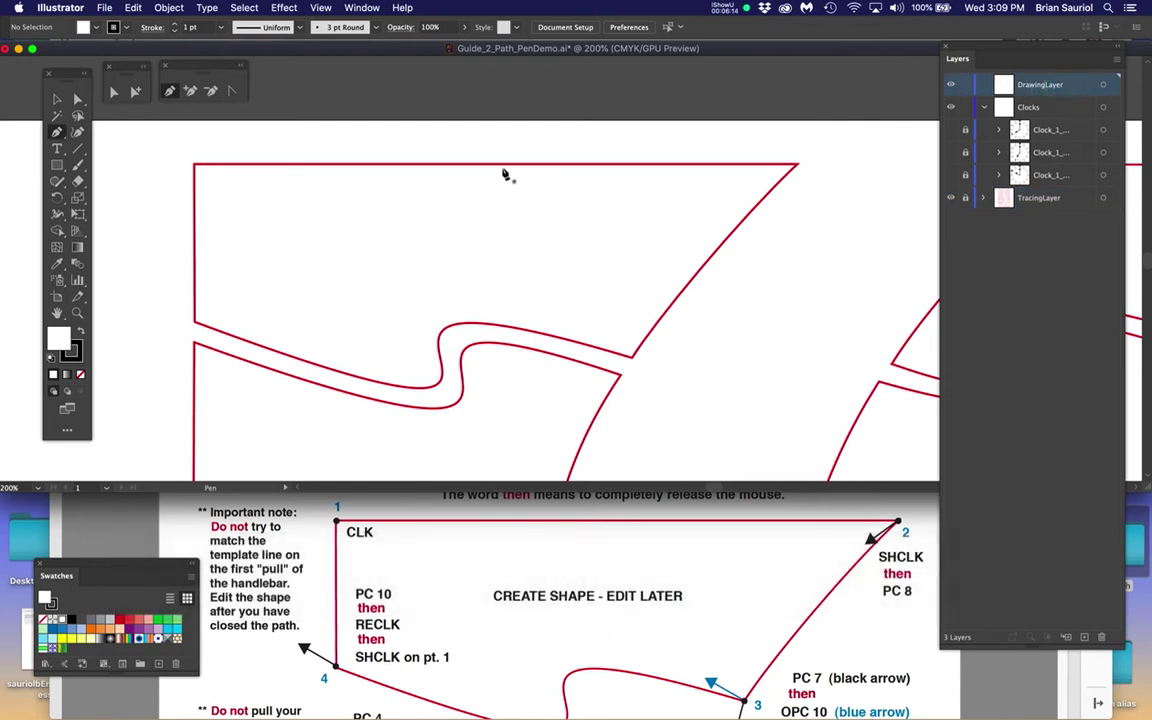
click(1061, 201)
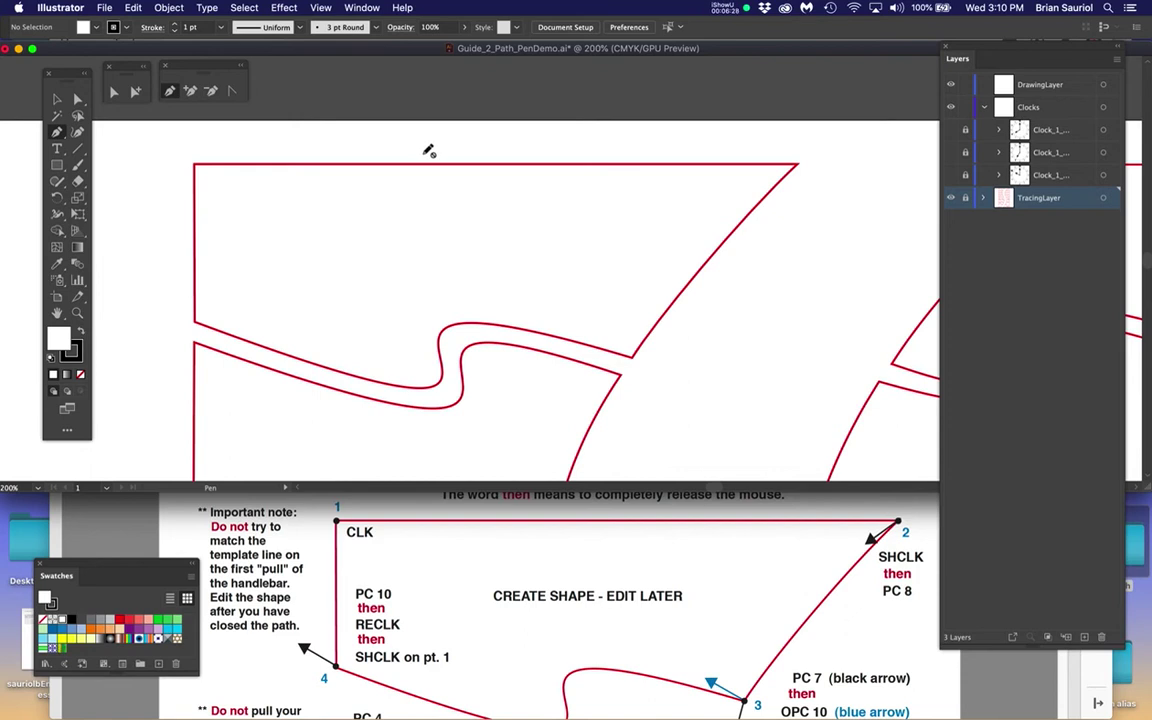
click(952, 85)
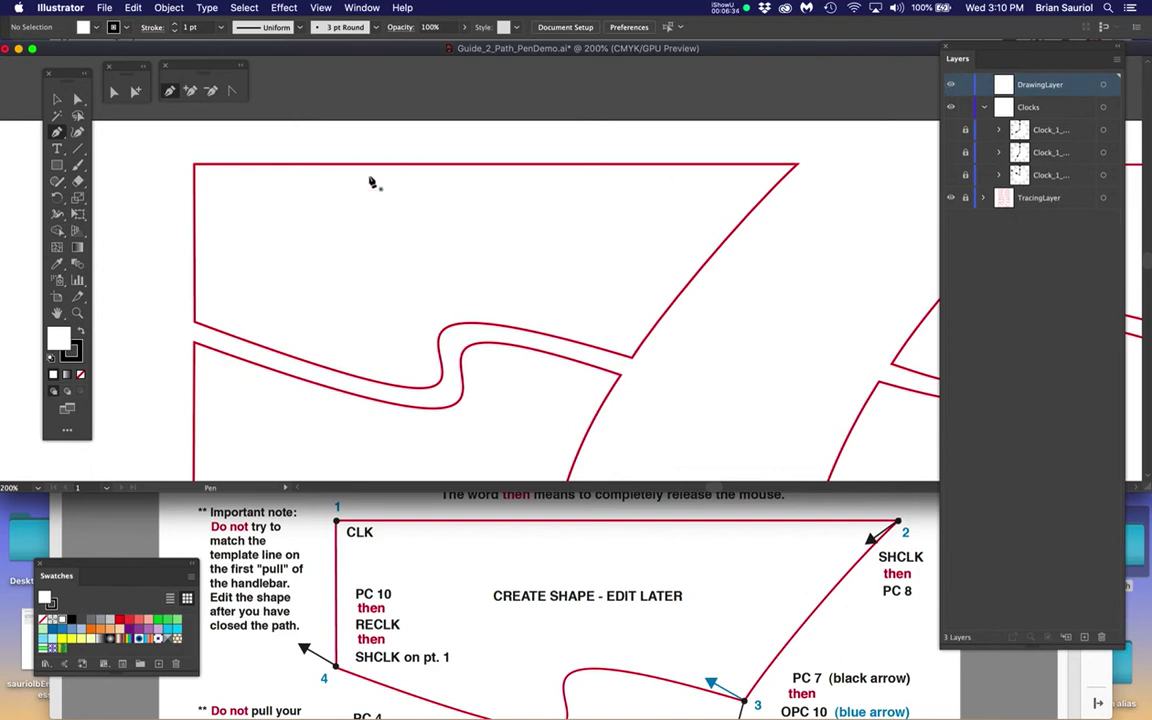
Step: Draw a closed white-filled test triangle across the guide shape's upper edge and change its fill to None
click(342, 149)
click(372, 218)
click(268, 226)
click(342, 150)
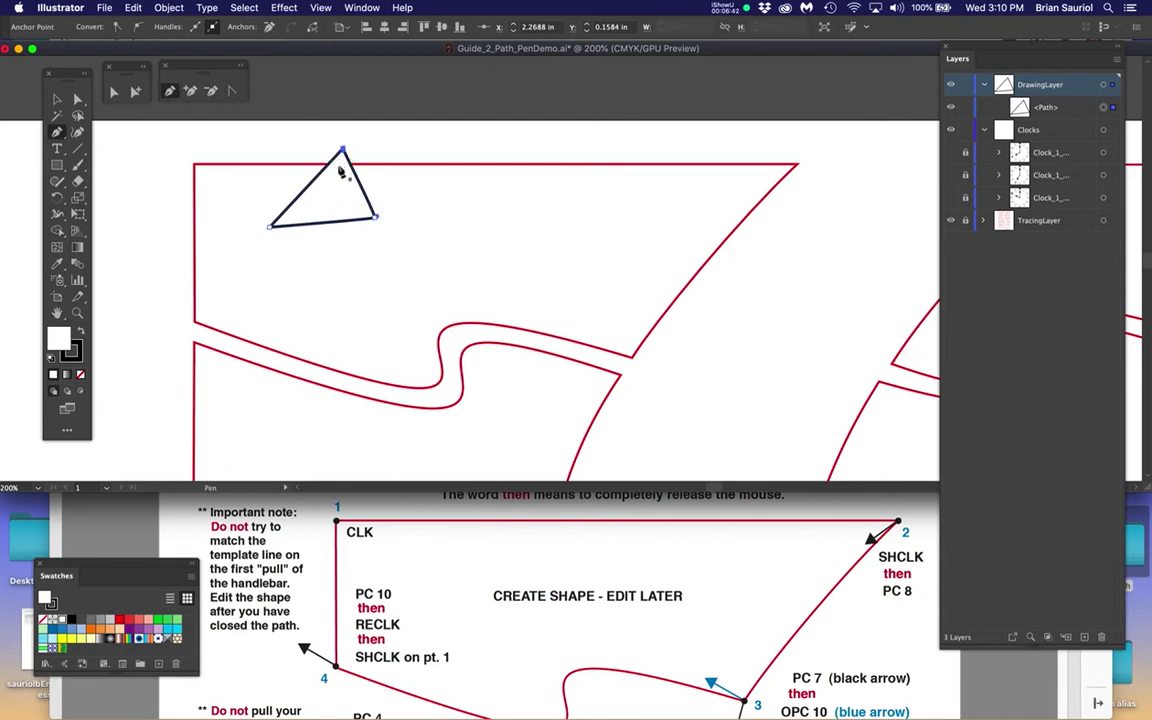
click(81, 375)
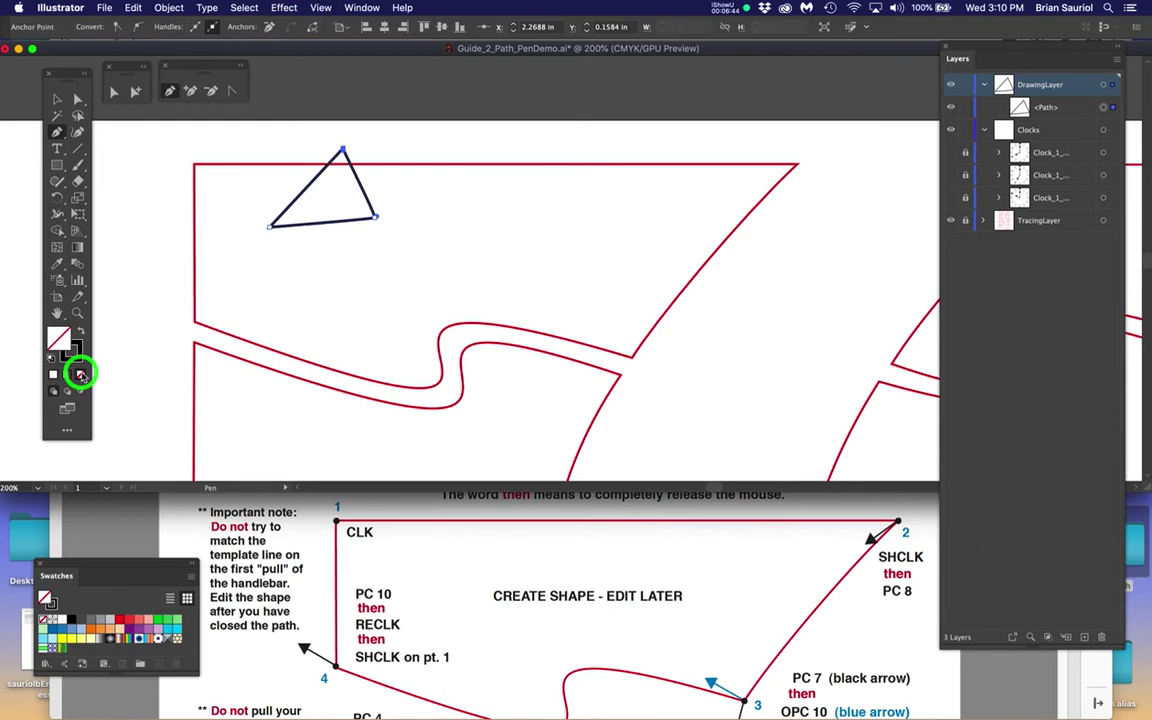
key(alt)
scroll(303, 168, up, 5)
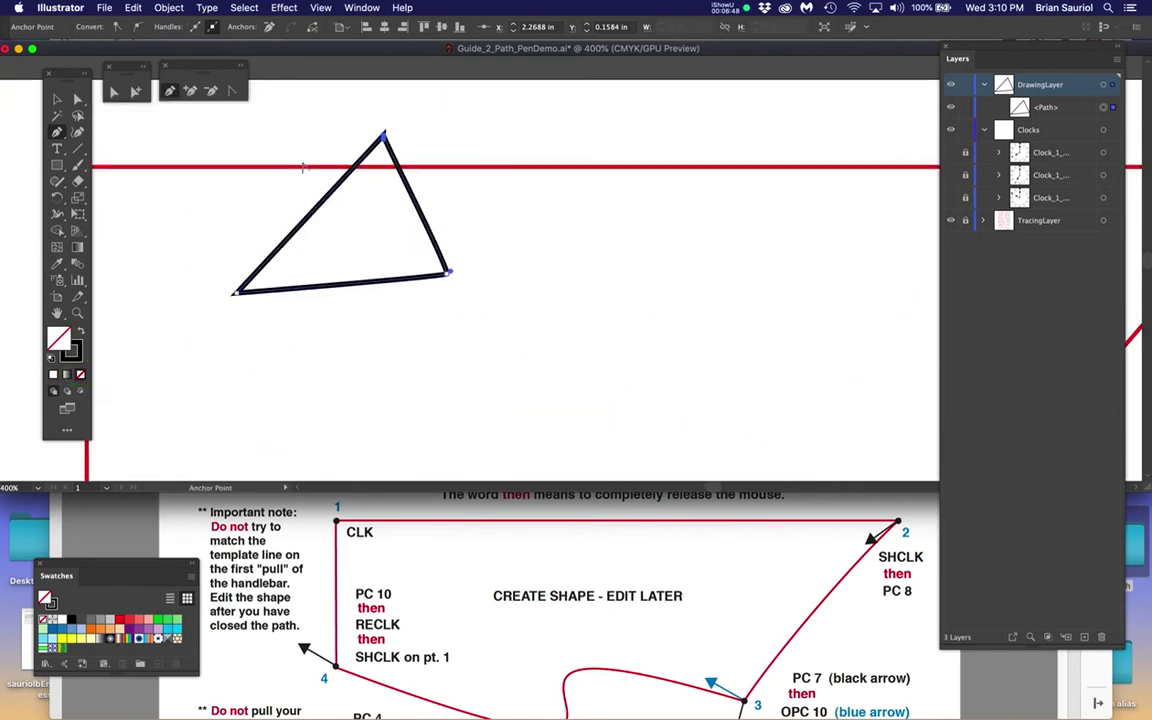
Step: Switch the test triangle's fill to white and back to None, and delete the triangle
click(53, 374)
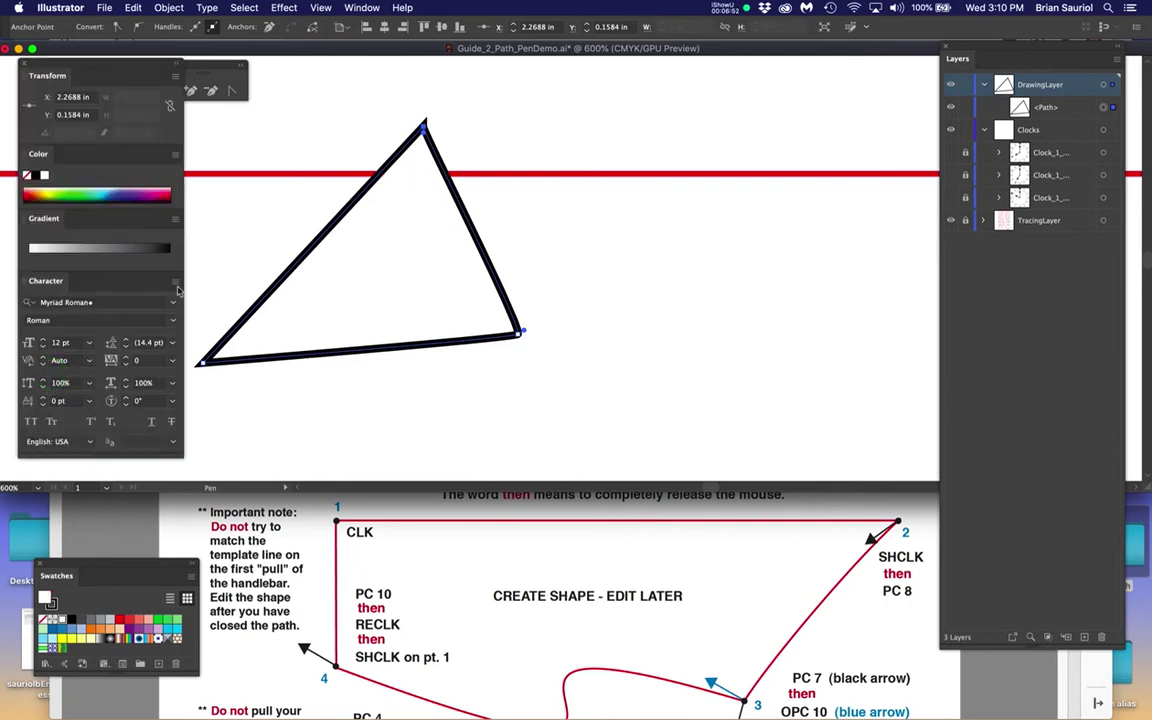
click(23, 63)
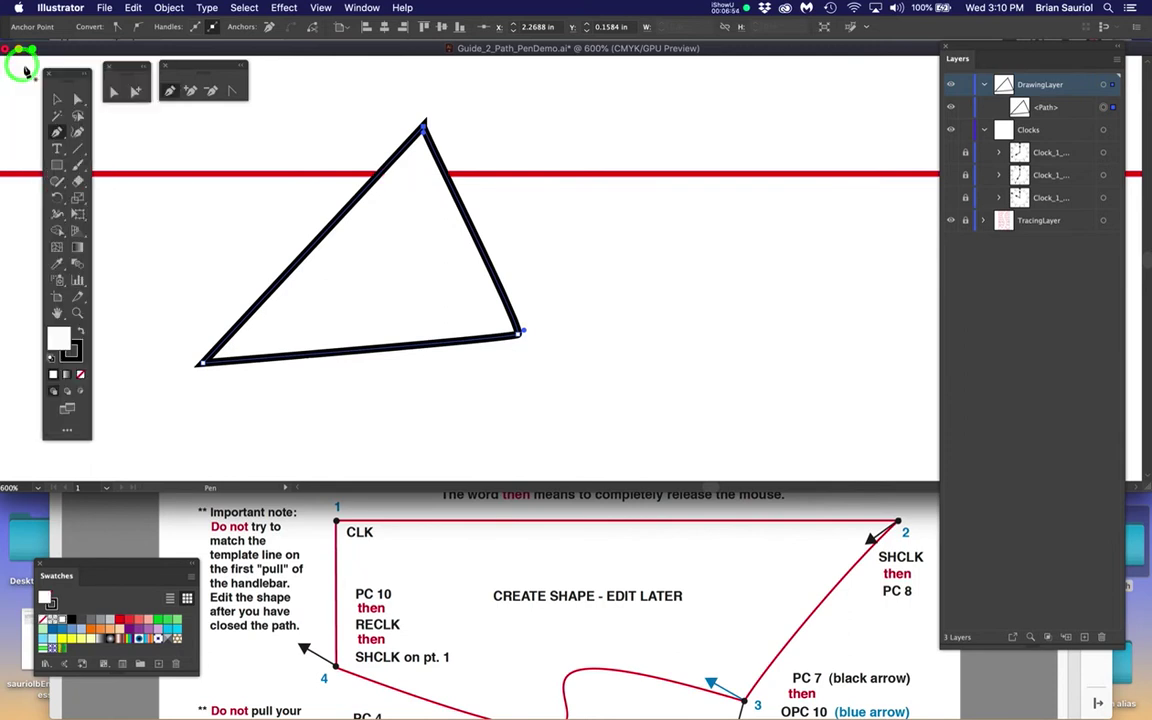
click(81, 375)
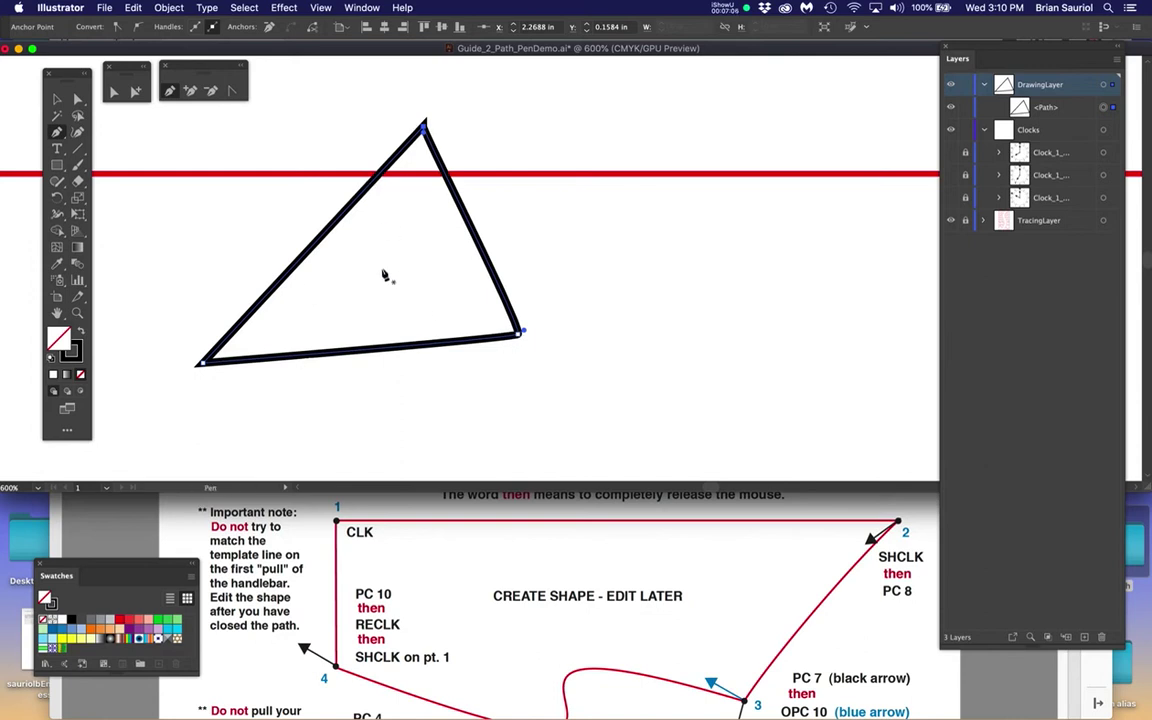
key(BackSpace)
key(BackSpace)
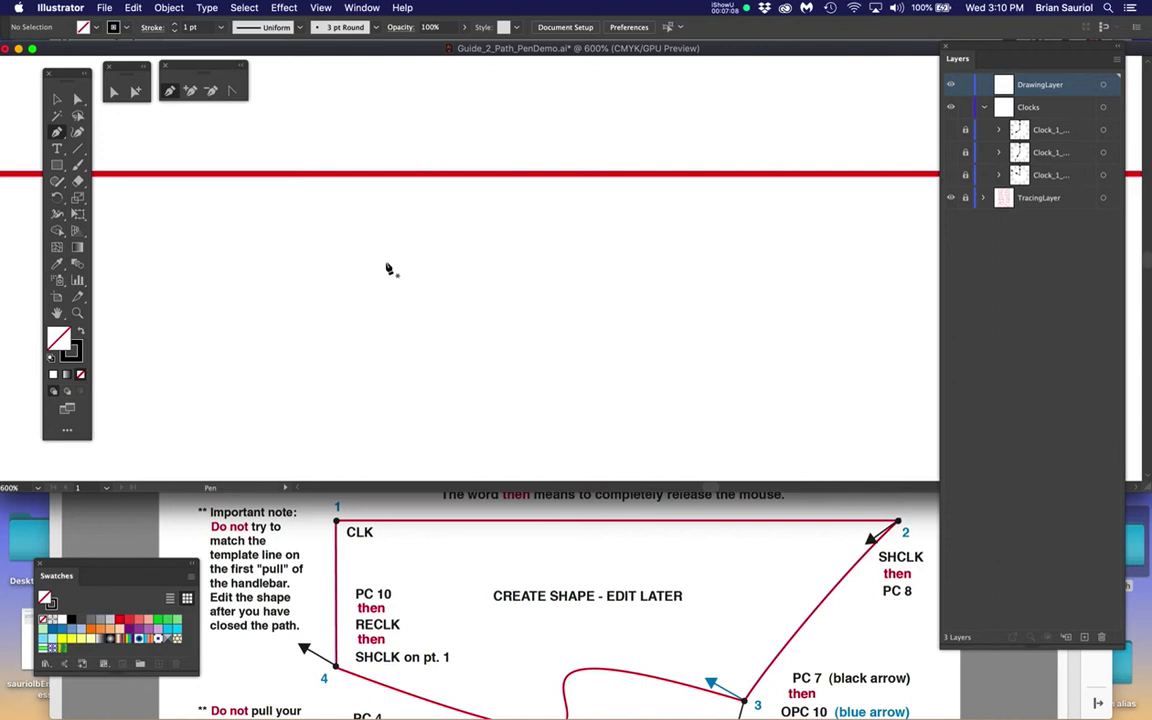
key(super+minus)
key(super+minus)
key(super+minus)
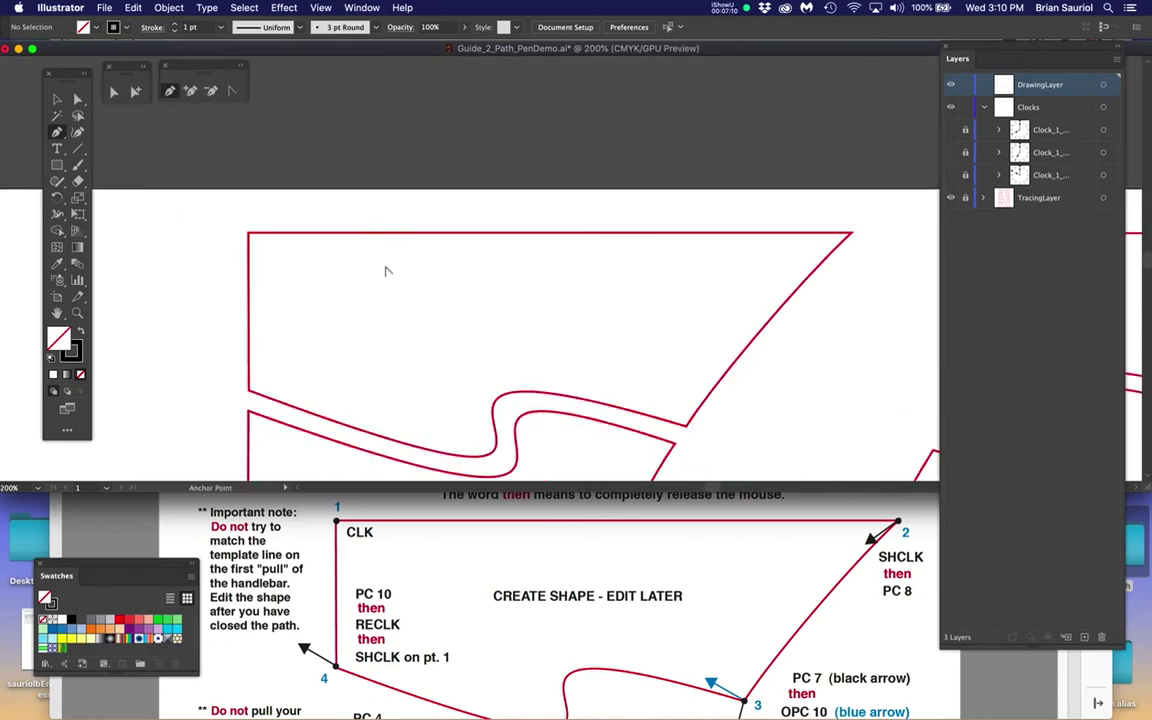
drag(508, 299, 473, 247)
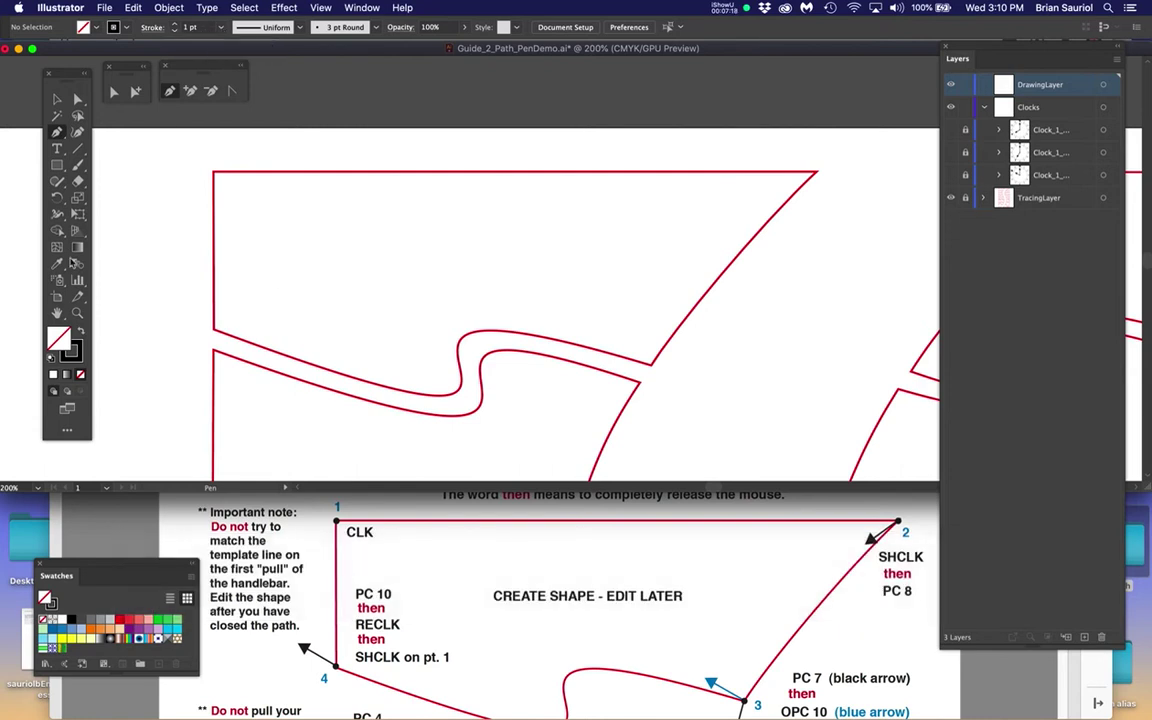
Step: Make the black stroke the active colour attribute, try the stroke weight controls, and leave the weight at 1 pt
click(75, 352)
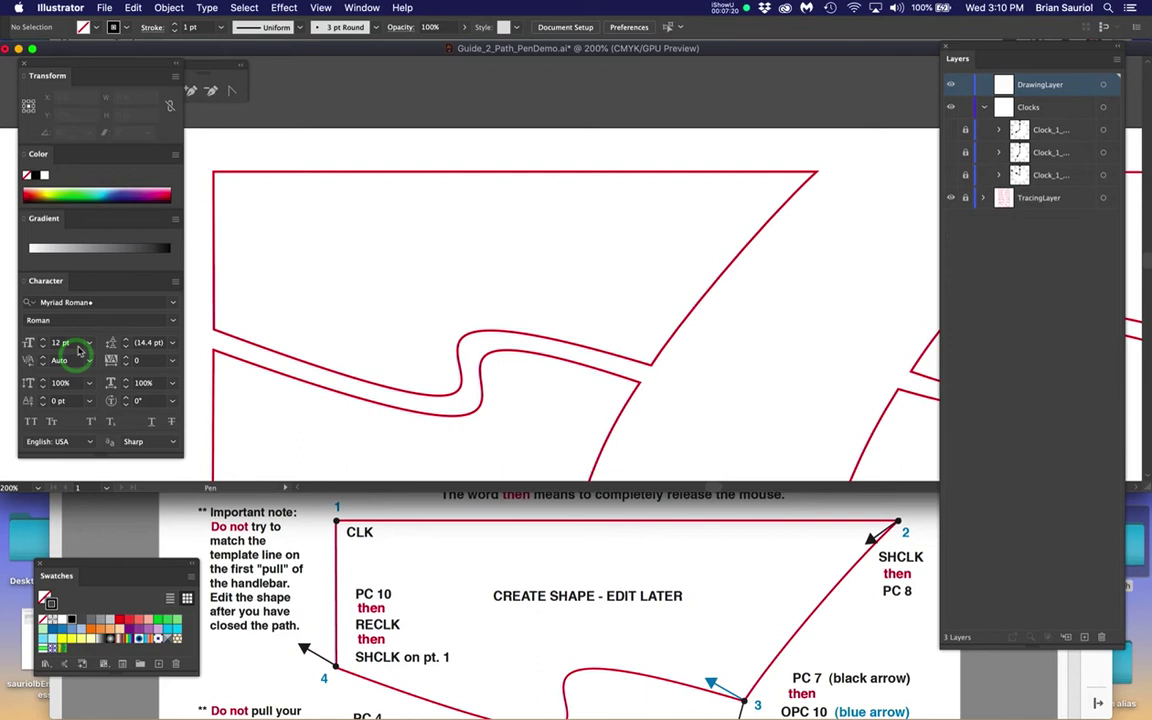
click(23, 63)
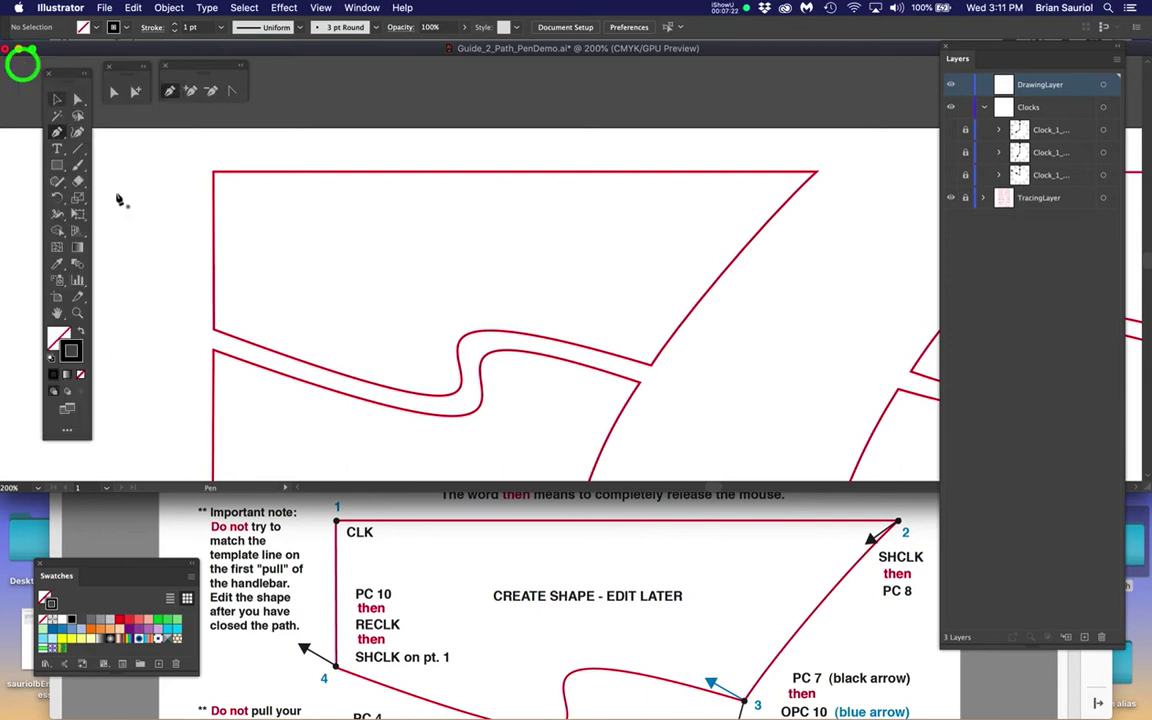
click(72, 349)
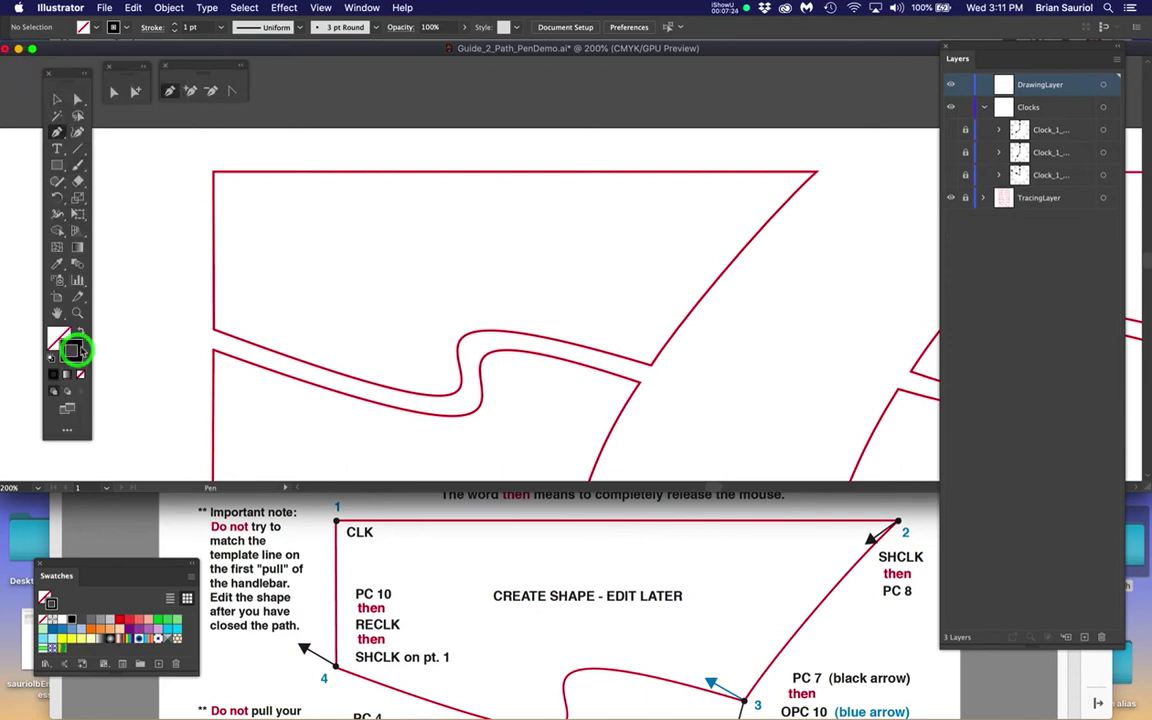
click(220, 27)
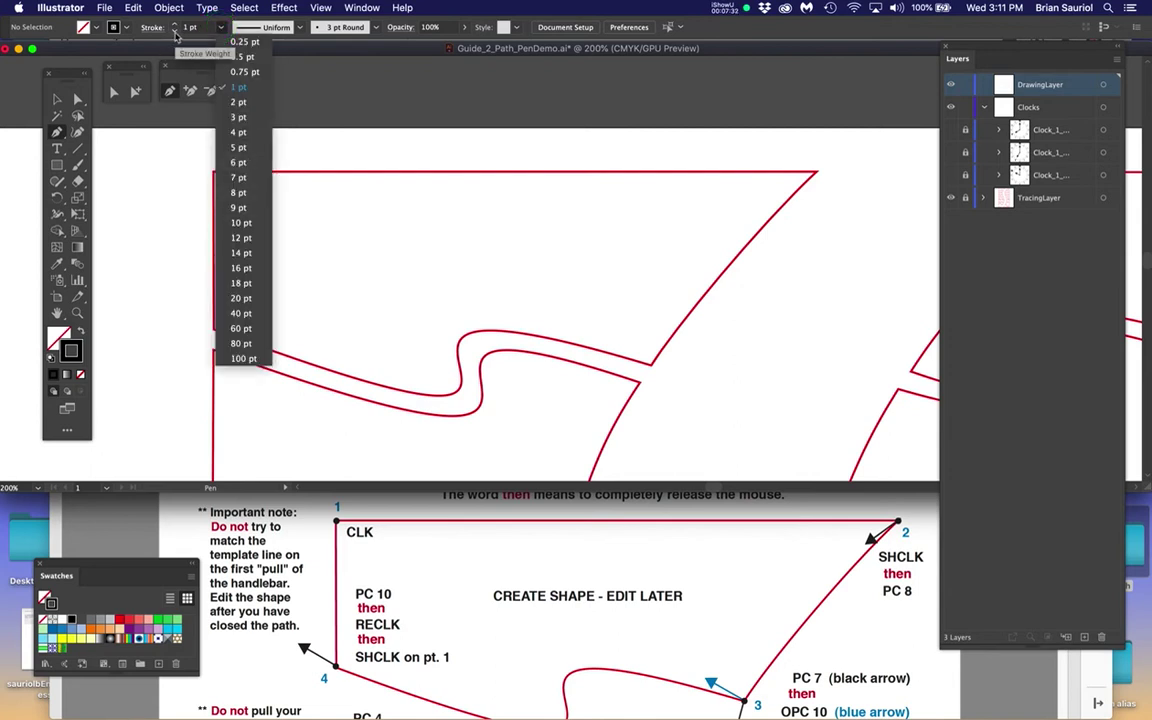
click(175, 33)
click(175, 33)
click(175, 24)
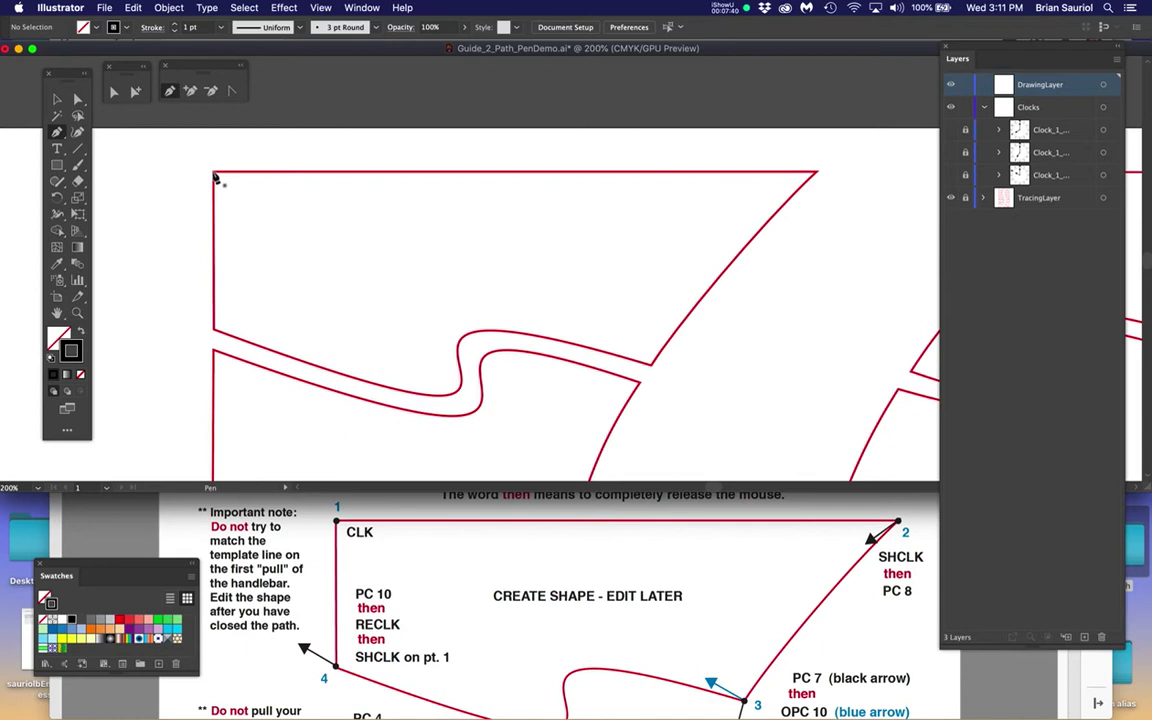
Step: Switch to Acrobat to review the Guide_2_Path_Pen.pdf short-hand key and the first shape's point instructions, and return to Illustrator
key(shift+c)
scroll(325, 213, up, 1)
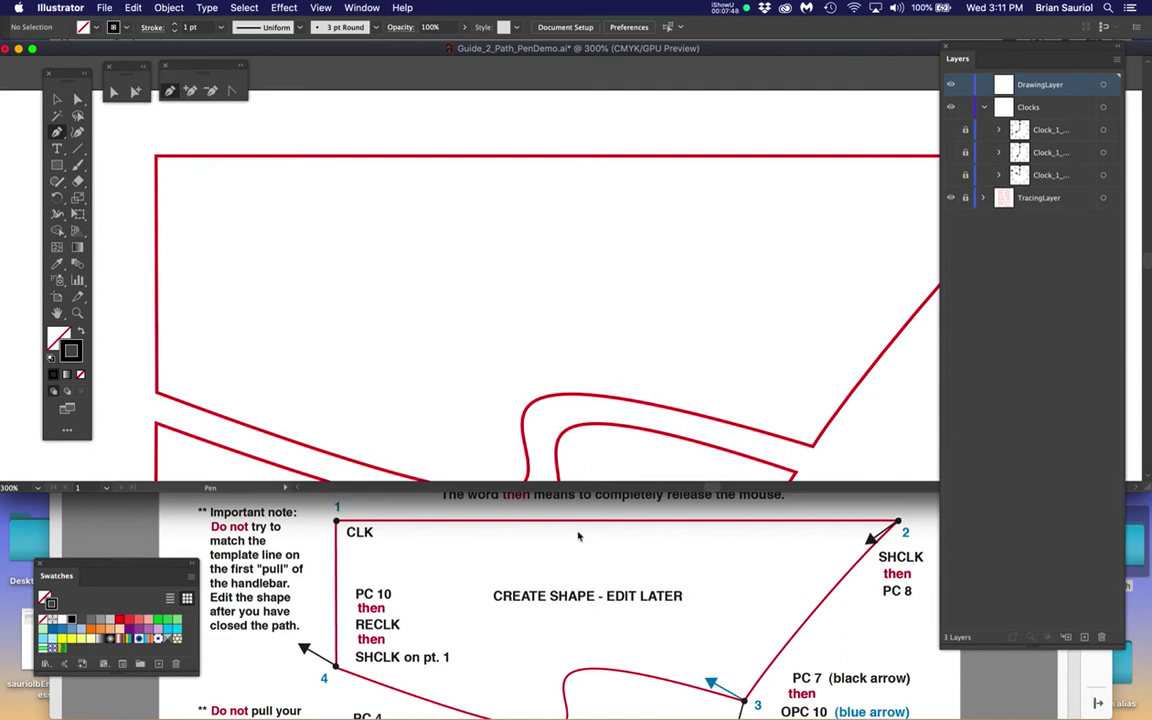
click(623, 596)
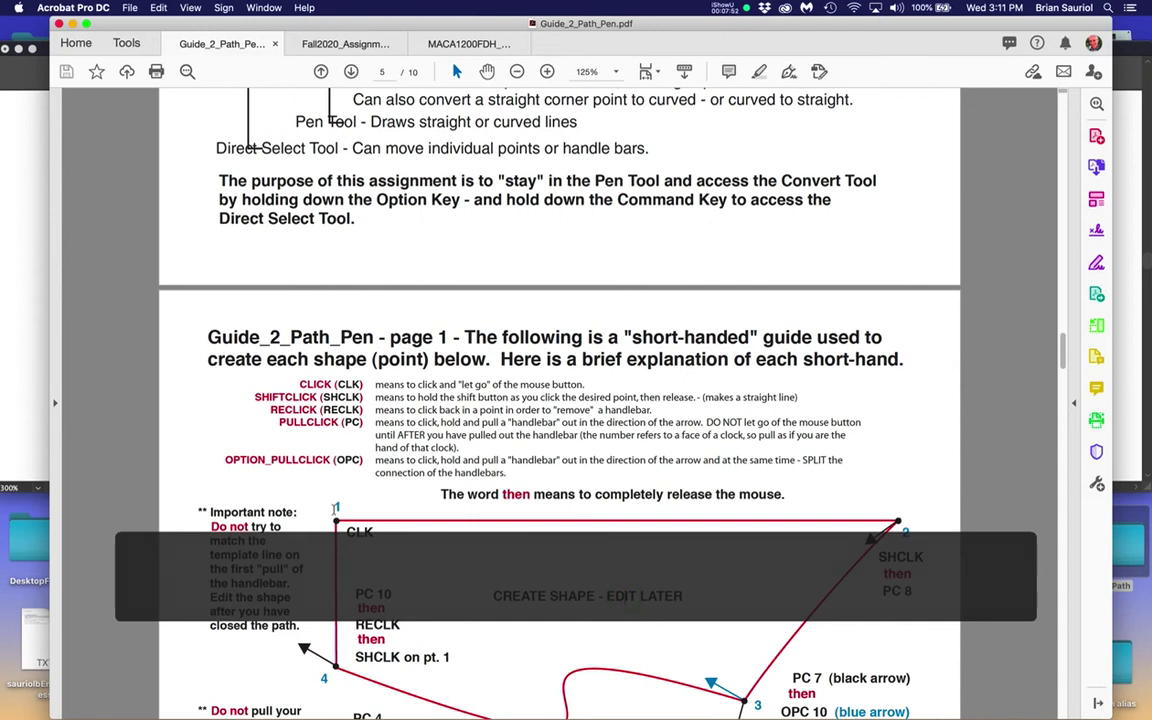
scroll(455, 516, down, 3)
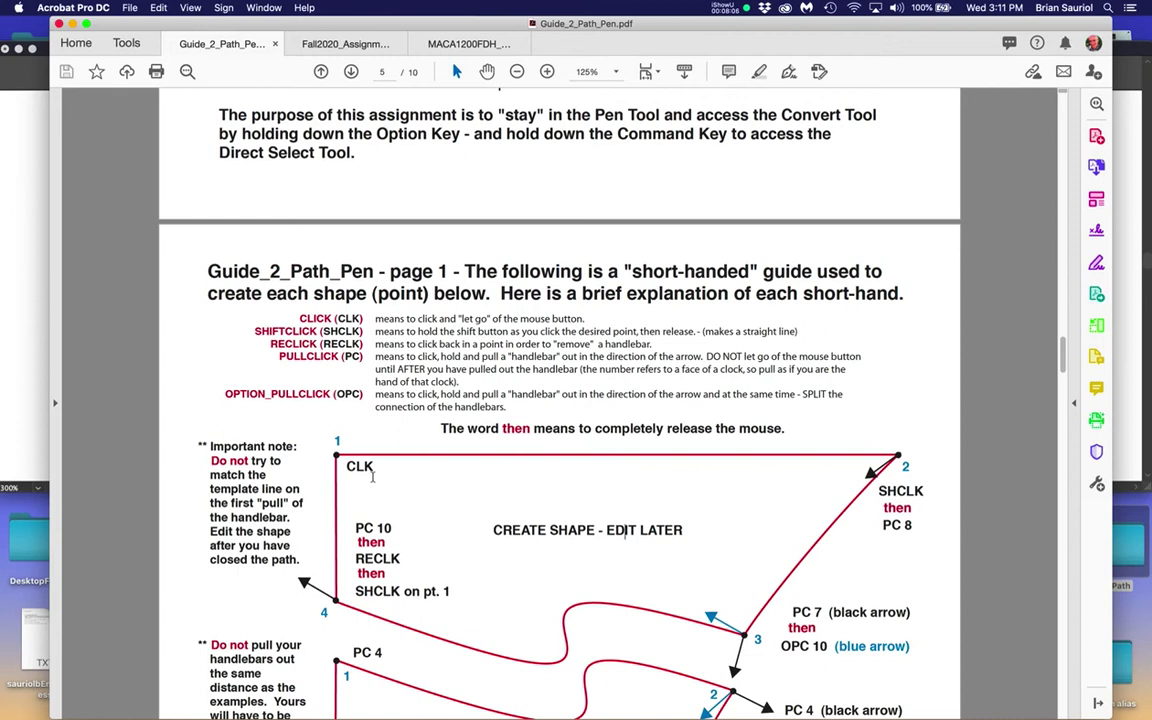
scroll(377, 474, up, 2)
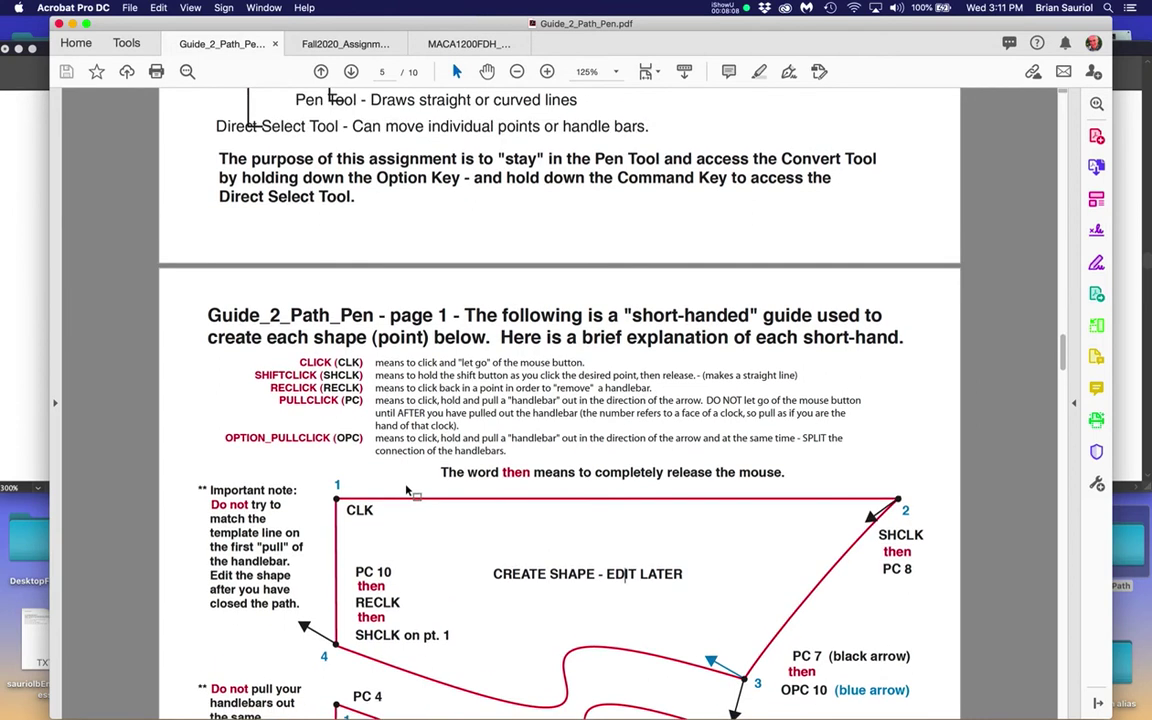
click(38, 234)
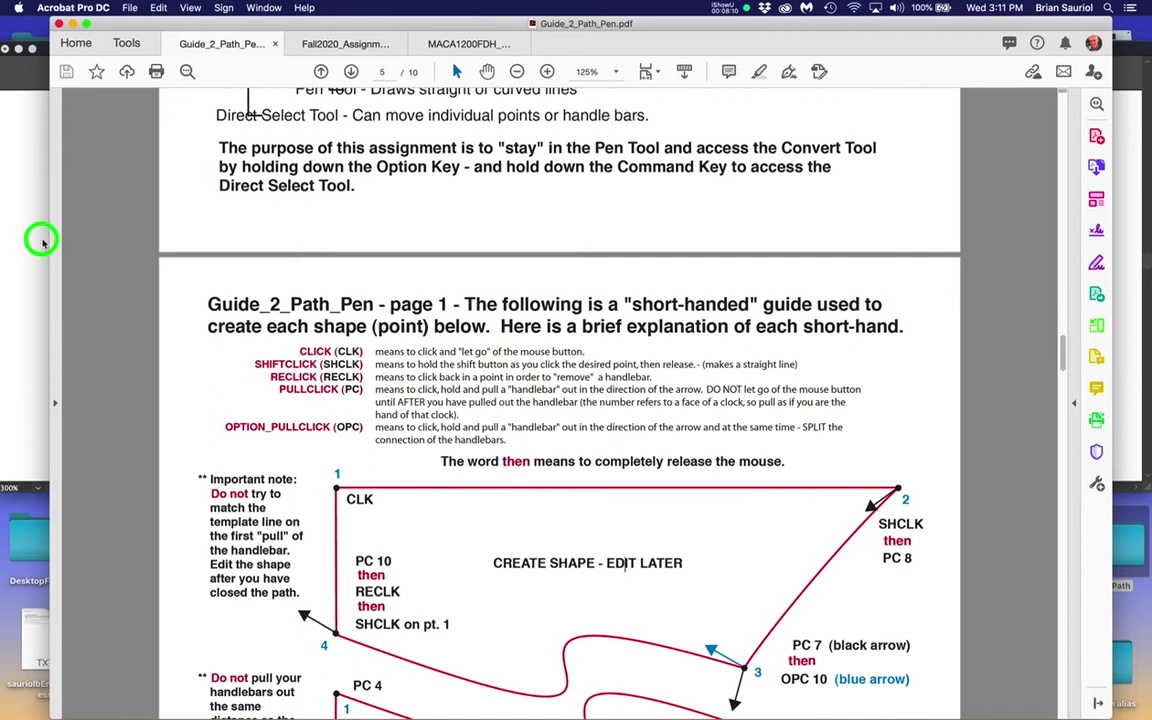
scroll(548, 574, up, 2)
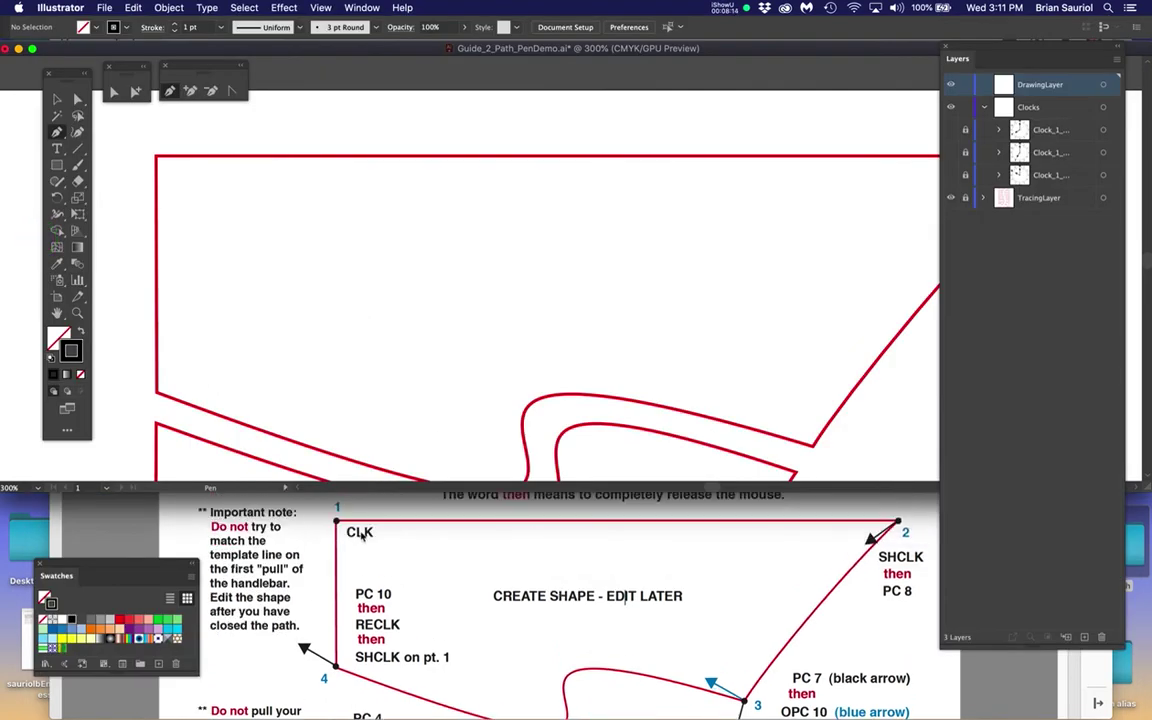
Step: Start the path with a corner anchor at point 1, the upper-left corner of the first guide shape
click(156, 156)
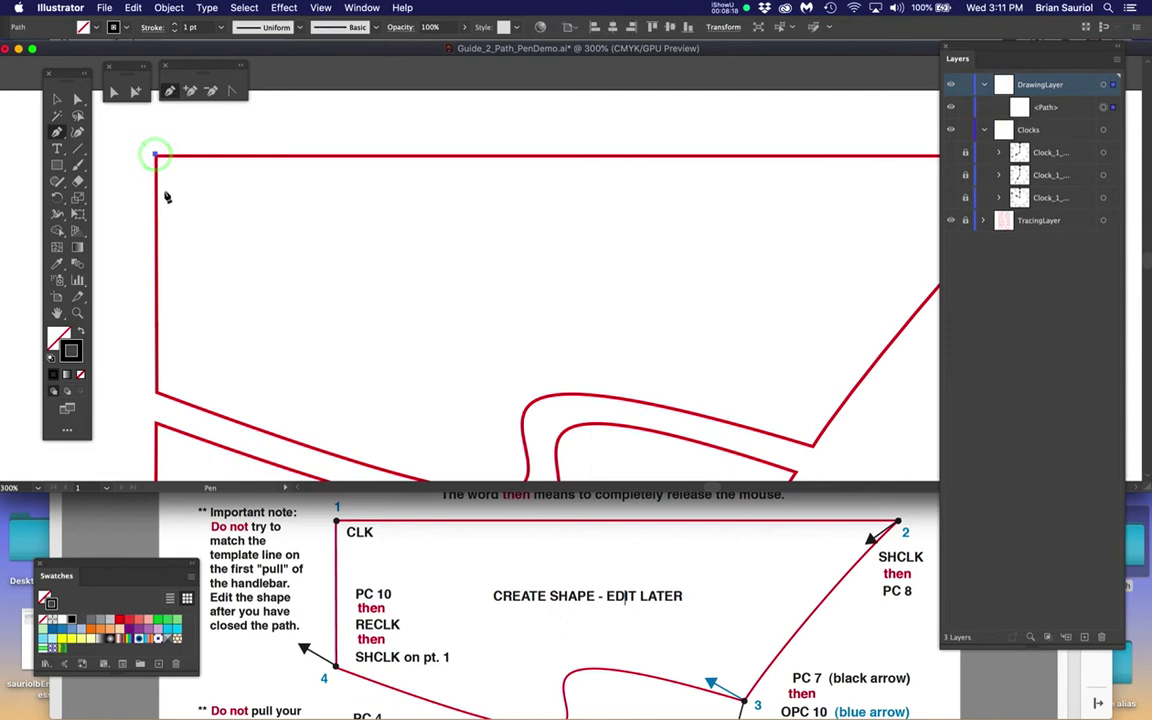
key(super+equal)
key(super+equal)
key(super+equal)
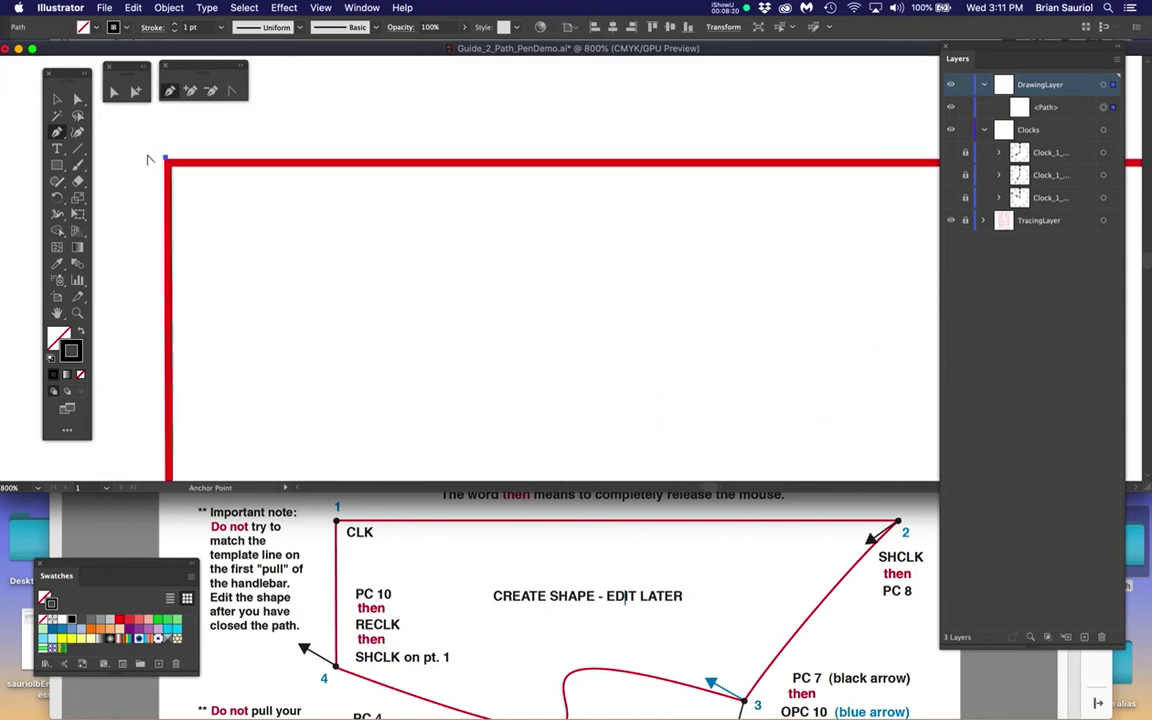
key(super+minus)
key(super+minus)
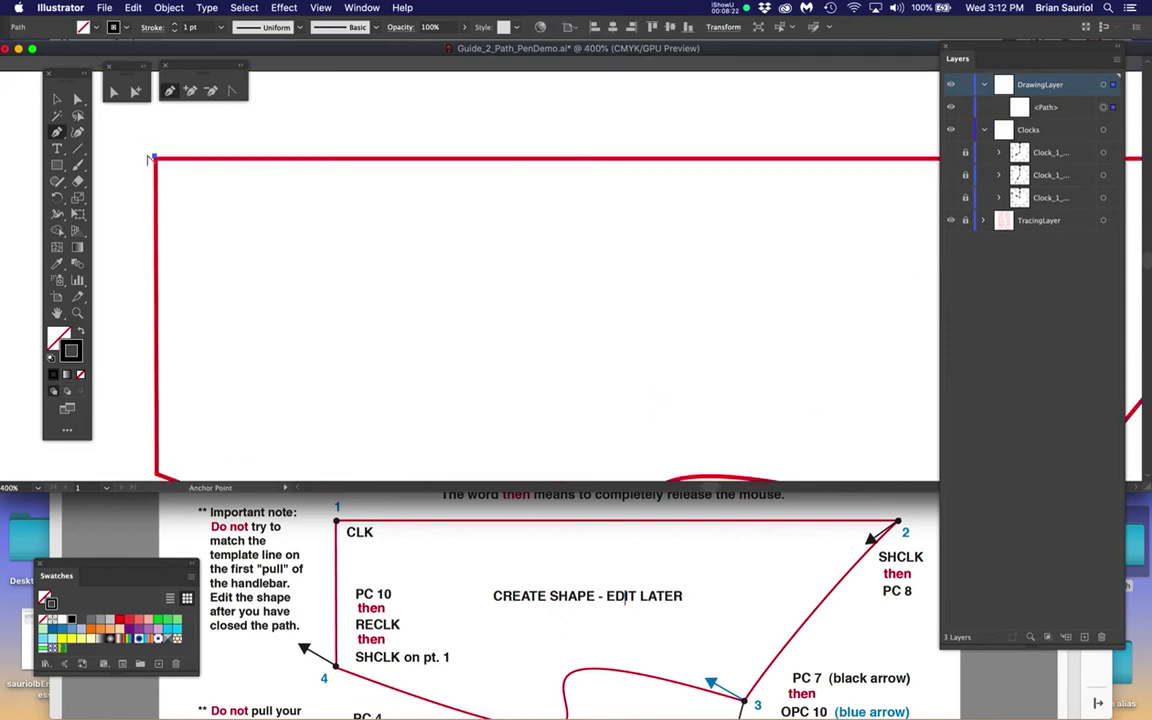
key(super+minus)
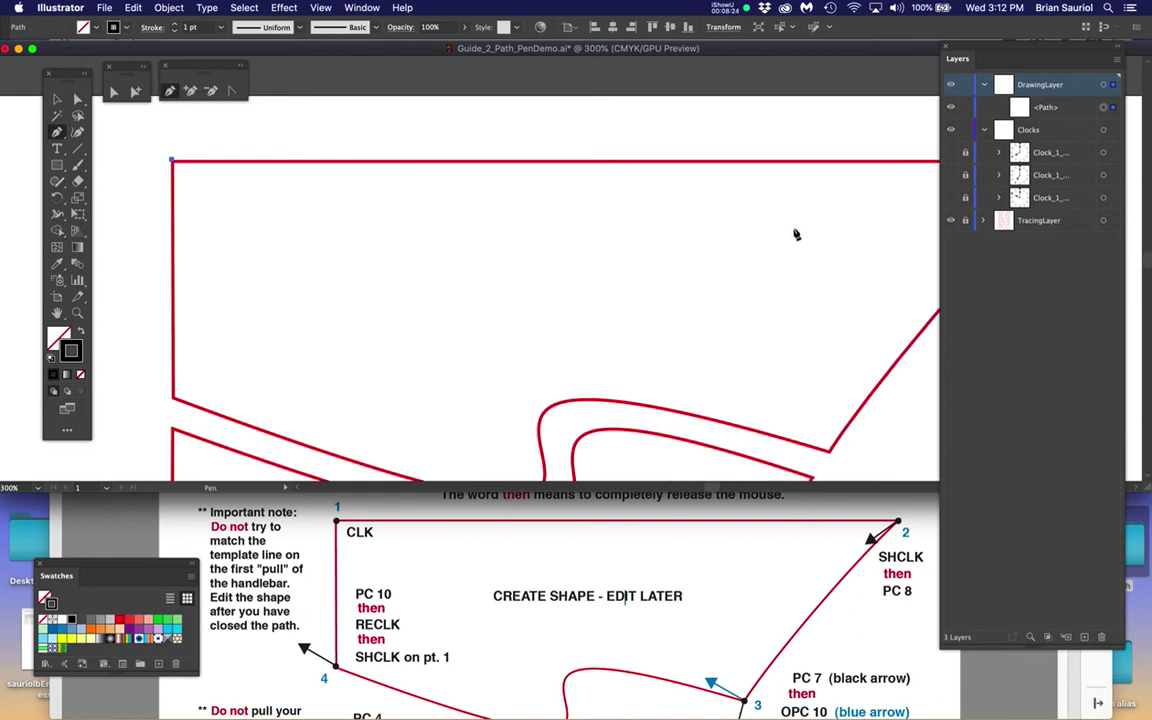
Step: Shrink the Layers panel and move it off the artwork so the first shape's upper-right corner is accessible
drag(848, 231, 771, 205)
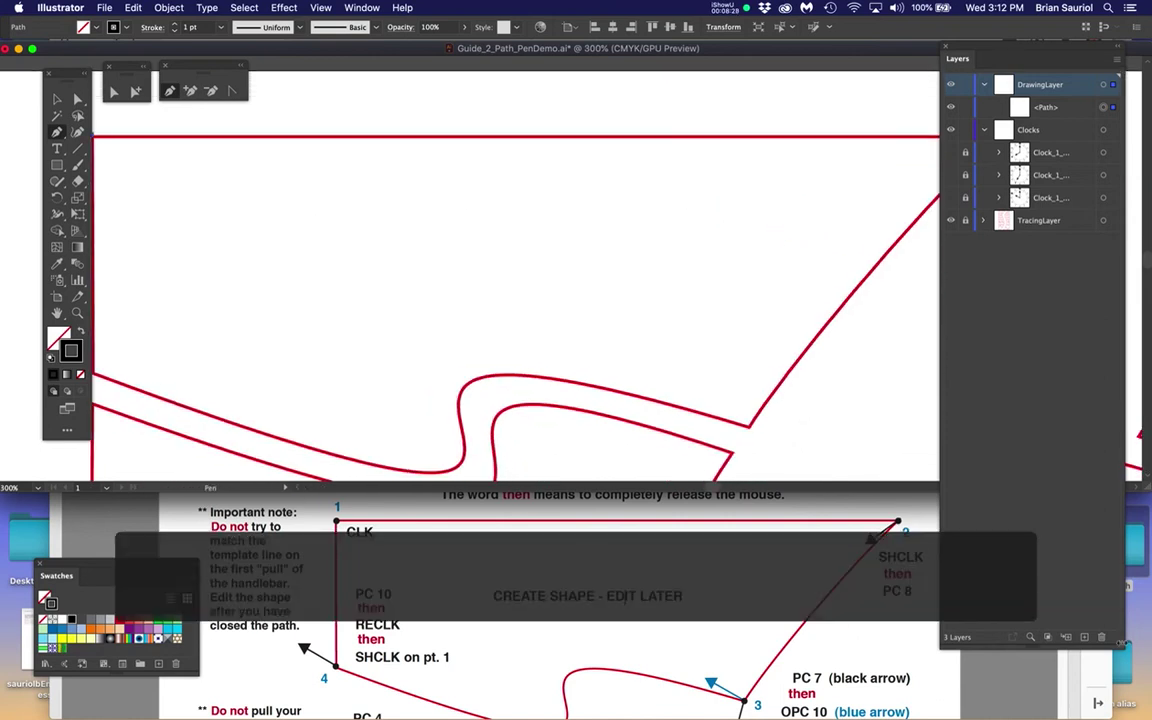
drag(1118, 440, 1111, 386)
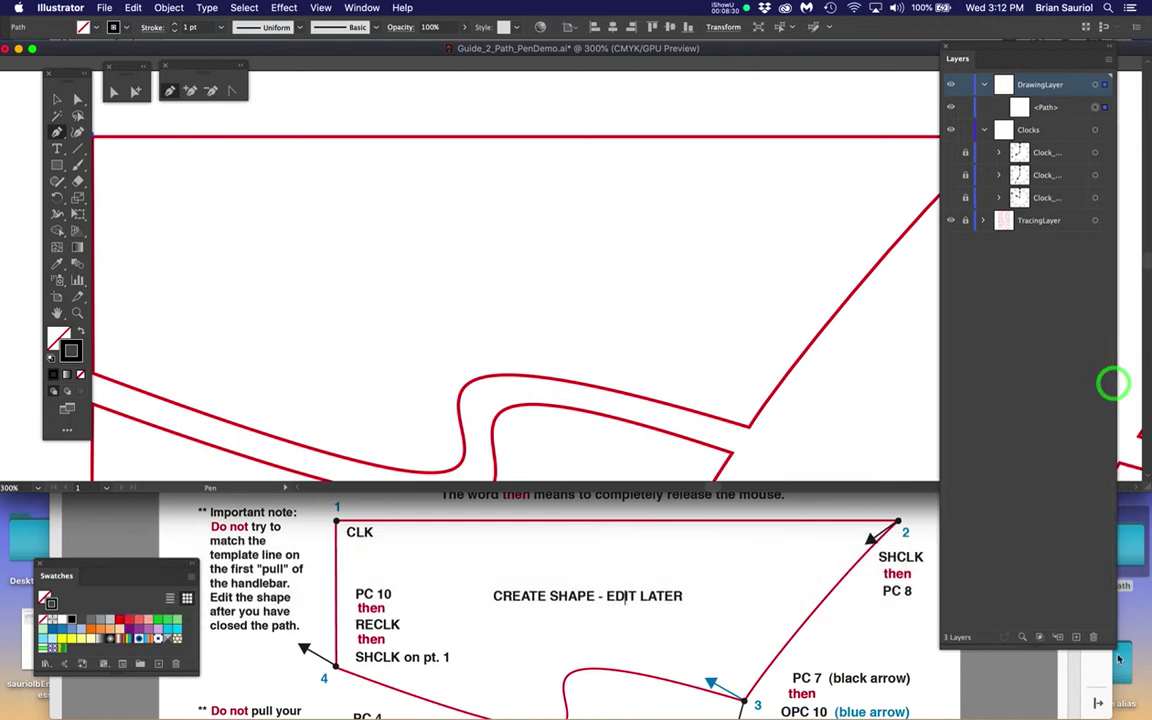
drag(1112, 647, 1115, 336)
drag(1030, 52, 1046, 419)
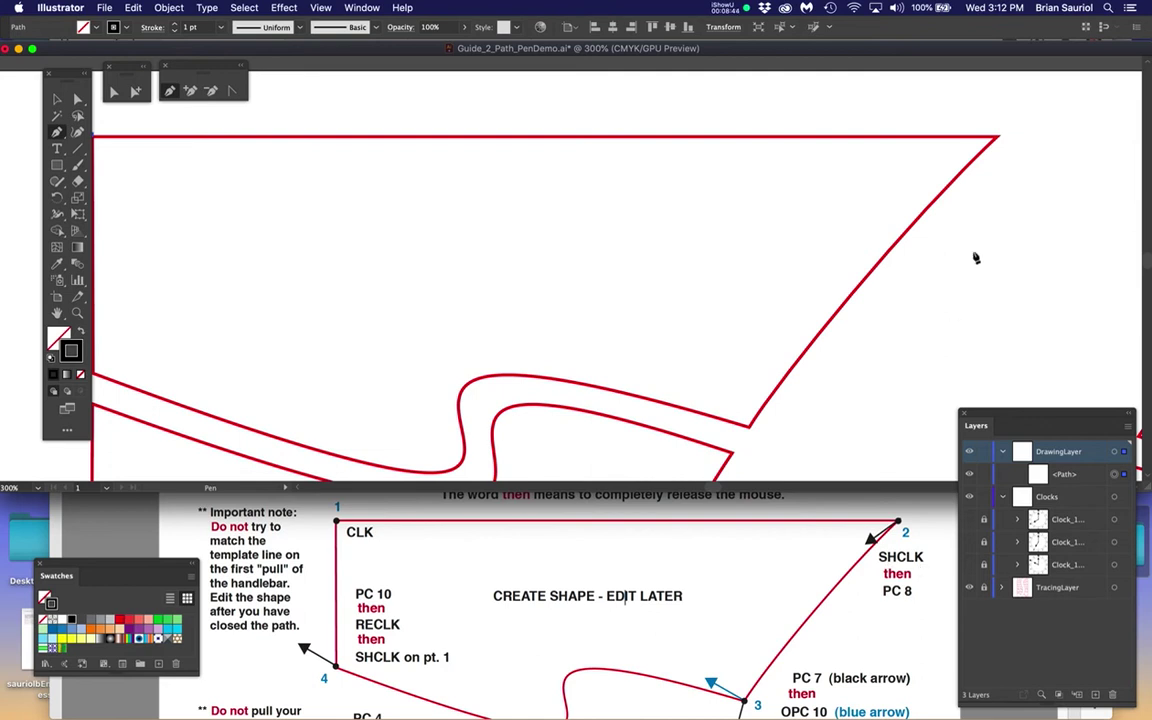
Step: Add point 2 at the shape's upper-right corner with a straight horizontal segment, and consult the handout's instruction for it
click(996, 140)
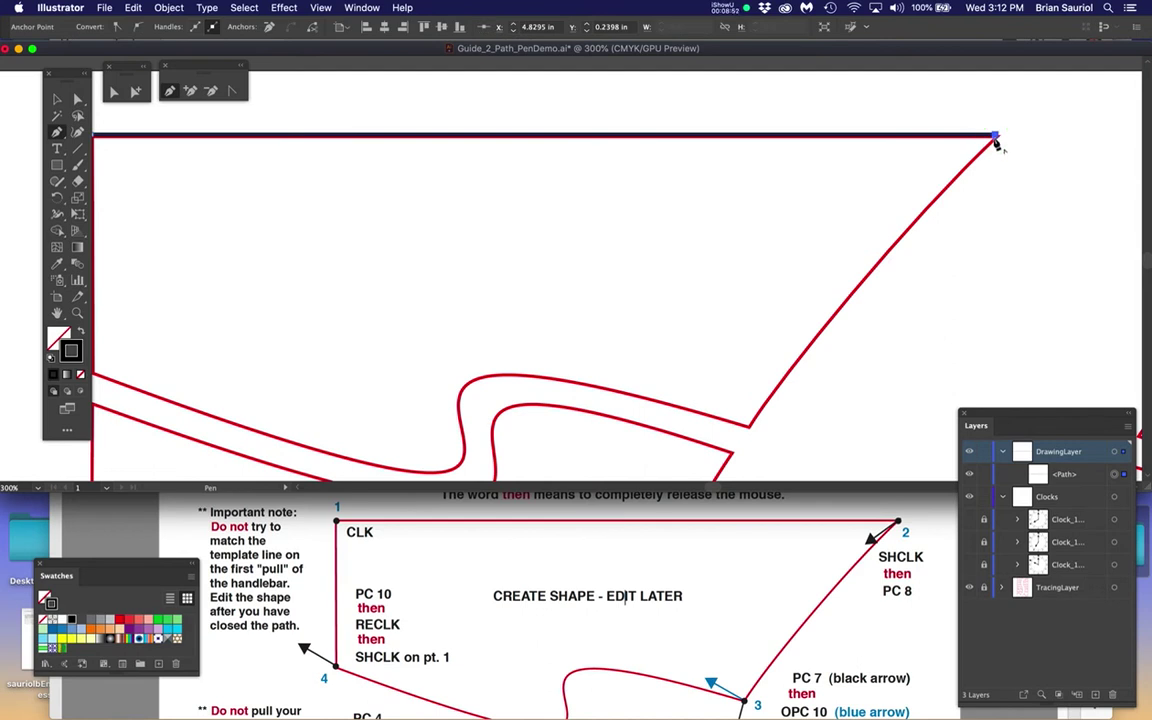
scroll(594, 620, up, 3)
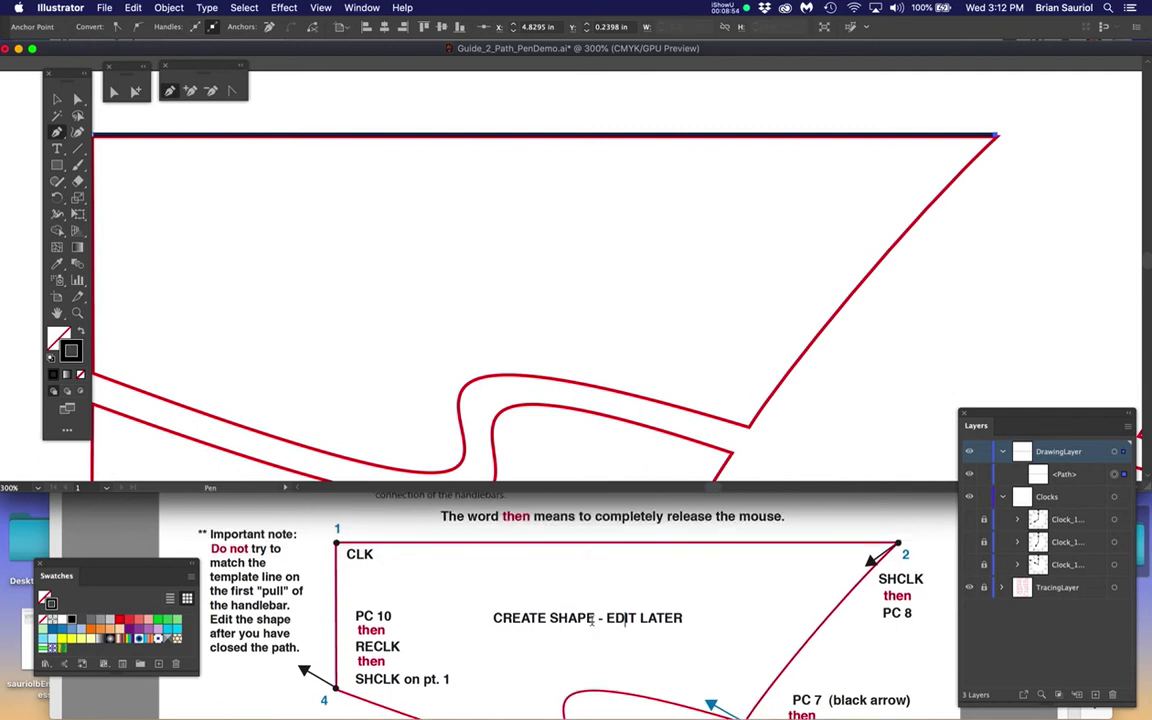
scroll(592, 621, up, 1)
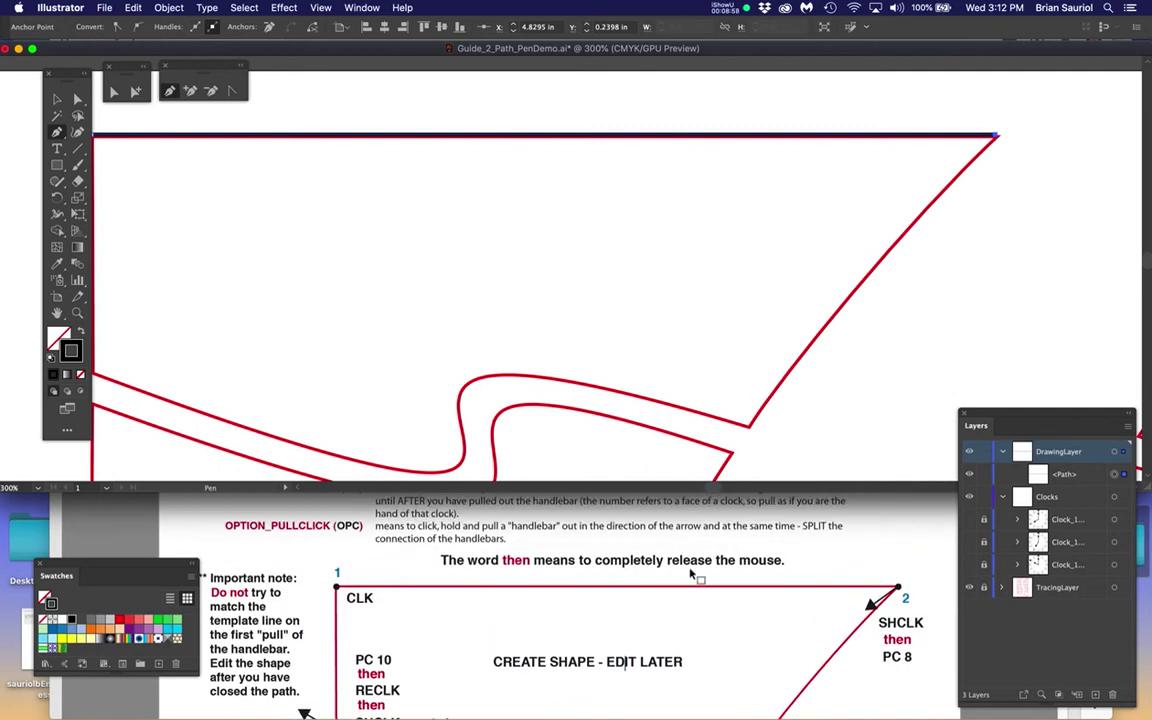
Step: Switch to Acrobat and examine the handout's point 2 instruction, highlighting its PC 8 short-hand
scroll(690, 572, down, 2)
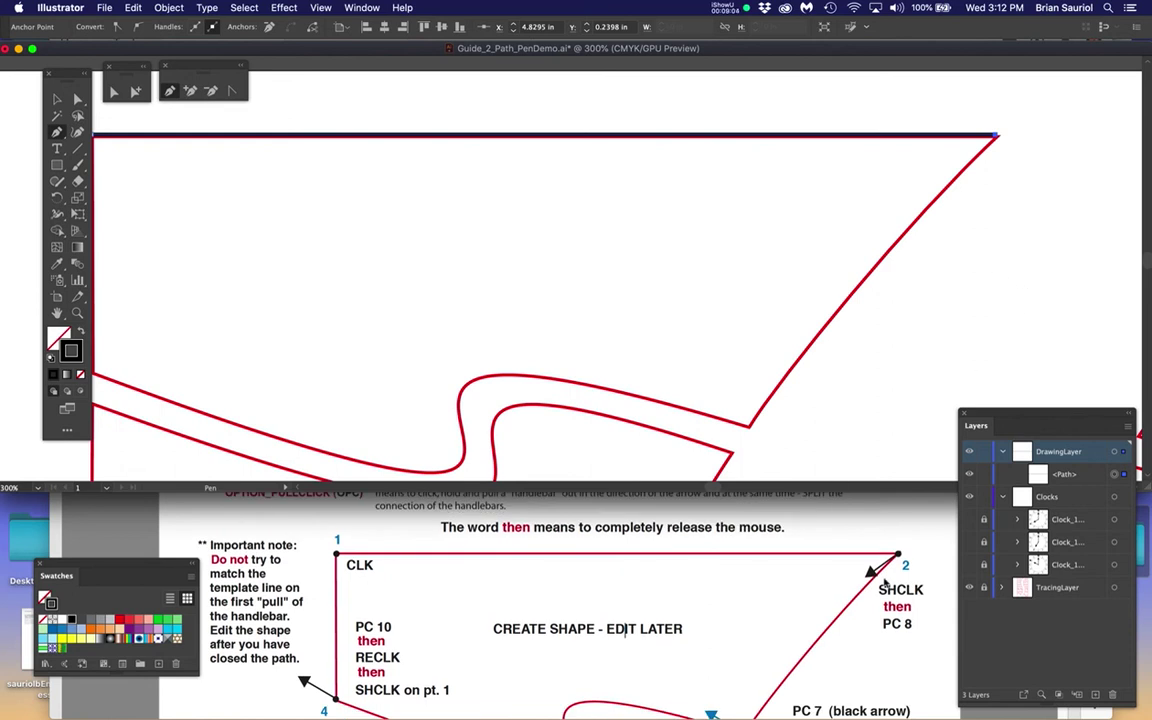
scroll(884, 584, up, 3)
key(super+Tab)
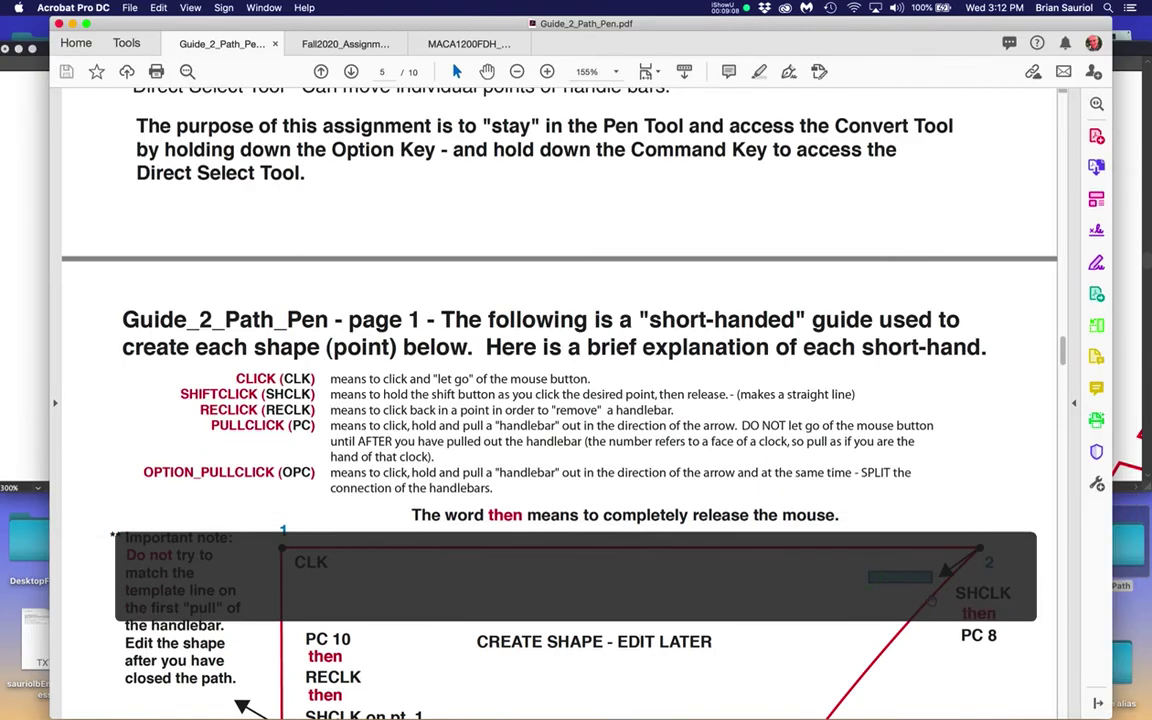
scroll(938, 624, up, 1)
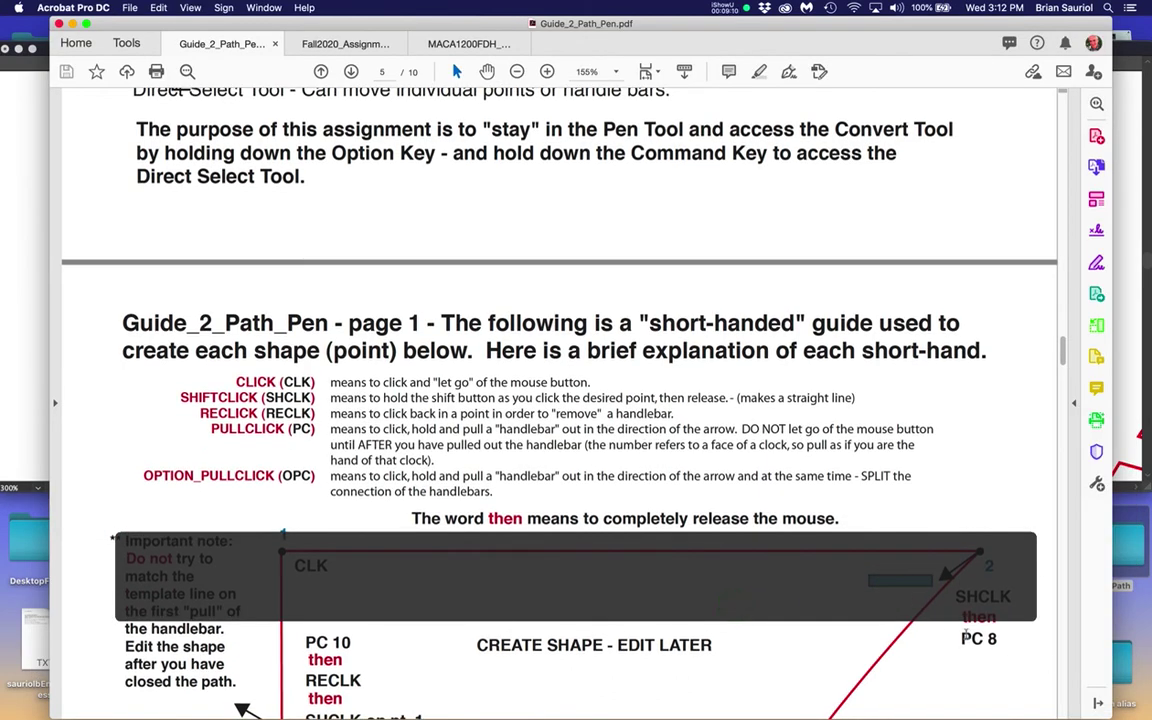
scroll(882, 681, up, 4)
scroll(1003, 500, up, 4)
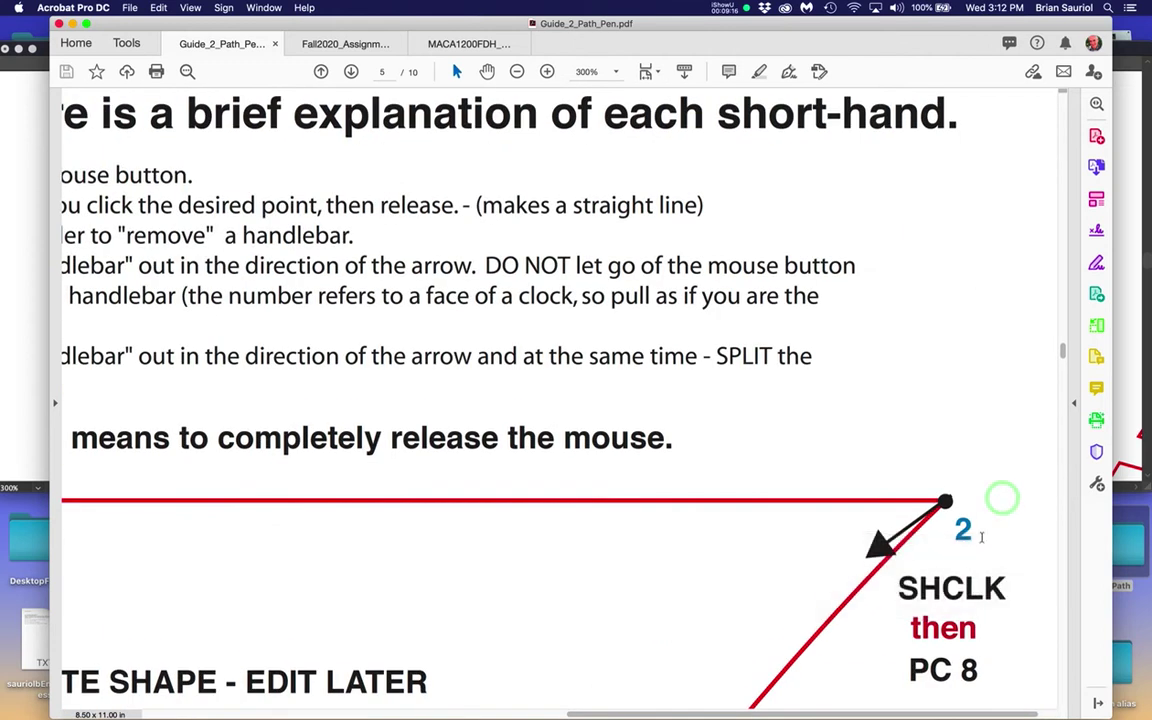
scroll(963, 619, down, 1)
drag(911, 652, 979, 652)
scroll(1000, 630, down, 5)
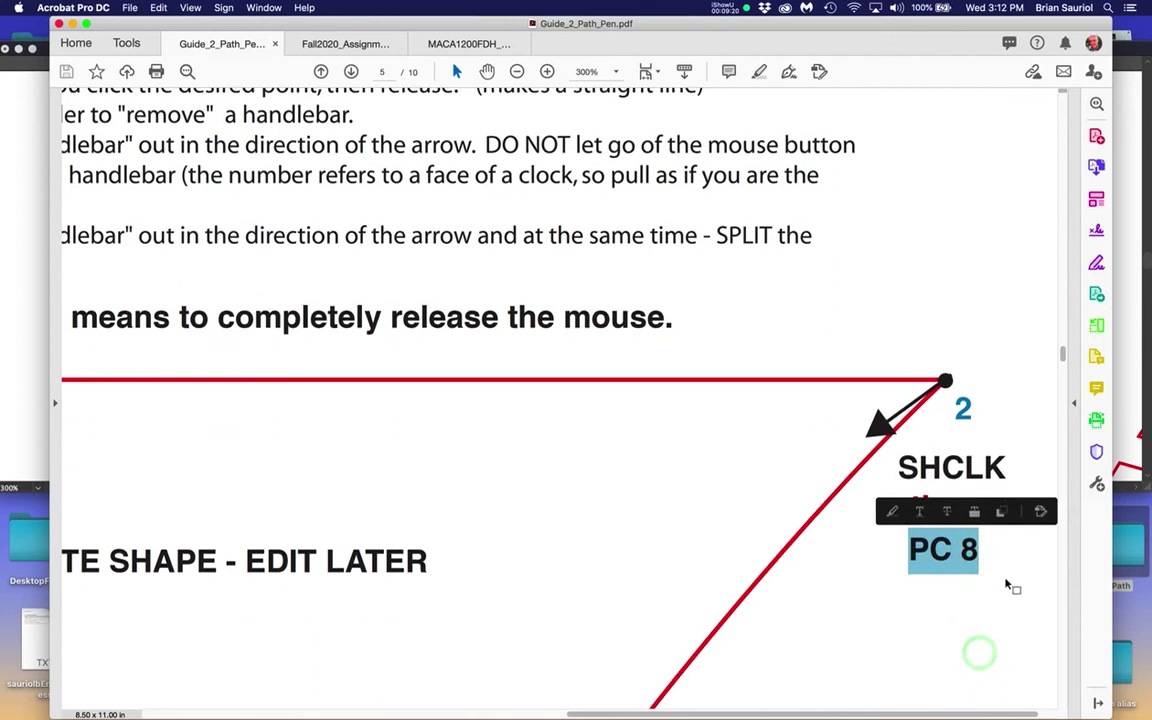
click(910, 552)
drag(910, 552, 955, 552)
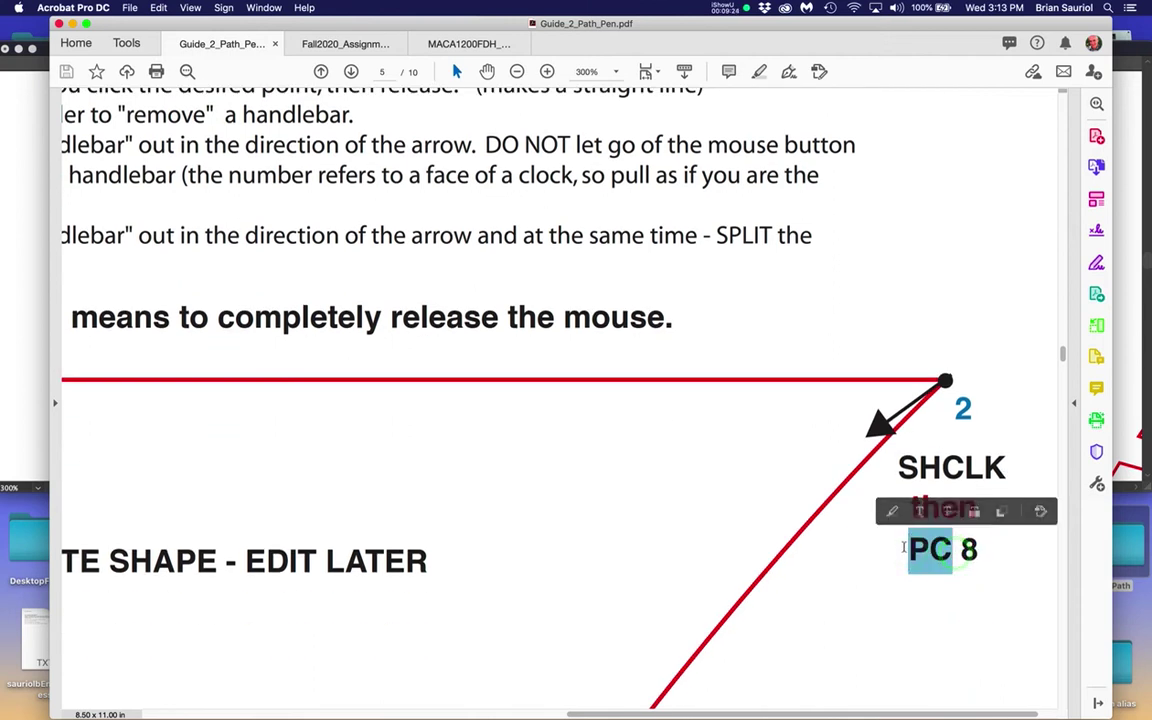
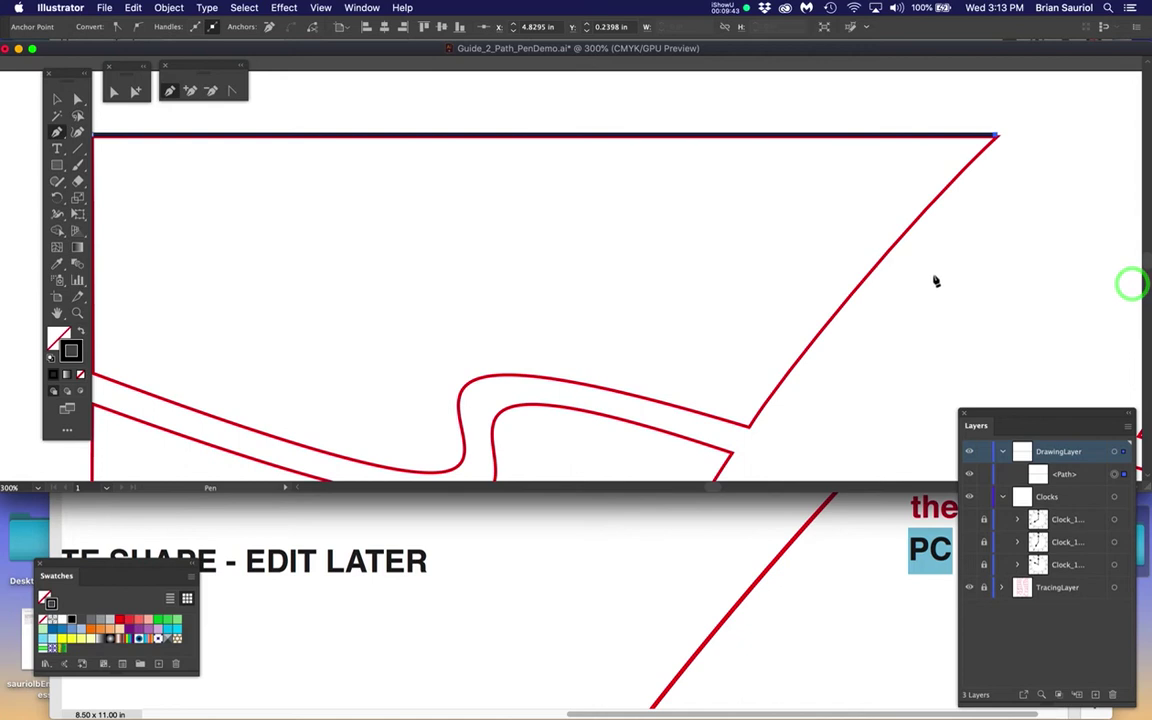
Step: Switch back to Illustrator and make the first clock sublayer visible over point 2
key(space)
drag(921, 255, 640, 324)
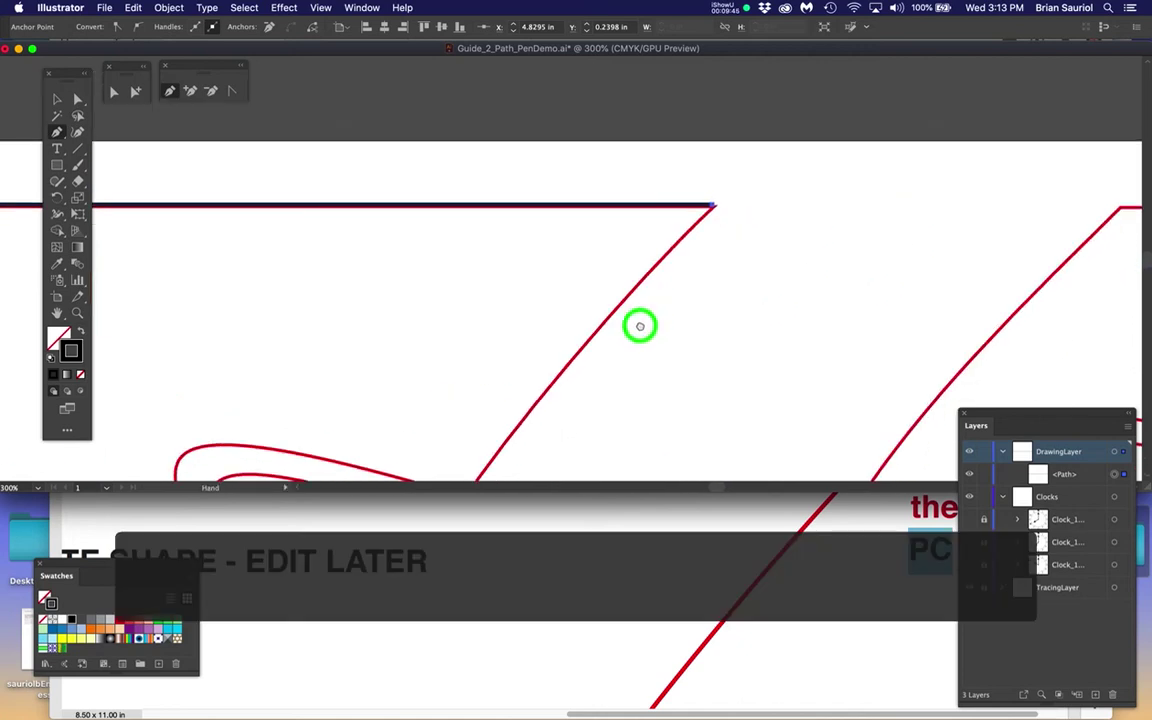
click(968, 520)
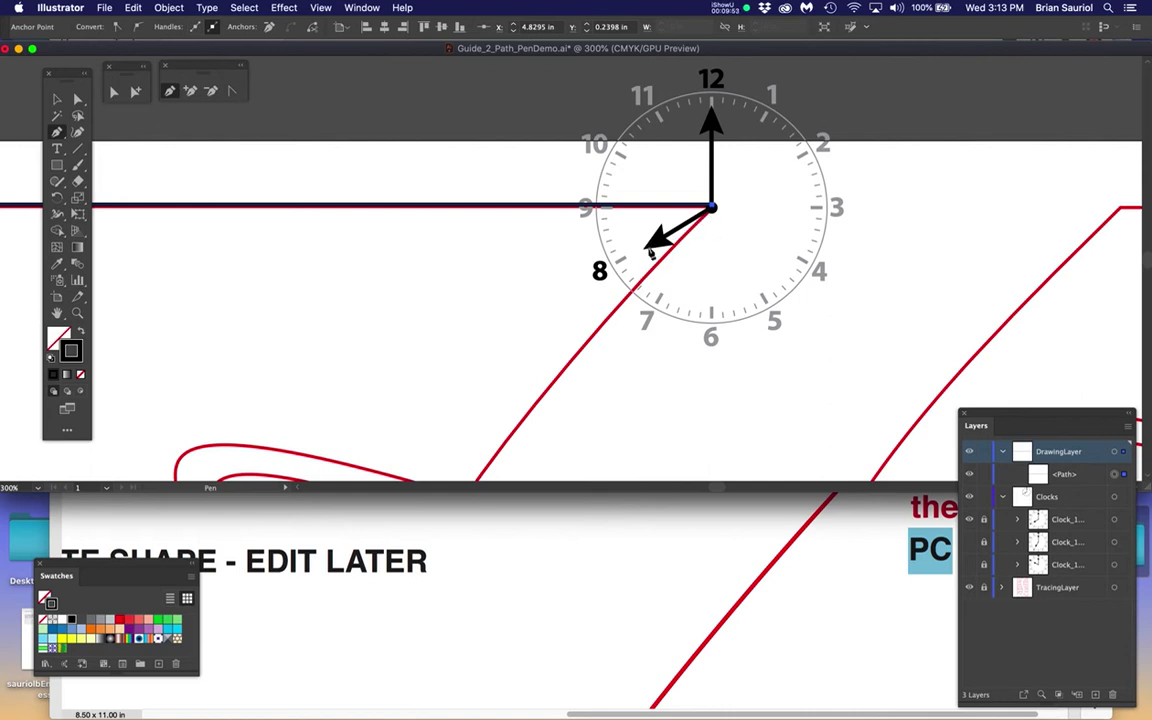
Step: Turn on Dim Images to 50% for the Clocks layer and recheck its layer options
double_click(1076, 498)
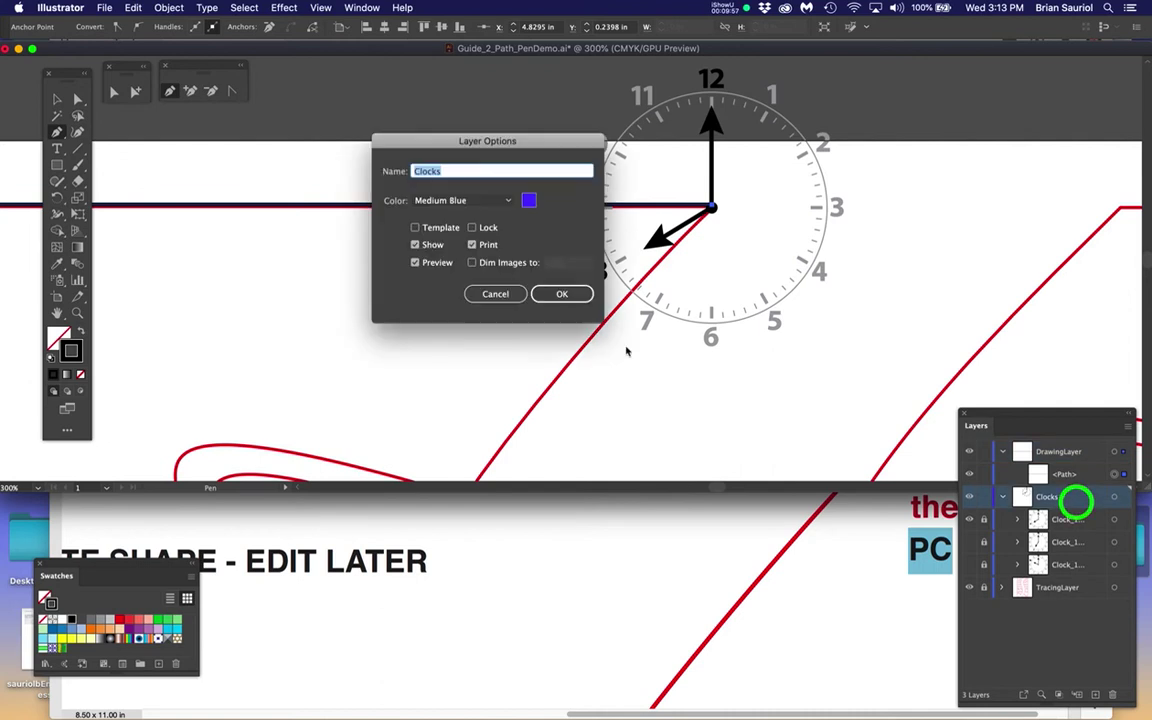
click(470, 262)
click(558, 296)
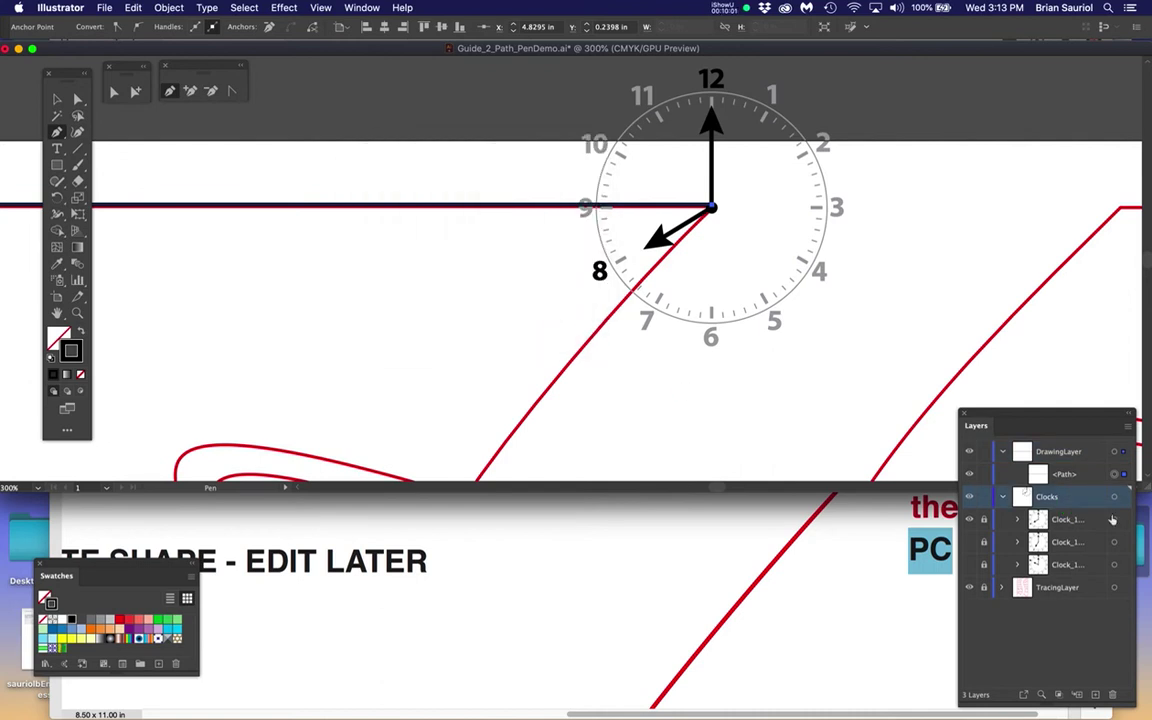
double_click(1093, 497)
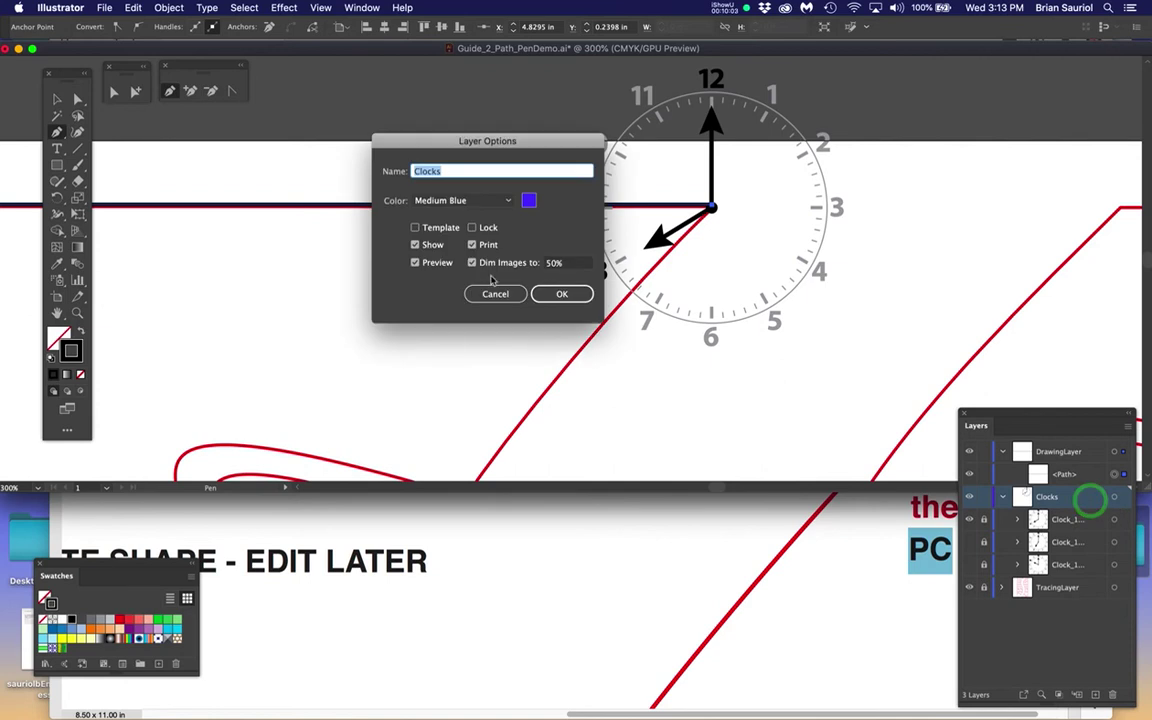
click(503, 295)
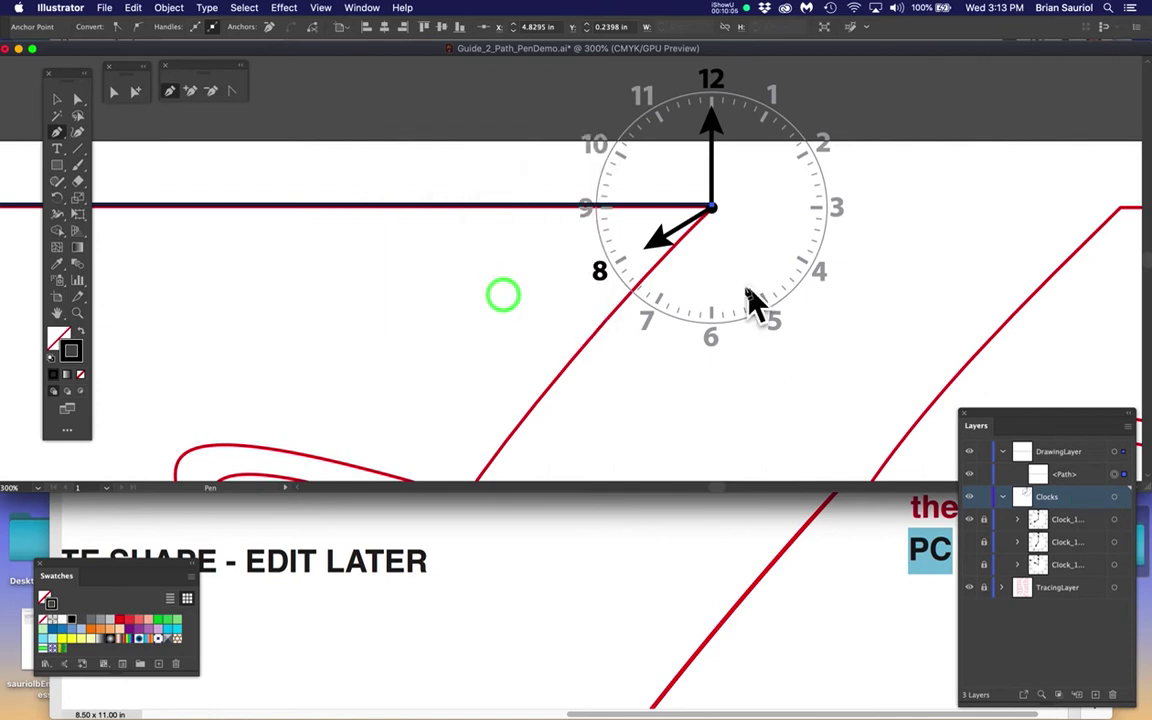
Step: Unlock the first clock sublayer, set its opacity to 20%, and lock it again
click(984, 520)
click(1115, 520)
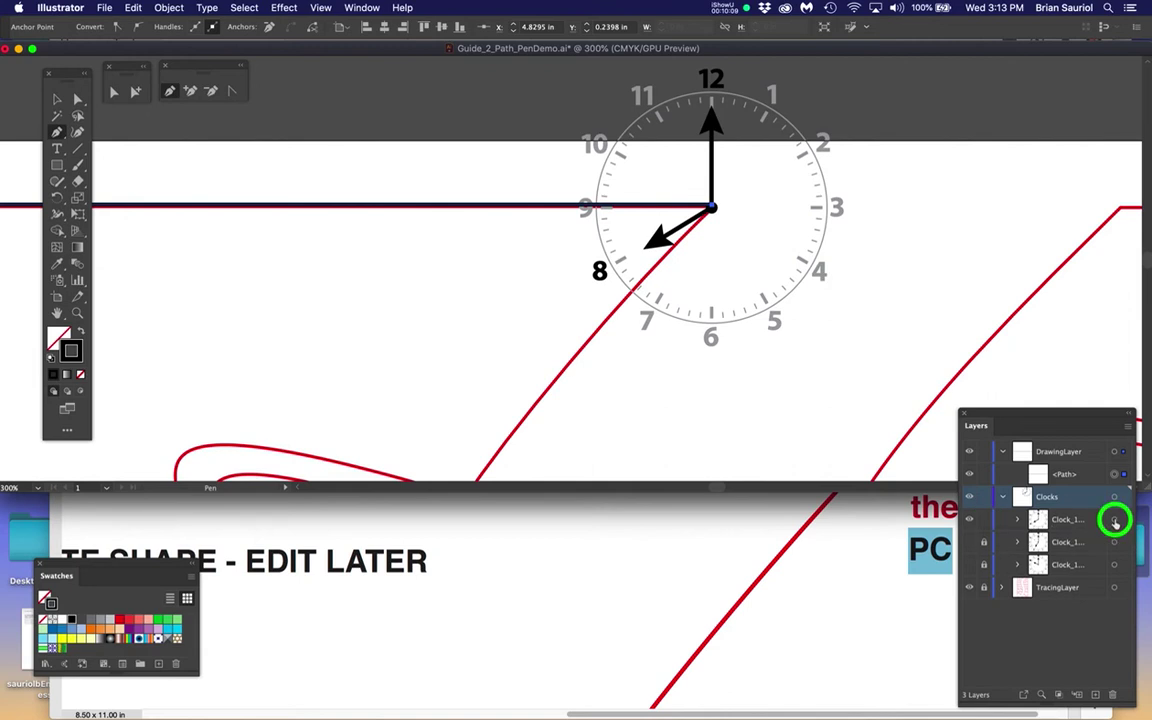
click(420, 27)
text(20)
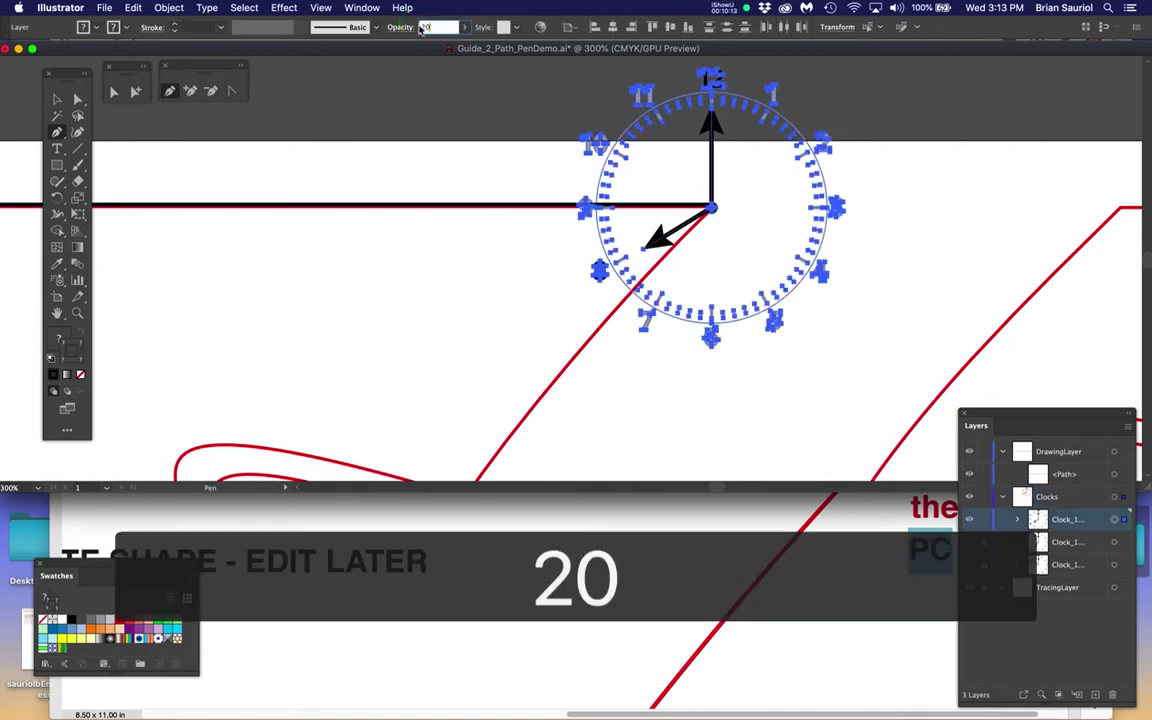
key(Return)
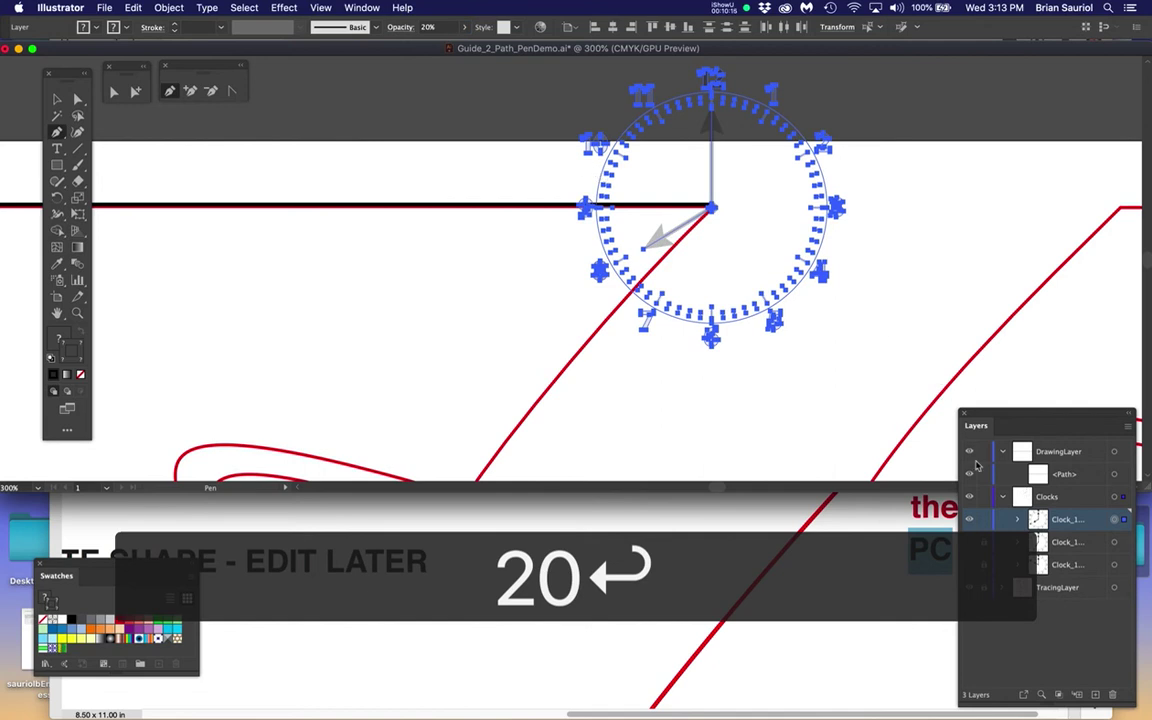
click(985, 524)
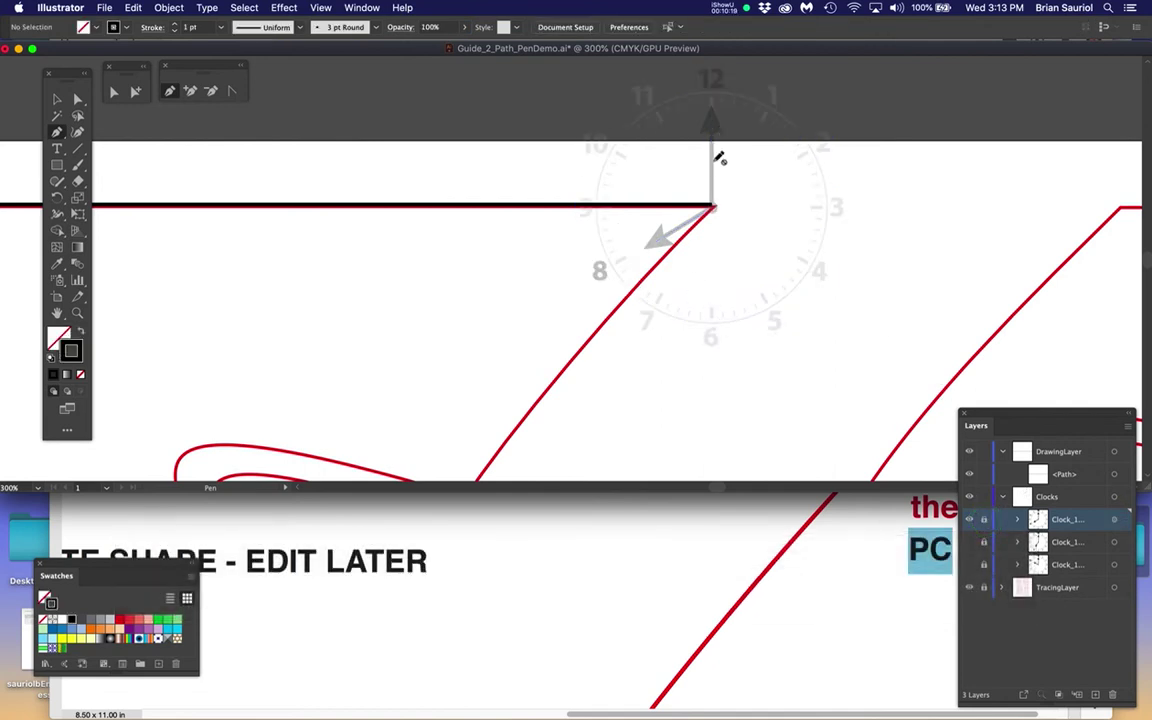
Step: Make DrawingLayer active and reselect the horizontal path segment with the Direct Selection tool
scroll(732, 214, up, 1)
drag(733, 210, 658, 259)
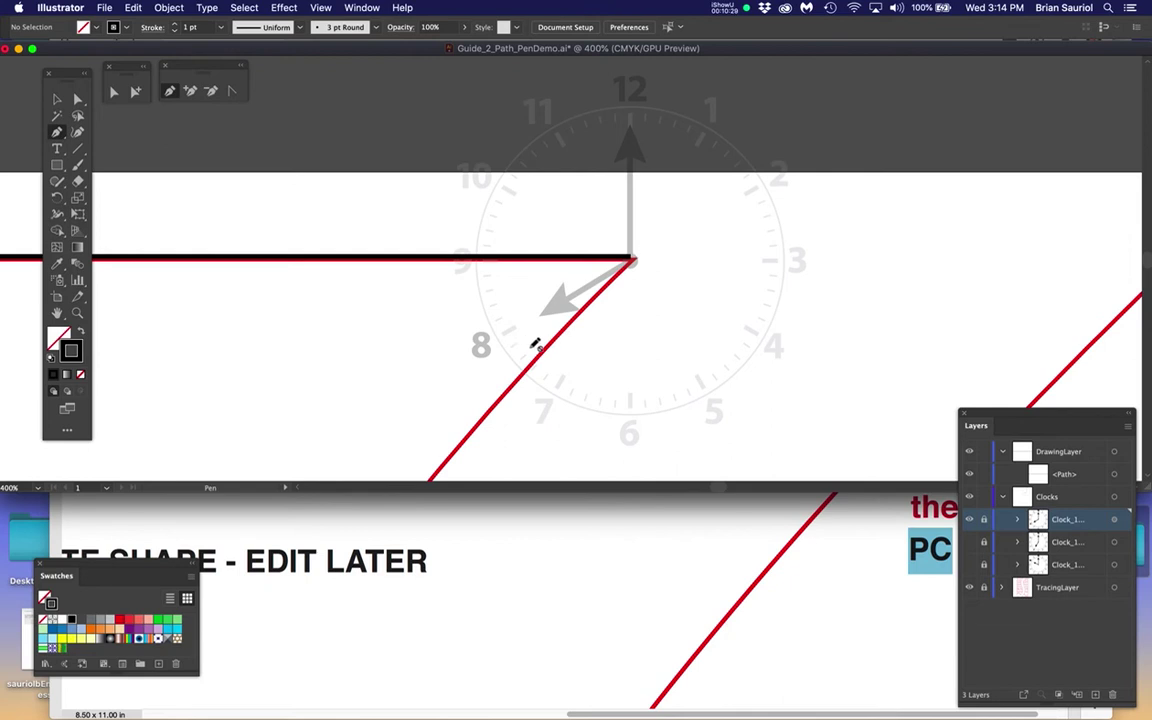
key(p)
click(1065, 451)
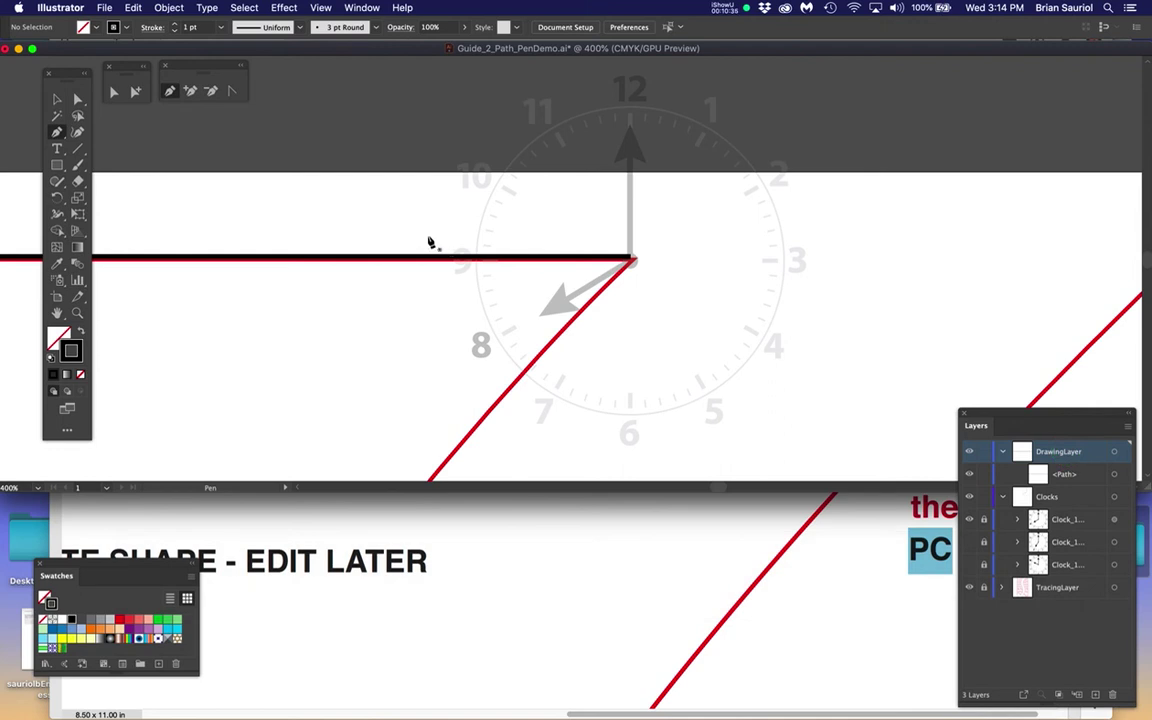
key(a)
click(113, 91)
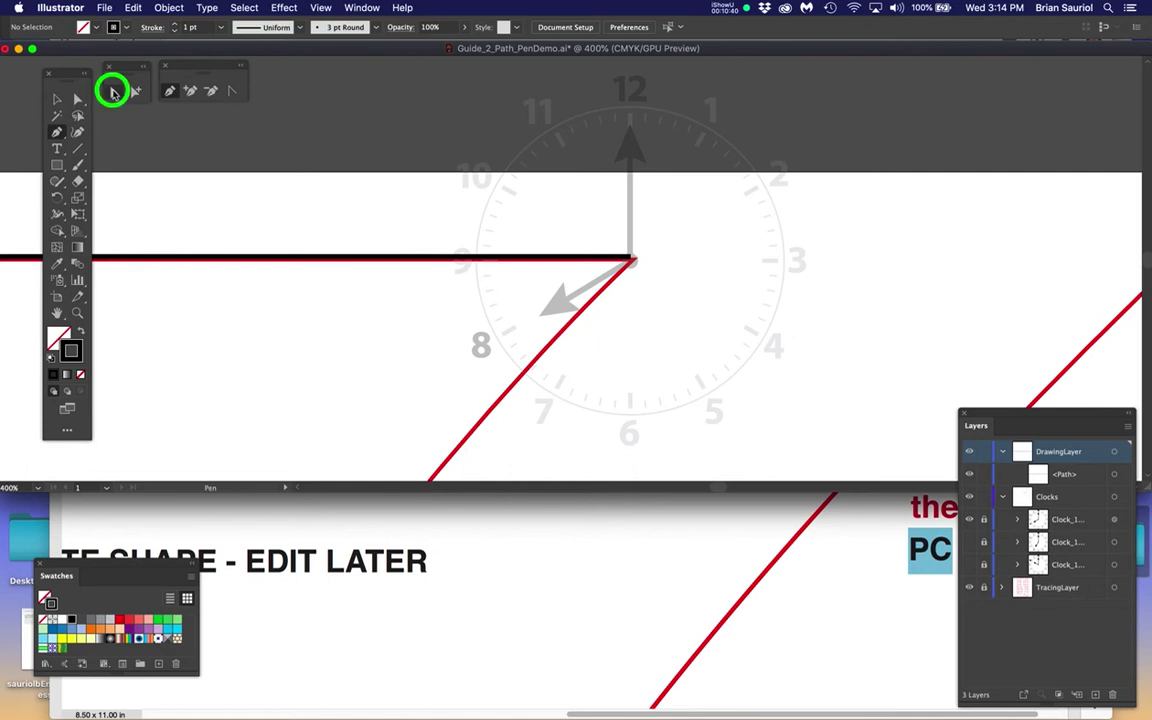
click(460, 259)
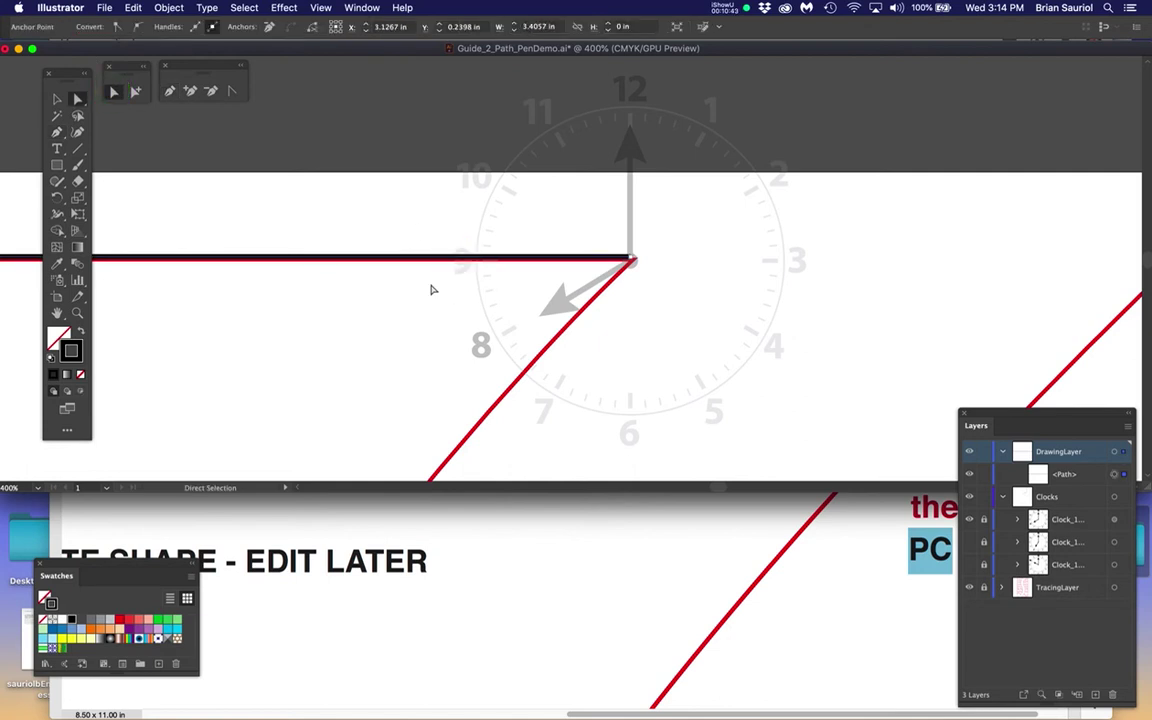
Step: With the Pen tool, pull a handlebar out of point 2 toward 8 o'clock, slightly beyond the clock's 8
key(p)
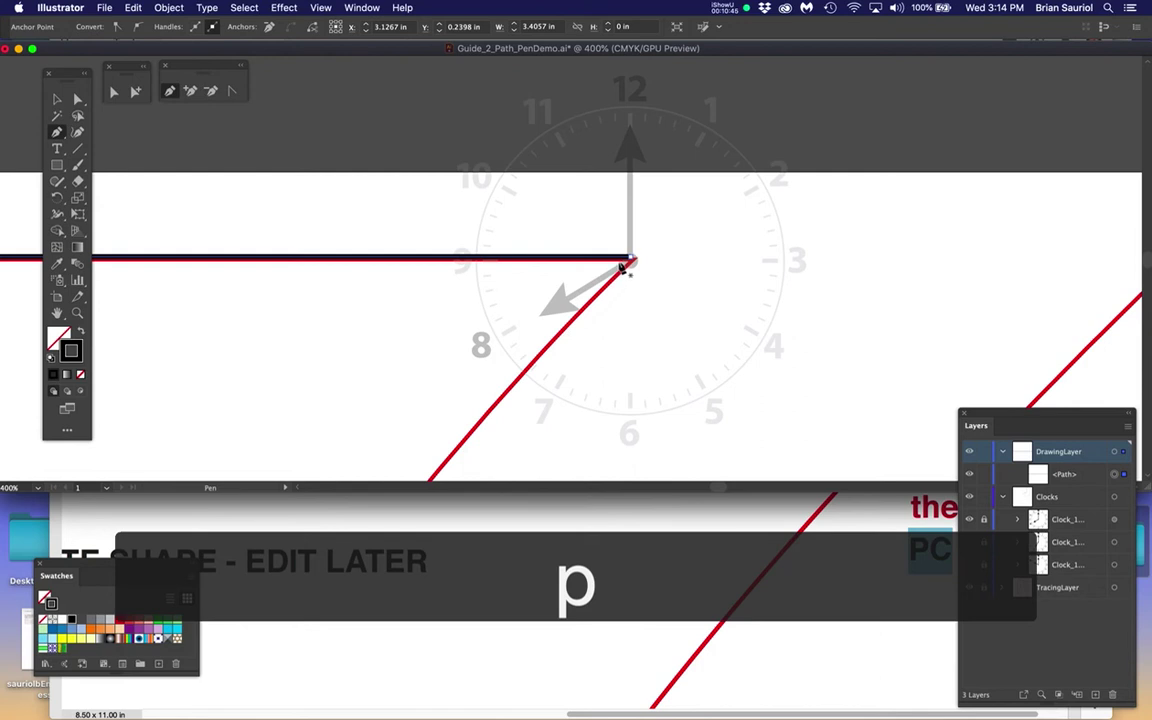
click(629, 259)
drag(629, 259, 505, 343)
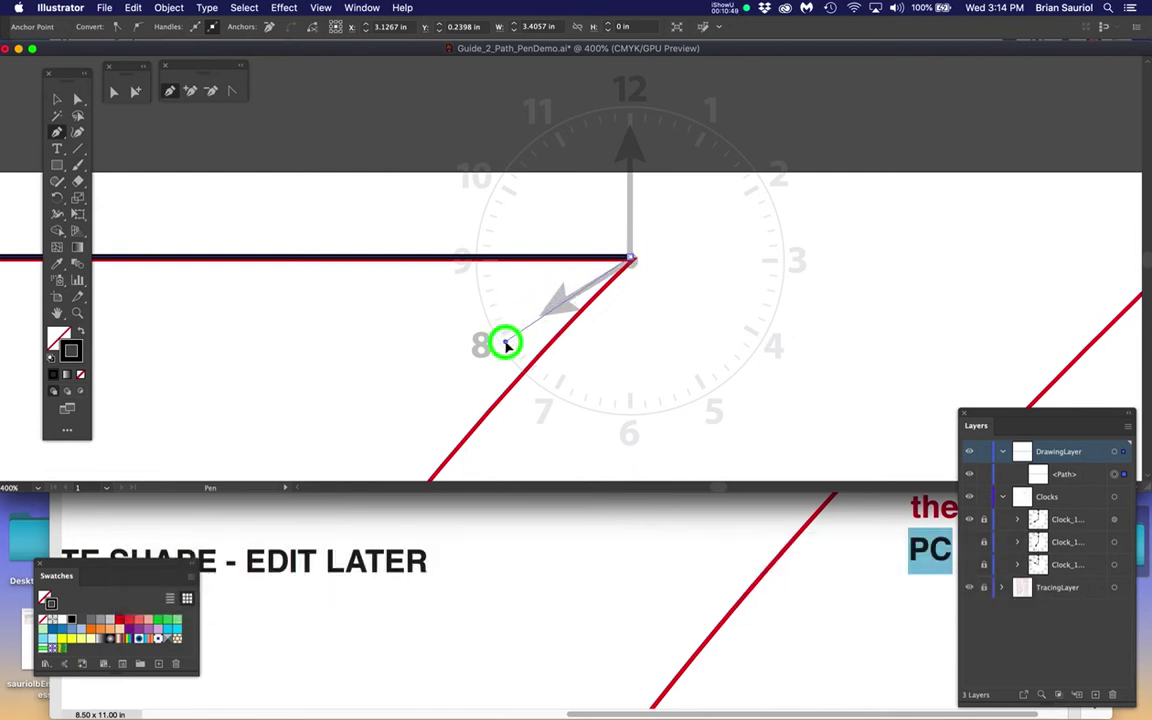
drag(505, 343, 460, 367)
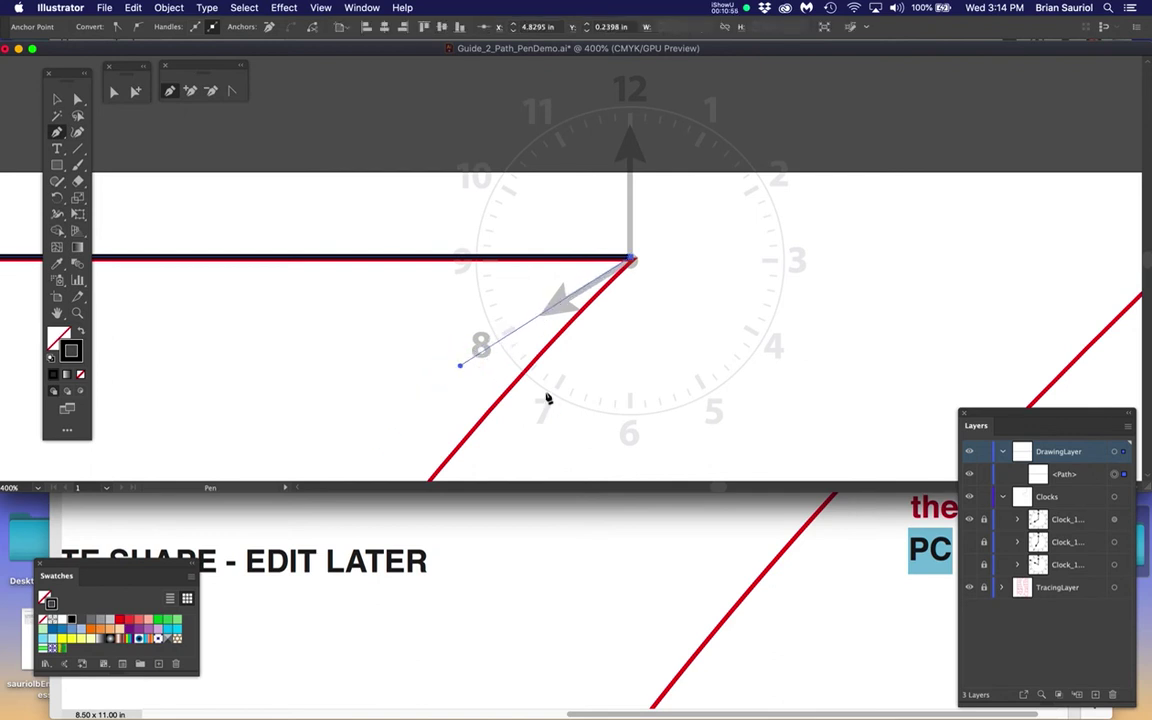
Step: Switch to Acrobat and examine the handout's point 3 instructions, highlighting PC 7 and OPC 10
key(super+minus)
drag(600, 295, 679, 183)
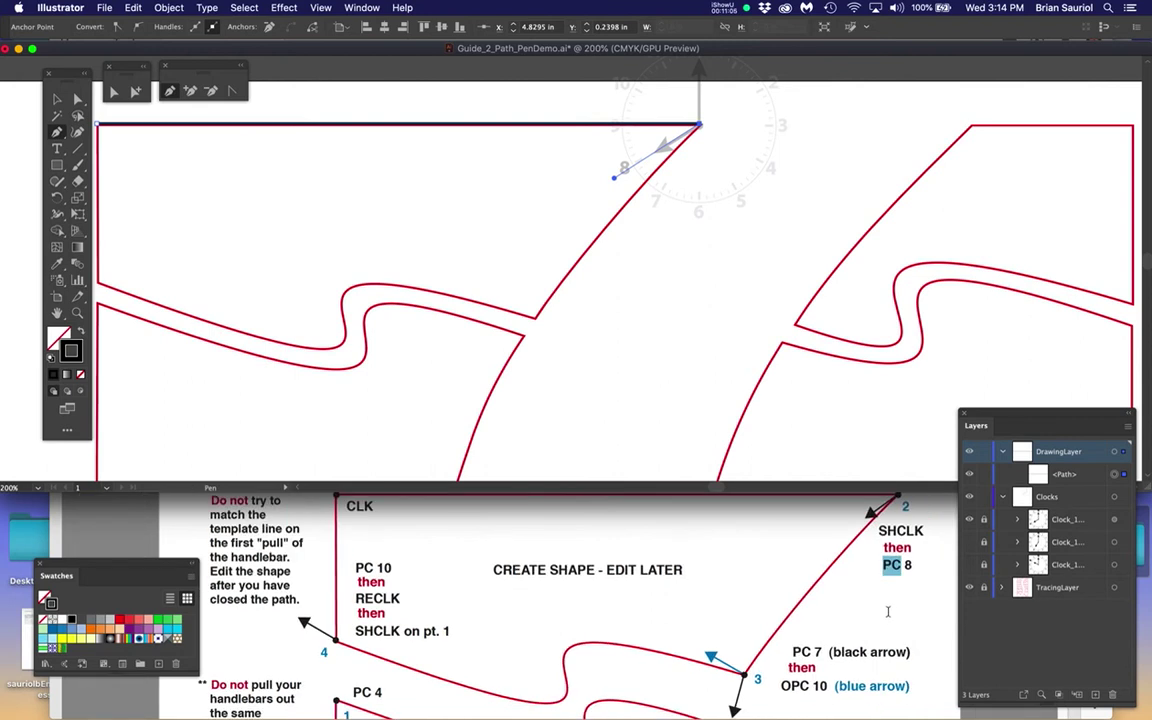
click(880, 620)
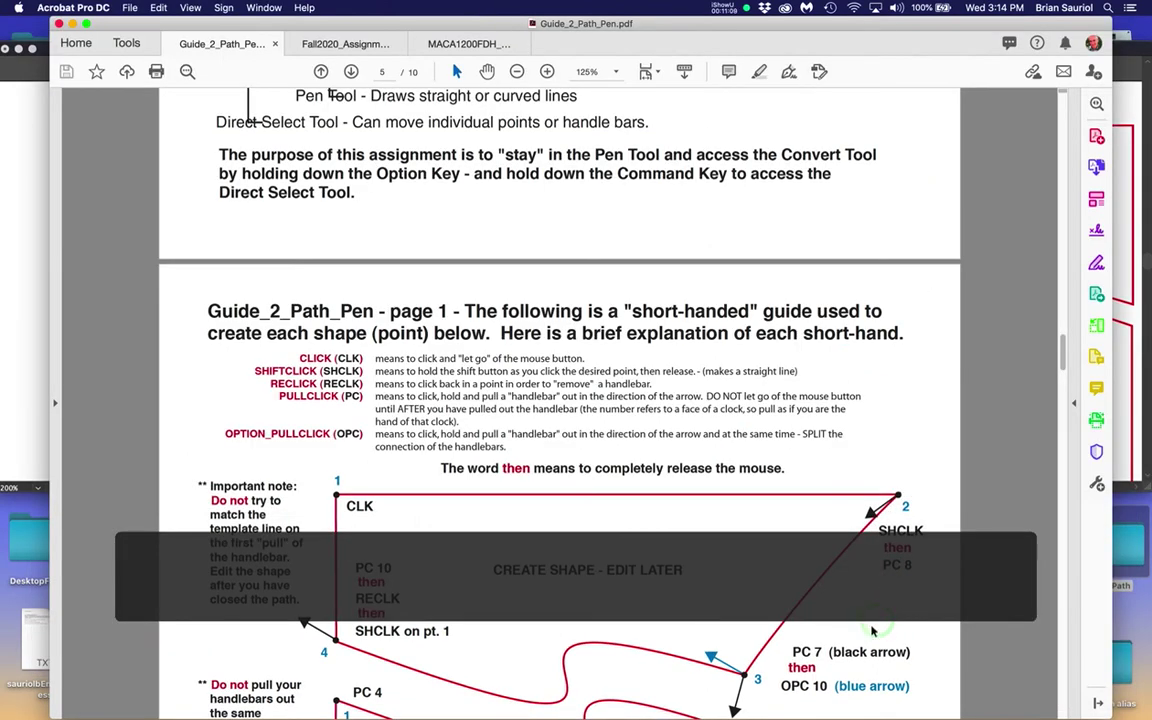
scroll(779, 569, down, 2)
scroll(779, 569, down, 5)
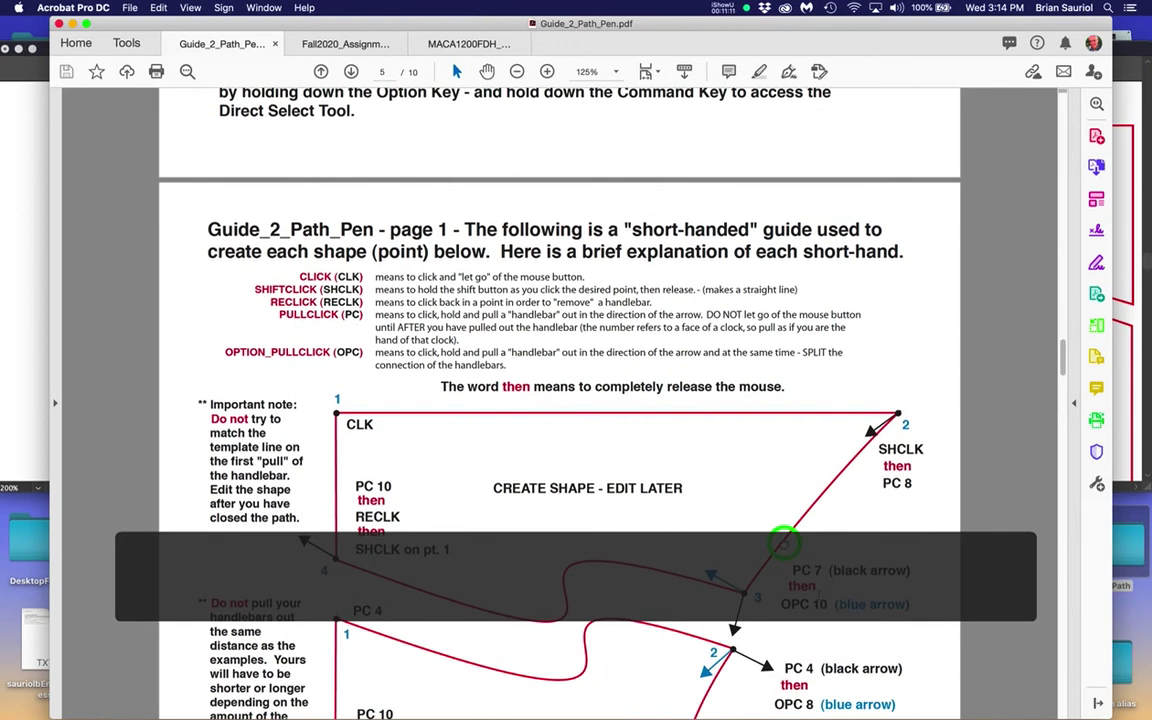
key(super+equal)
key(super+equal)
click(866, 548)
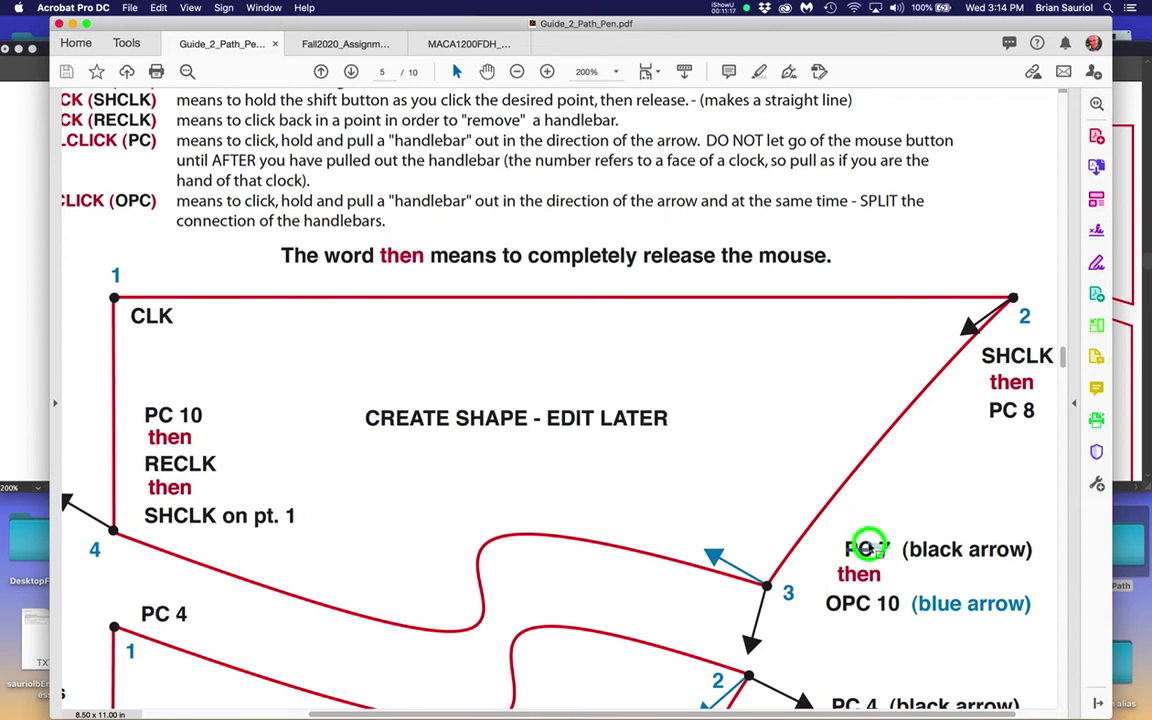
click(891, 526)
drag(846, 548, 889, 549)
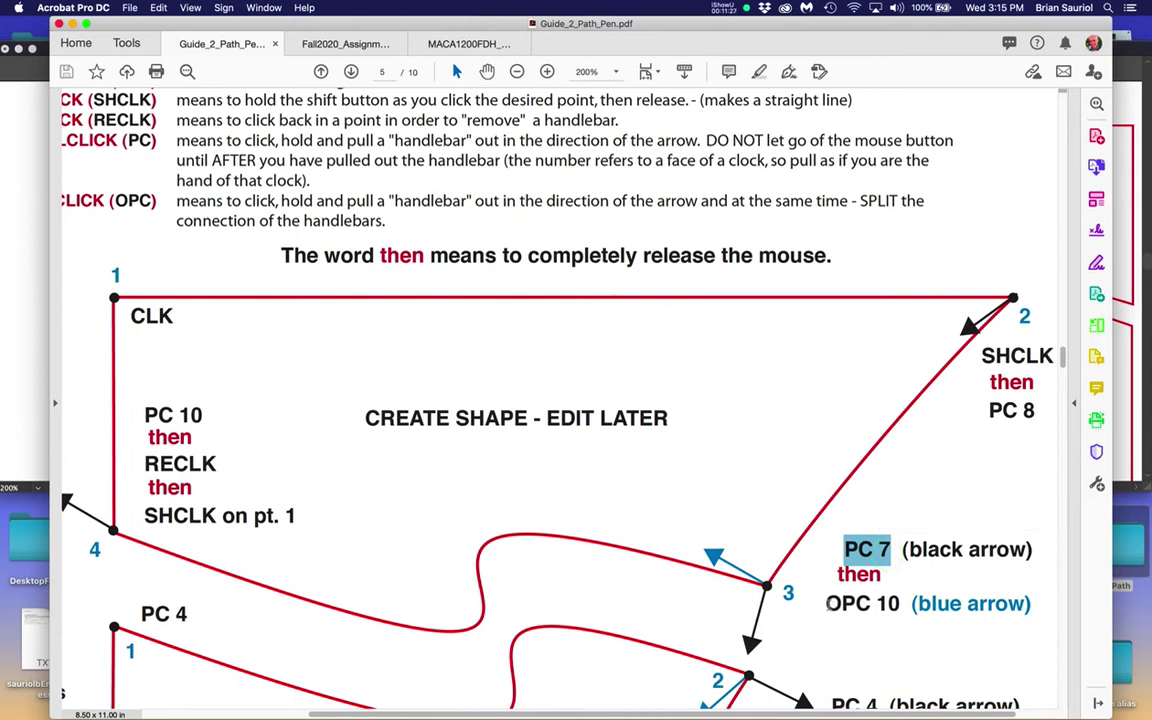
click(828, 604)
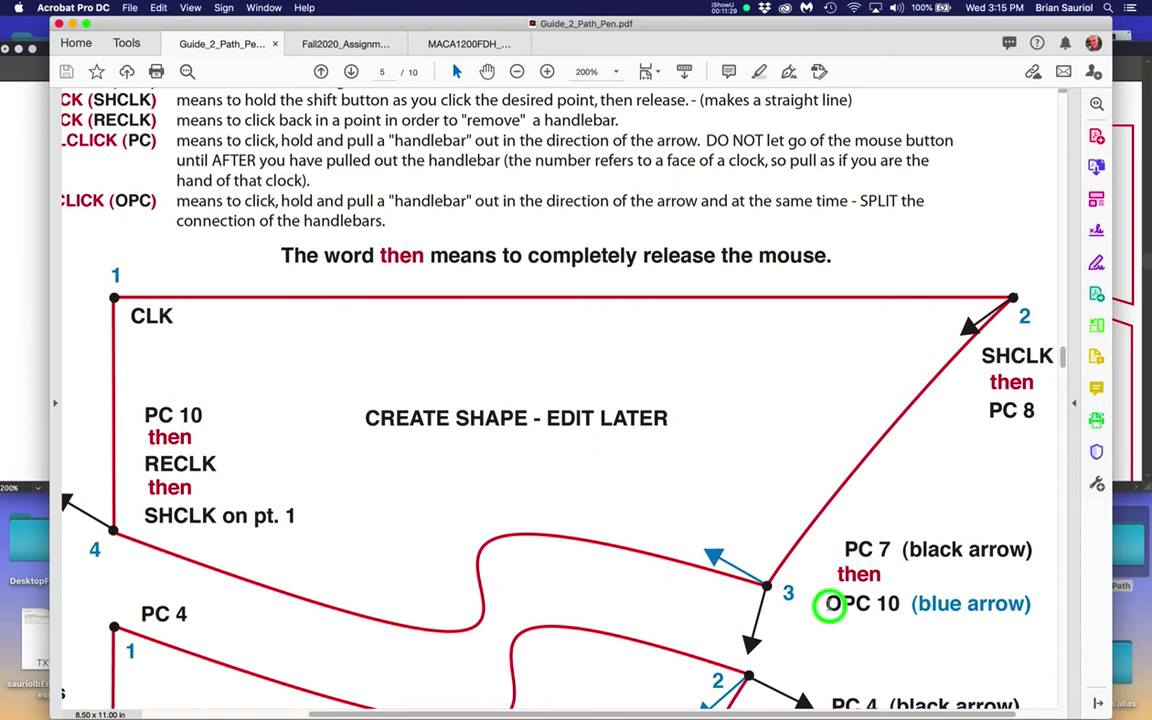
drag(838, 604, 898, 610)
click(843, 604)
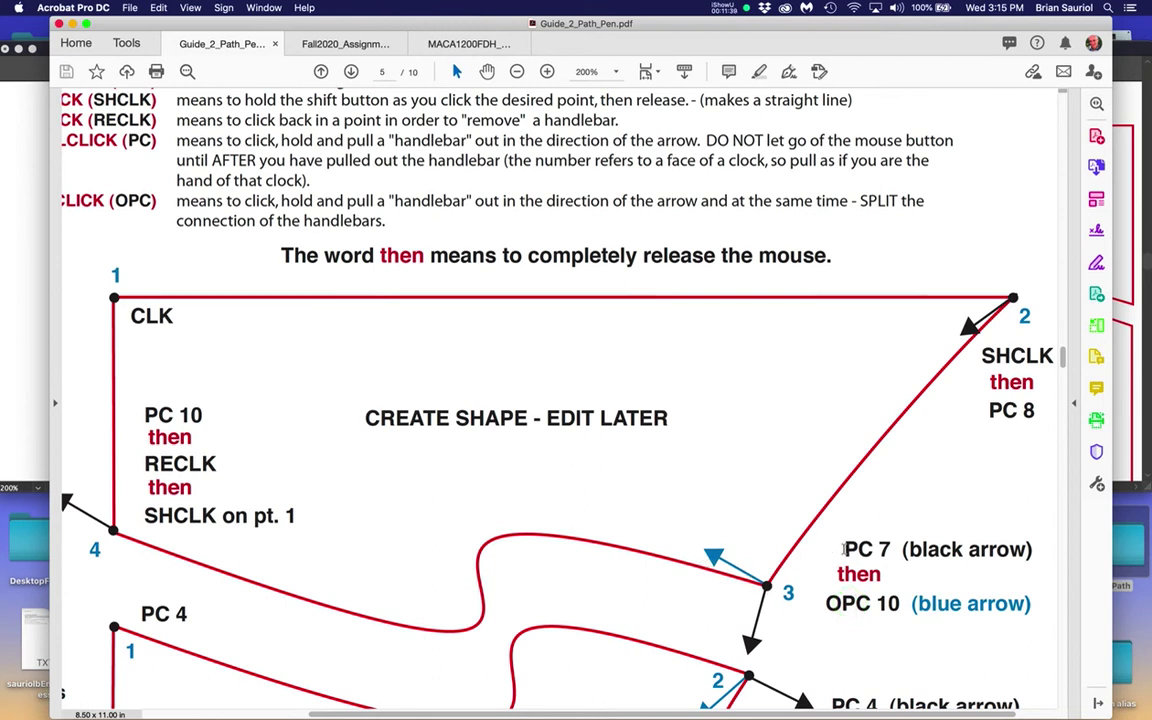
drag(846, 549, 893, 548)
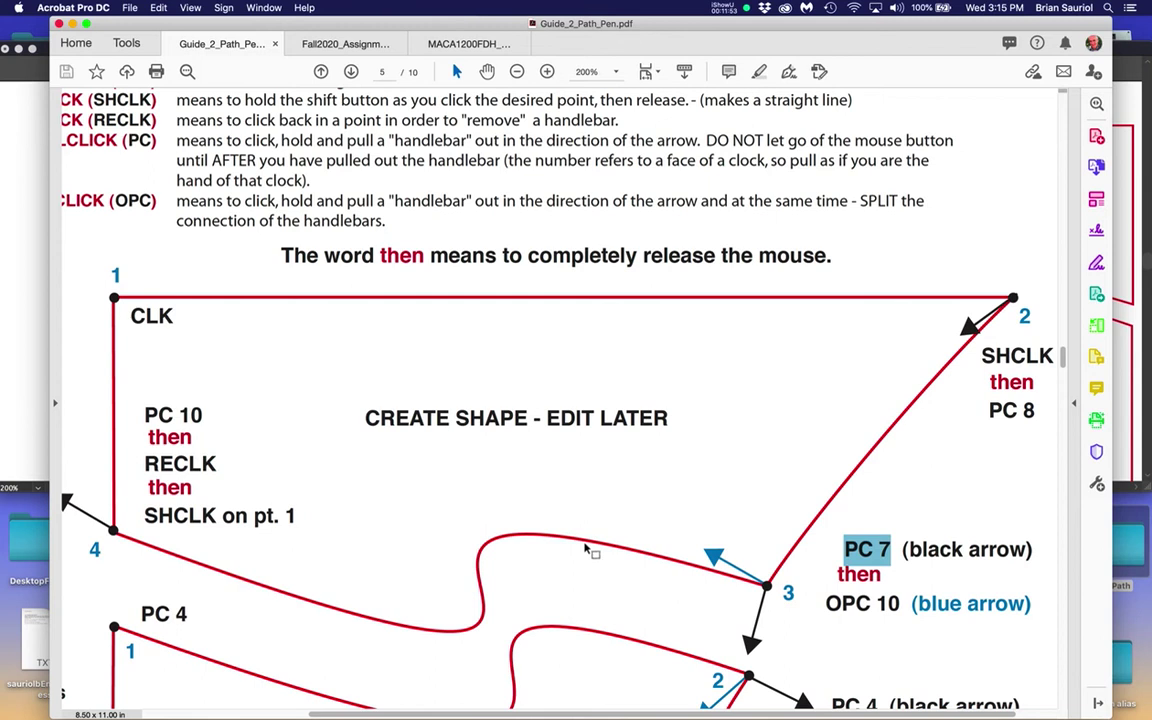
Step: In Illustrator, re-pull point 2's handlebar toward 8 o'clock, and add point 3 at the visible second clock's center with a handlebar toward 7 o'clock
click(20, 288)
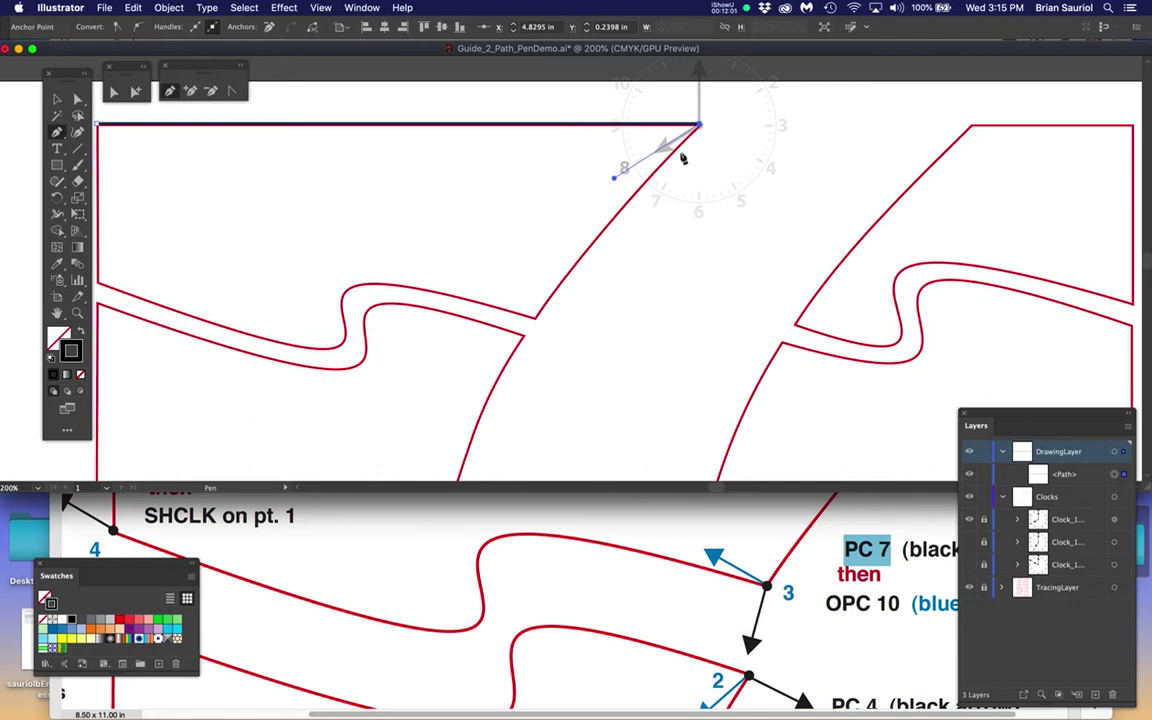
drag(698, 126, 618, 178)
click(971, 545)
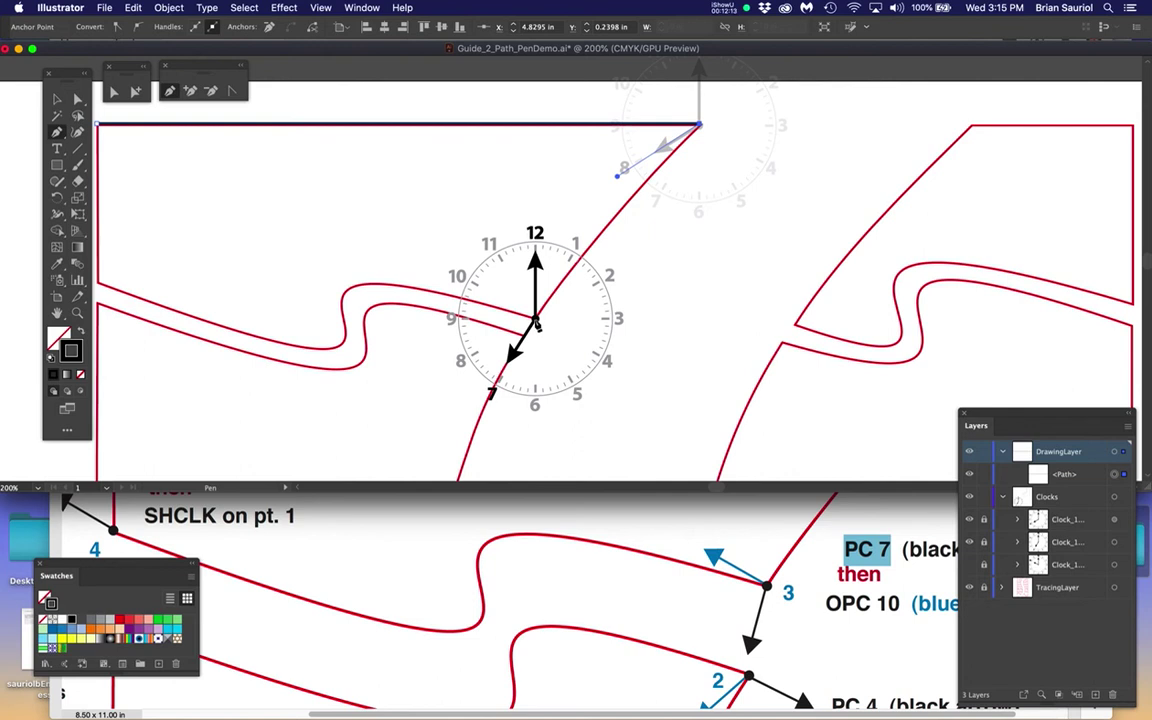
drag(536, 322, 494, 385)
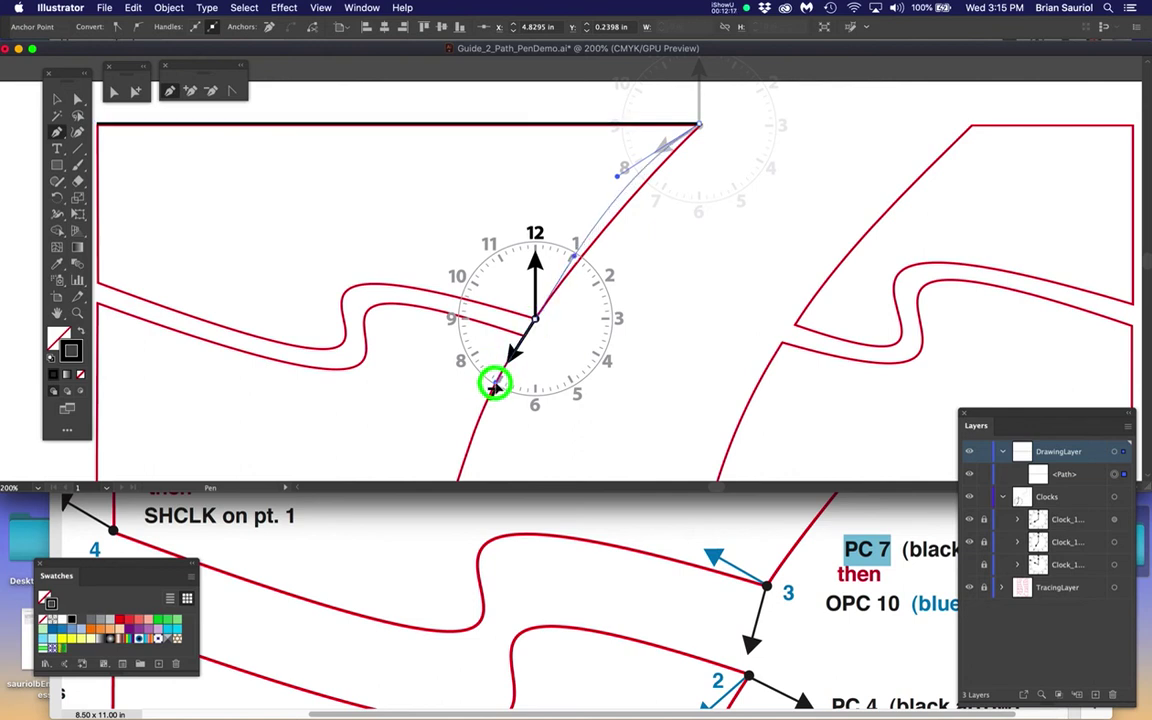
Step: Pull point 3's handlebar toward 7 o'clock, and hide the second clock after examining the 10 o'clock direction on the third
drag(494, 385, 494, 387)
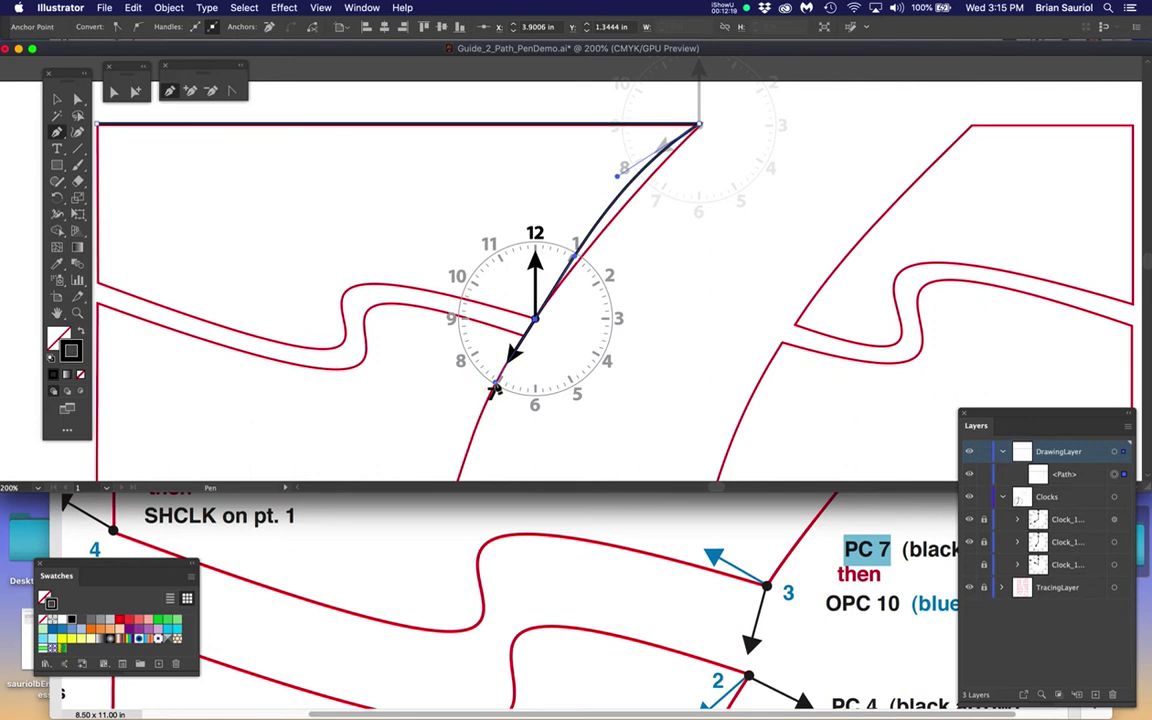
click(969, 541)
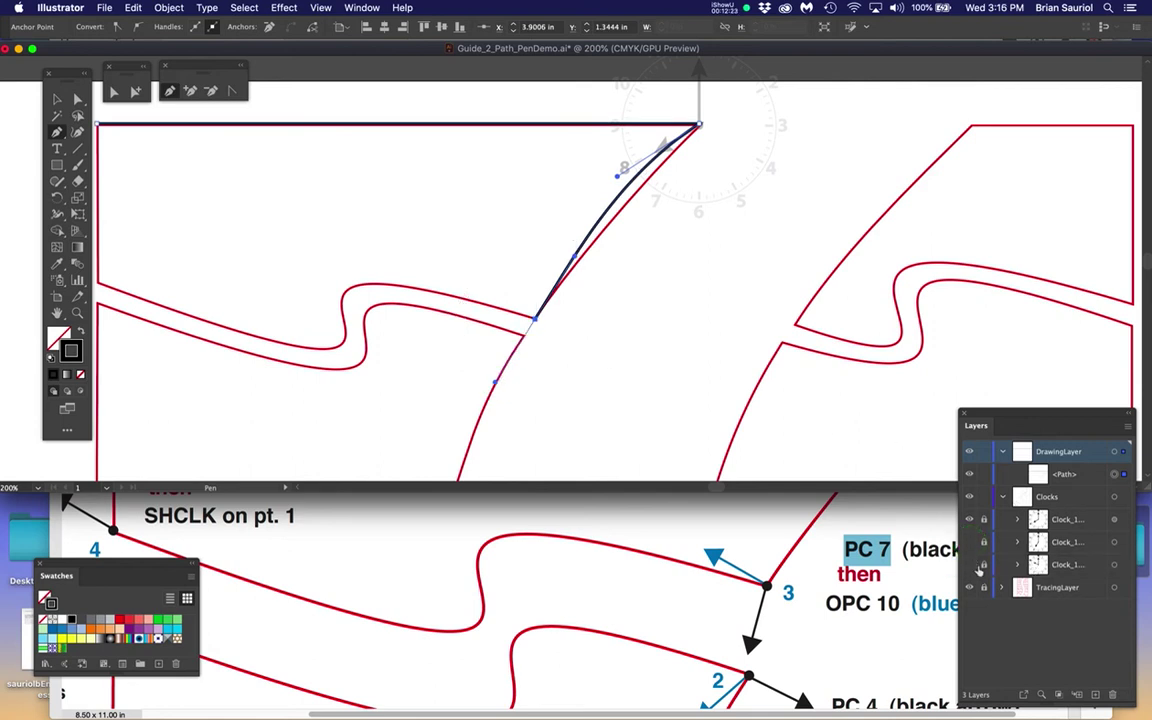
click(969, 564)
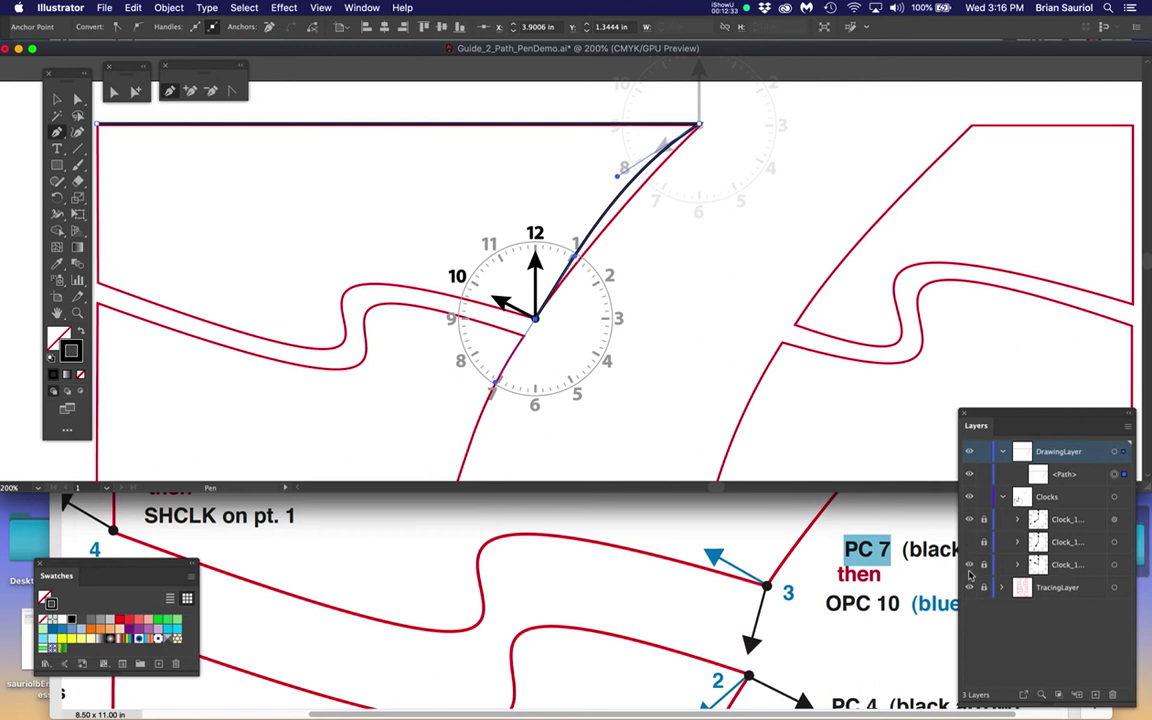
super+click(607, 363)
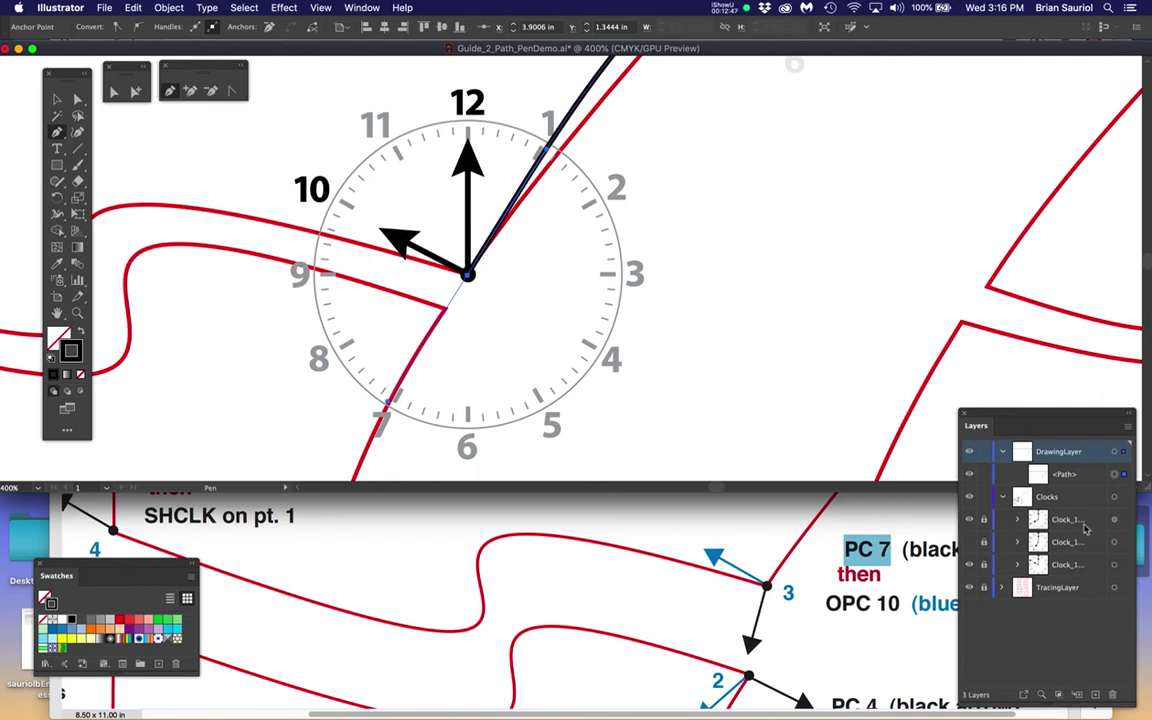
click(969, 564)
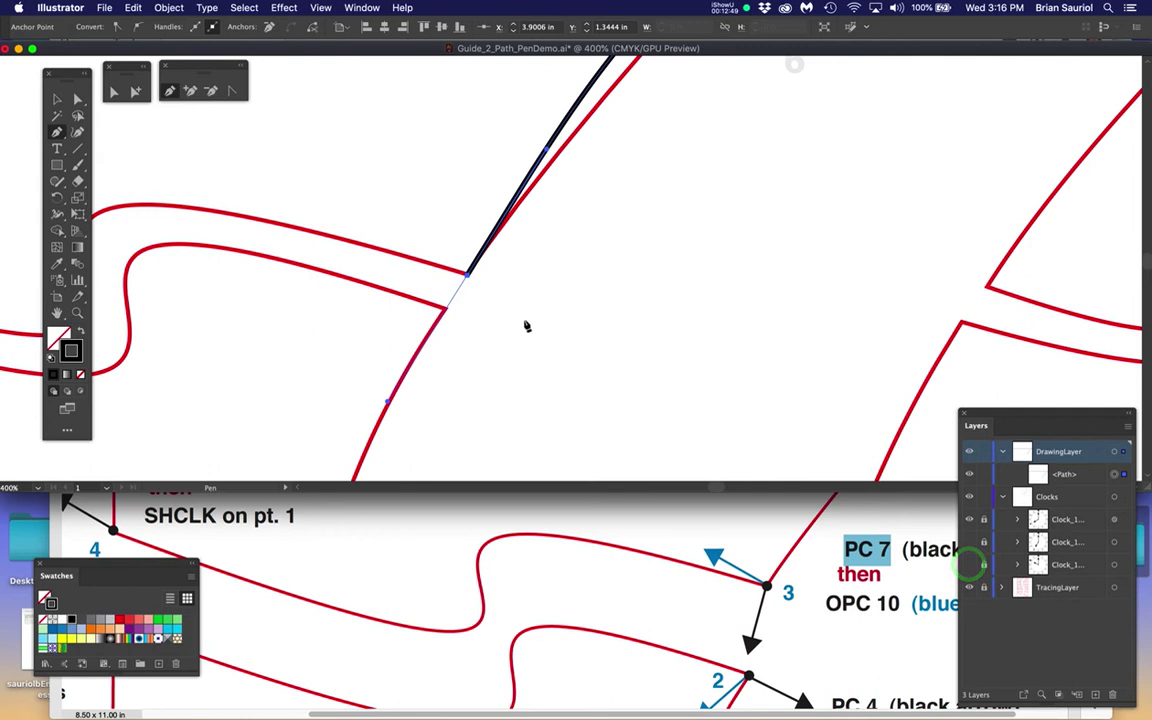
Step: Split point 3's handlebar with the Anchor Point tool, pulling the outgoing bar toward 10 o'clock
drag(563, 329, 787, 374)
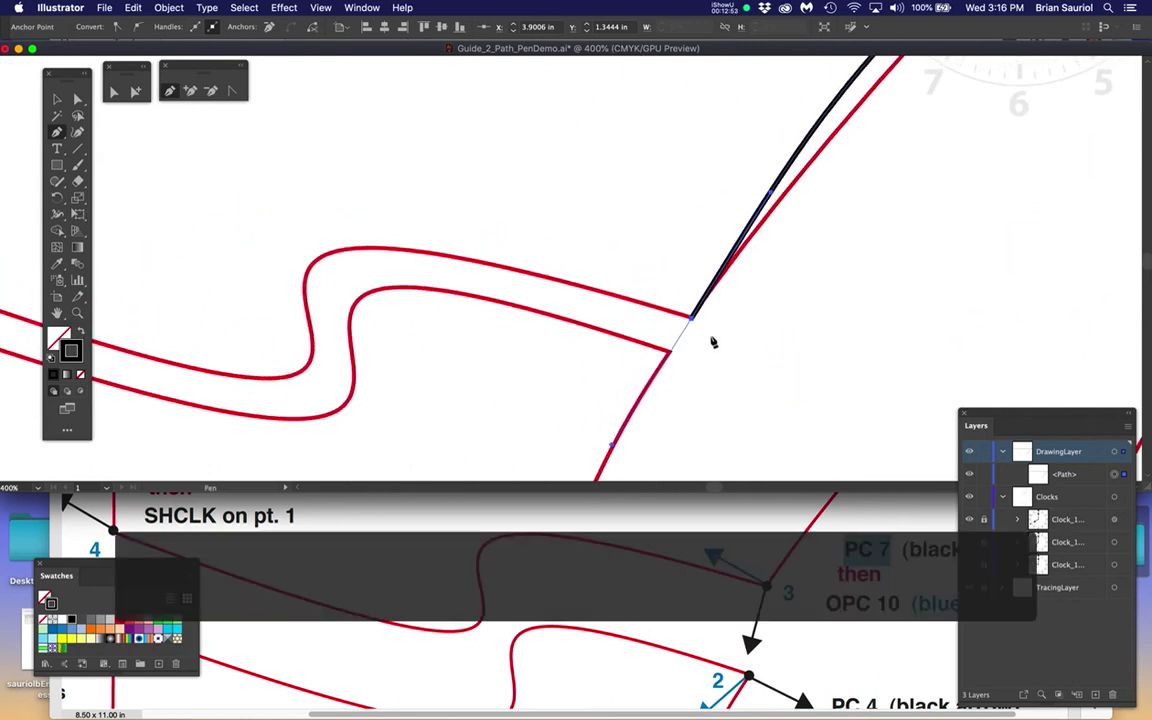
key(alt)
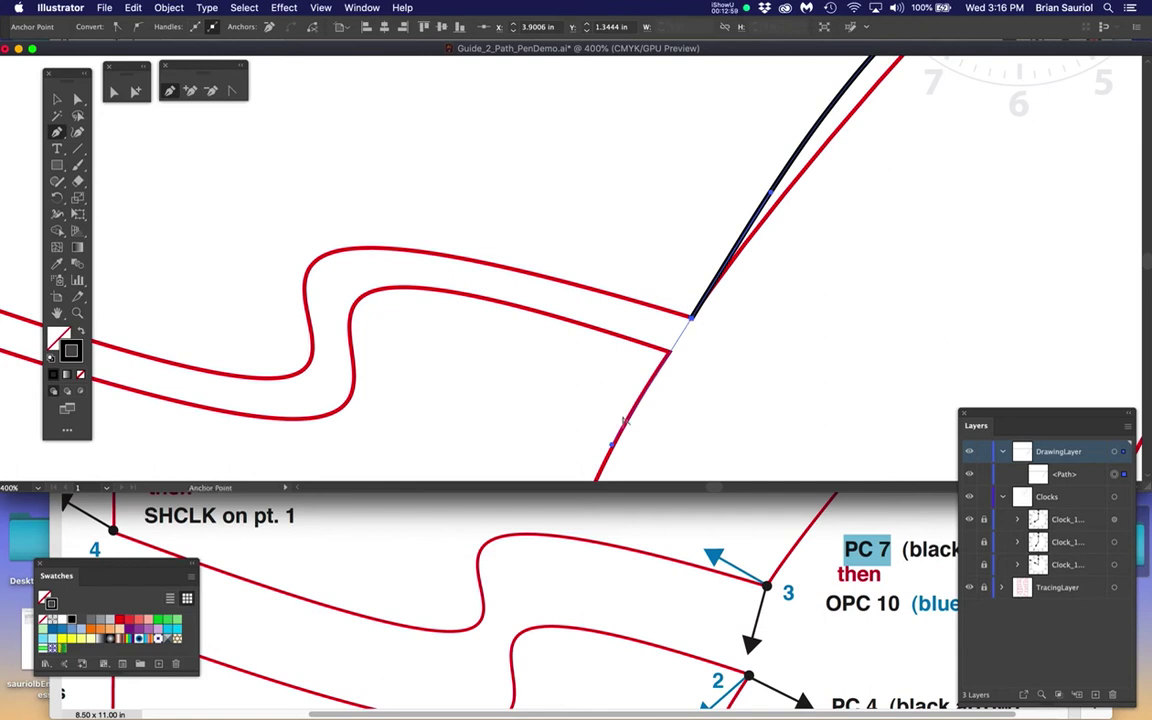
click(693, 322)
drag(692, 320, 499, 243)
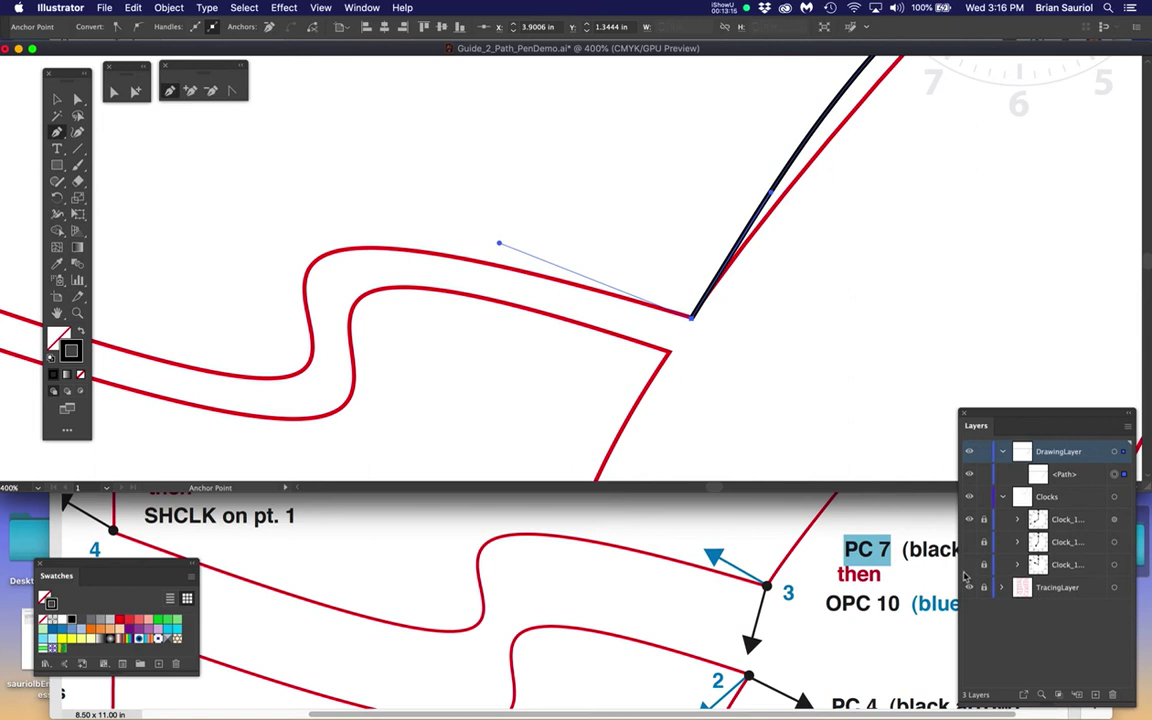
Step: Check point 3's outgoing handlebar against the third clock, and hide both the third and first clocks
click(968, 565)
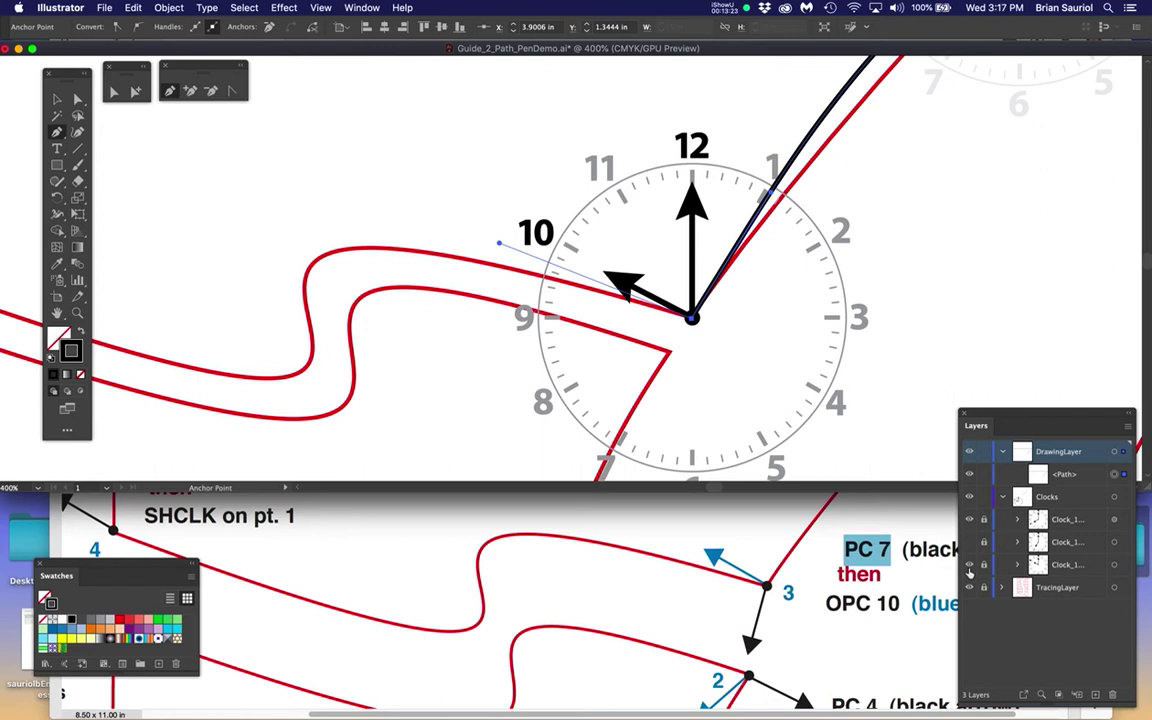
click(968, 565)
scroll(714, 421, down, 2)
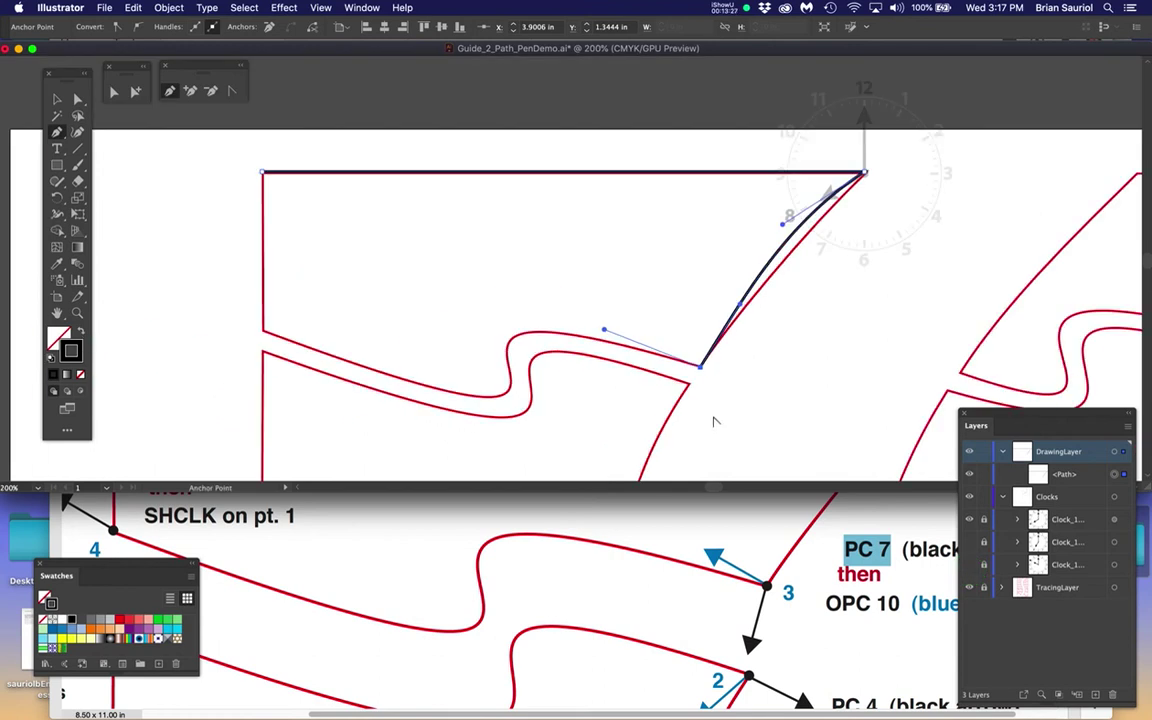
click(968, 521)
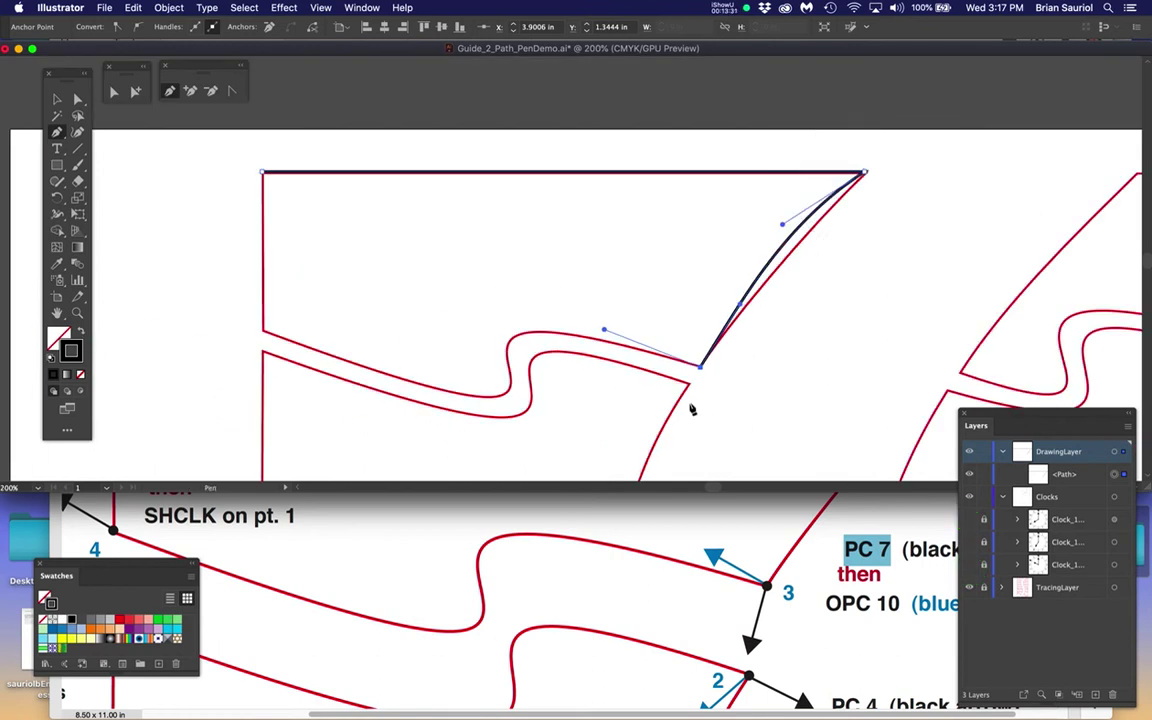
Step: Undo the traced path until DrawingLayer is empty, and review the handout's short-hand for the first shape
key(super+z)
key(super+z)
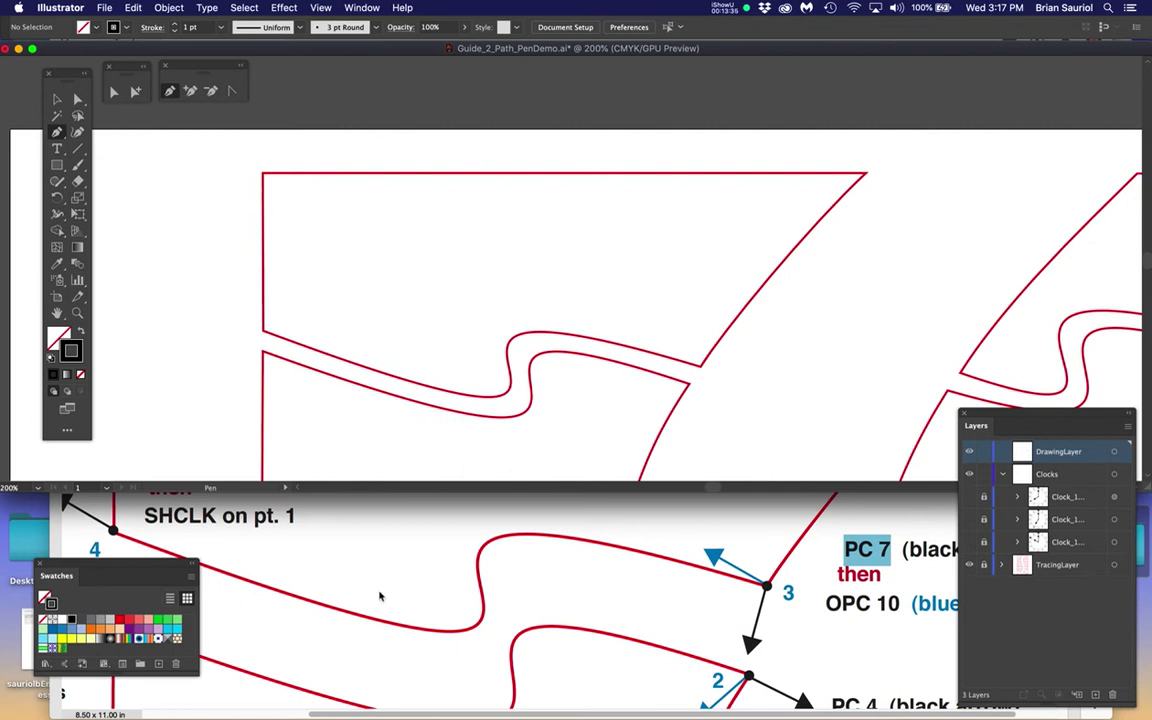
scroll(390, 596, left, 3)
scroll(504, 594, up, 3)
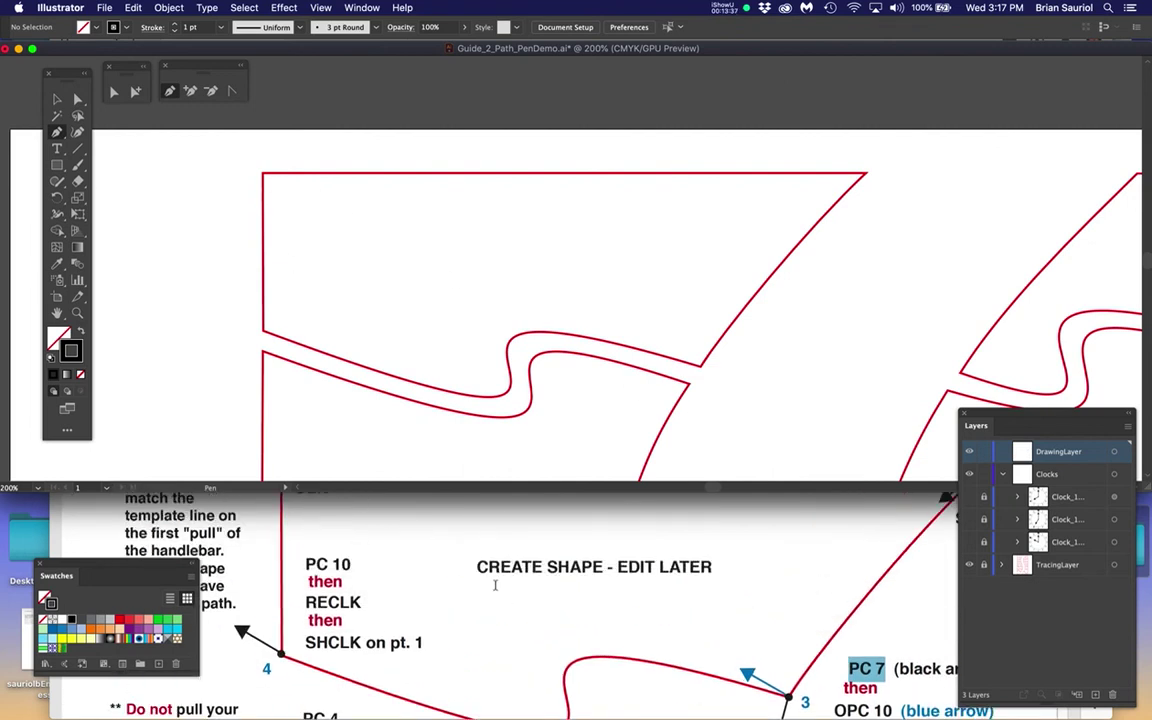
scroll(494, 585, down, 5)
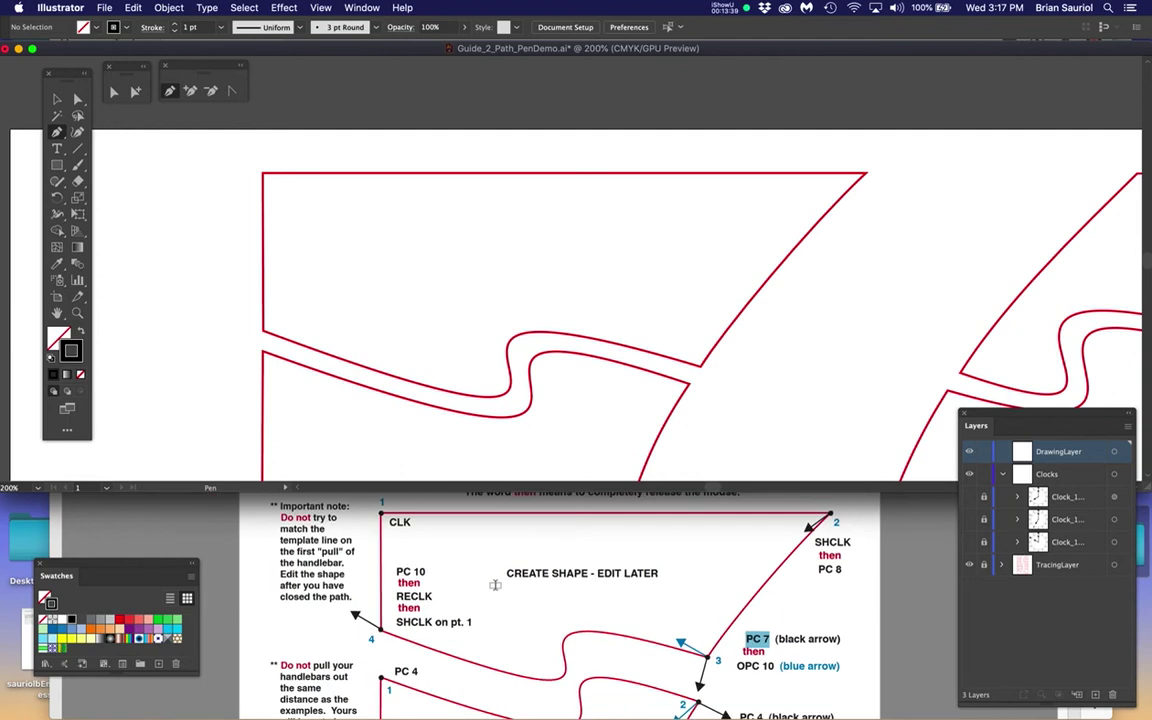
click(263, 174)
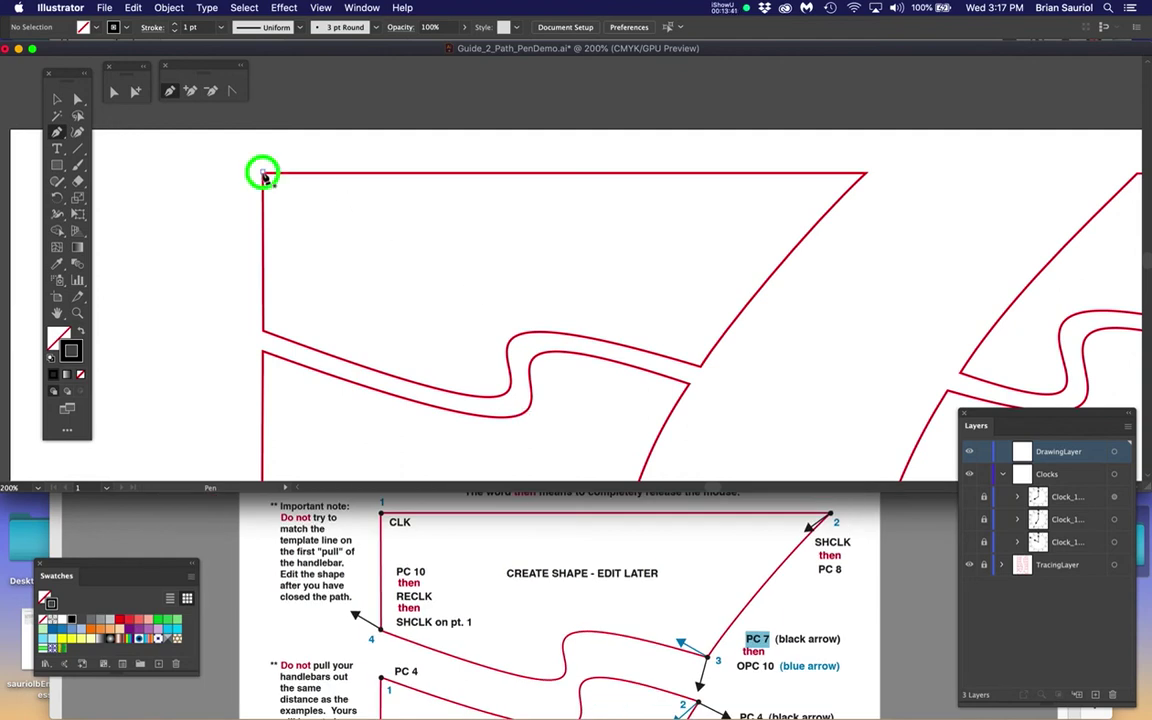
shift+click(867, 175)
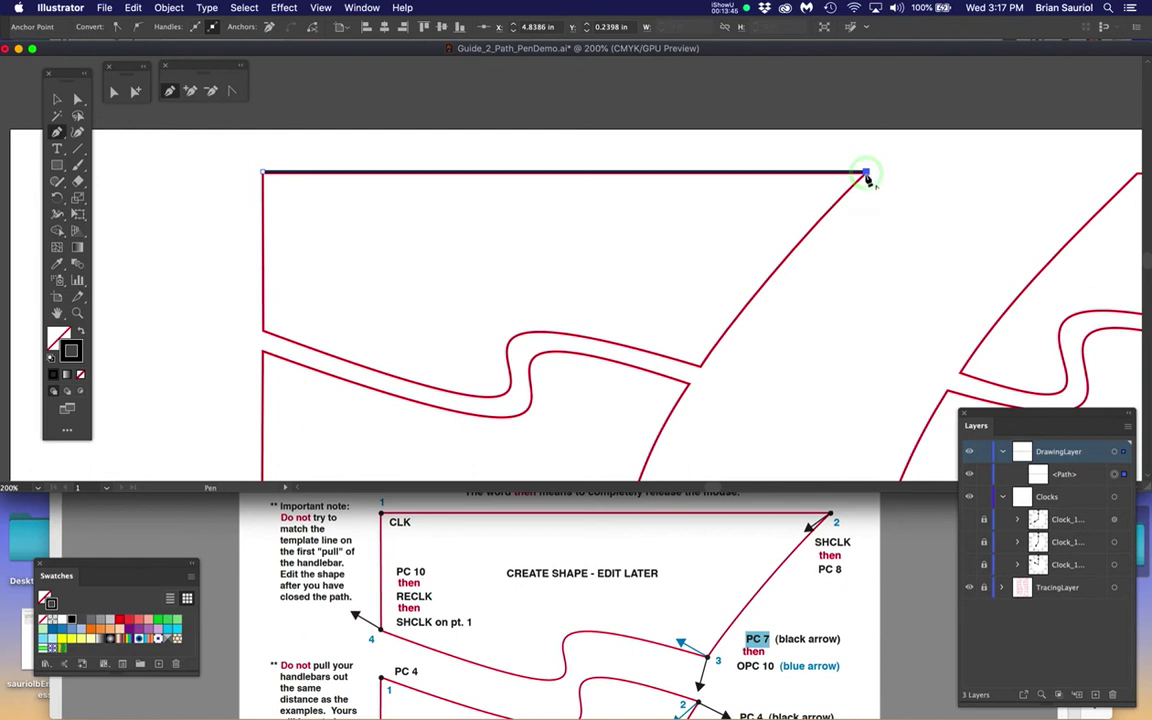
drag(867, 176, 814, 217)
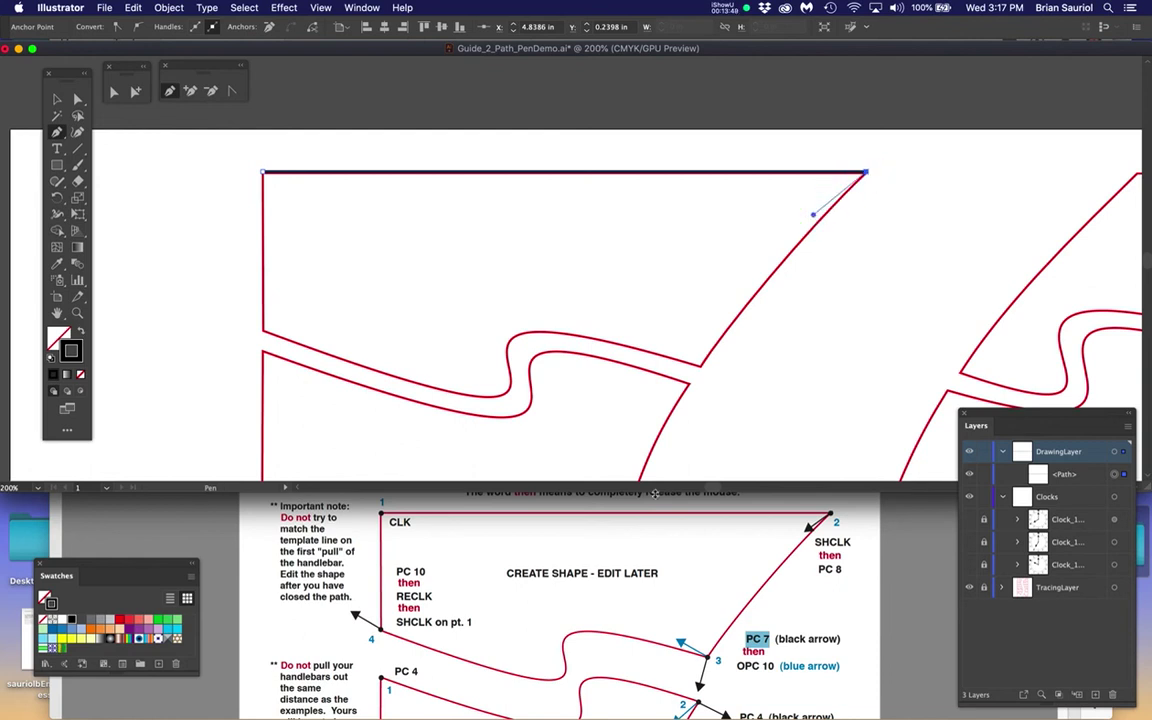
drag(699, 369, 671, 416)
drag(699, 372, 632, 336)
key(BackSpace)
key(BackSpace)
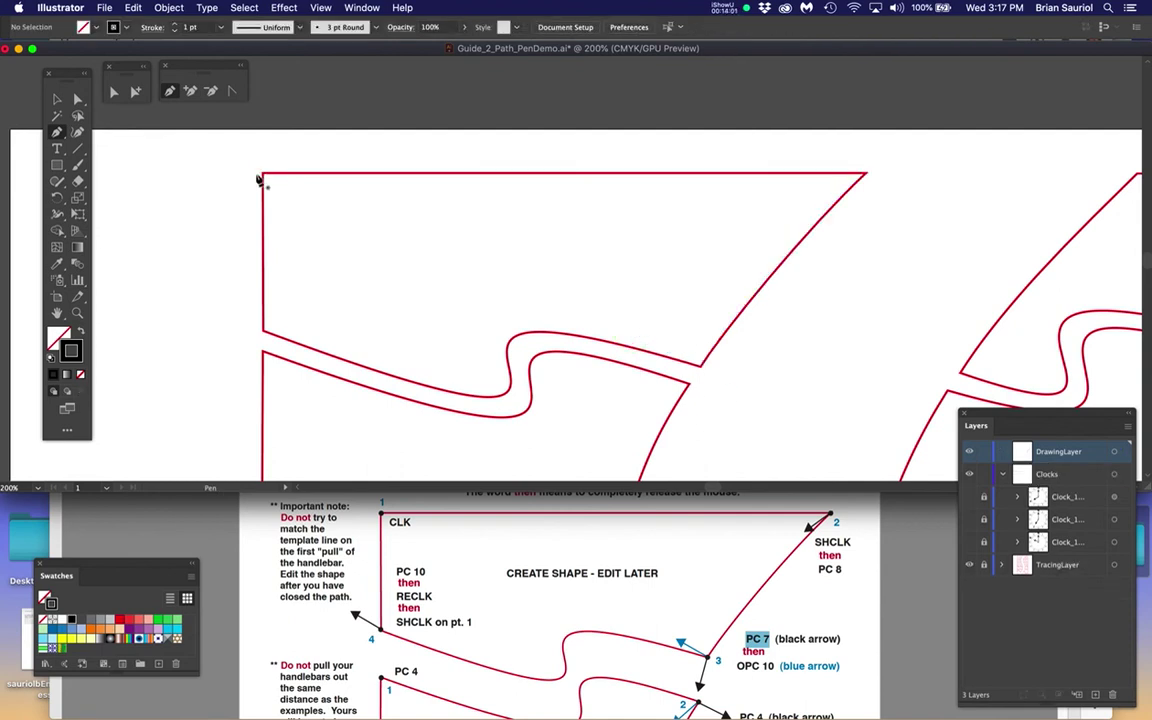
Step: With the Pen tool, draw the first shape's horizontal top edge from point 1 to point 2, and pull point 2's handlebar toward 8 o'clock
click(262, 174)
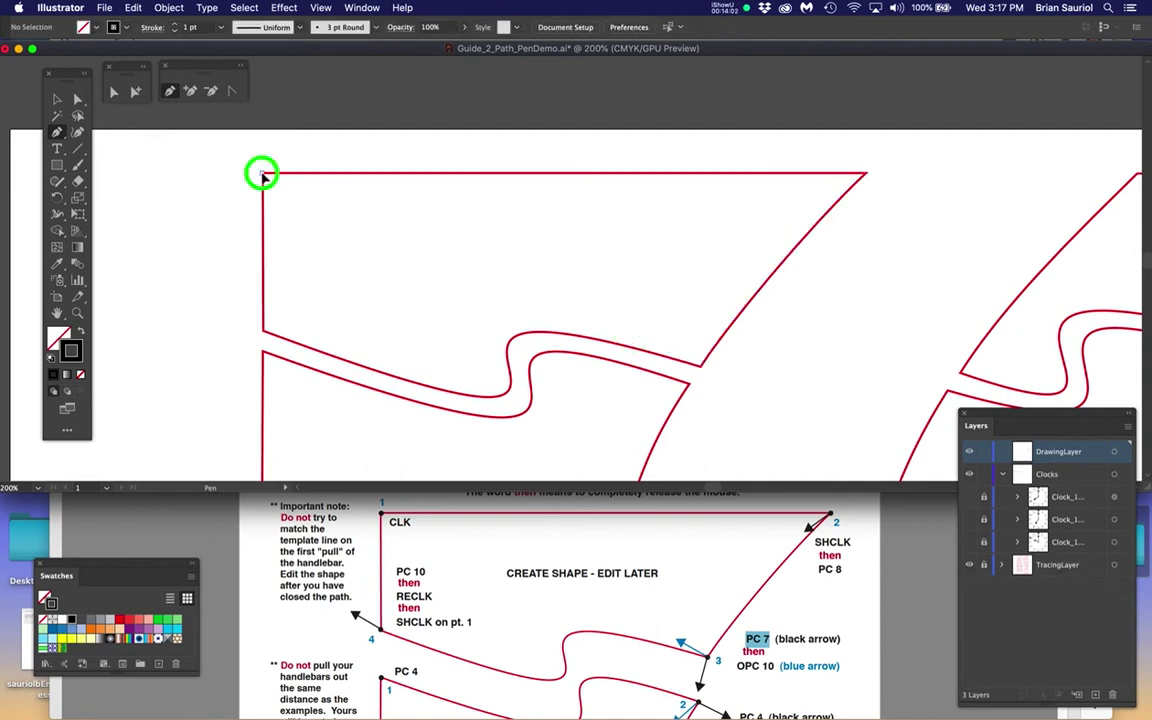
click(865, 175)
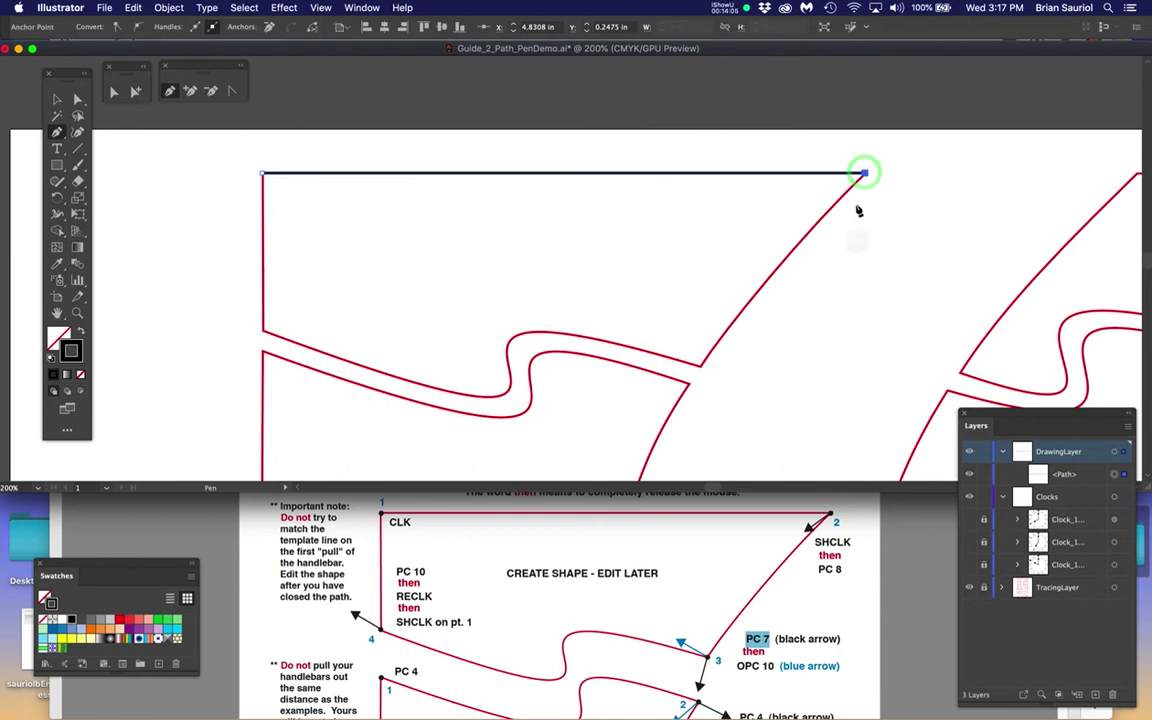
drag(865, 178, 809, 219)
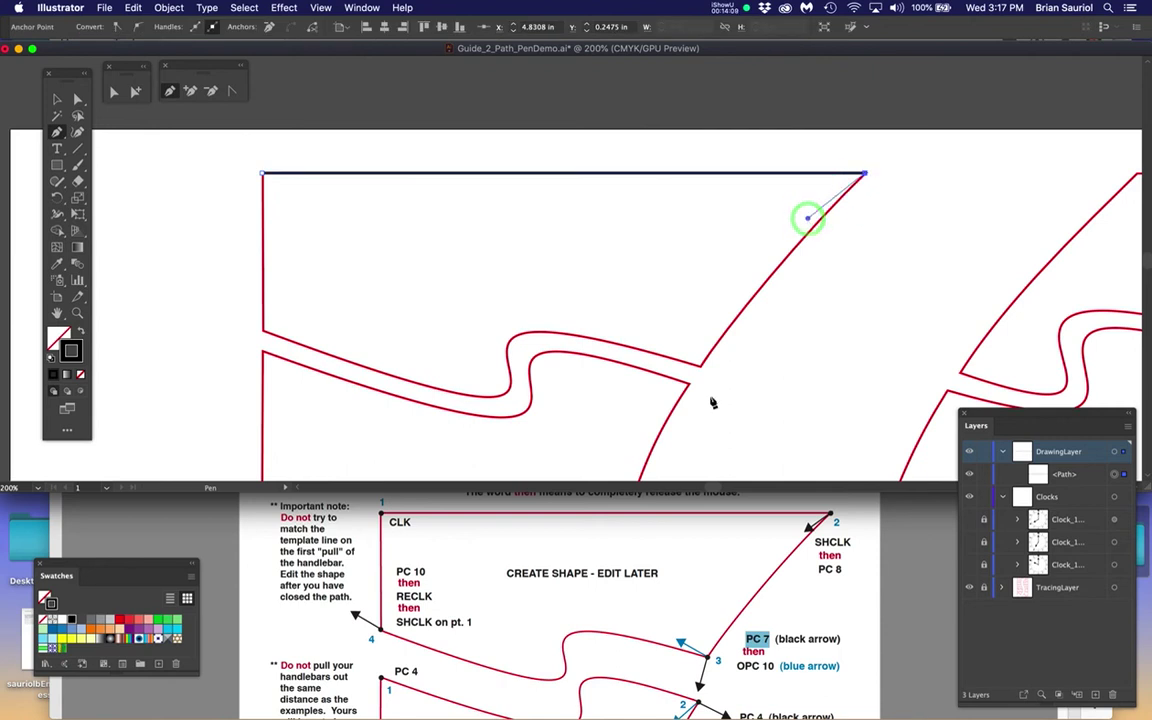
Step: Add point 3 pulled toward 7 o'clock with its outgoing handlebar split toward 10, and add point 4 pulled toward 10 o'clock
drag(700, 368, 674, 417)
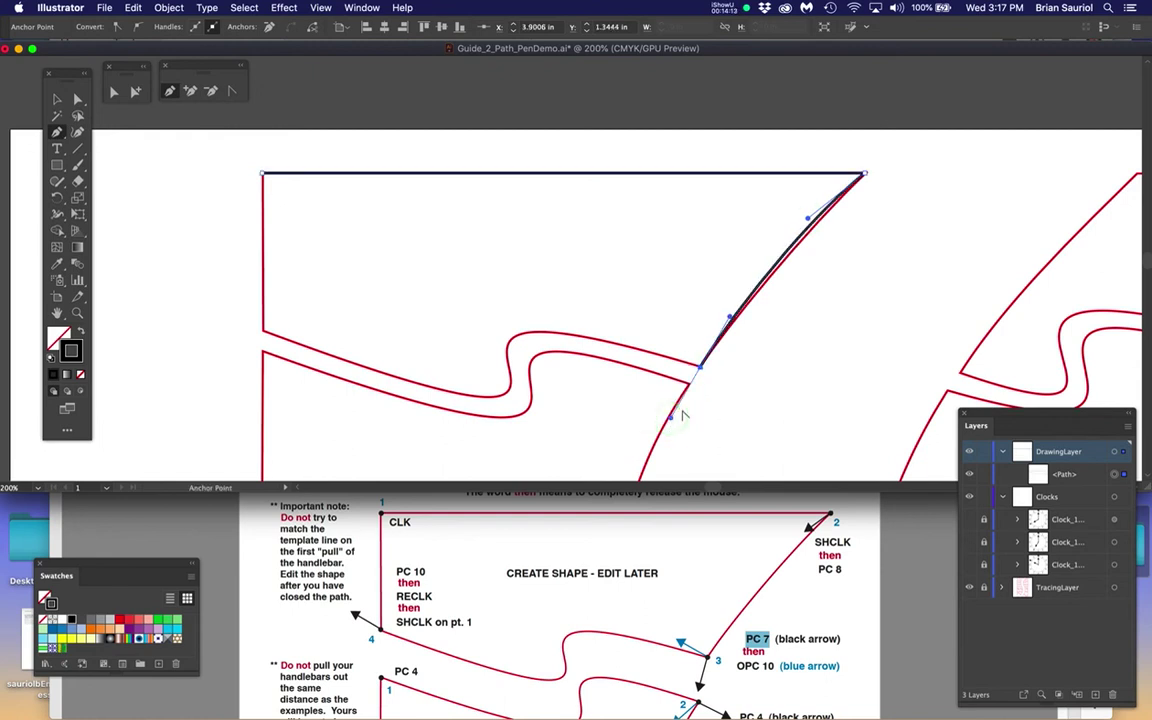
drag(699, 368, 638, 342)
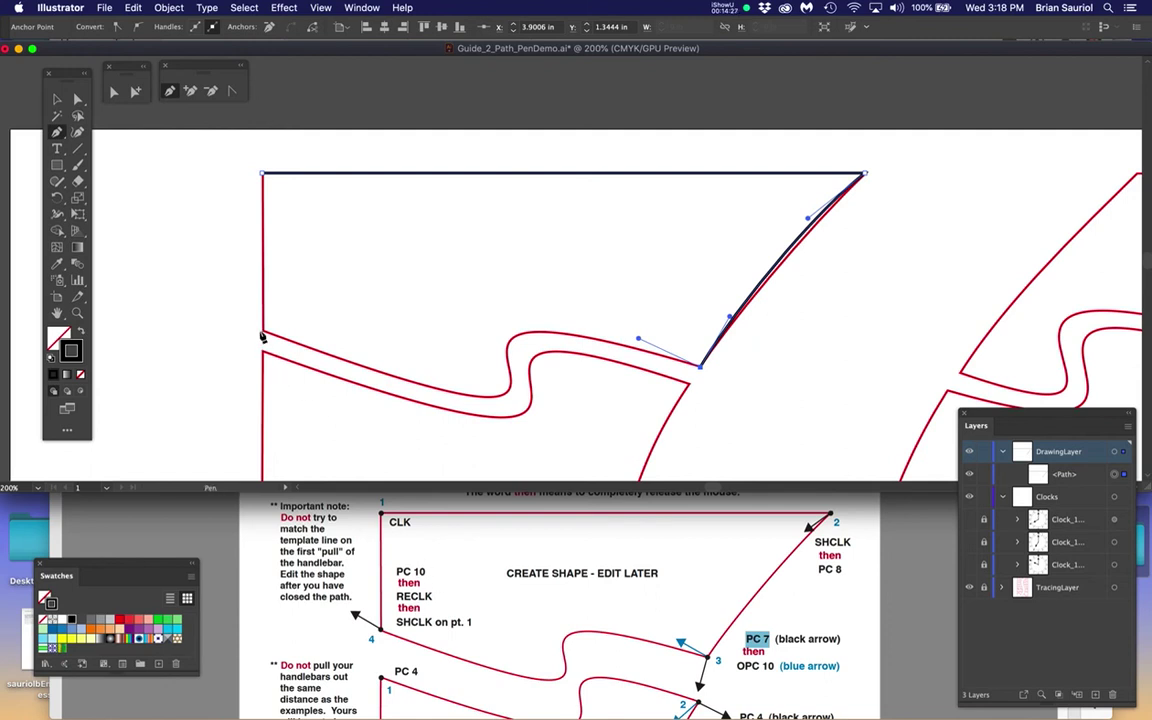
mouse_move(263, 331)
mouse_down()
mouse_move(185, 334)
mouse_move(228, 276)
mouse_move(263, 262)
mouse_move(198, 305)
mouse_up()
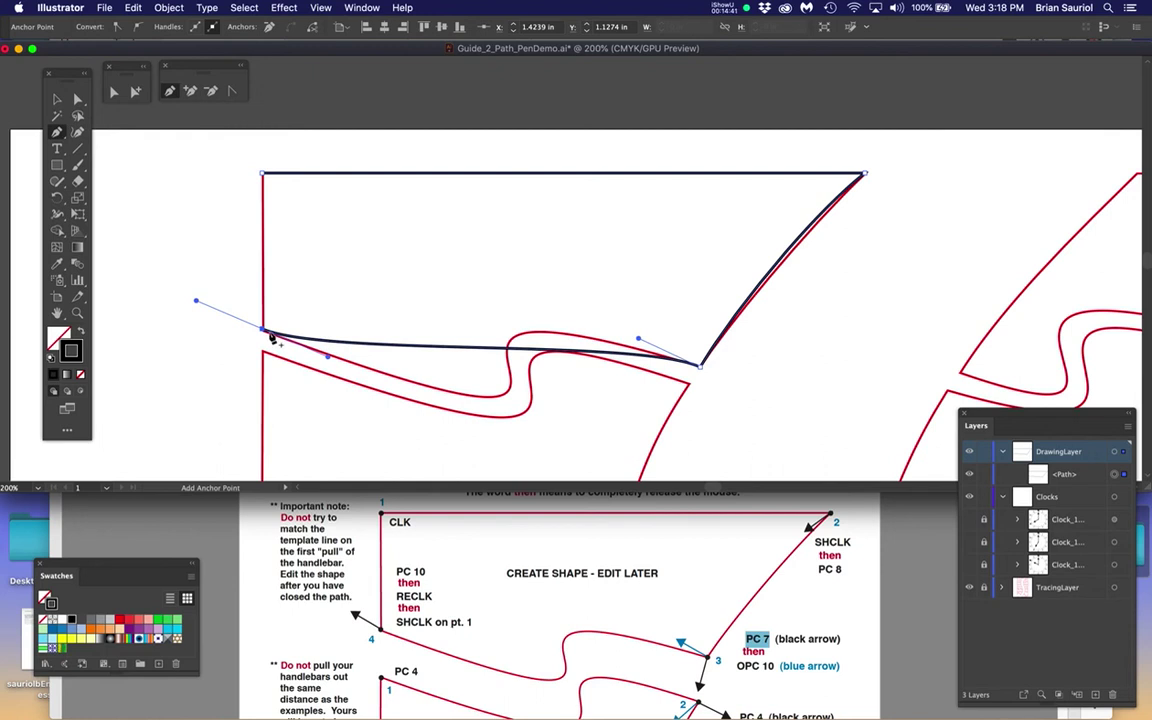
Step: Remove point 4's outgoing handlebar, and close the shape on point 1 with a straight vertical edge
scroll(219, 318, up, 1)
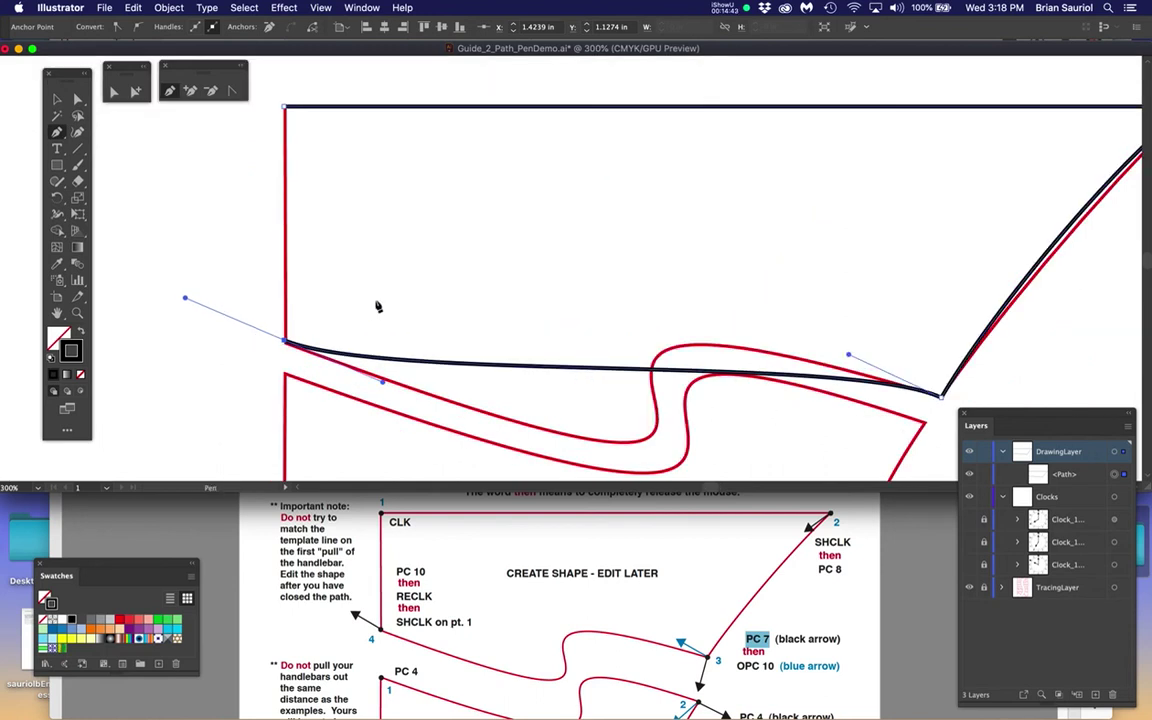
drag(385, 300, 439, 317)
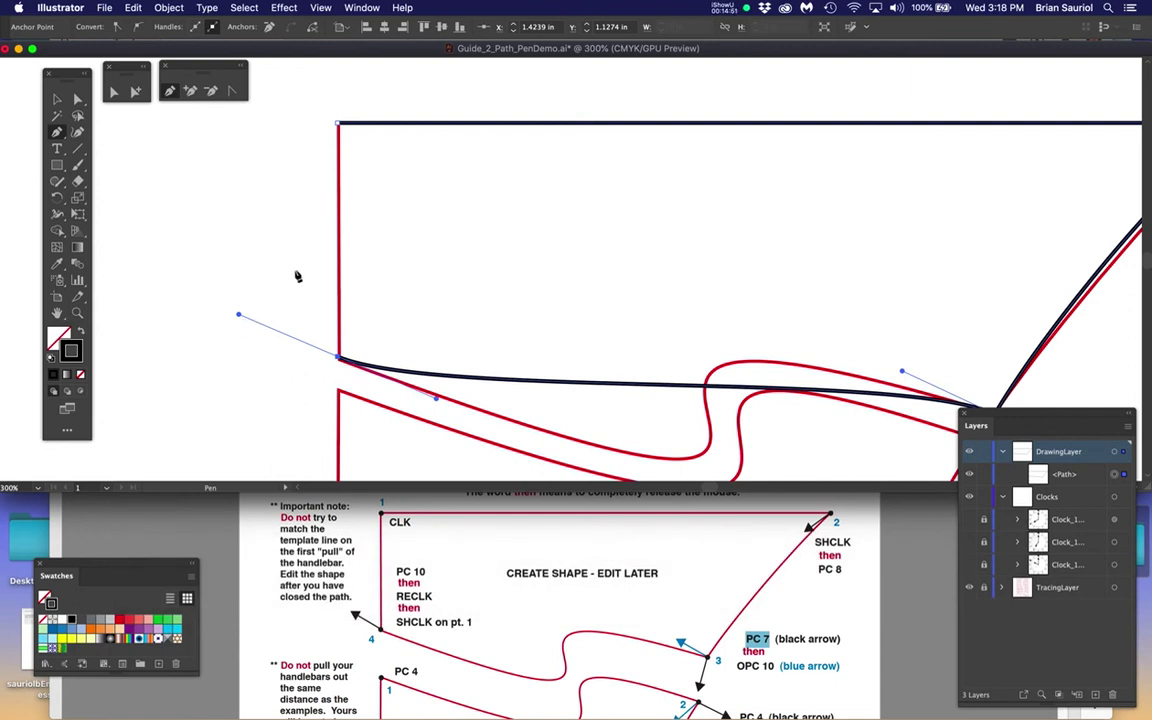
click(338, 361)
scroll(414, 633, up, 3)
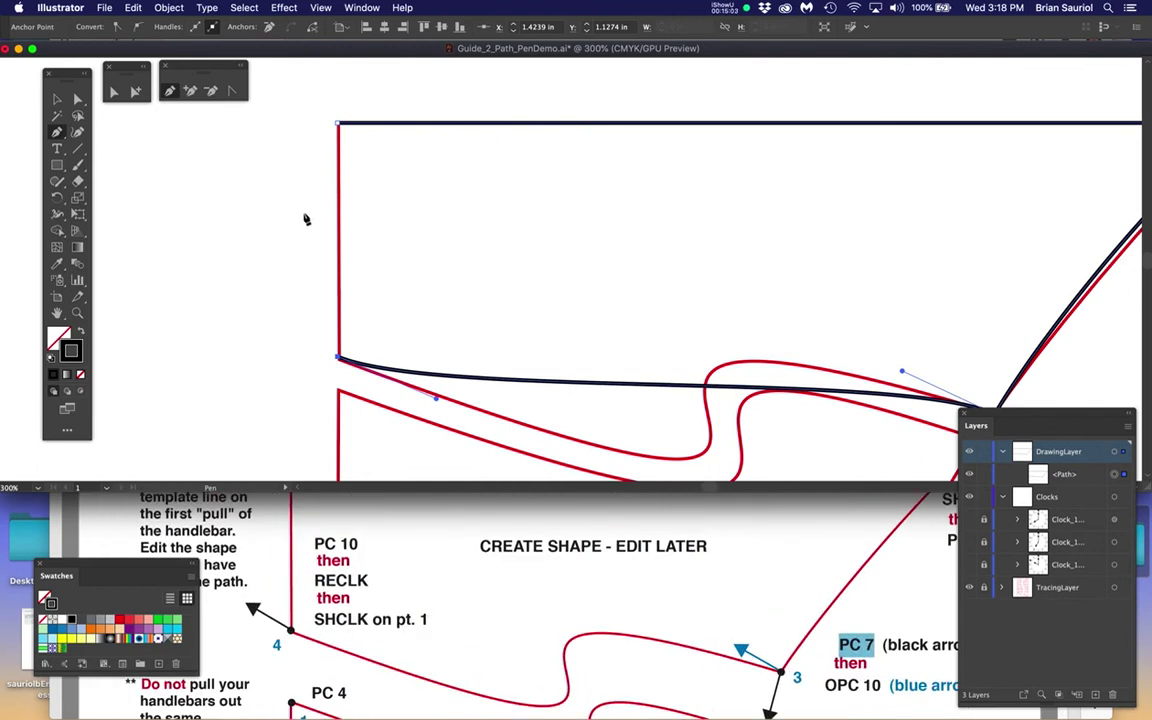
click(338, 125)
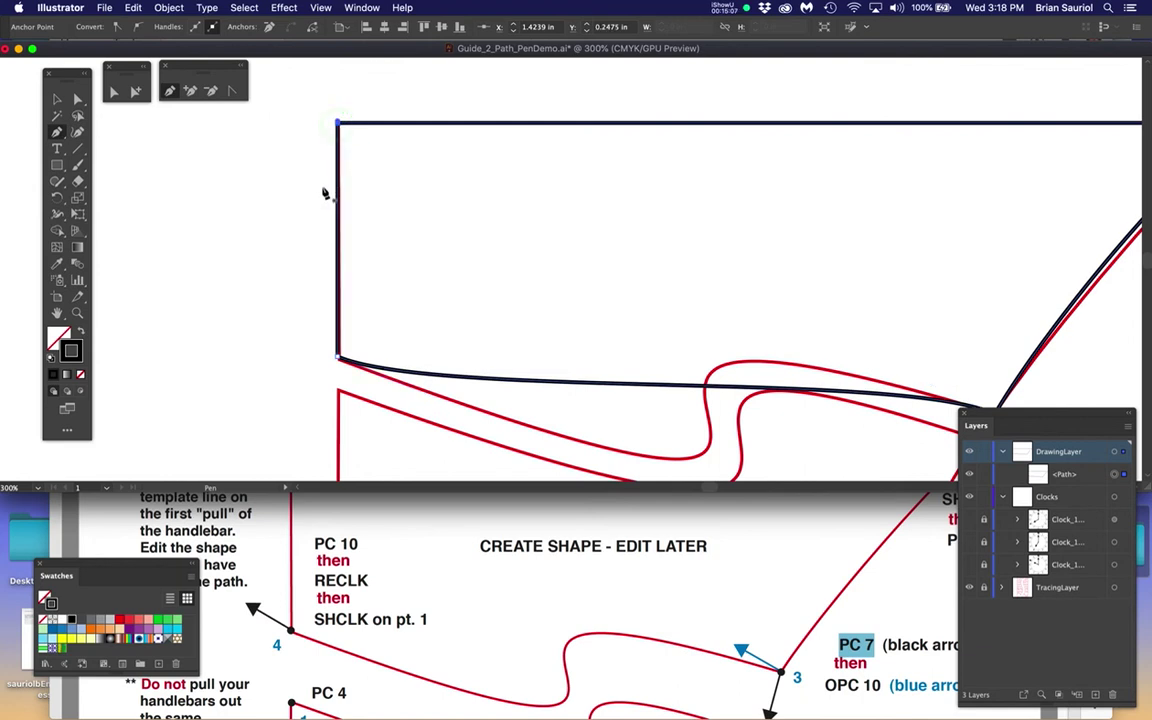
key(super+z)
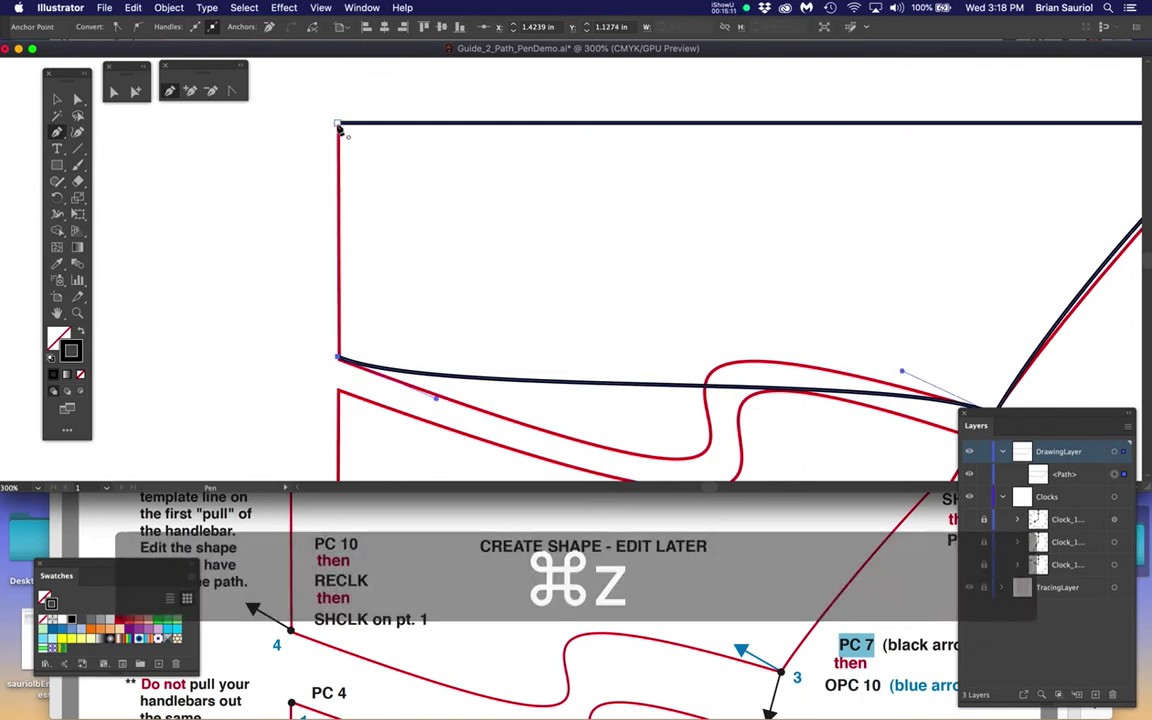
click(338, 125)
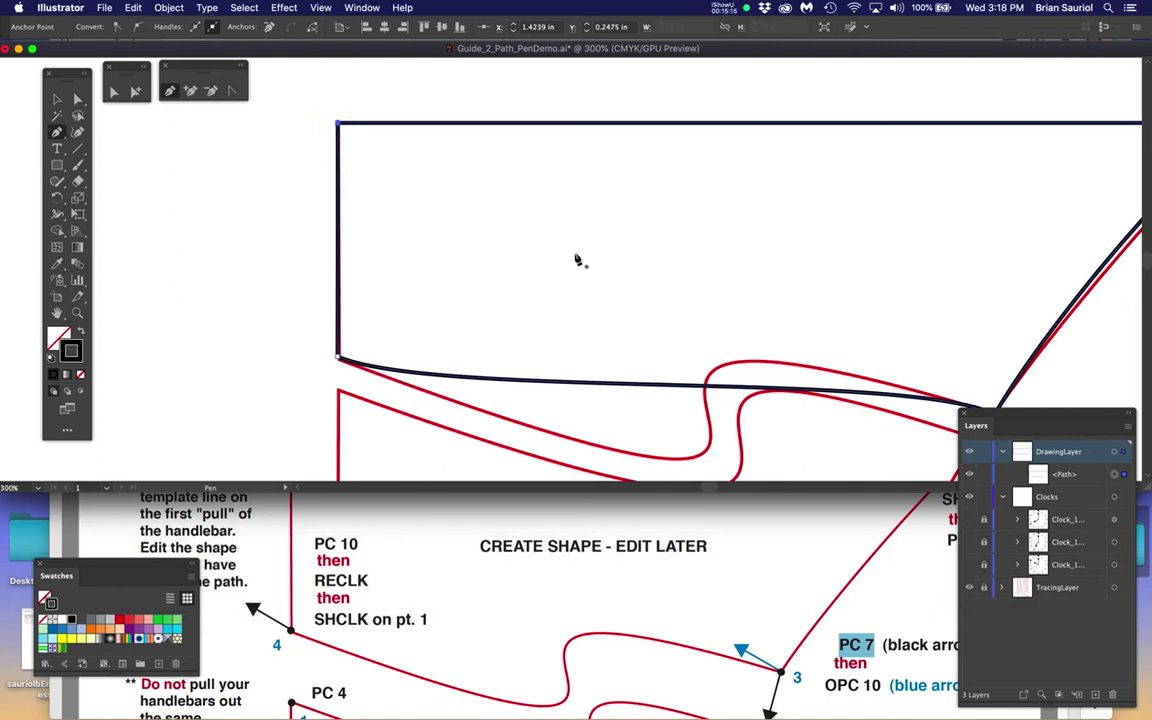
Step: Switch to Acrobat and examine the handout's page 3 example of how the shapes look after the first pass, before editing
key(space)
drag(630, 224, 547, 227)
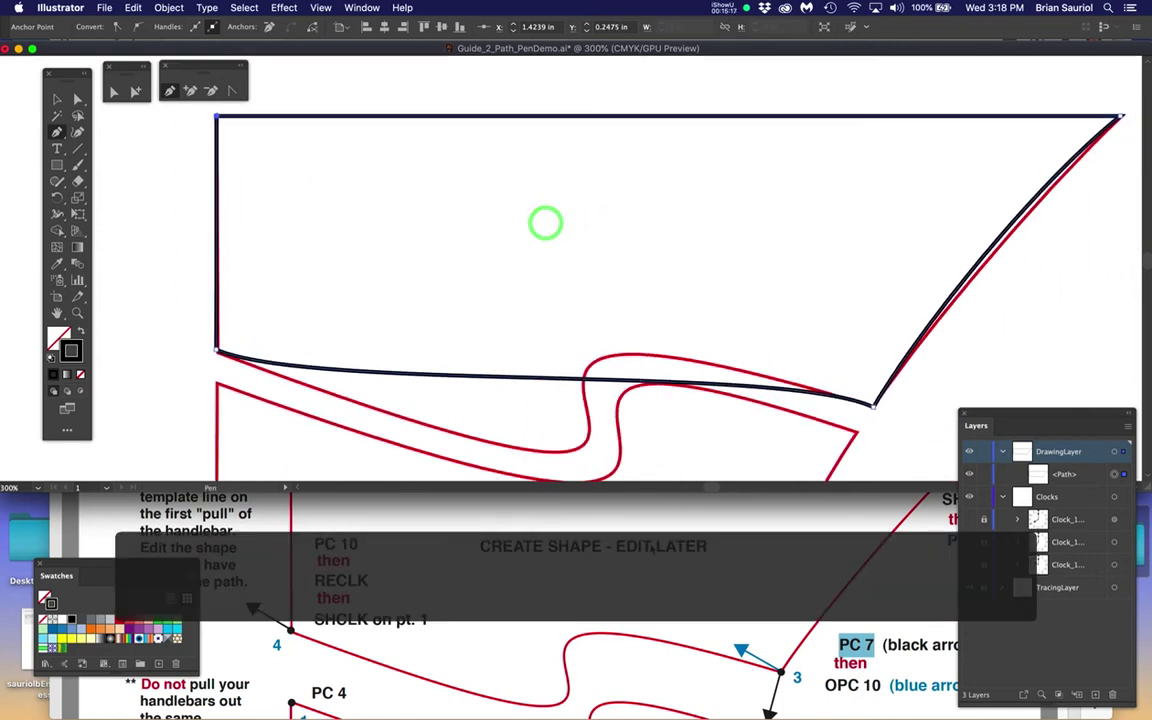
click(586, 496)
scroll(590, 478, up, 5)
scroll(589, 474, down, 5)
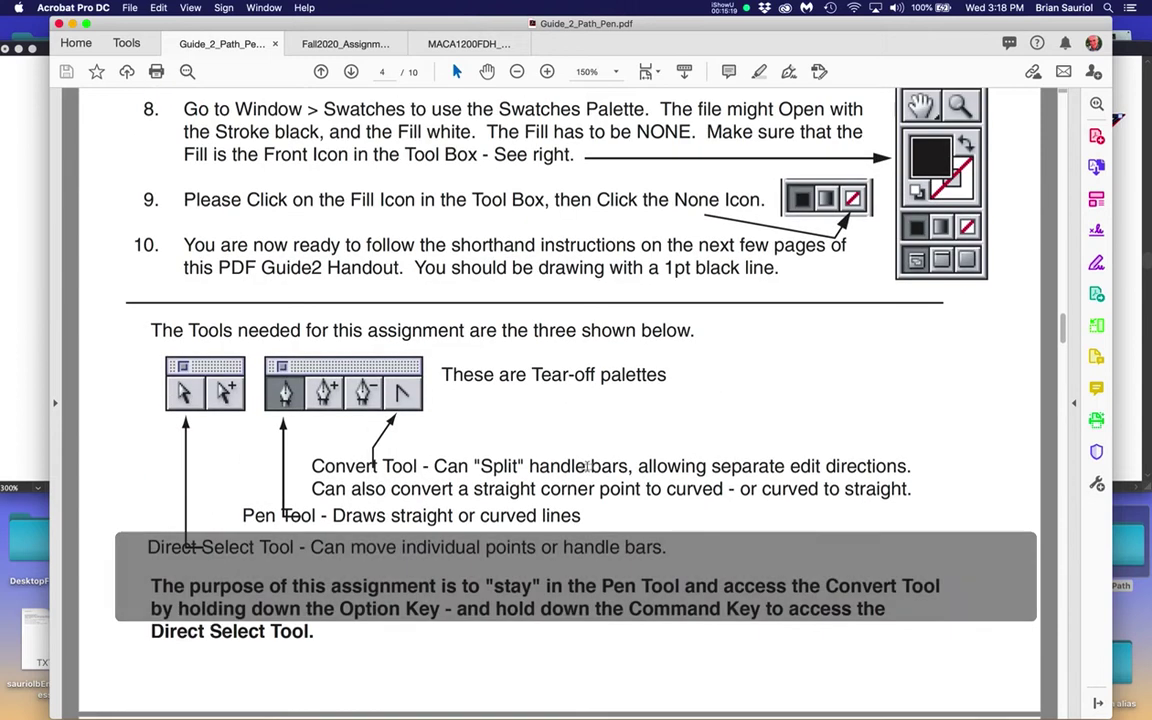
scroll(588, 472, up, 5)
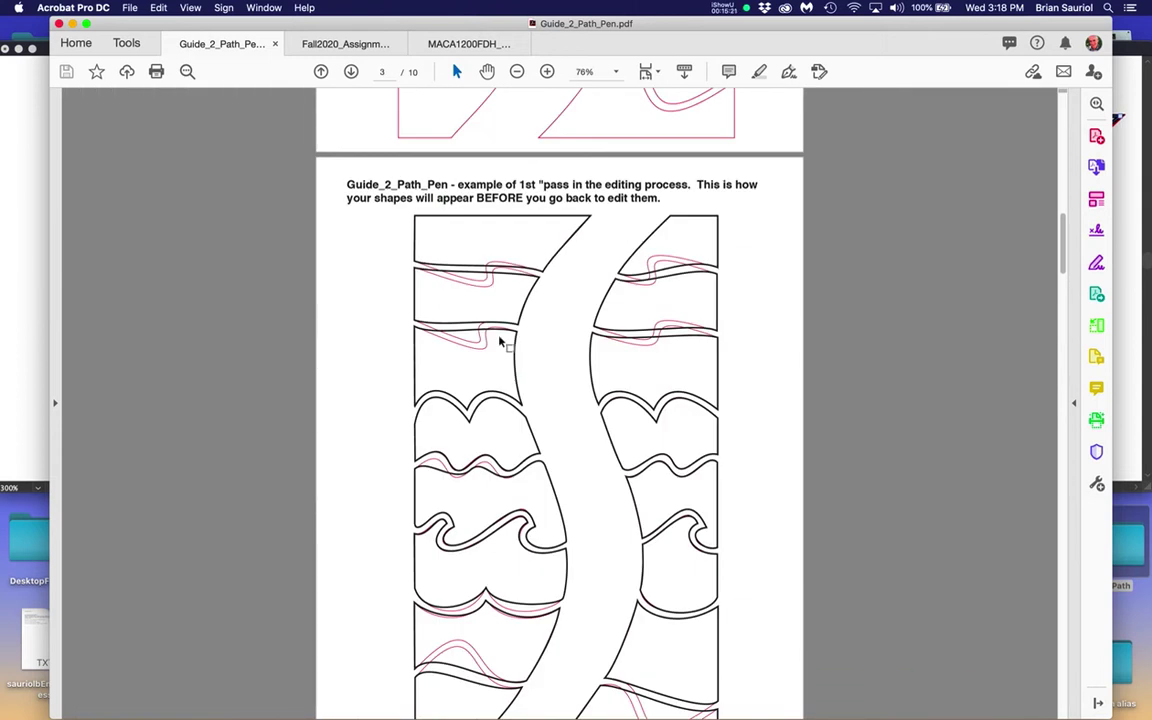
scroll(491, 253, up, 5)
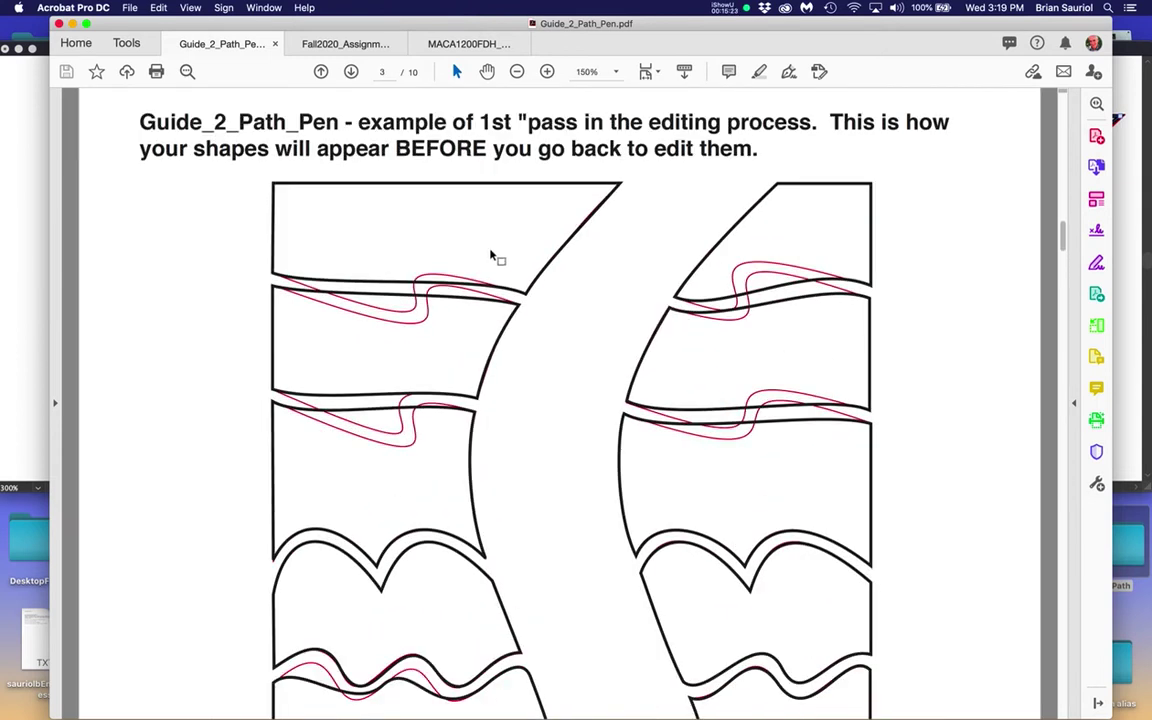
scroll(504, 481, up, 4)
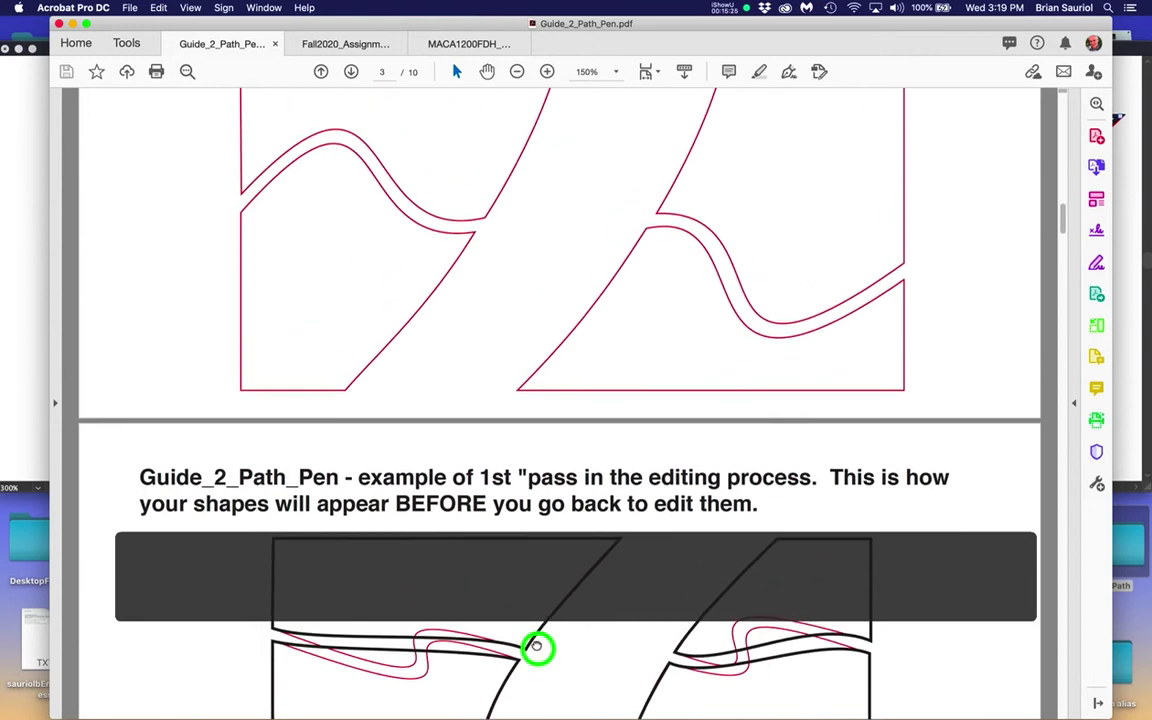
Step: Switch back to Illustrator and move the floating Direct Selection and Pen tool groups farther away from the main toolbox
click(31, 252)
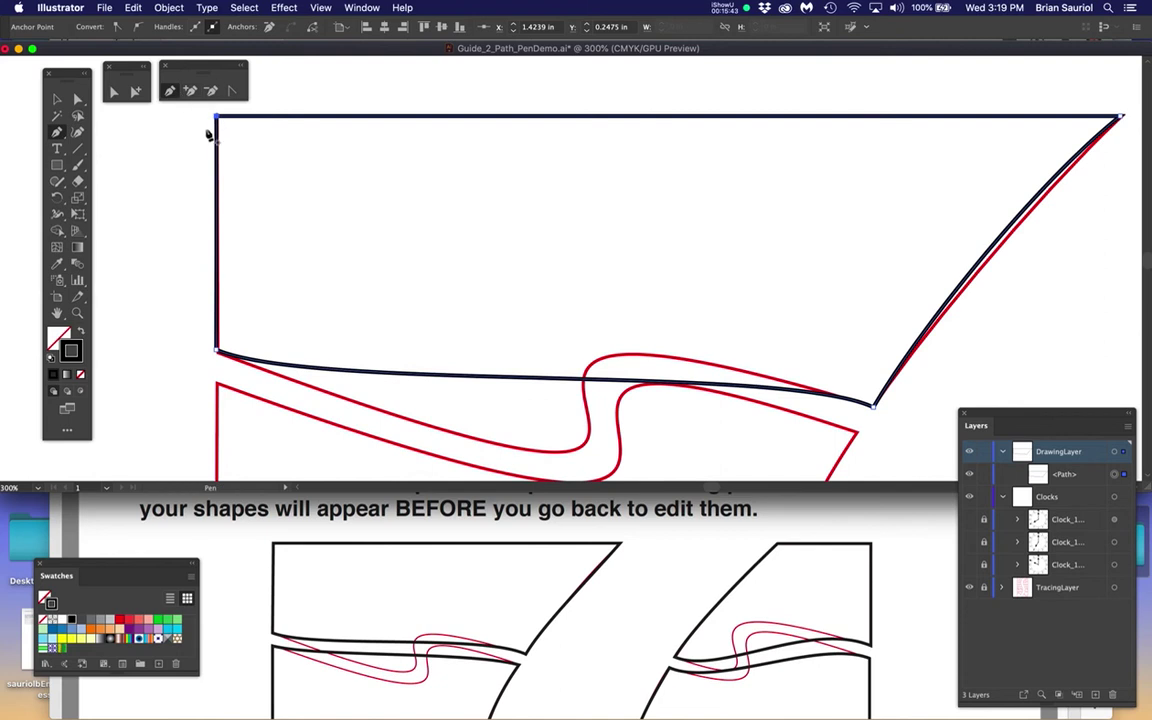
key(space)
drag(229, 165, 363, 229)
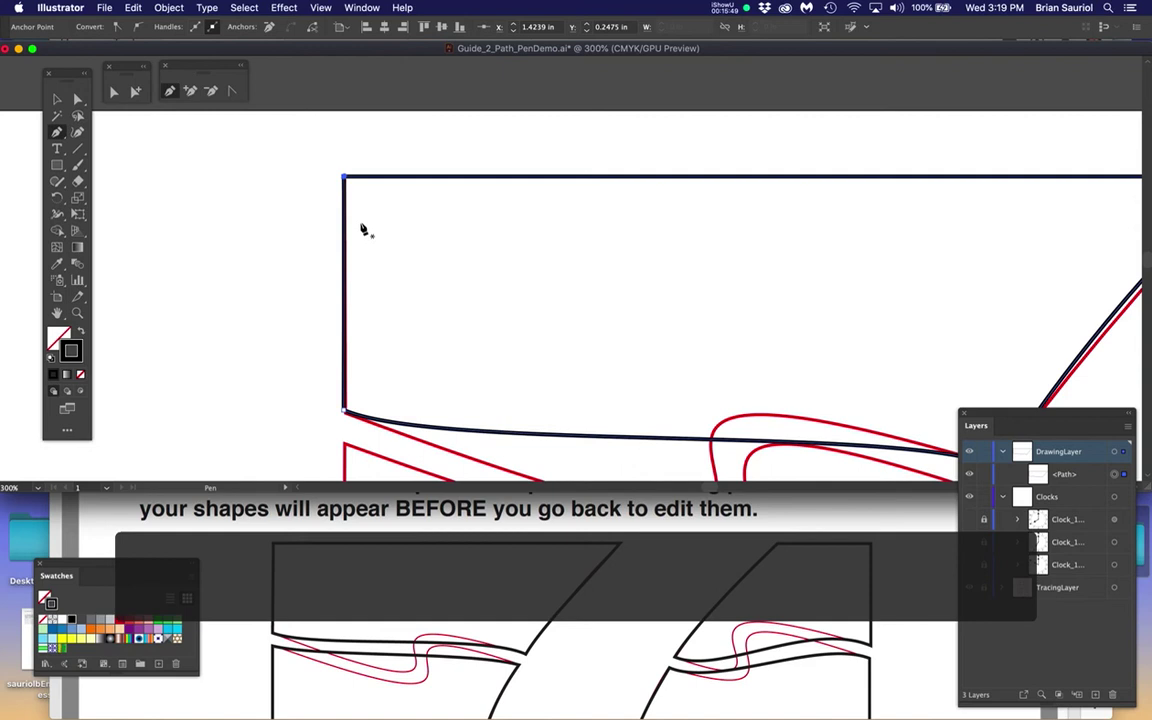
drag(211, 68, 277, 64)
drag(128, 67, 190, 64)
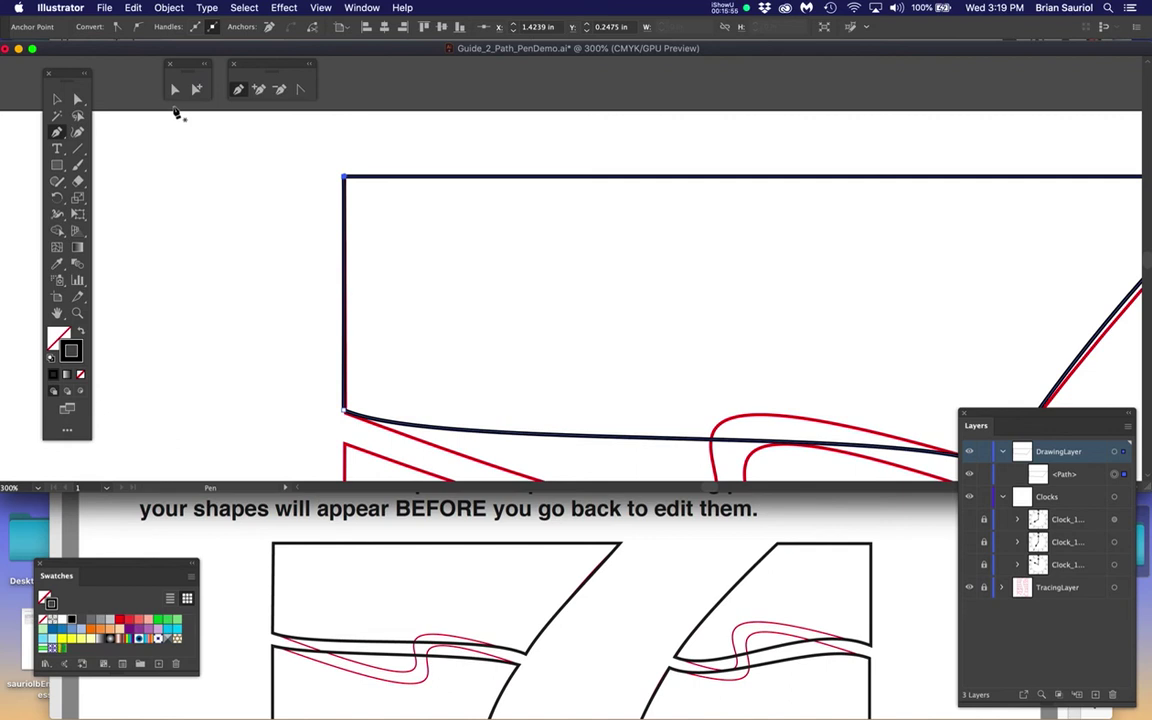
Step: With the Direct Selection tool, move the first shape's upper-left anchor down and outside the red guide corner
click(173, 90)
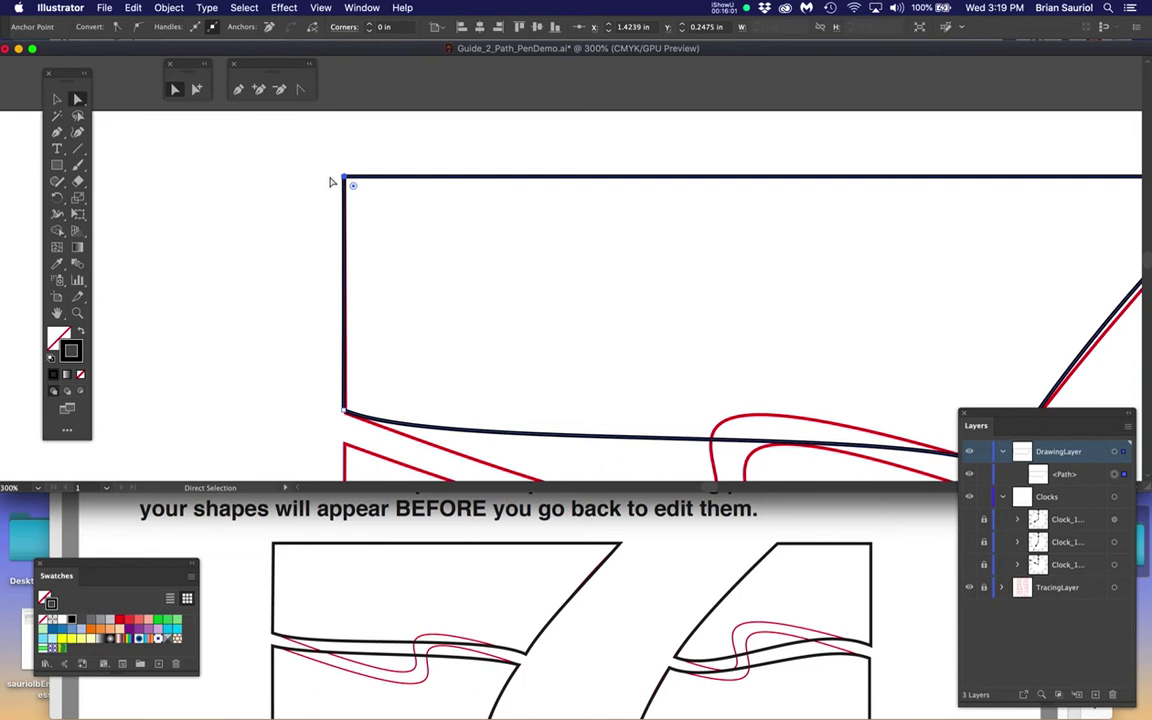
scroll(329, 175, up, 2)
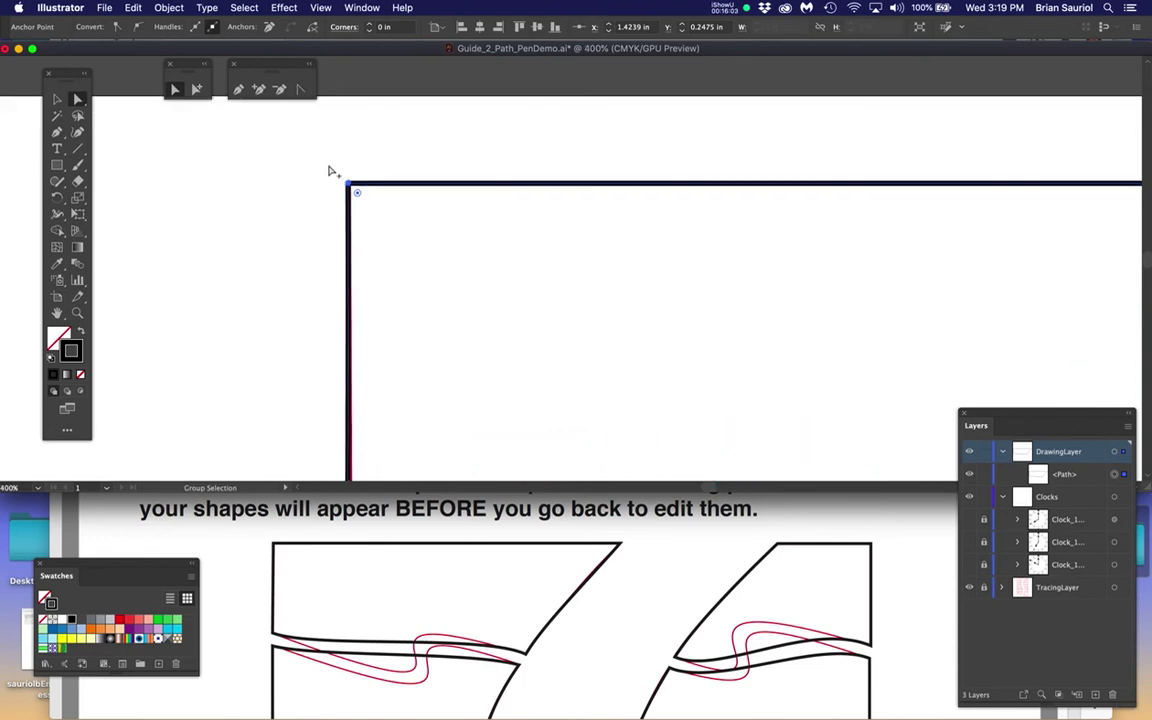
scroll(367, 210, up, 3)
scroll(365, 212, up, 1)
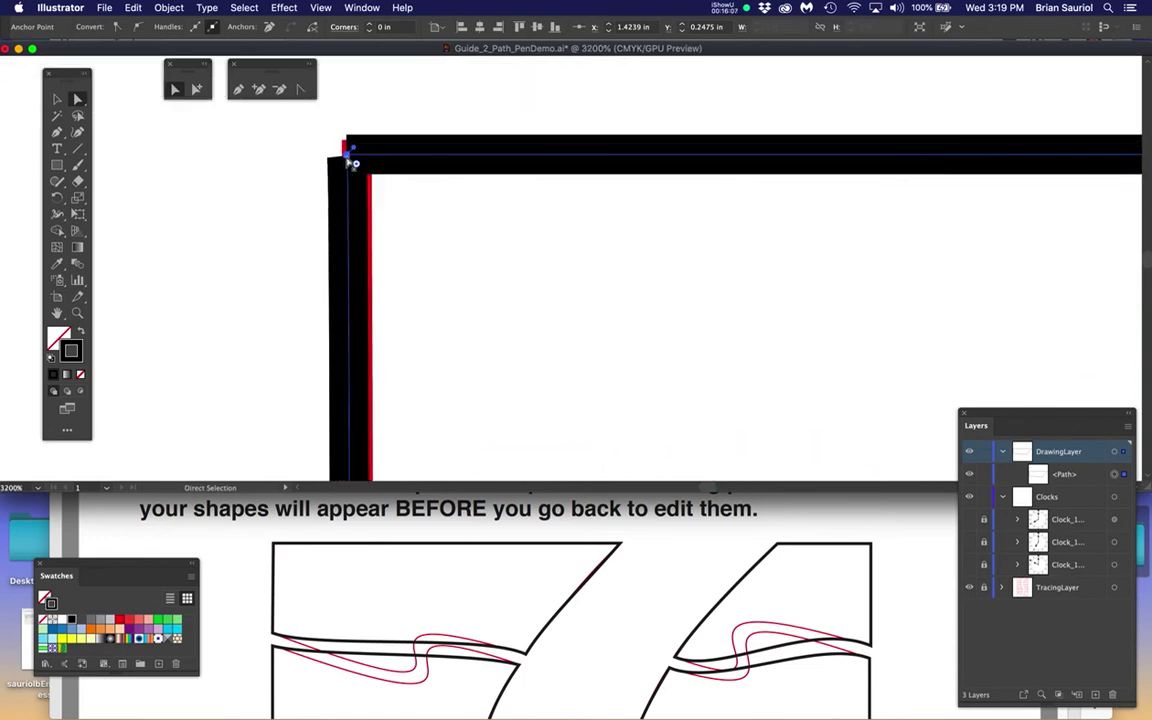
drag(352, 162, 304, 184)
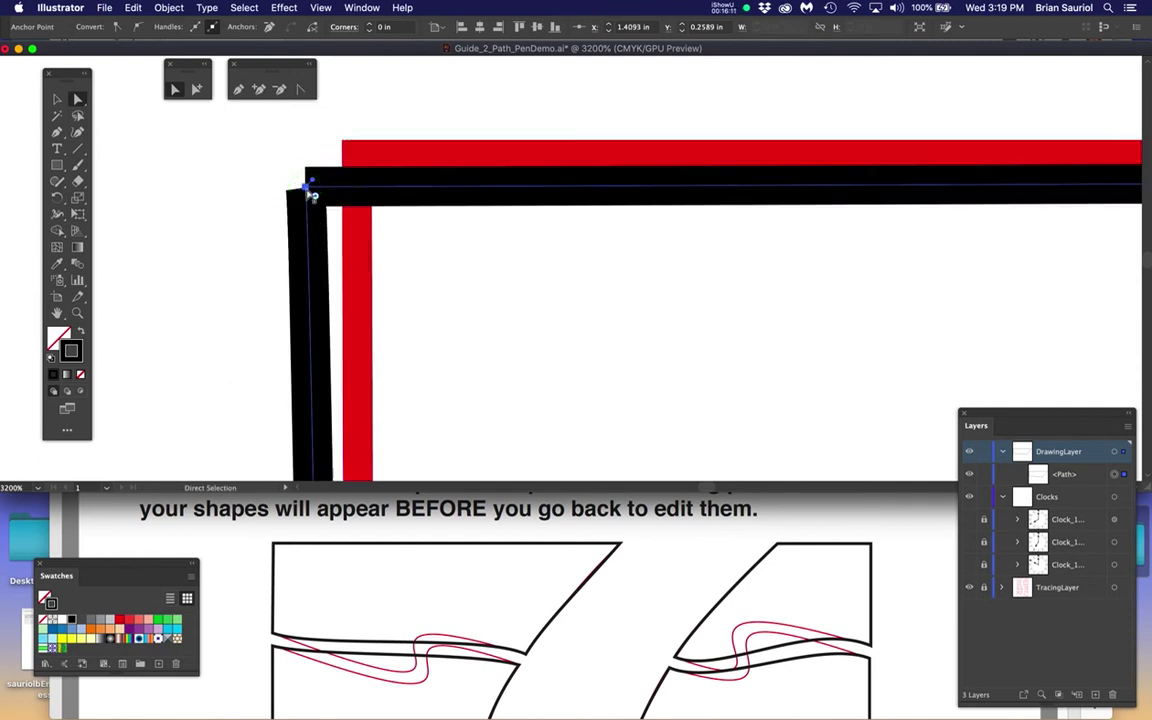
Step: Pull out the stray handlebar on the upper-left anchor, and remove it with the Anchor Point tool to make a sharp corner
drag(280, 170, 266, 151)
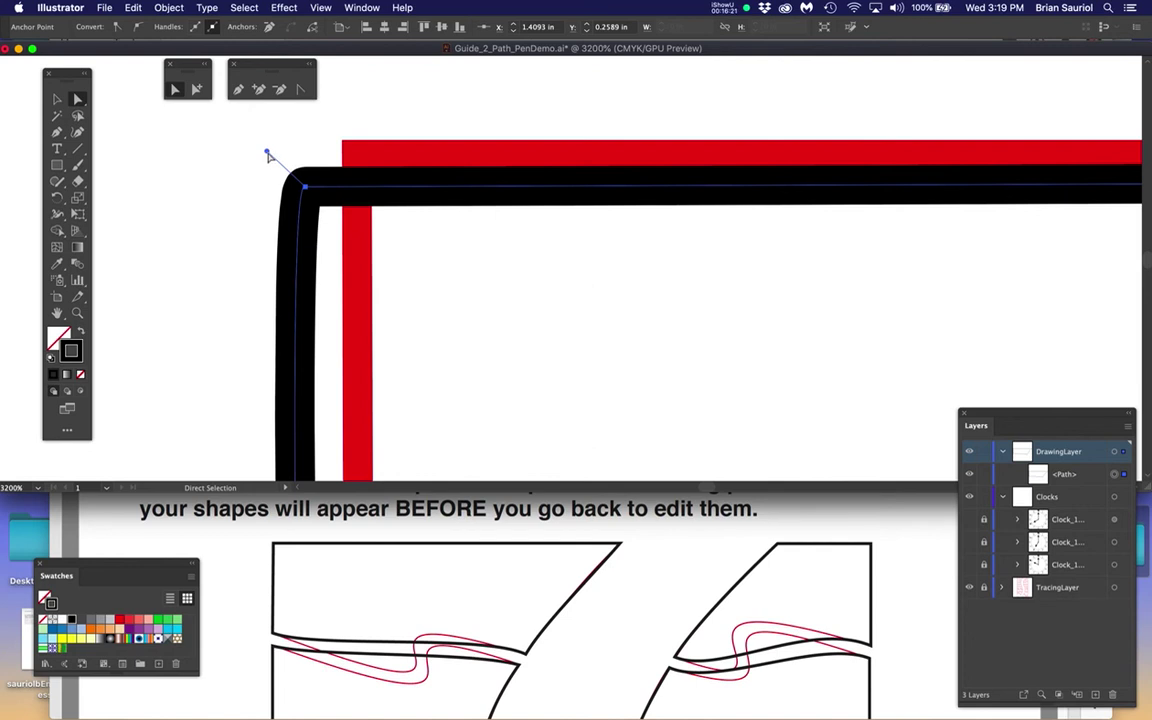
click(305, 190)
click(301, 90)
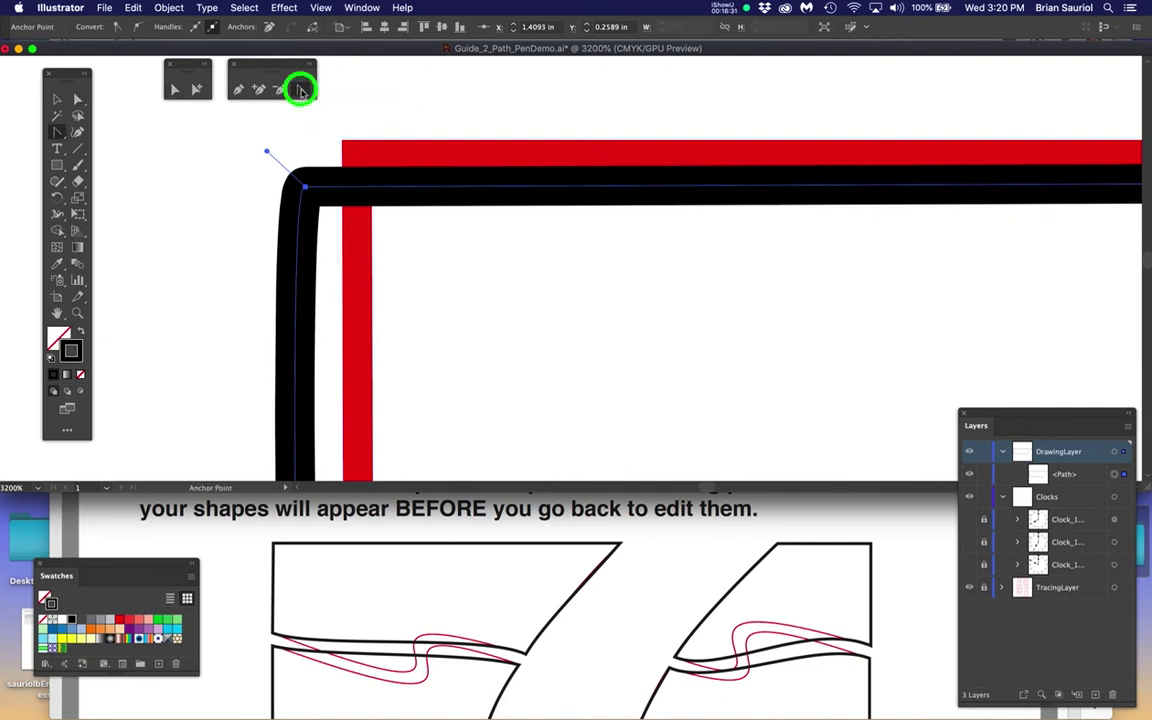
click(305, 189)
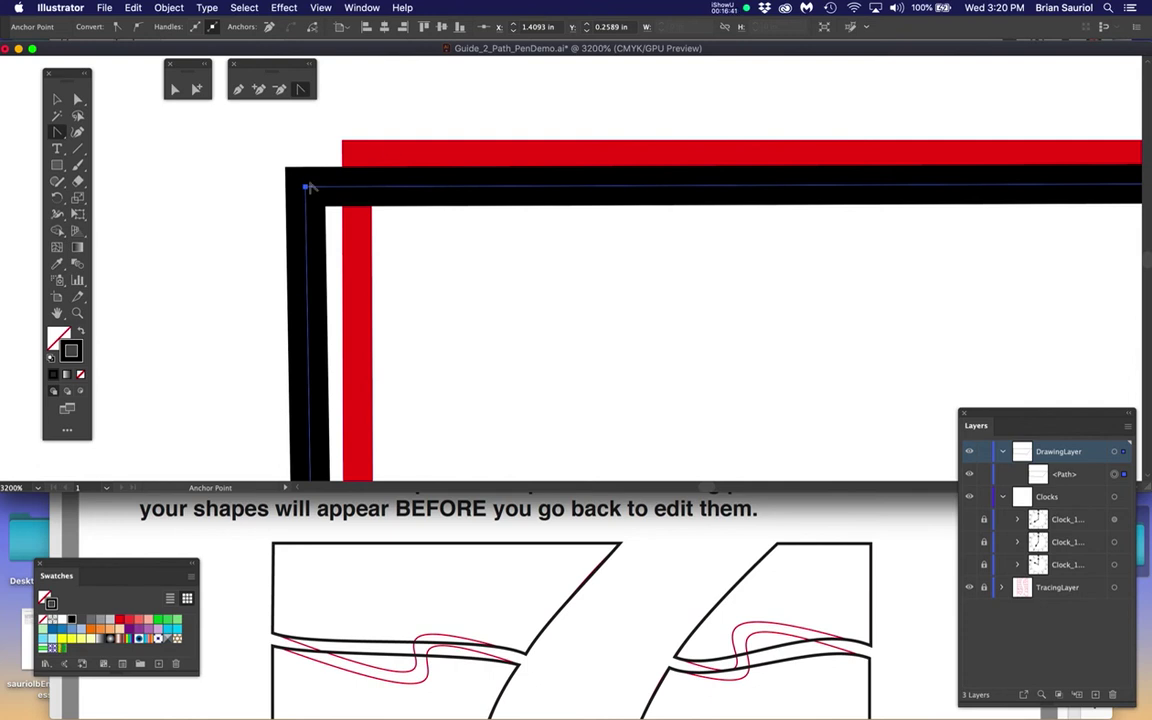
Step: With the Direct Selection tool, examine how the shape's upper-left corner, top edge and lower-right corner line up with the red guide
click(173, 88)
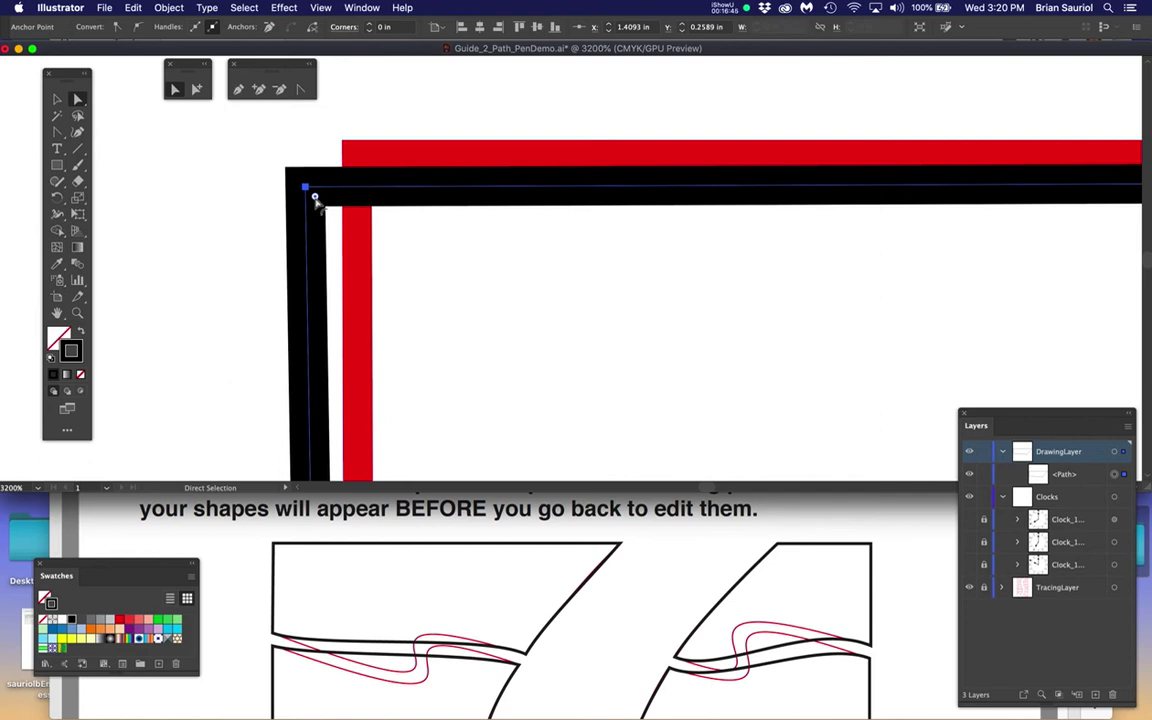
key(super+equal)
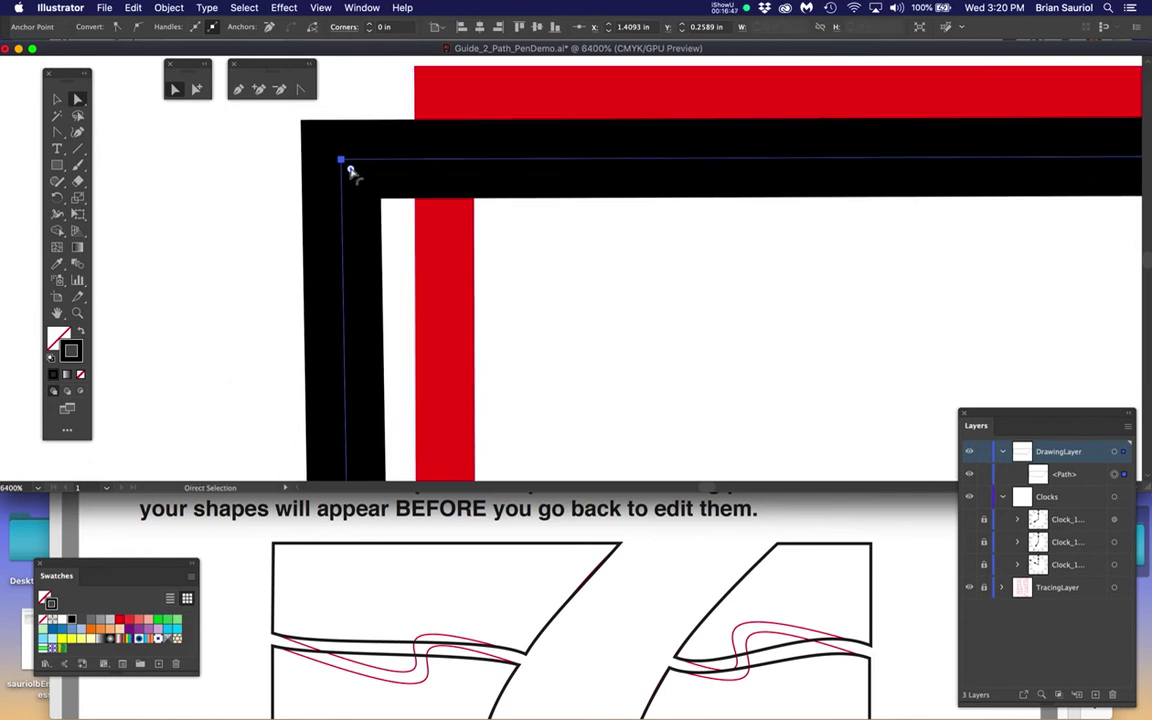
key(super+minus)
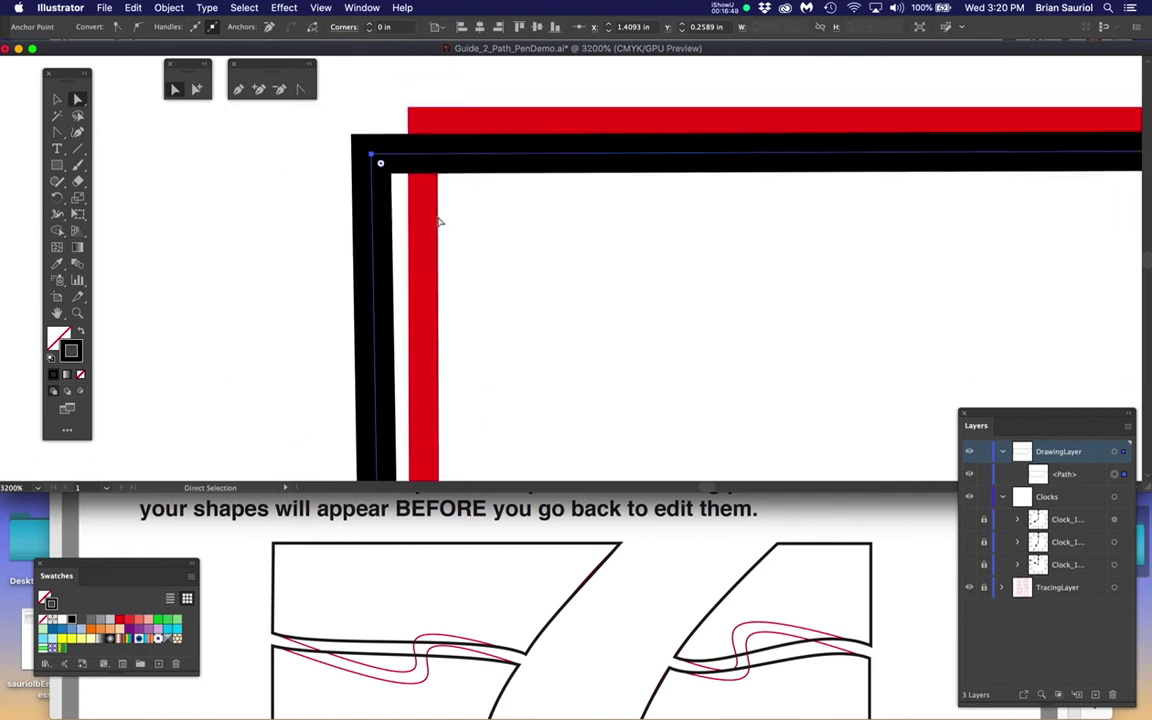
drag(456, 224, 420, 240)
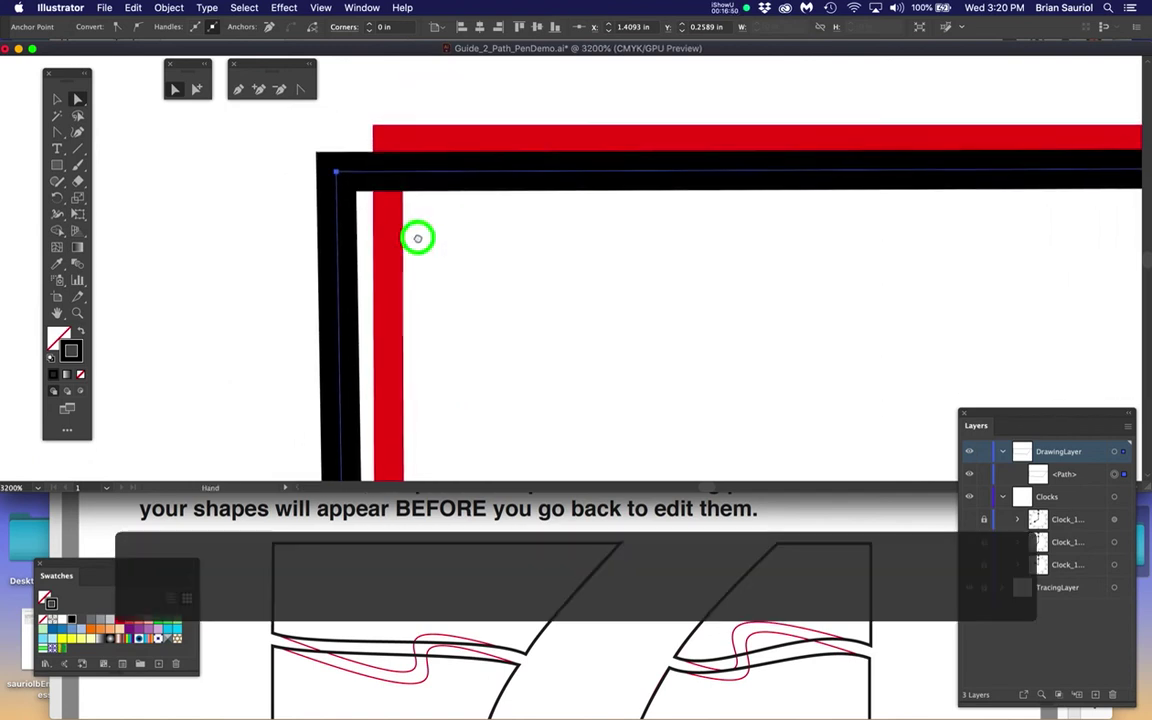
click(334, 172)
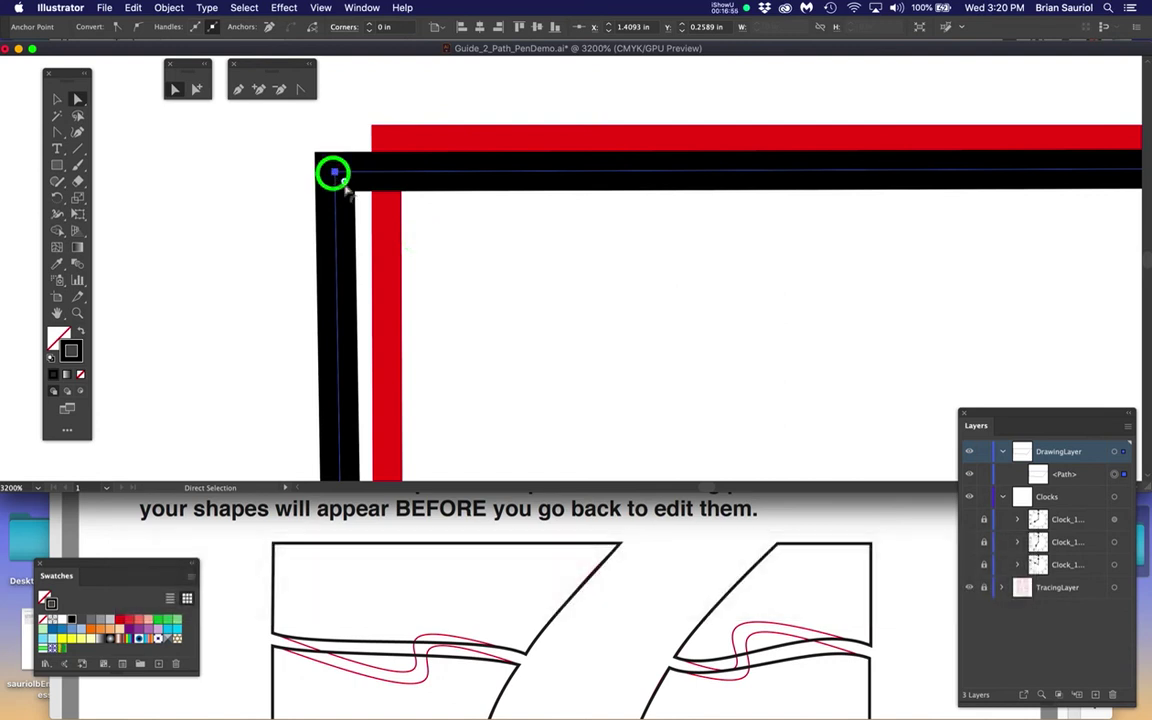
scroll(500, 252, down, 3)
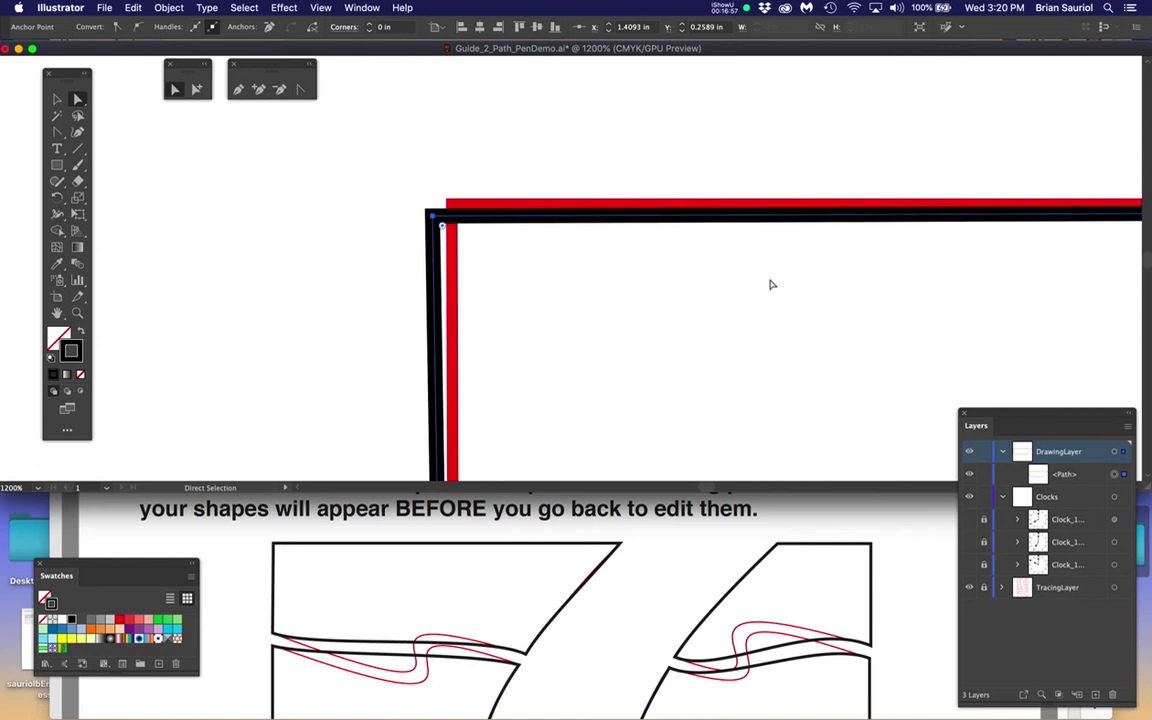
drag(833, 255, 447, 255)
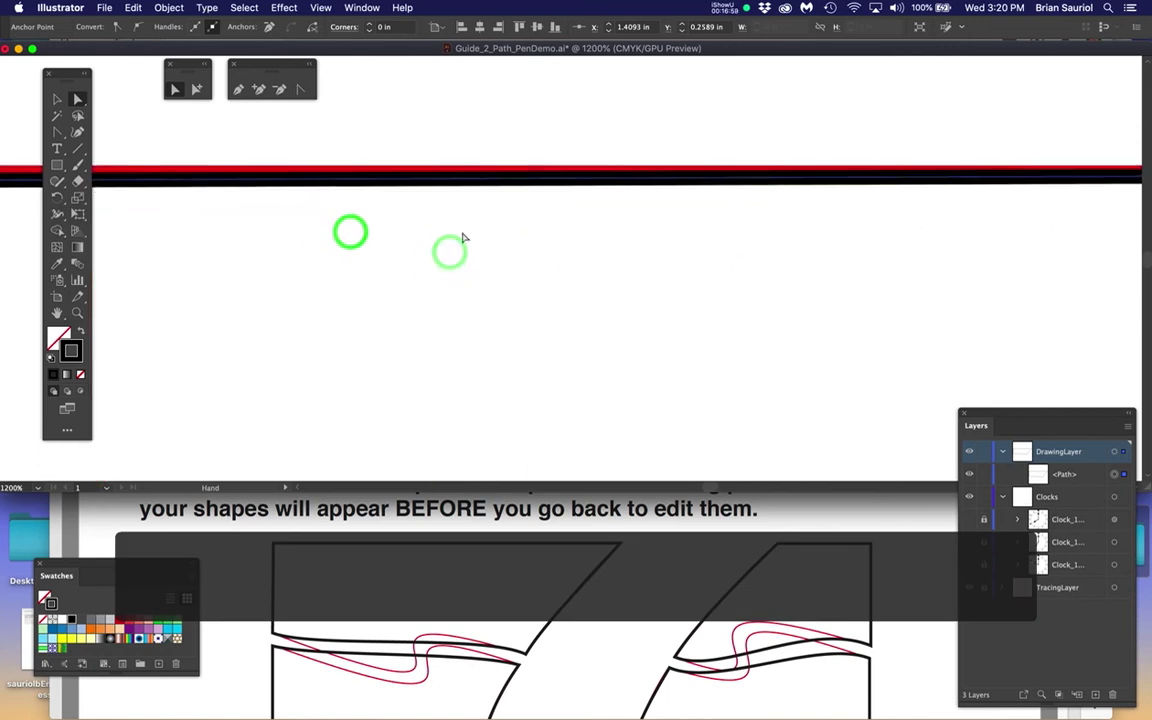
scroll(428, 242, down, 5)
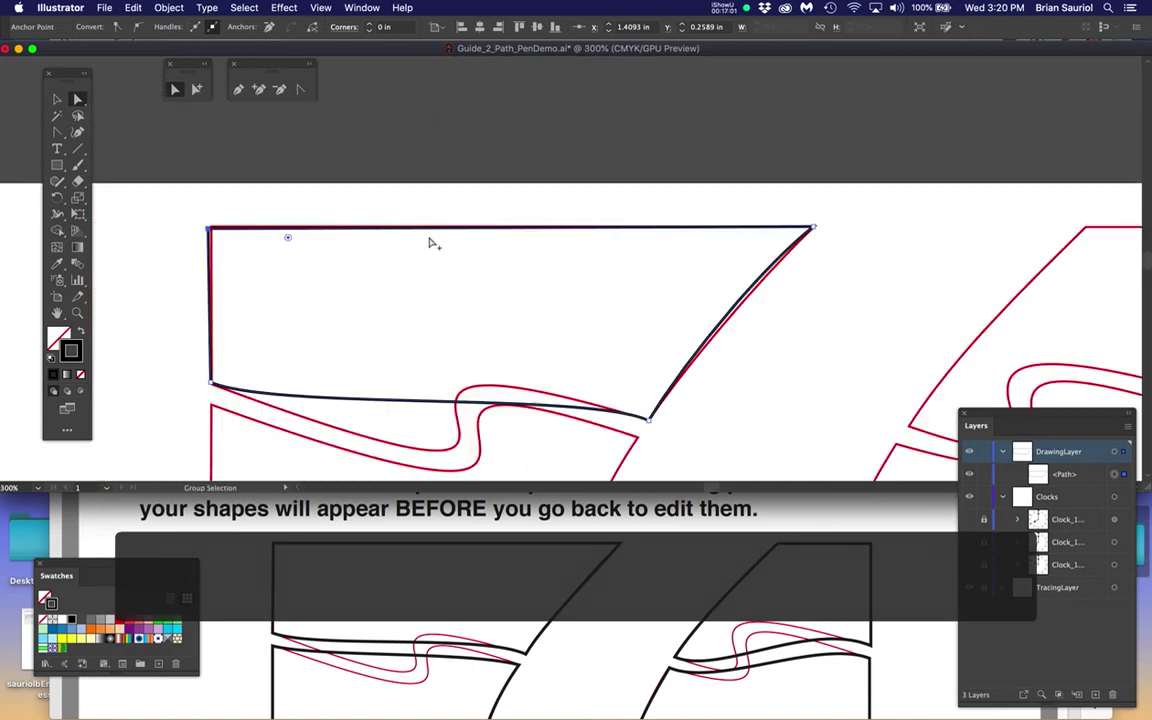
scroll(648, 425, up, 2)
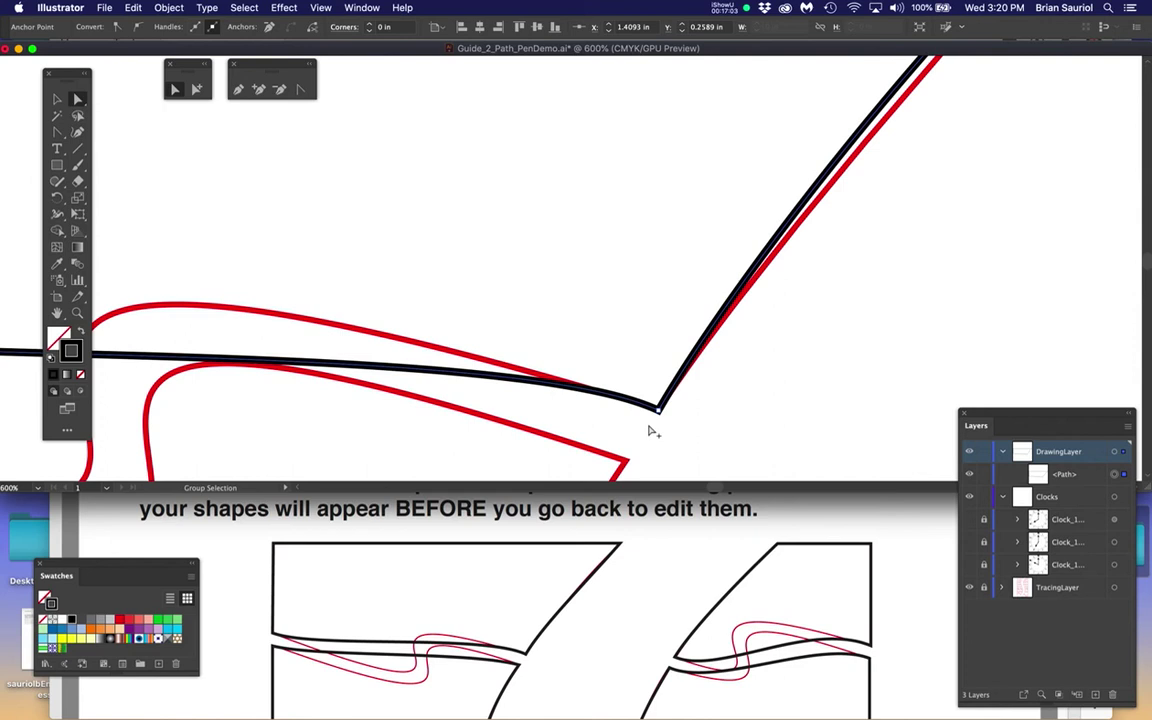
scroll(663, 412, up, 1)
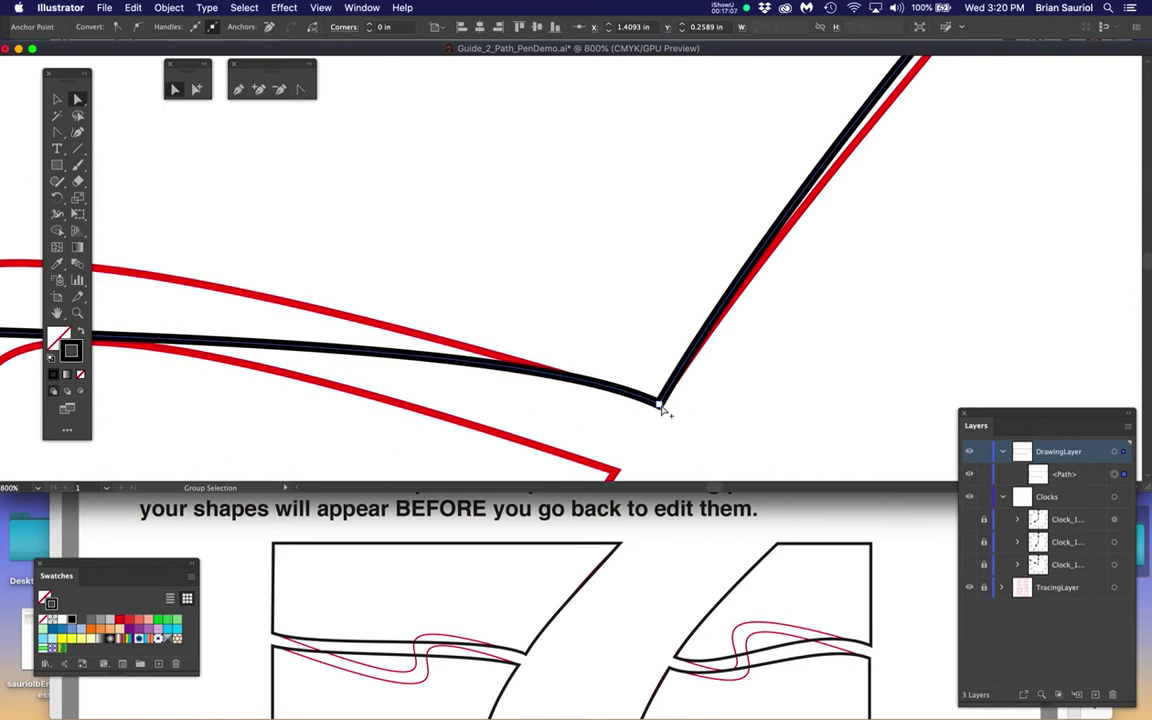
scroll(660, 408, down, 3)
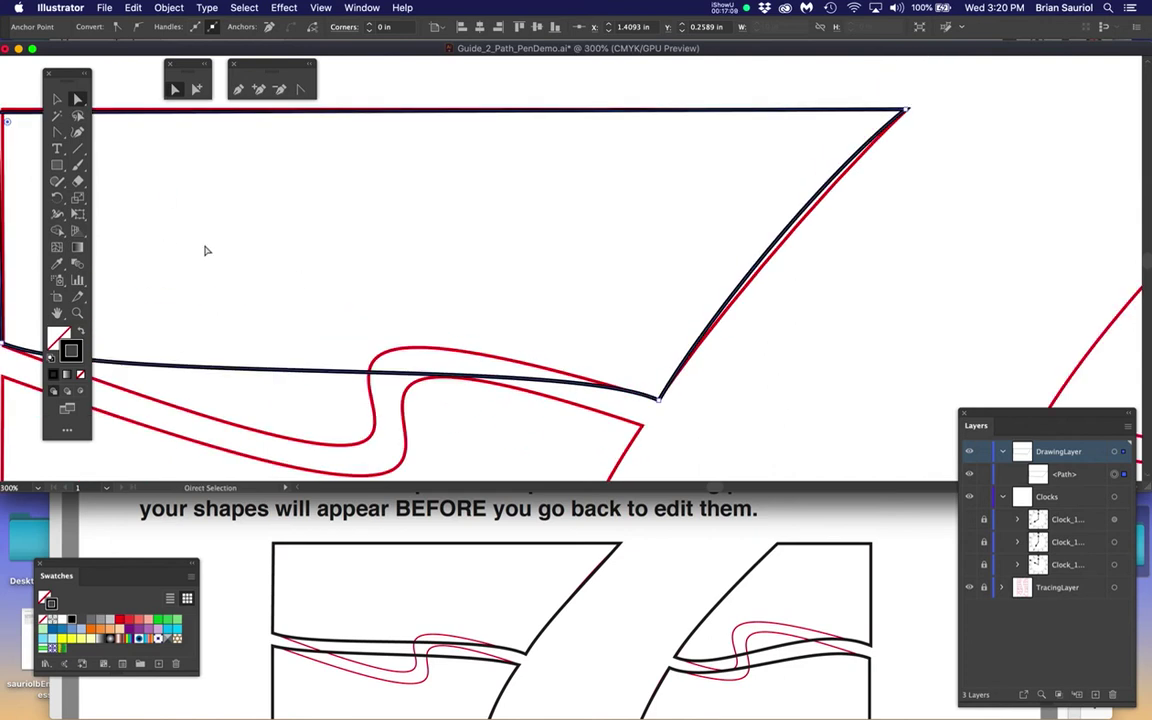
Step: Move the upper-left anchor onto the guide's corner, at about X 1.43 in, Y 0.25 in, so the adjoining edges cover the red lines
drag(177, 239, 550, 289)
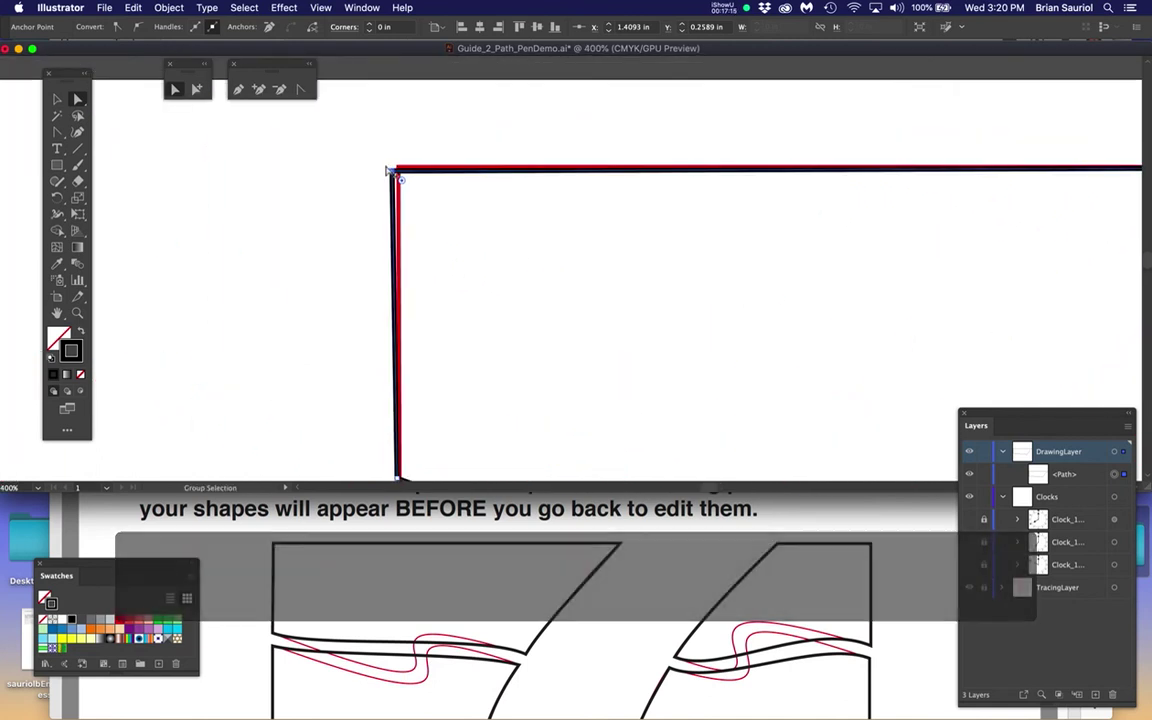
scroll(389, 172, up, 5)
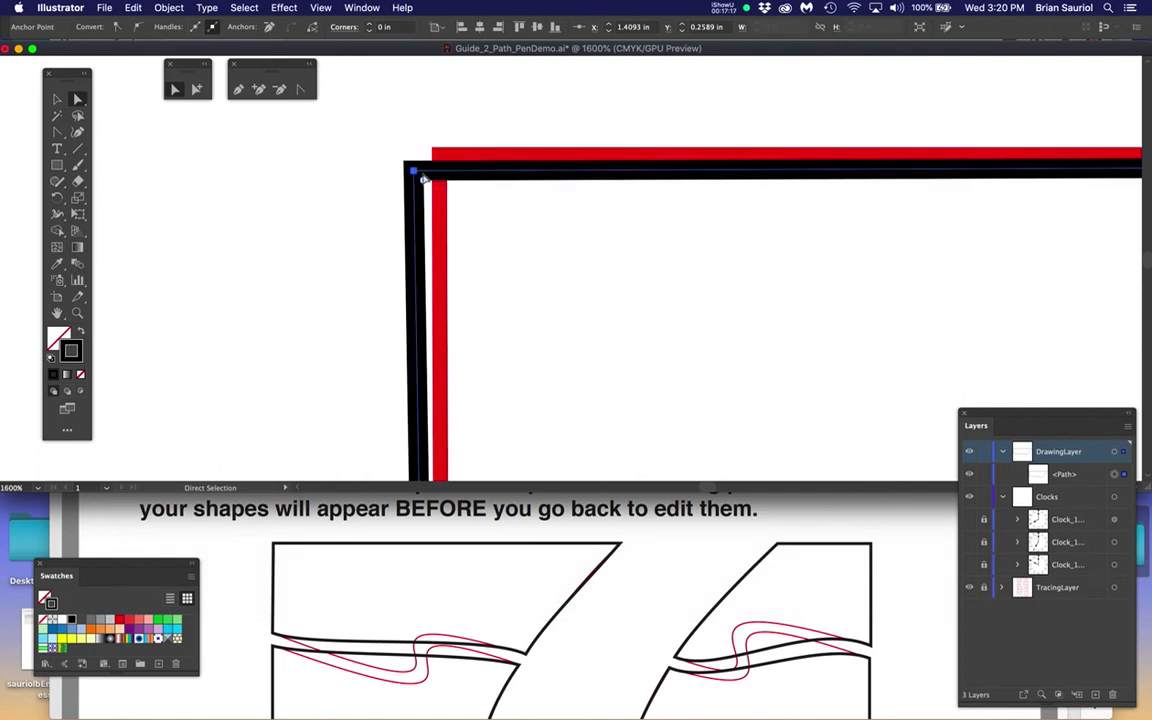
drag(416, 172, 527, 217)
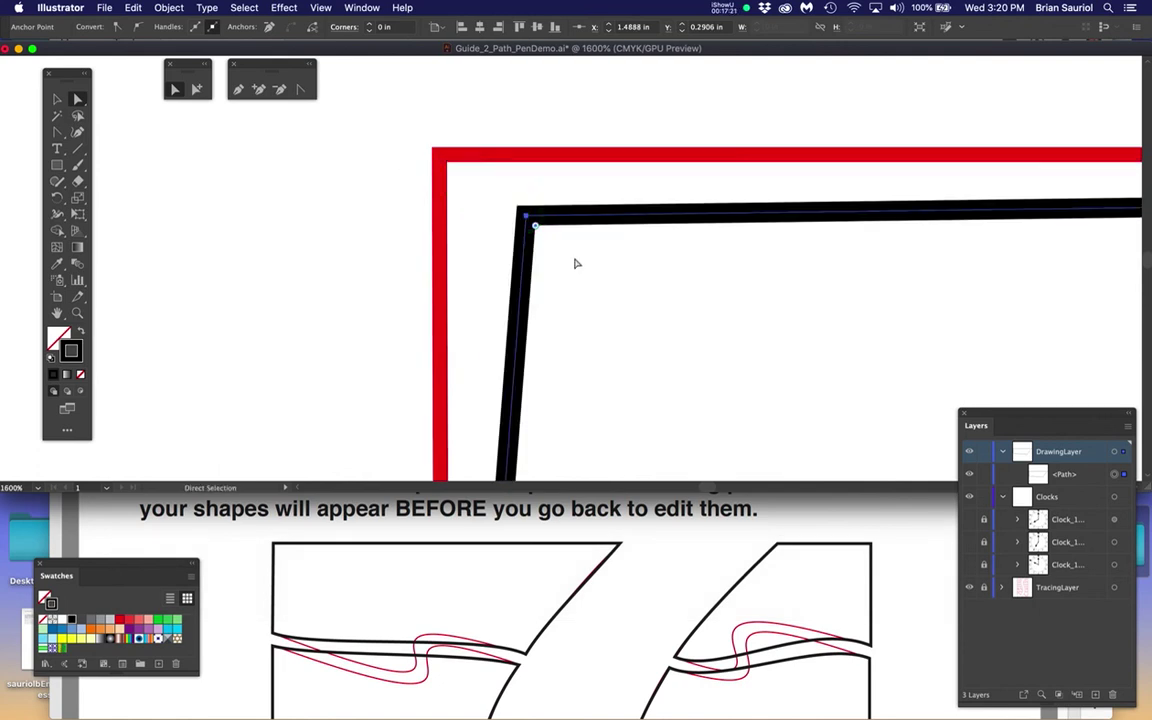
drag(507, 198, 440, 155)
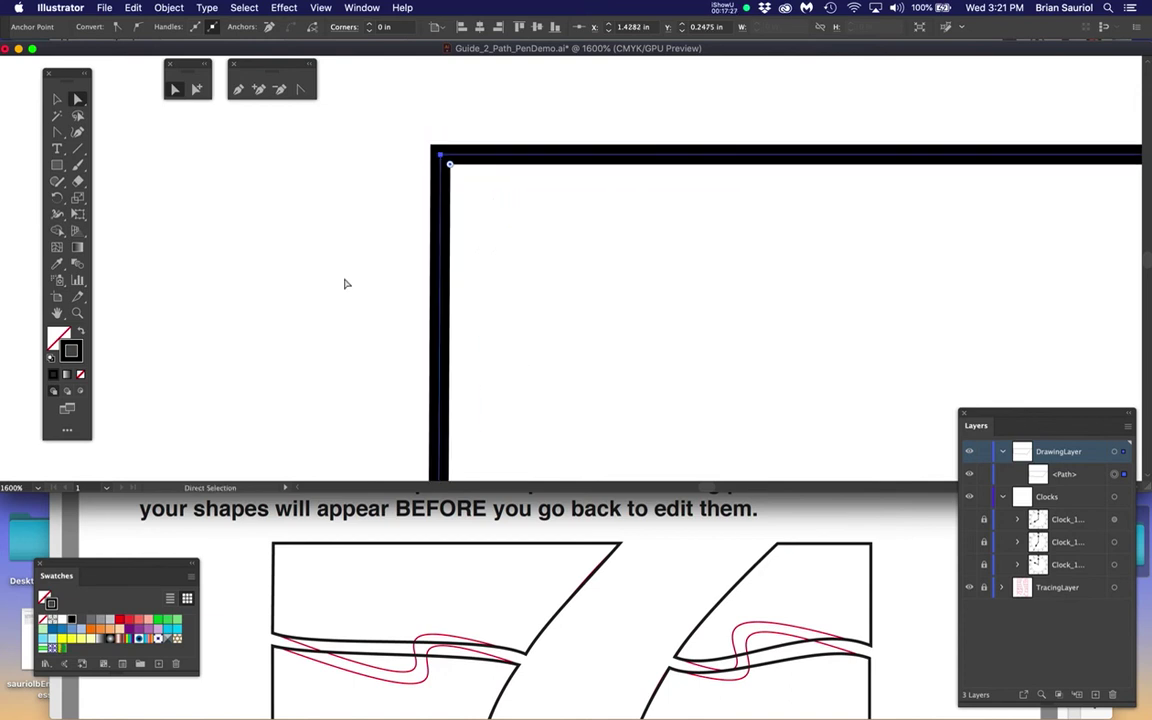
Step: Move the shape's lower-left anchor onto the guide's corner with the Direct Selection tool, at about X 1.43 in, Y 1.14 in
scroll(435, 307, down, 1)
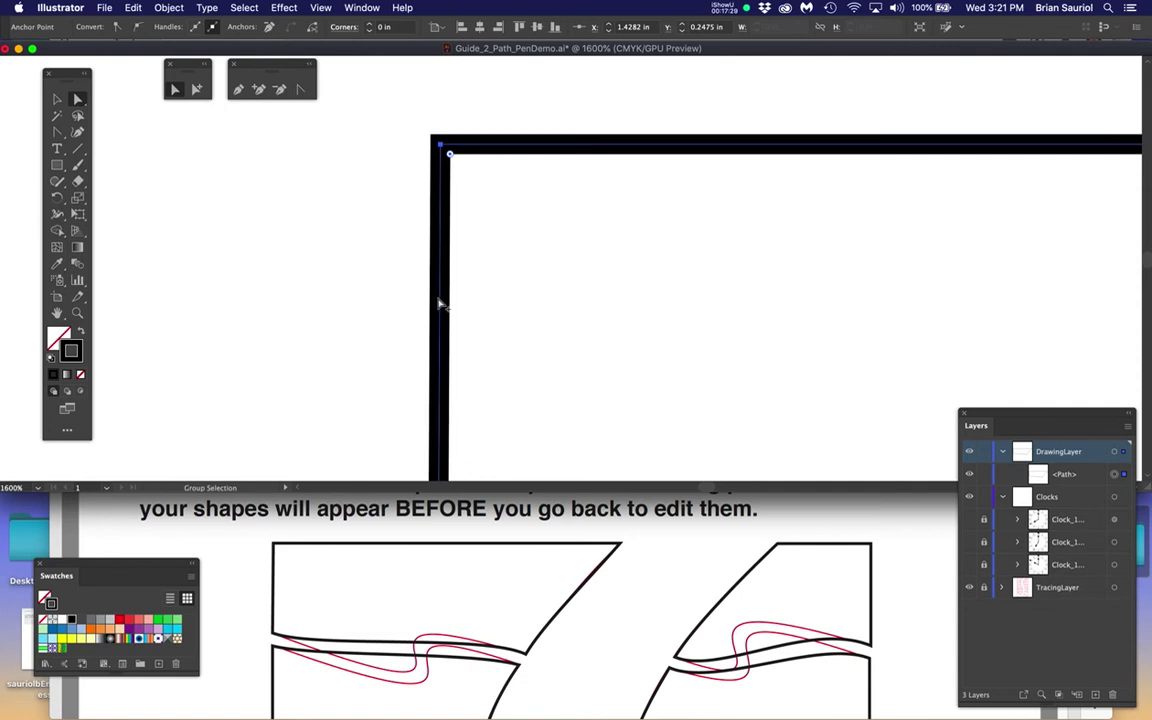
scroll(445, 305, down, 2)
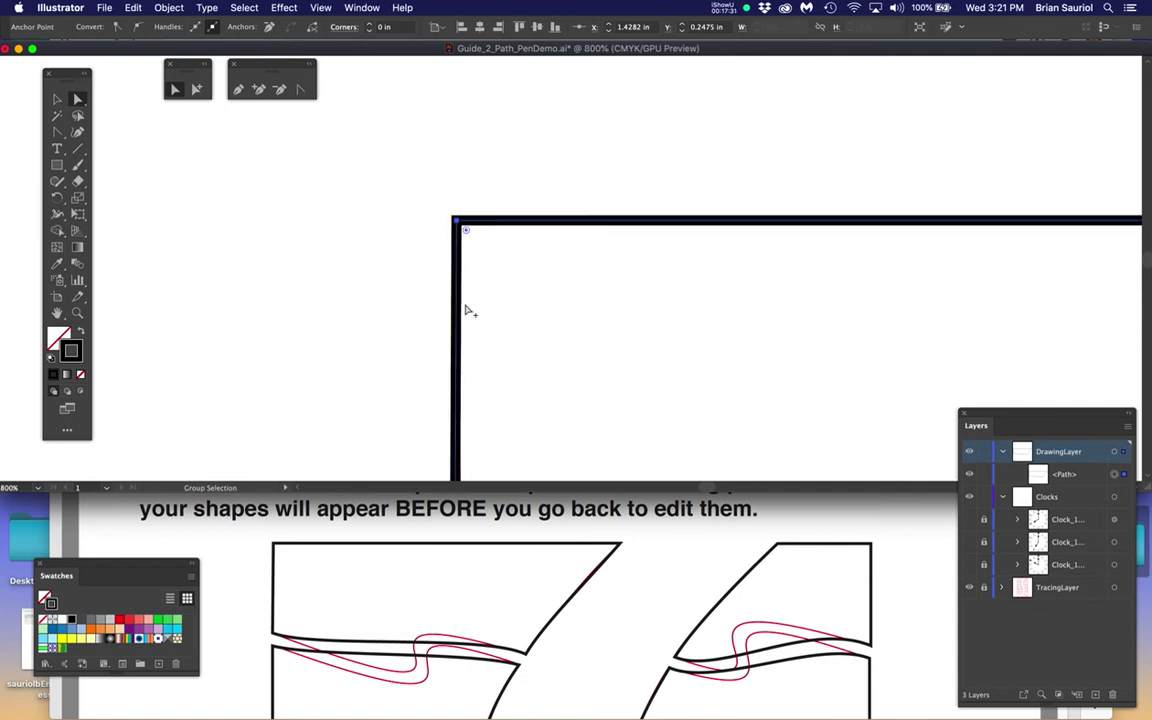
scroll(520, 300, down, 5)
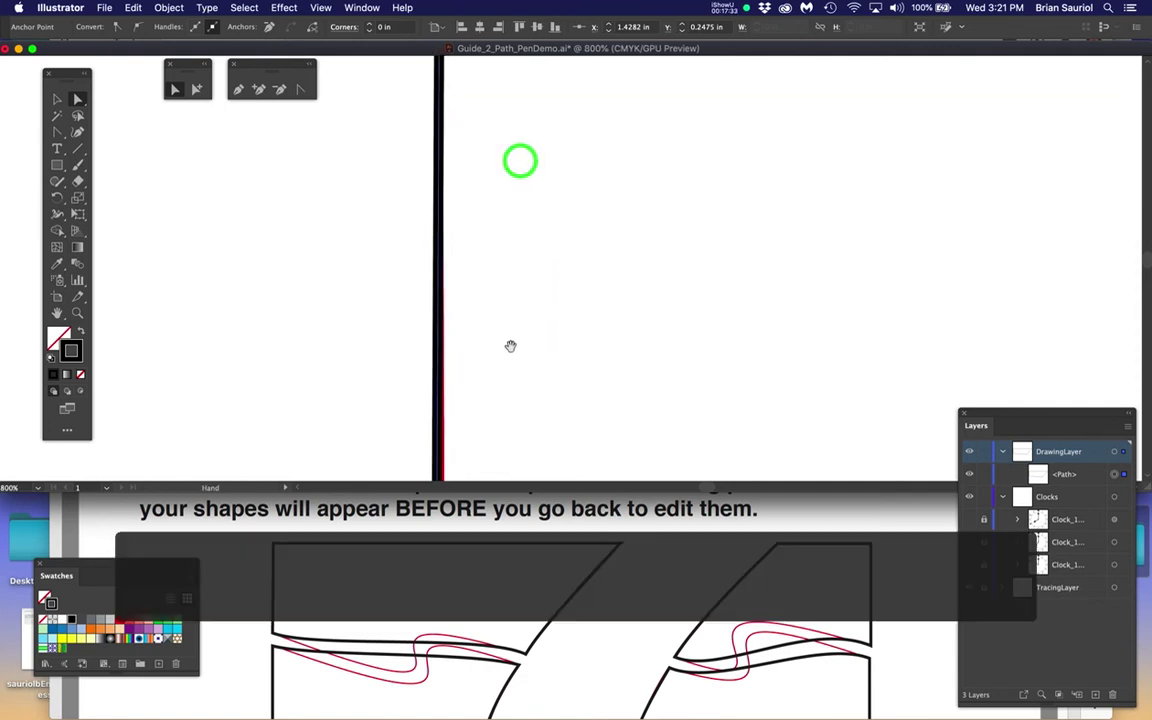
scroll(506, 244, down, 3)
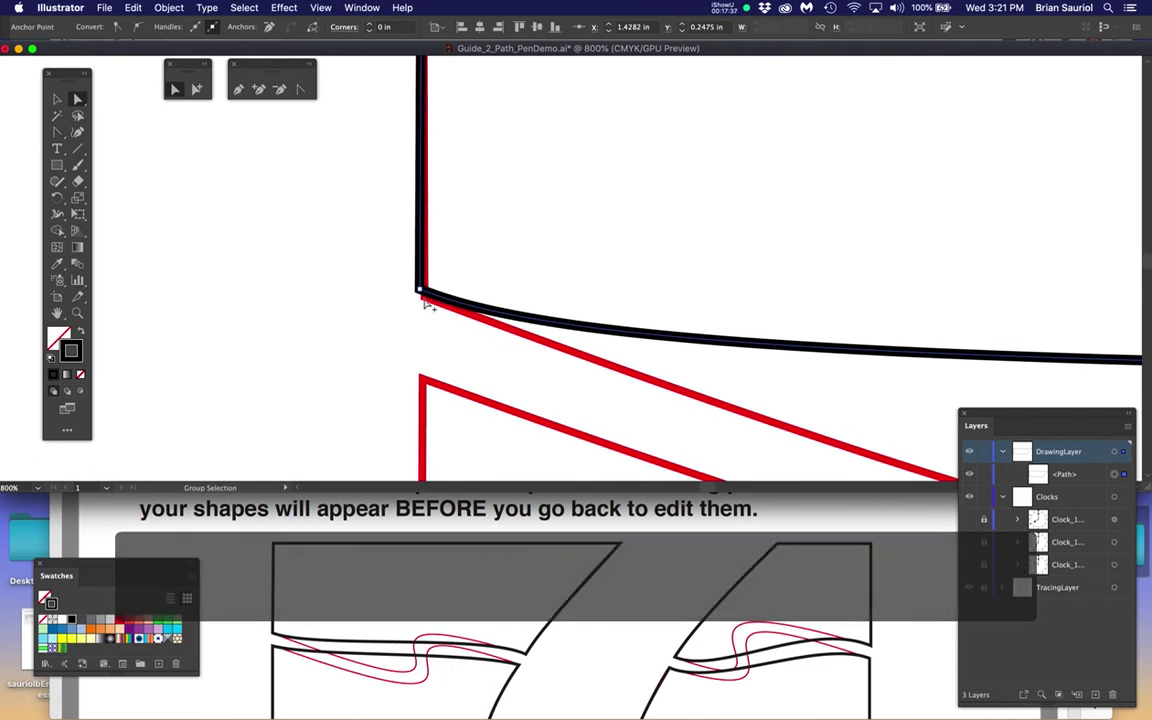
scroll(425, 315, up, 4)
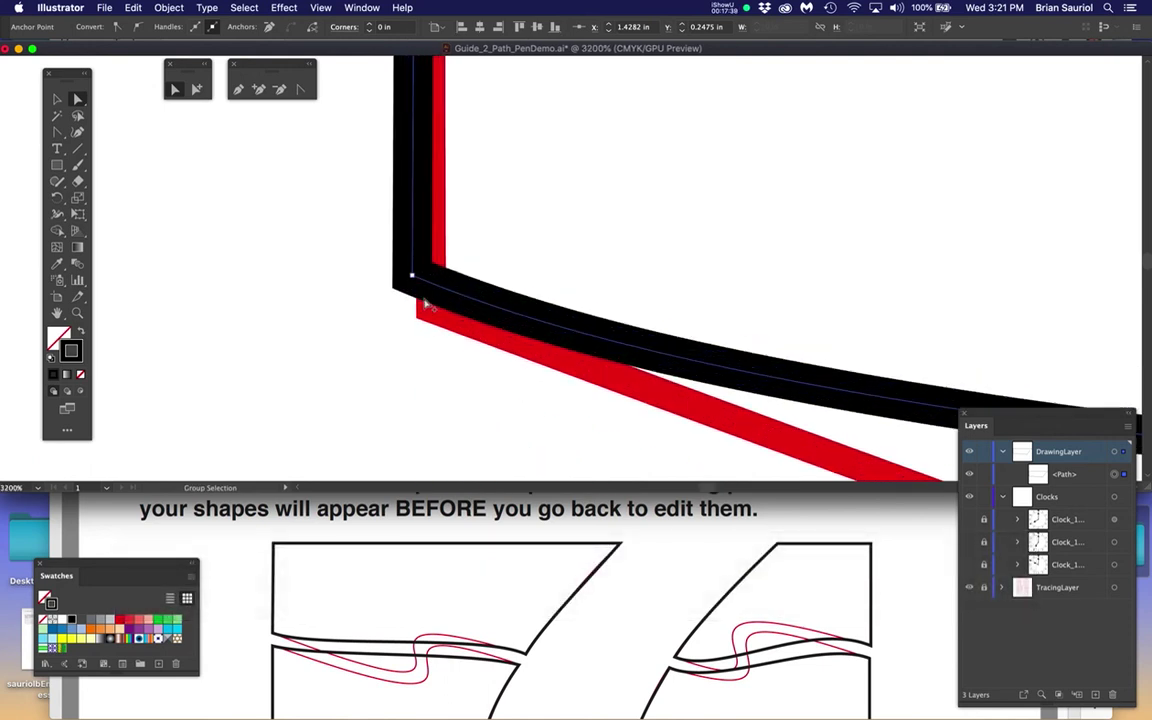
click(173, 90)
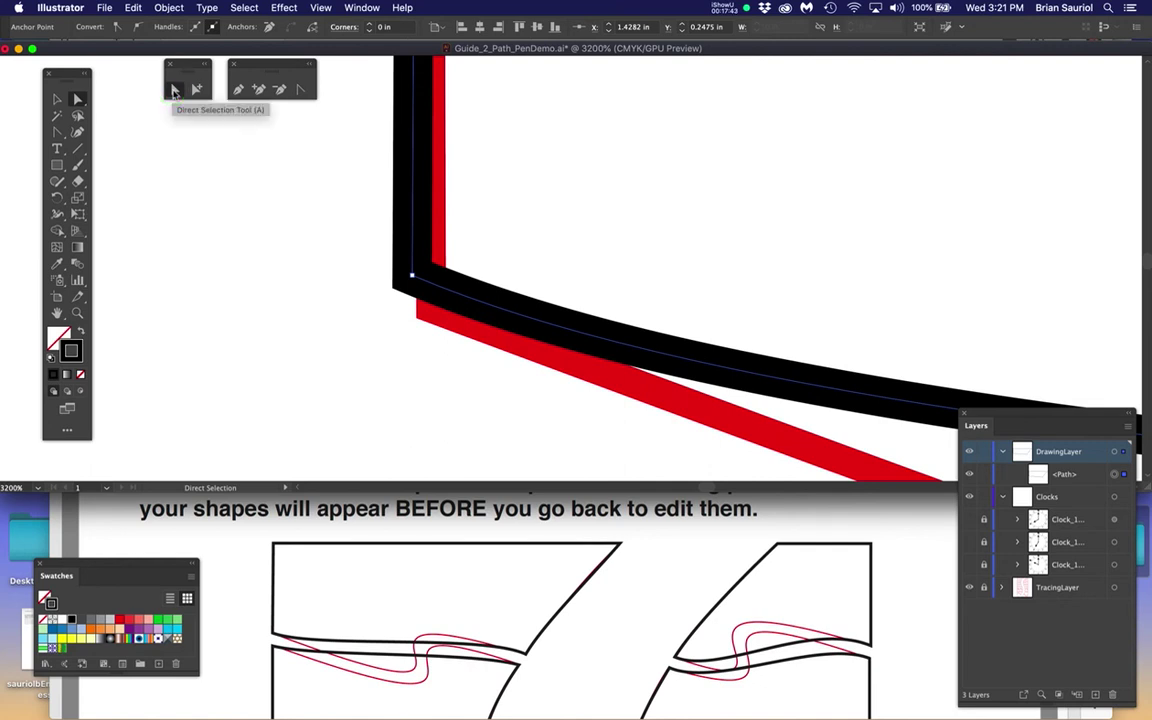
click(173, 90)
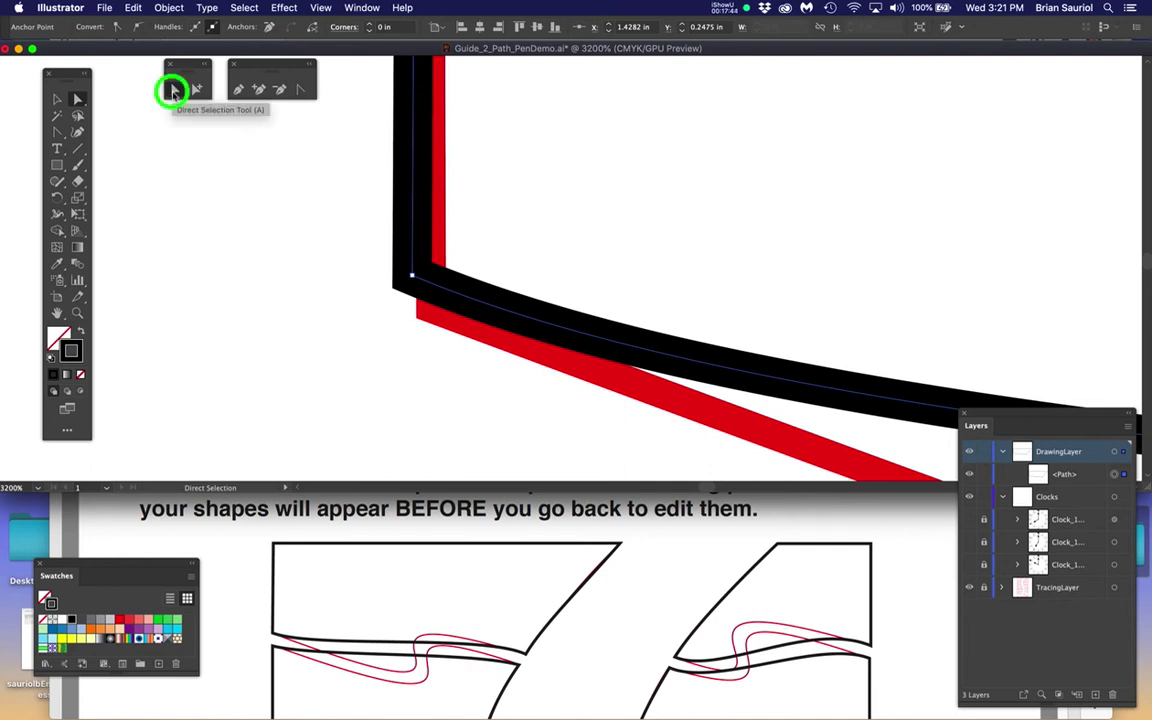
click(411, 276)
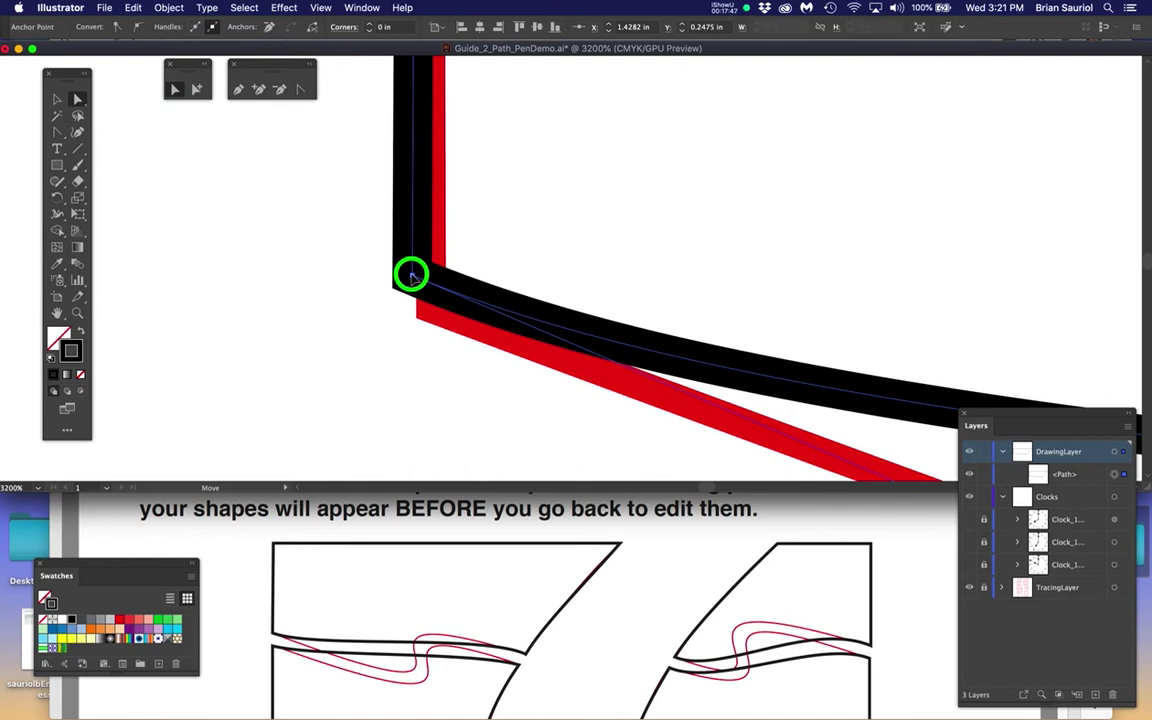
drag(411, 276, 362, 368)
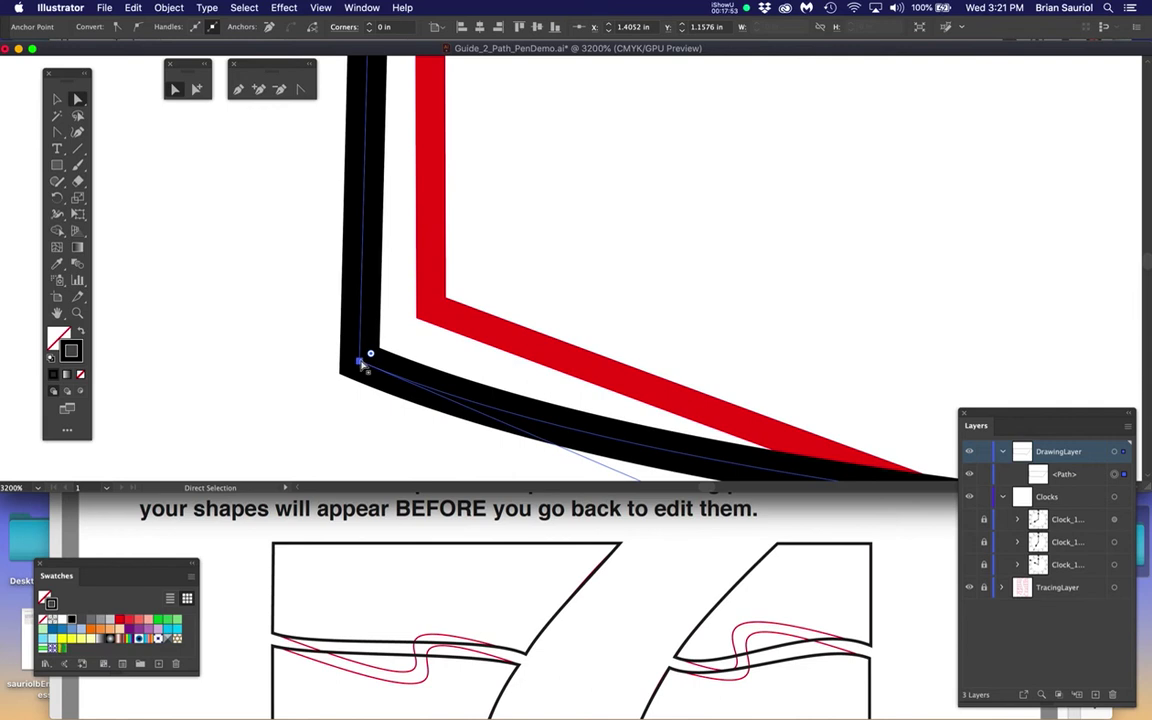
mouse_move(360, 363)
mouse_down()
mouse_move(399, 321)
mouse_move(433, 308)
mouse_up()
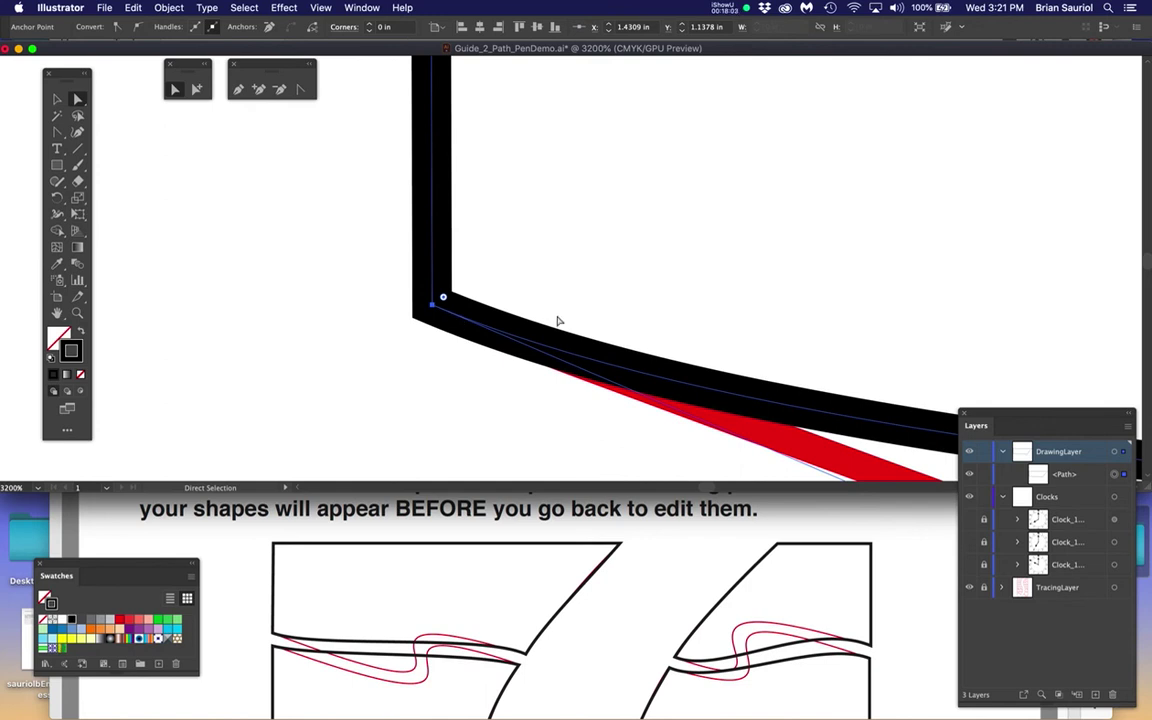
Step: Move the shape's lower-right anchor onto the guide's corner with the Direct Selection tool, at about X 3.90 in, Y 1.34 in
scroll(561, 318, down, 6)
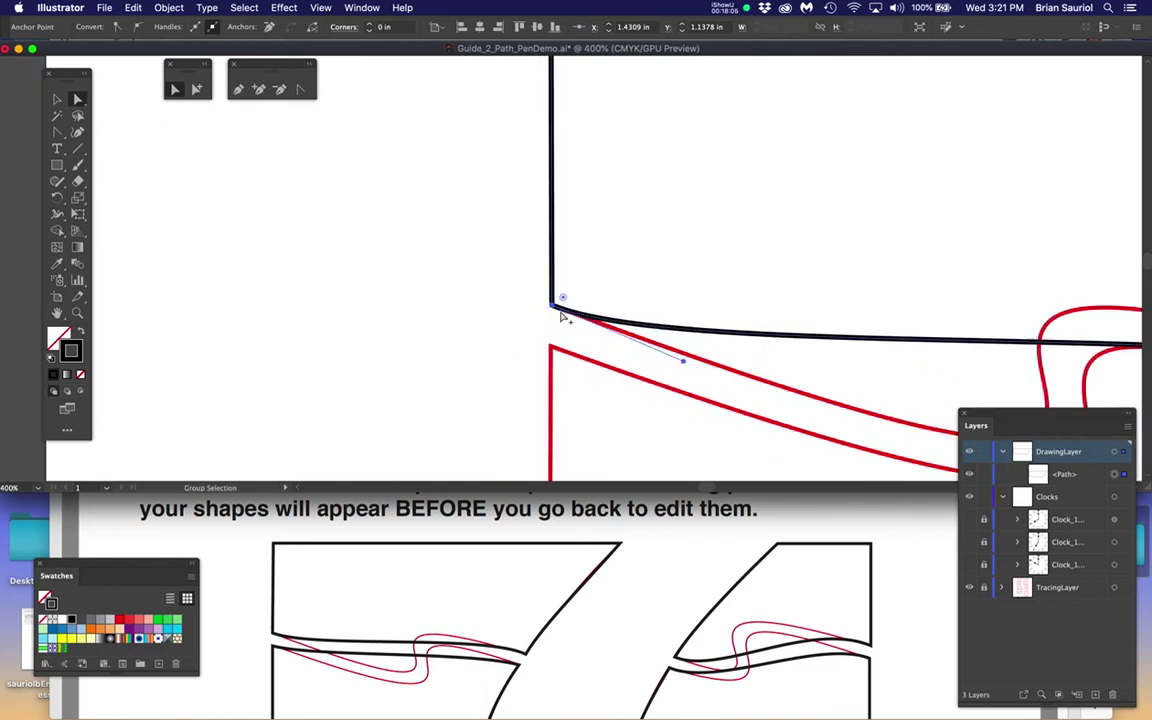
drag(760, 287, 349, 238)
drag(599, 267, 499, 252)
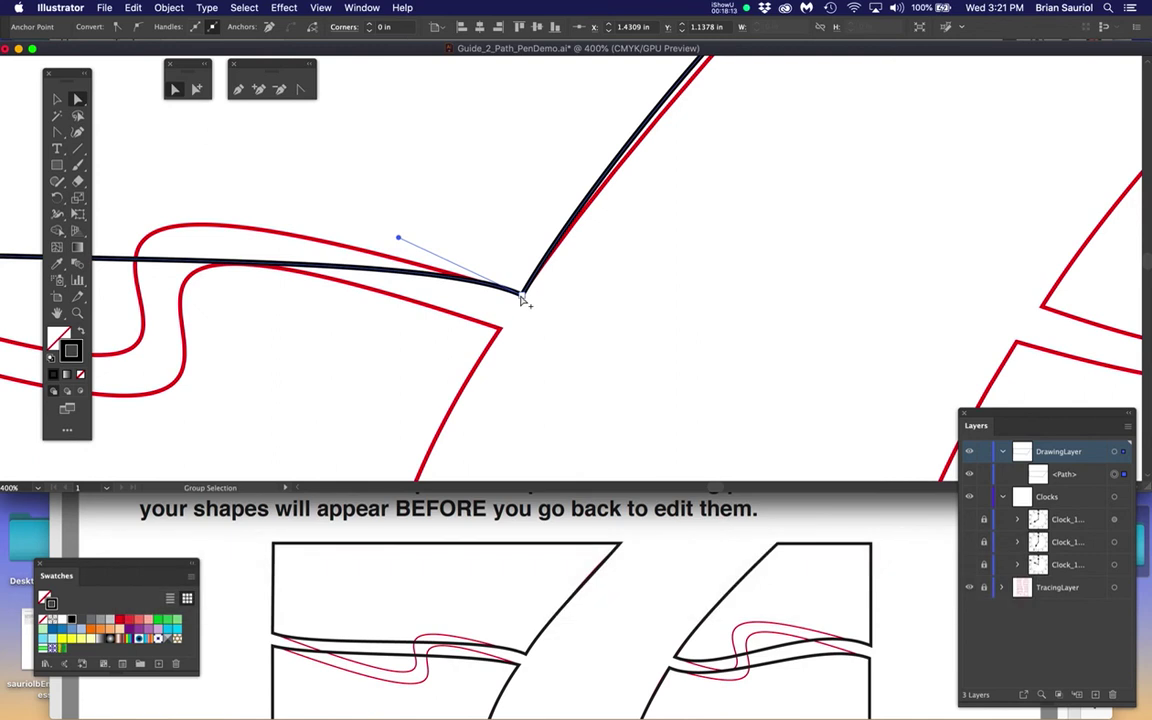
scroll(522, 305, up, 2)
scroll(522, 302, up, 2)
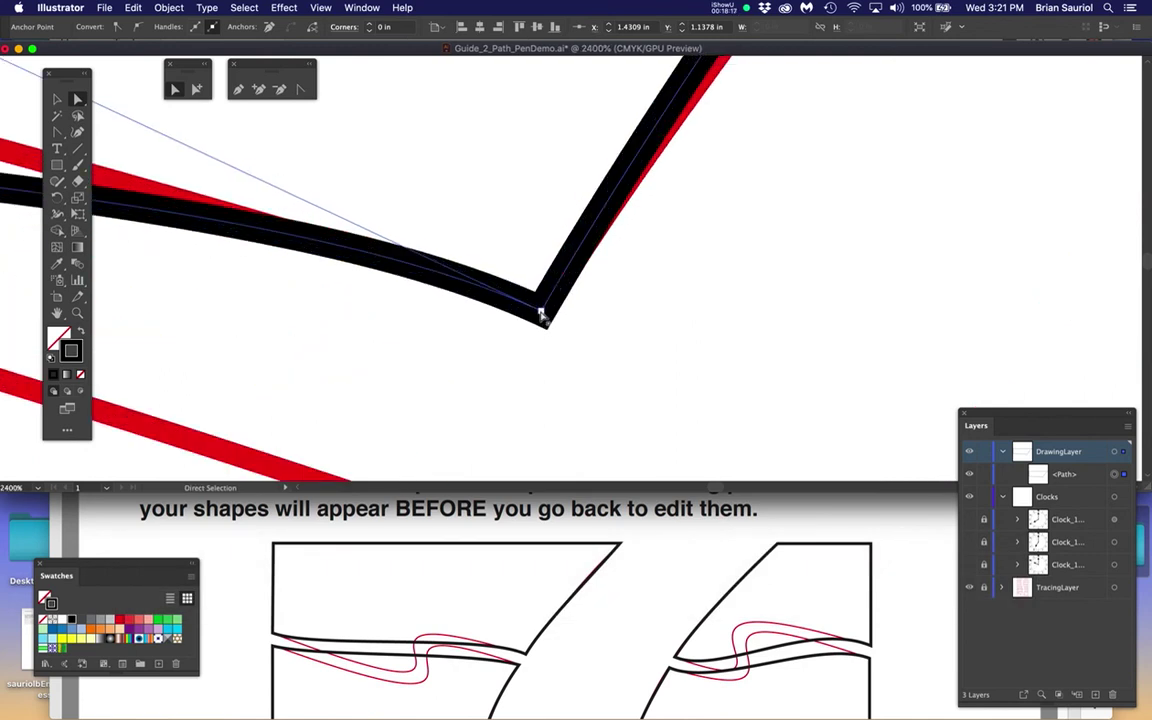
drag(540, 315, 540, 312)
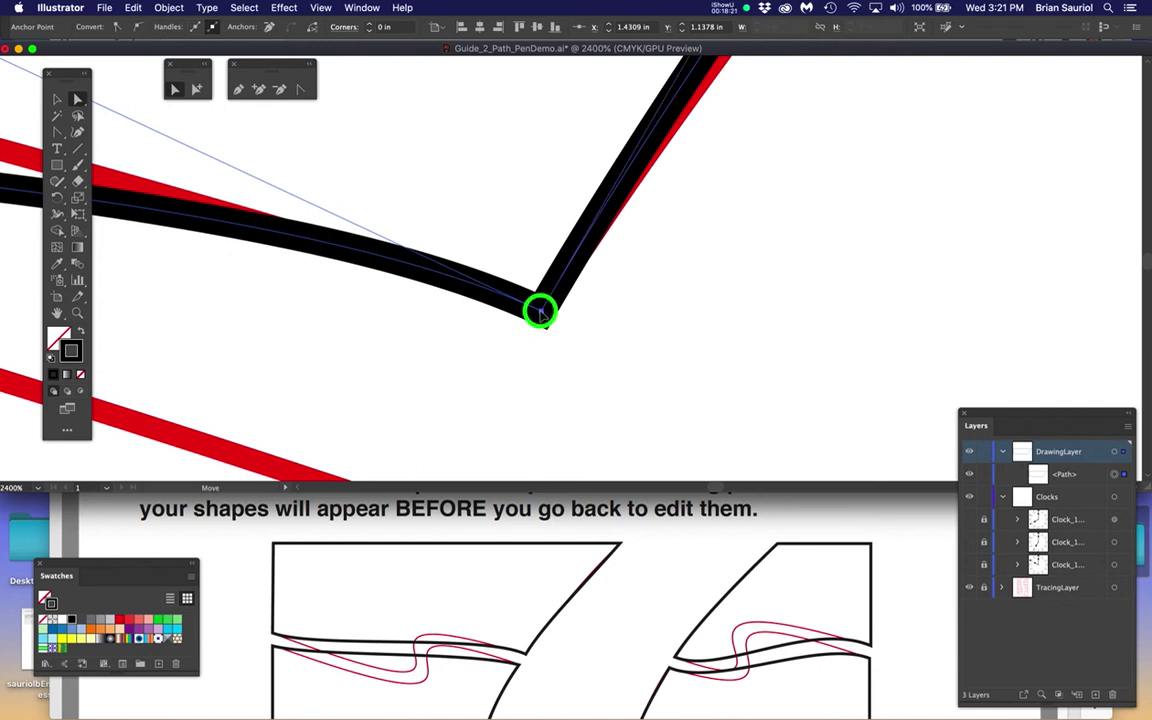
mouse_move(540, 312)
mouse_down()
mouse_move(568, 303)
mouse_move(630, 314)
mouse_move(546, 309)
mouse_up()
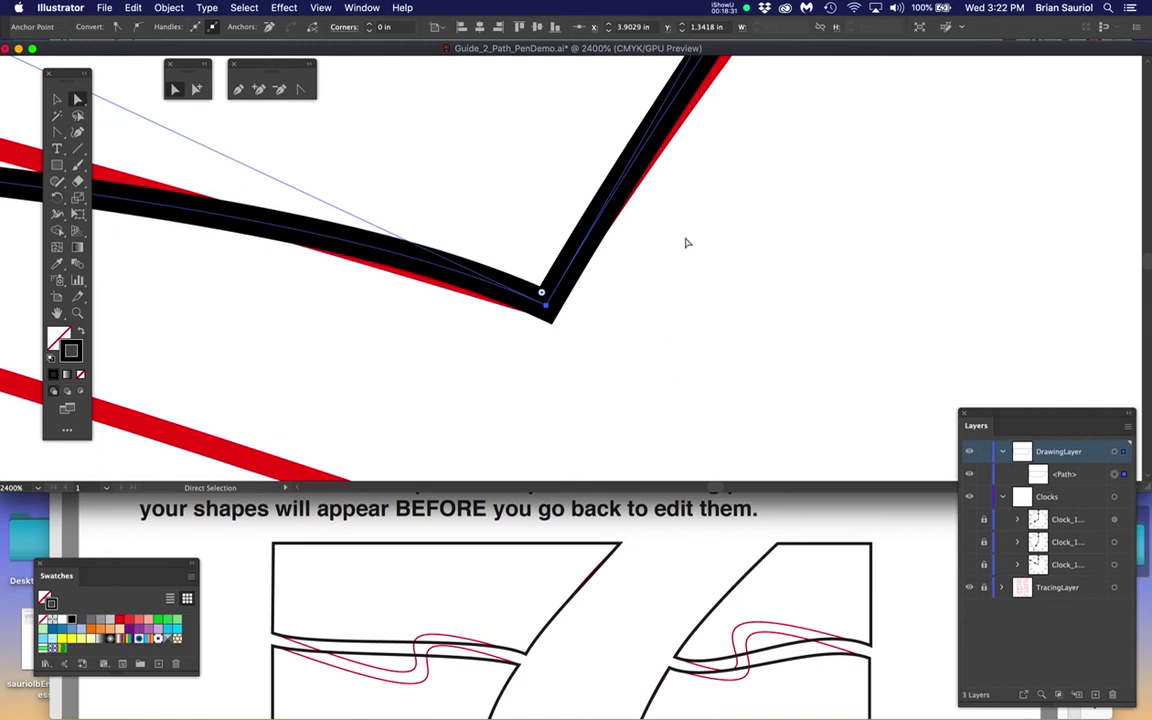
Step: Move the shape's upper-right anchor onto the guide's corner, at about X 4.83 in, Y 0.25 in, and save the document
scroll(689, 236, down, 3)
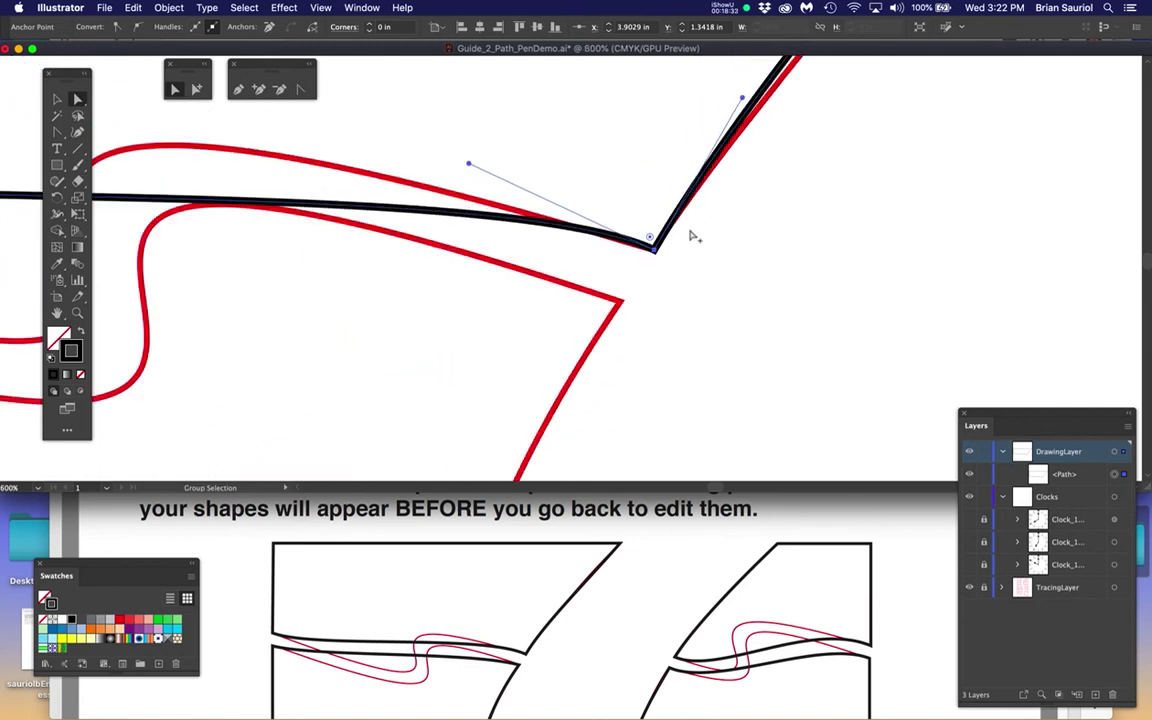
scroll(690, 234, down, 2)
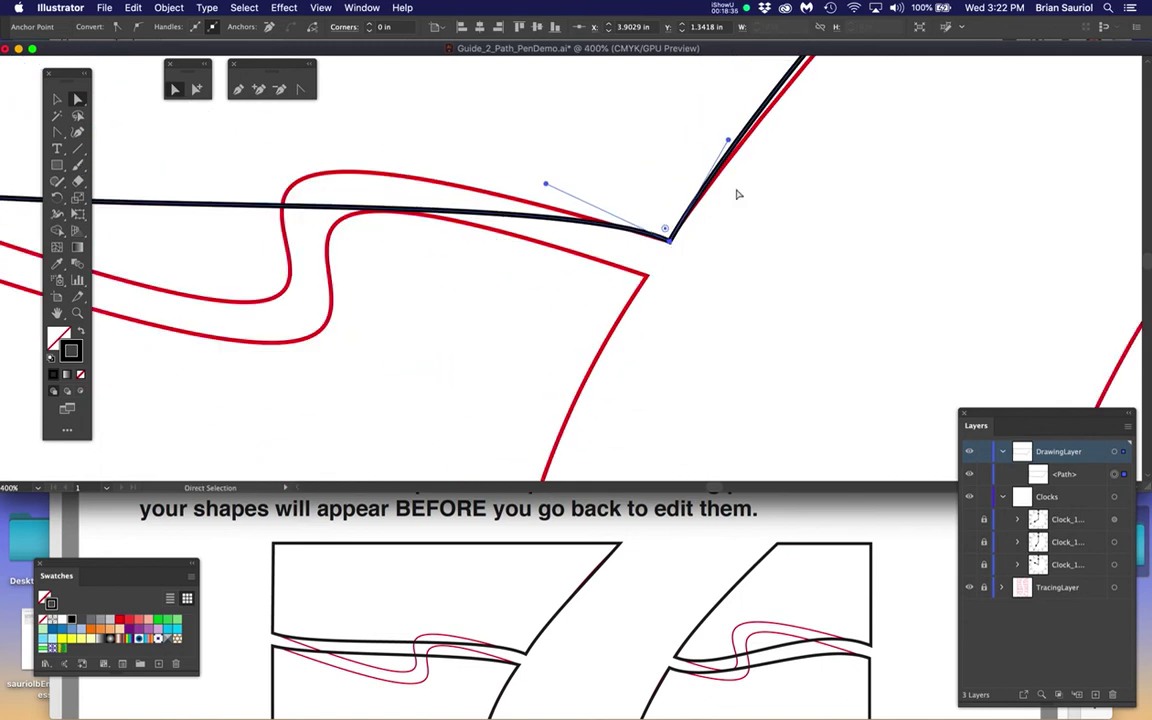
key(space)
drag(782, 177, 446, 453)
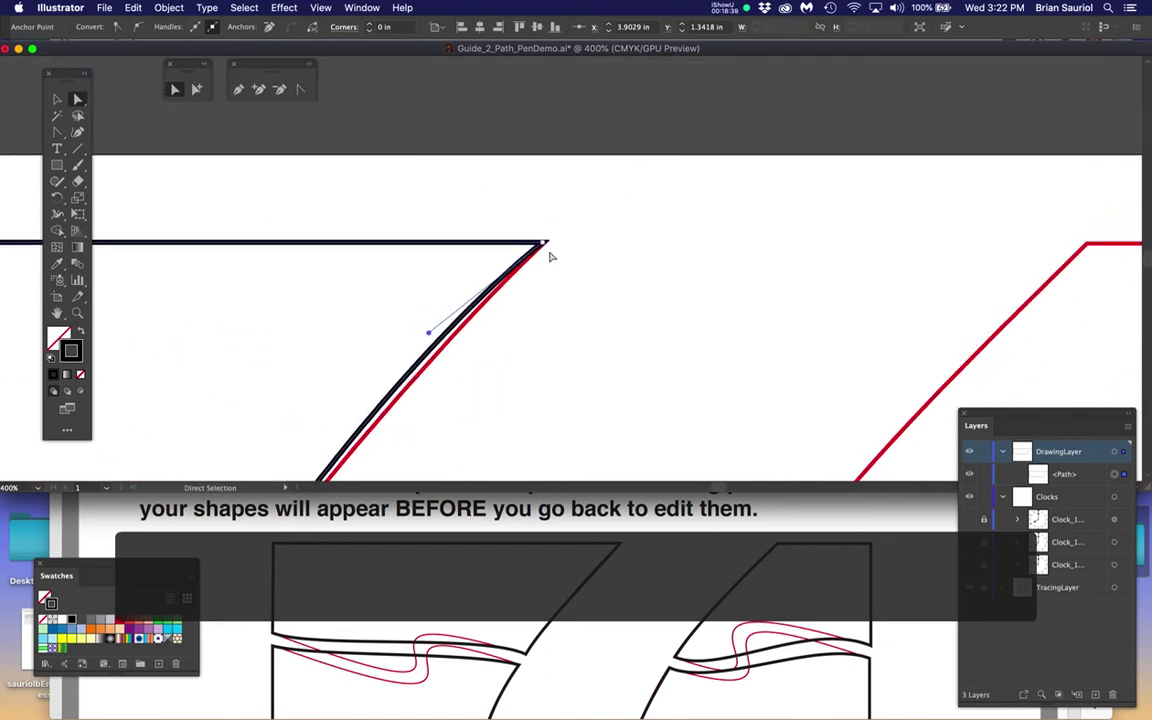
scroll(551, 245, up, 5)
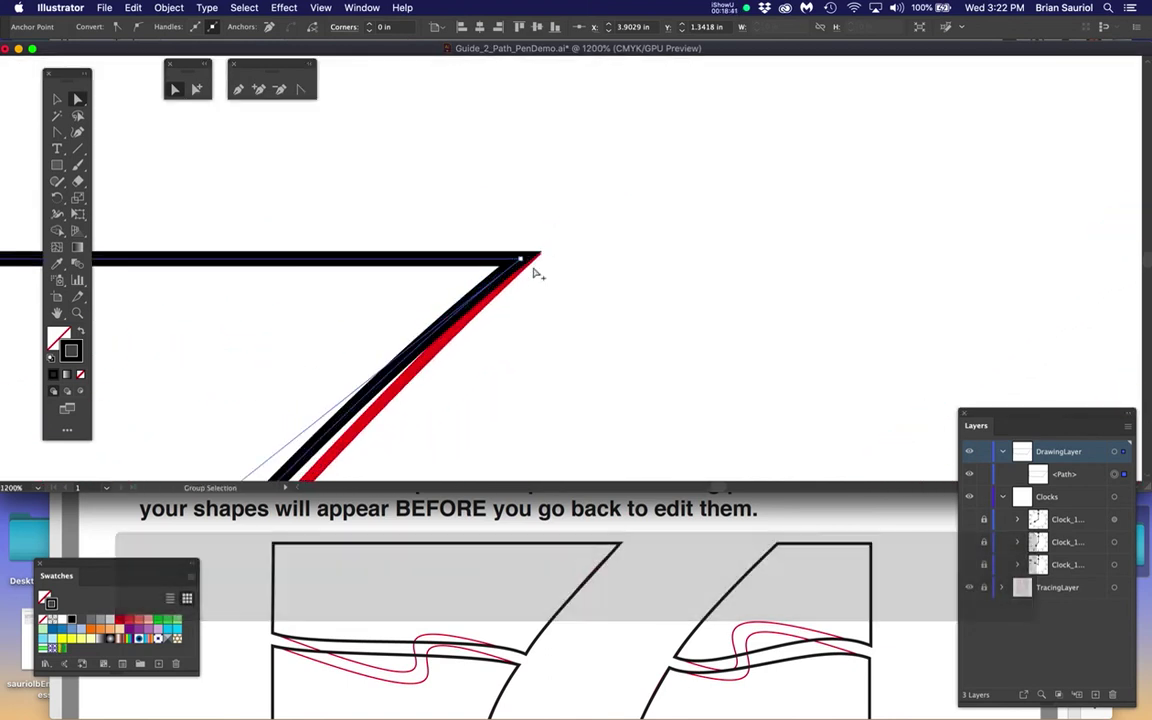
scroll(522, 259, up, 1)
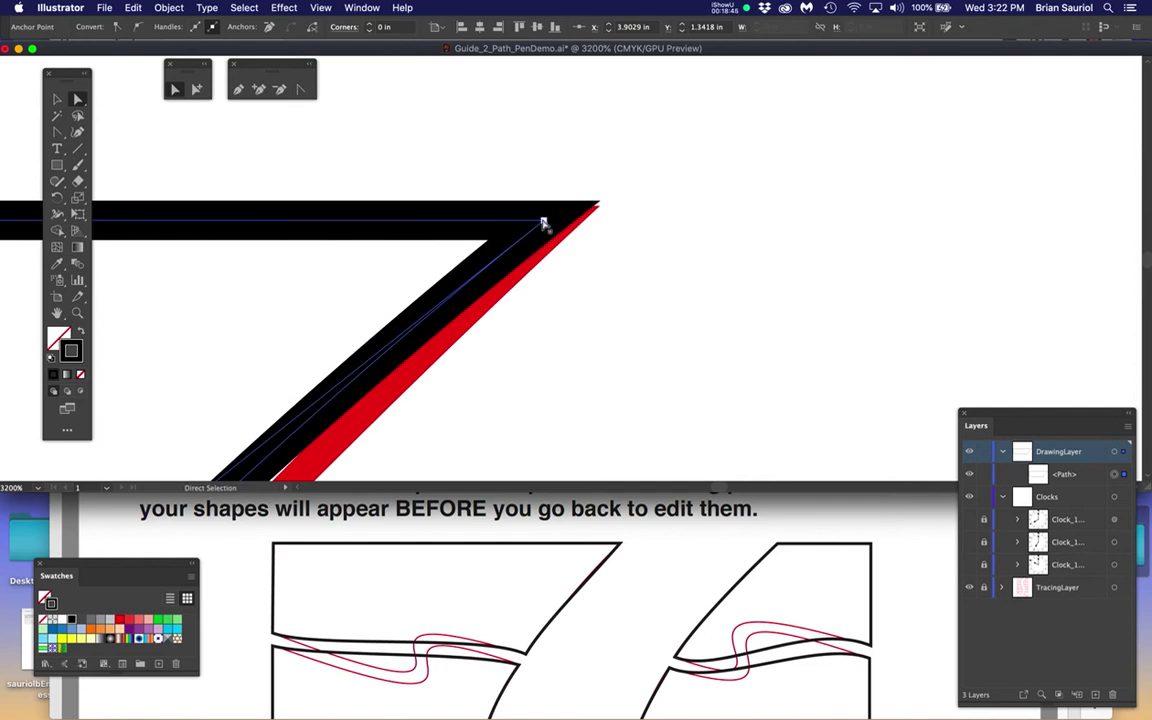
mouse_move(543, 222)
mouse_down()
mouse_move(537, 230)
mouse_move(420, 159)
mouse_move(549, 230)
mouse_up()
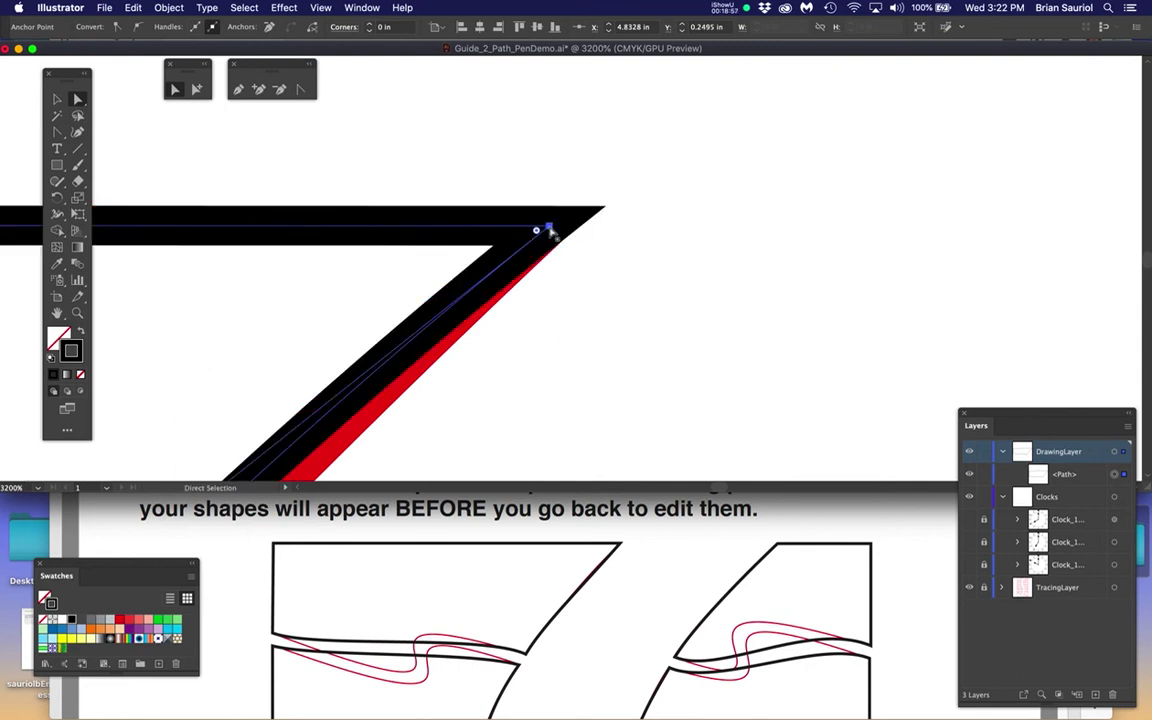
scroll(505, 277, down, 5)
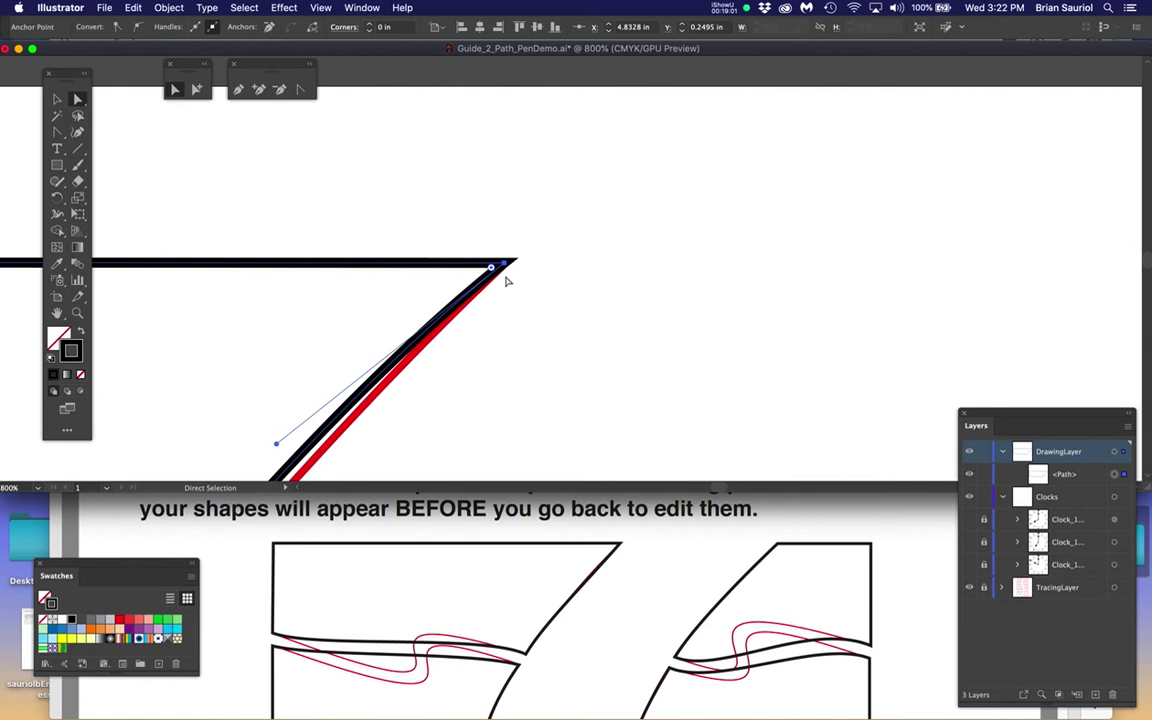
click(506, 281)
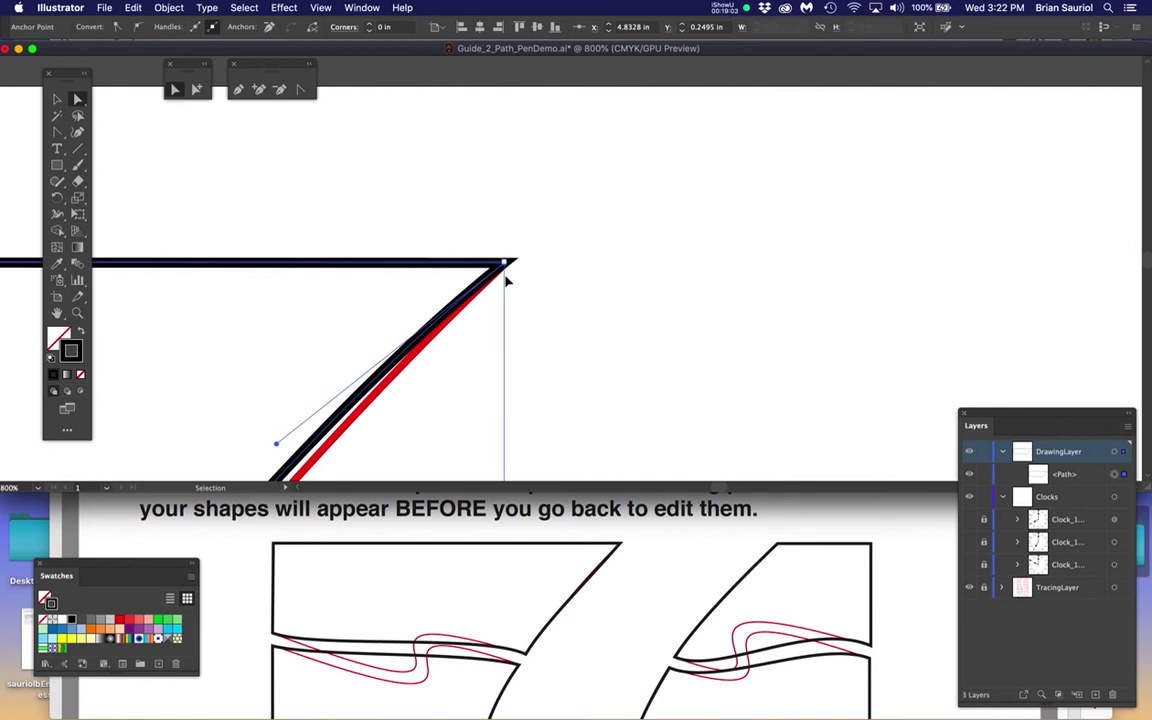
key(super+s)
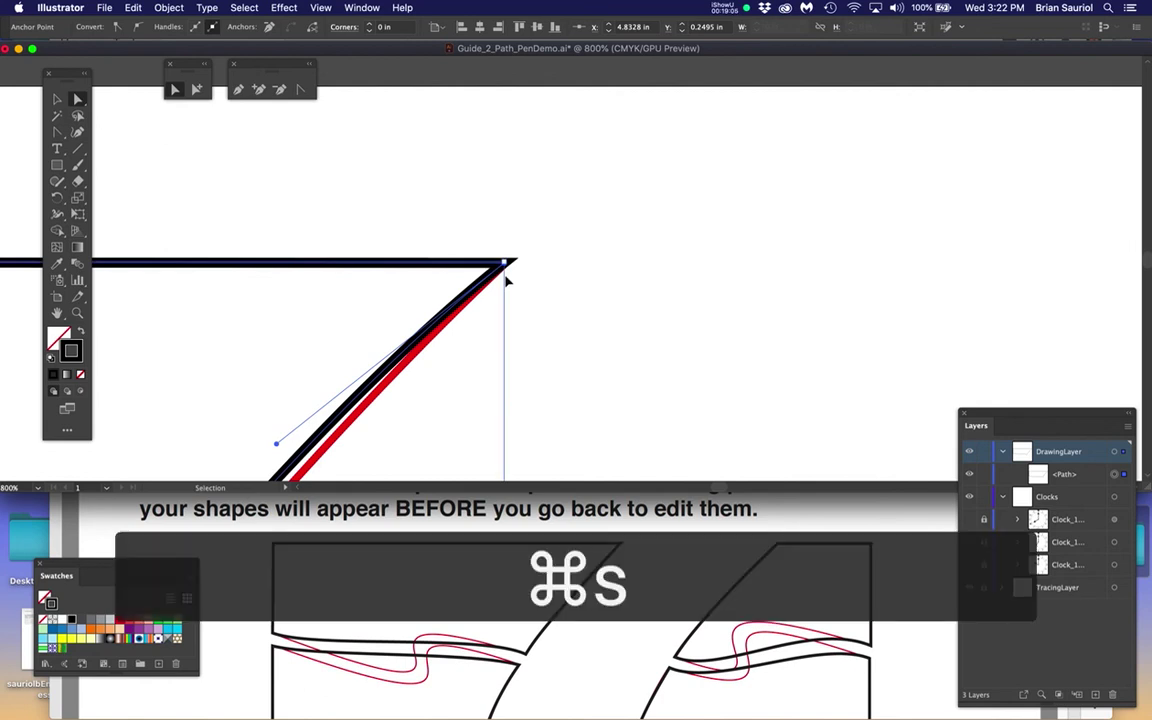
Step: Shift the Layers panel inward and enlarge the document window to nearly the full screen height
scroll(581, 345, down, 5)
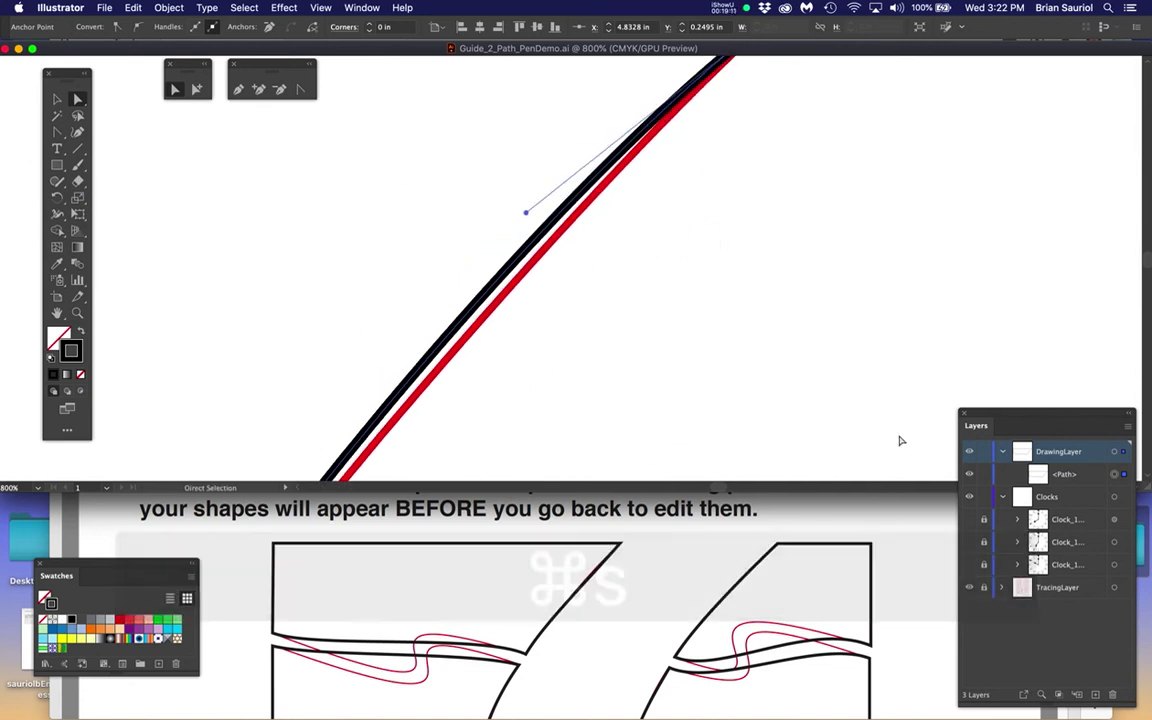
drag(1005, 418, 887, 405)
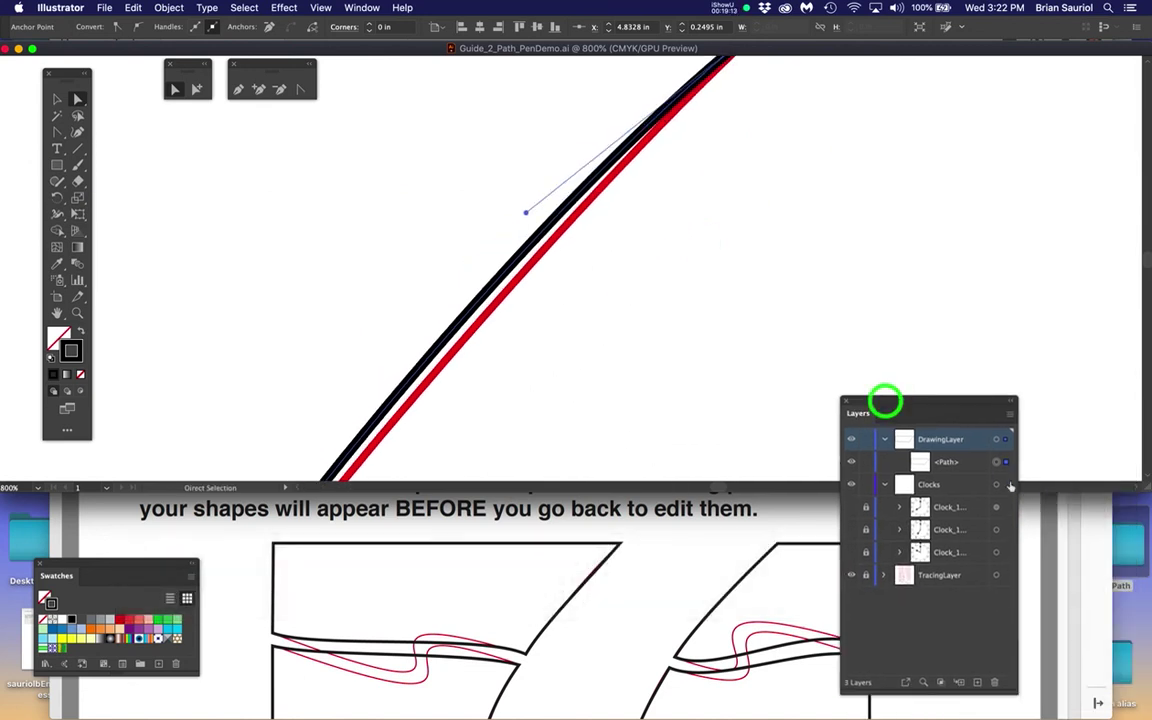
drag(1147, 490, 1141, 708)
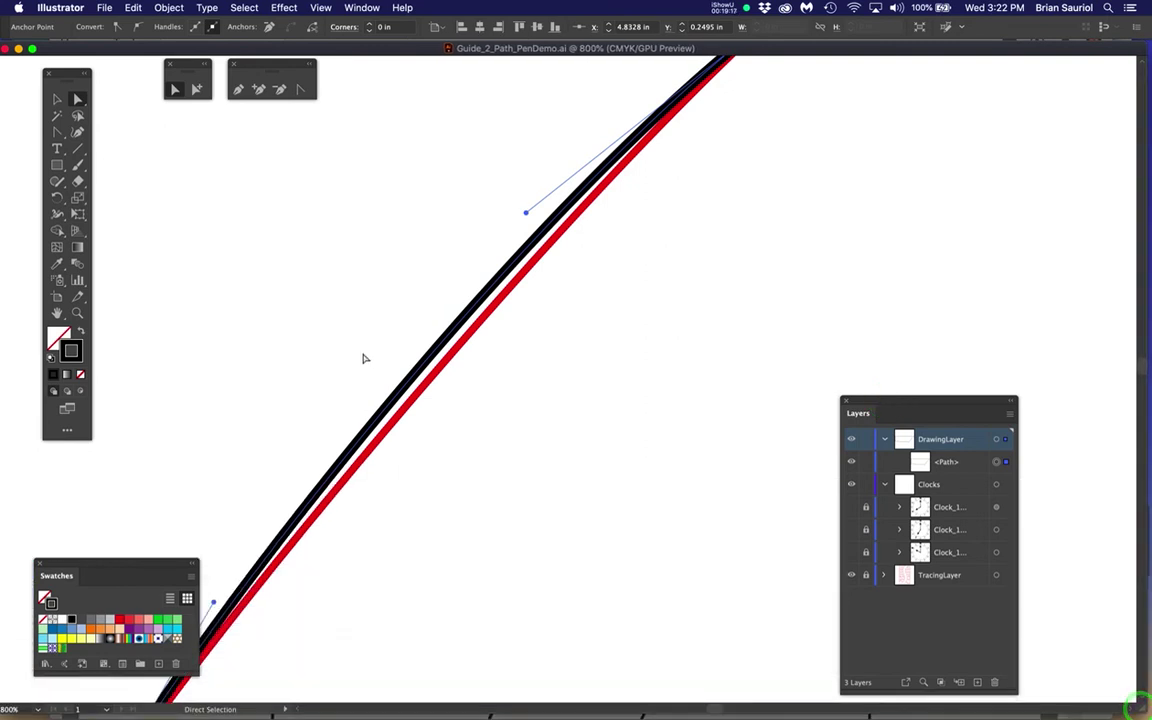
Step: Select the whole path so its anchors and the right edge's handlebars show, and shift the Layers panel slightly aside
scroll(363, 360, down, 2)
scroll(370, 362, up, 1)
key(space)
drag(568, 355, 642, 352)
click(700, 305)
click(594, 278)
scroll(474, 304, down, 1)
drag(334, 365, 728, 275)
scroll(424, 333, down, 1)
drag(424, 333, 491, 337)
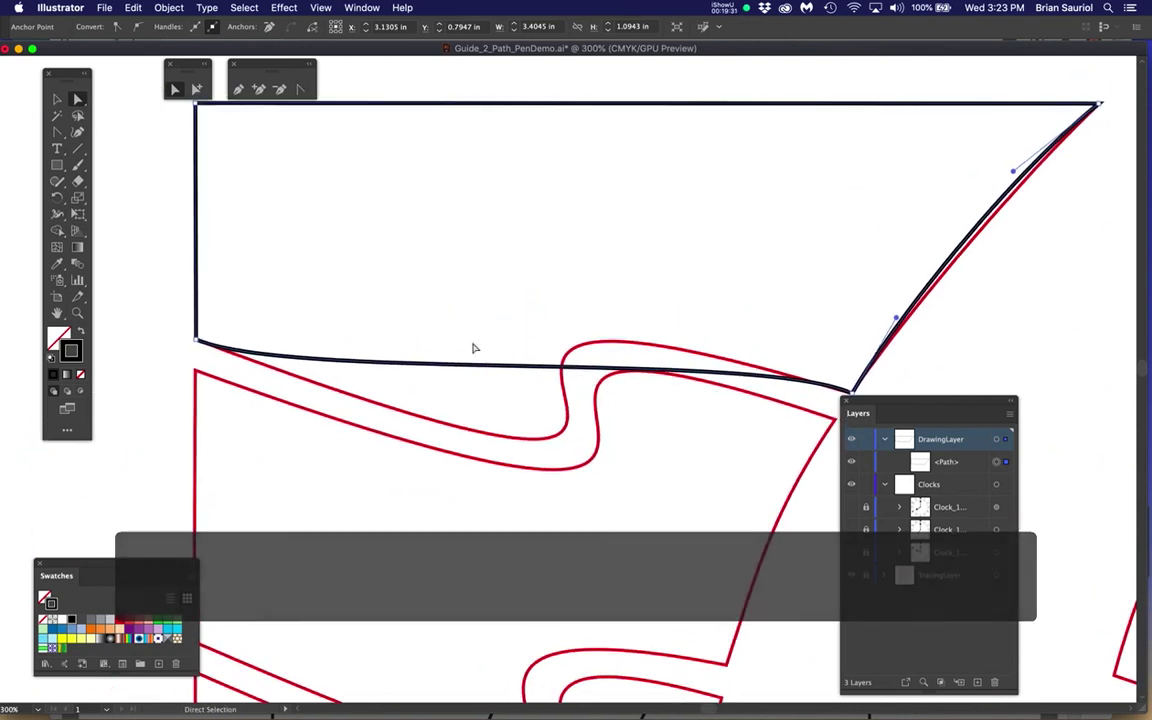
click(897, 404)
drag(897, 404, 918, 400)
click(51, 300)
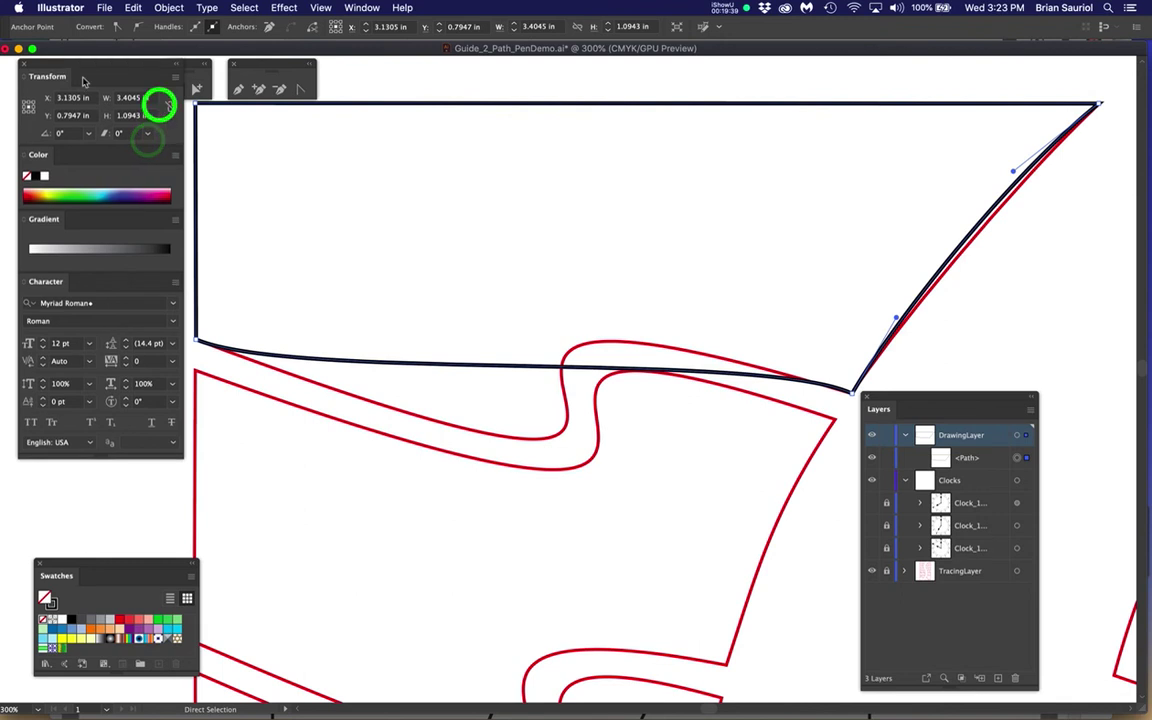
drag(89, 73, 393, 148)
click(350, 143)
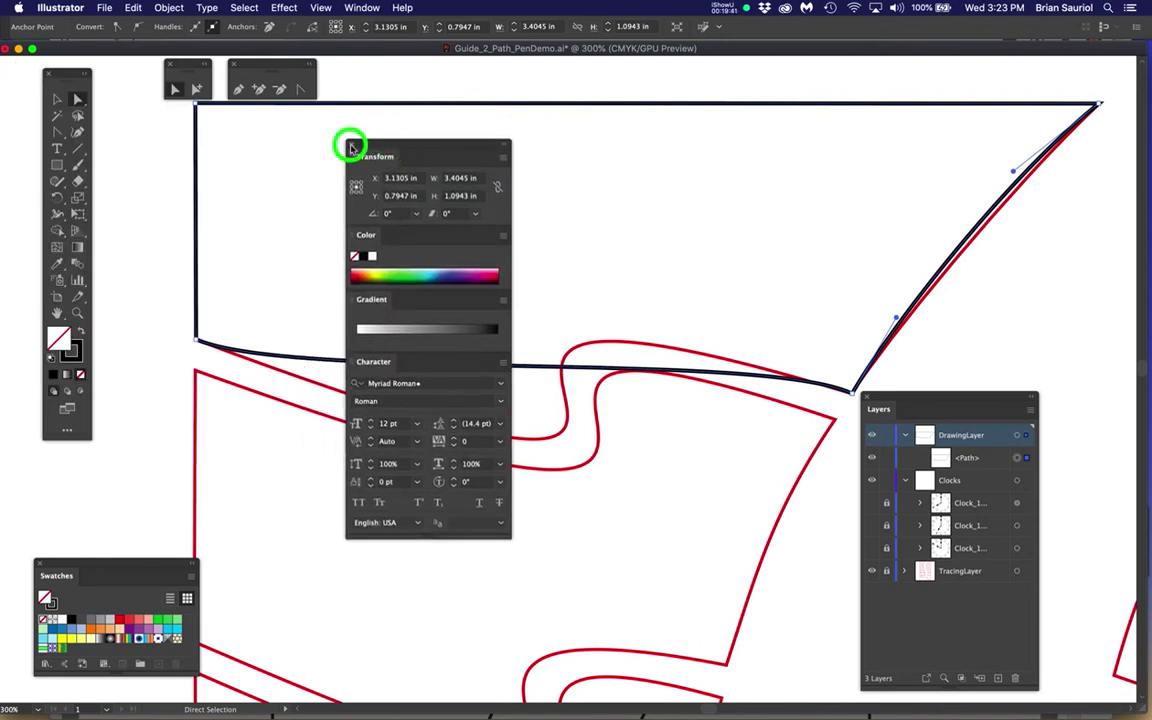
Step: Fill the shape with white, and set its fill back to none
click(58, 340)
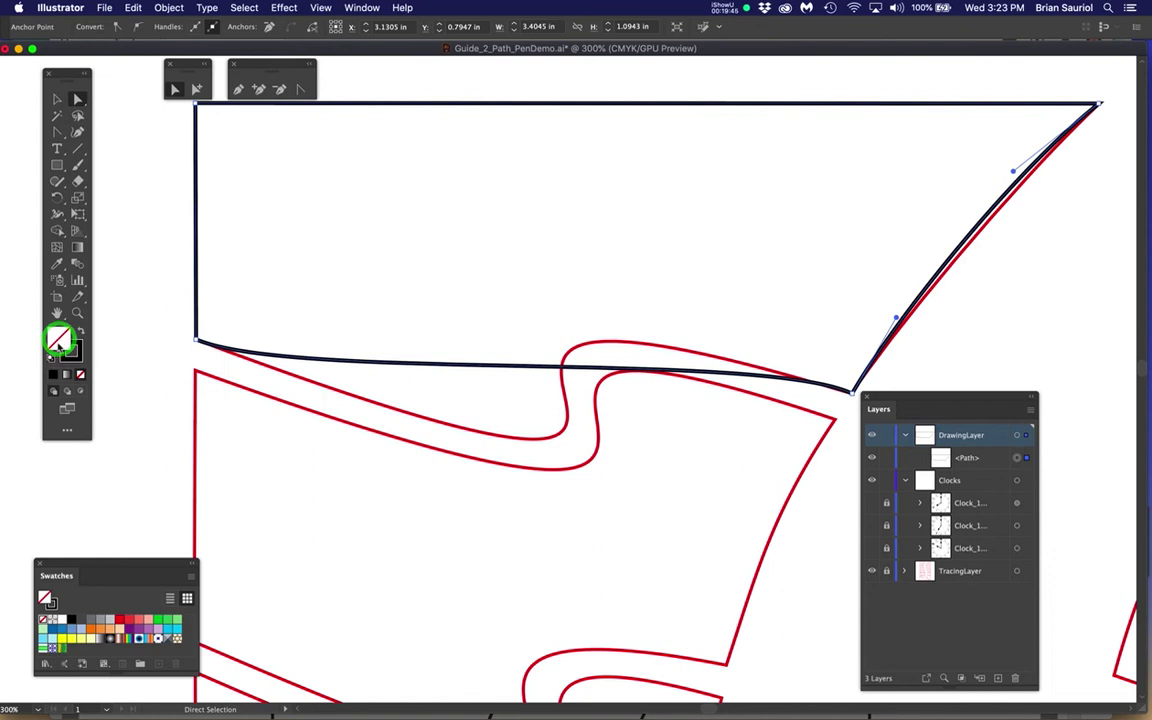
click(60, 341)
click(60, 620)
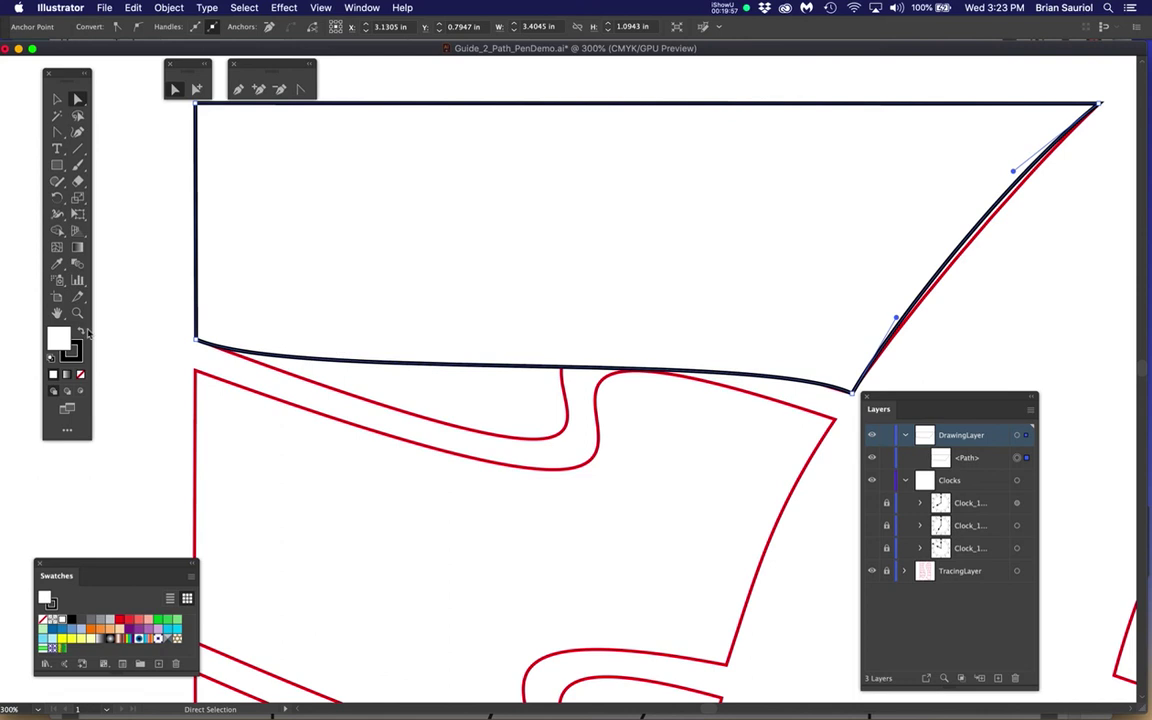
click(80, 375)
Step: Adjust the upper-right anchor's handlebar until the upper part of the slanted right edge covers the red guide
key(space)
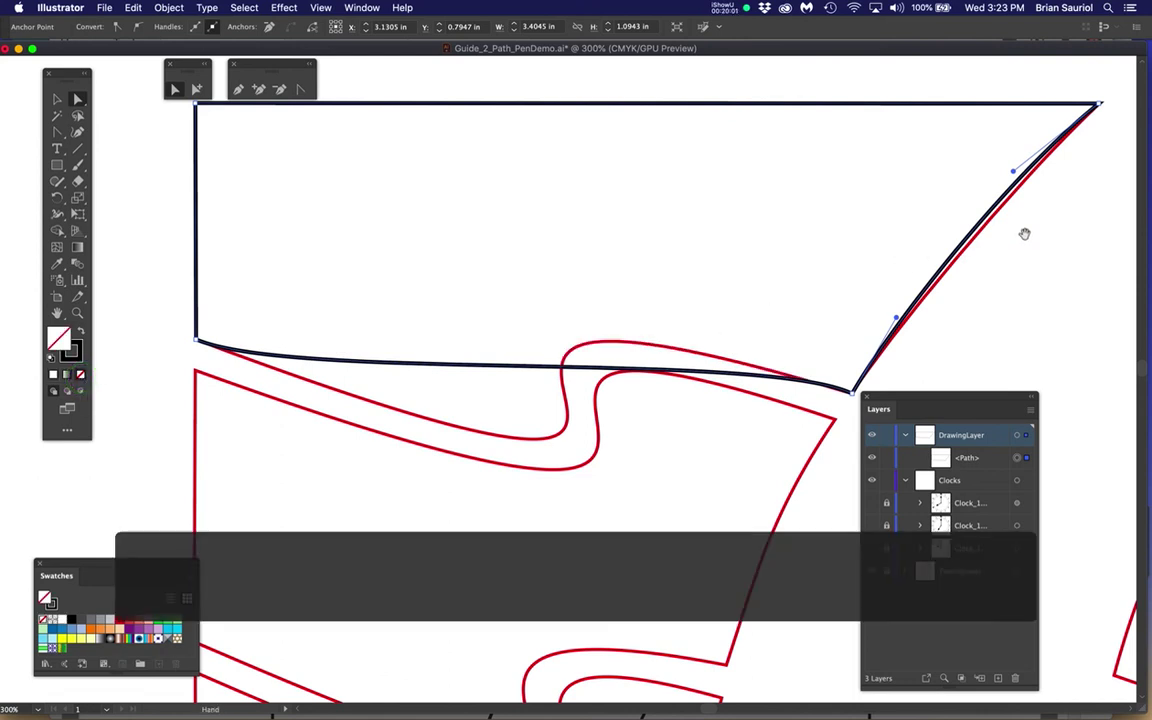
drag(918, 255, 678, 291)
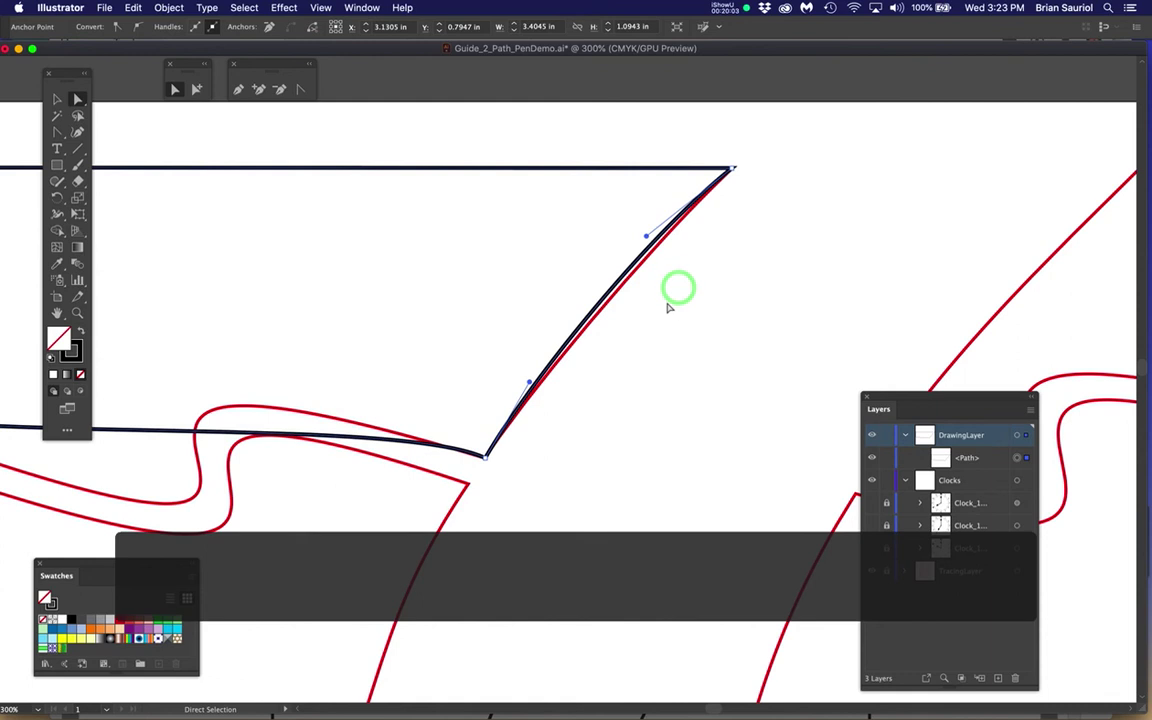
scroll(670, 308, up, 2)
scroll(670, 308, down, 1)
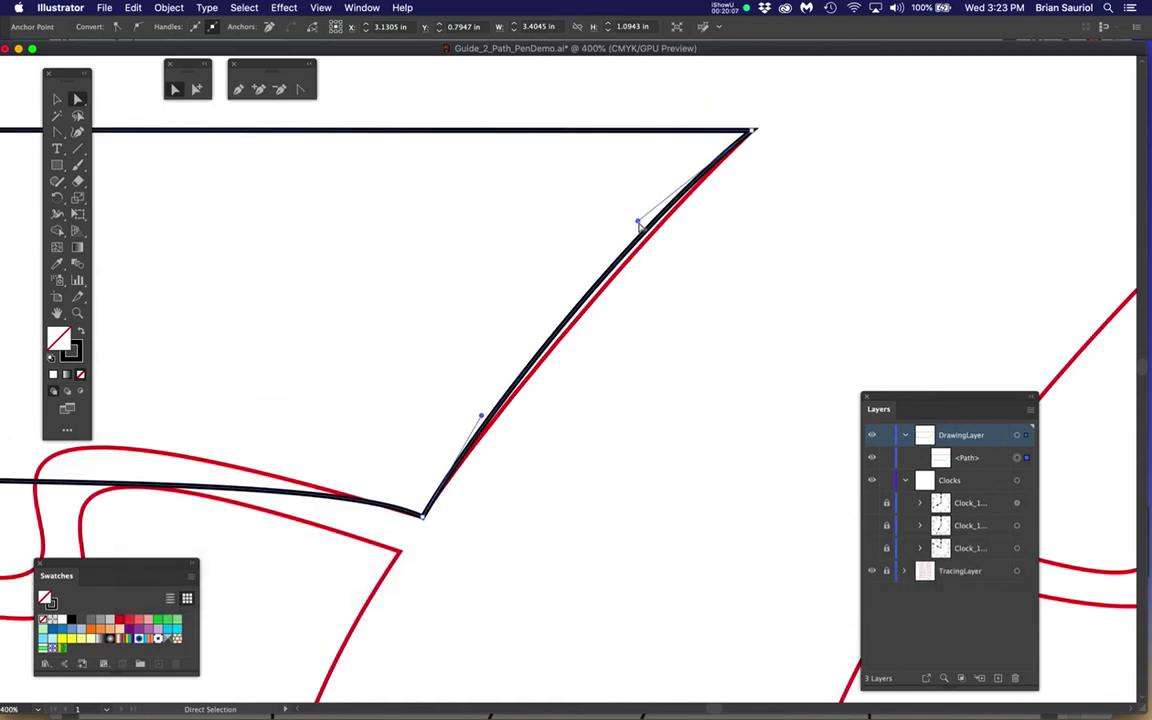
drag(638, 222, 712, 278)
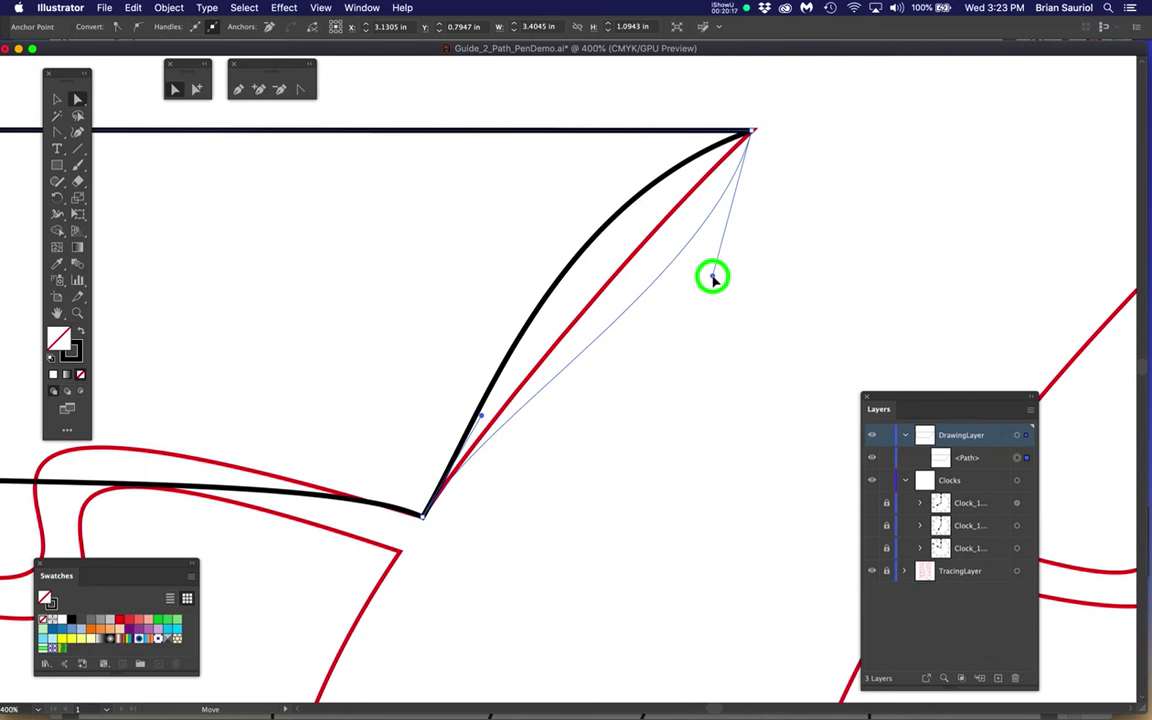
drag(712, 278, 638, 226)
scroll(786, 157, up, 2)
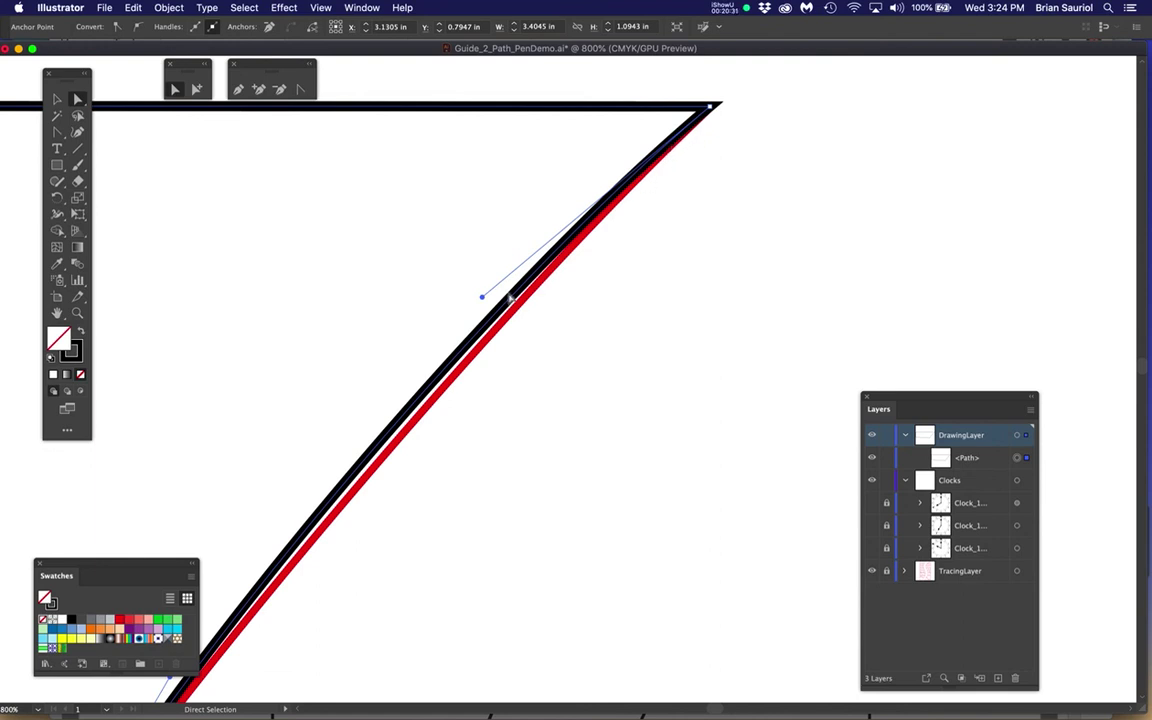
mouse_move(482, 300)
mouse_down()
mouse_move(460, 278)
mouse_move(470, 262)
mouse_move(518, 287)
mouse_up()
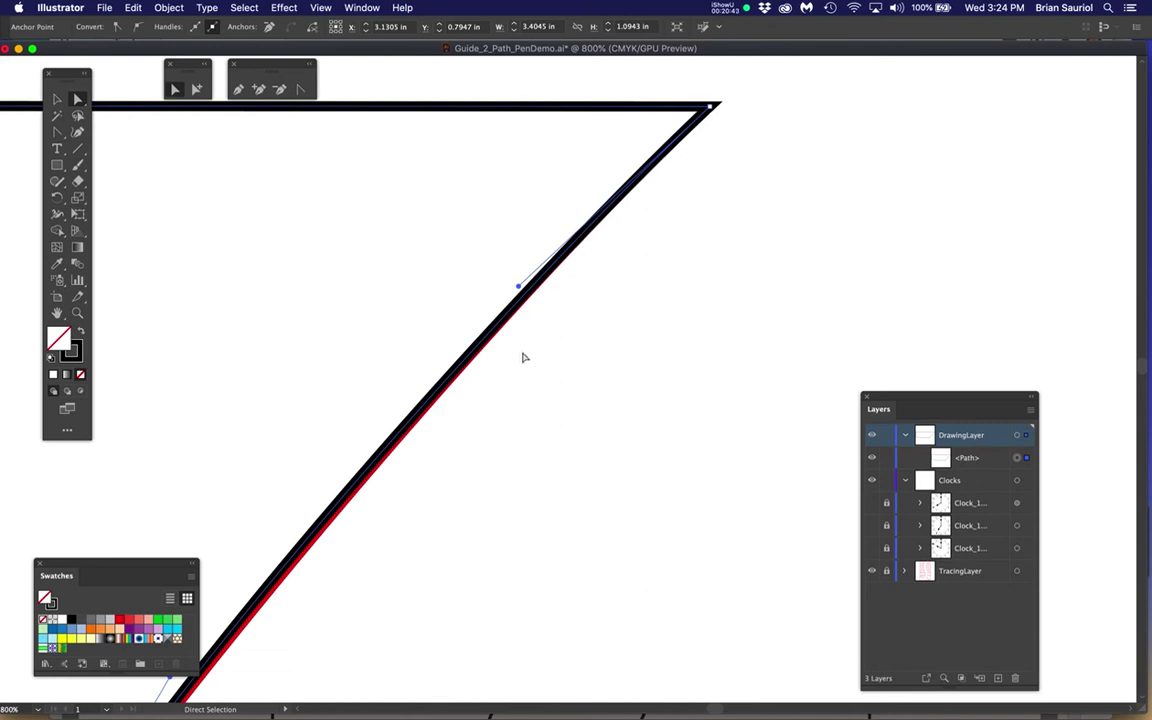
Step: Adjust the lower-right anchor's upper handlebar until the rest of the right edge covers the red guide, and save the document
scroll(522, 361, down, 3)
drag(538, 483, 658, 386)
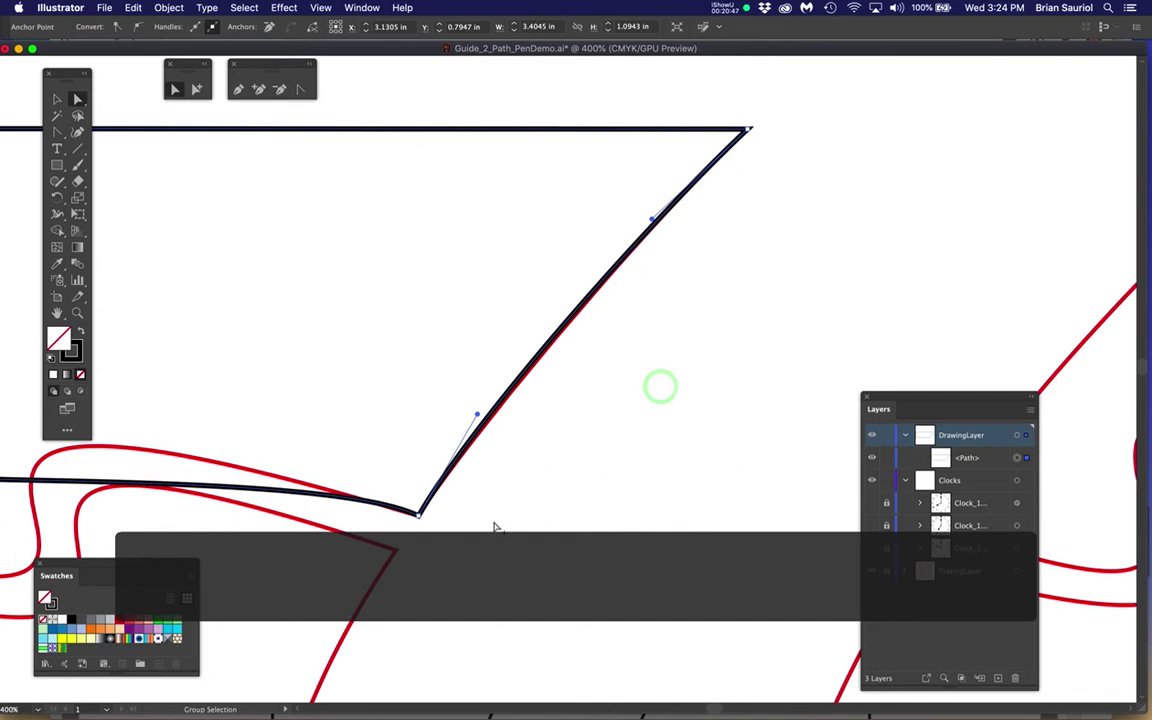
scroll(494, 527, up, 2)
drag(599, 392, 594, 507)
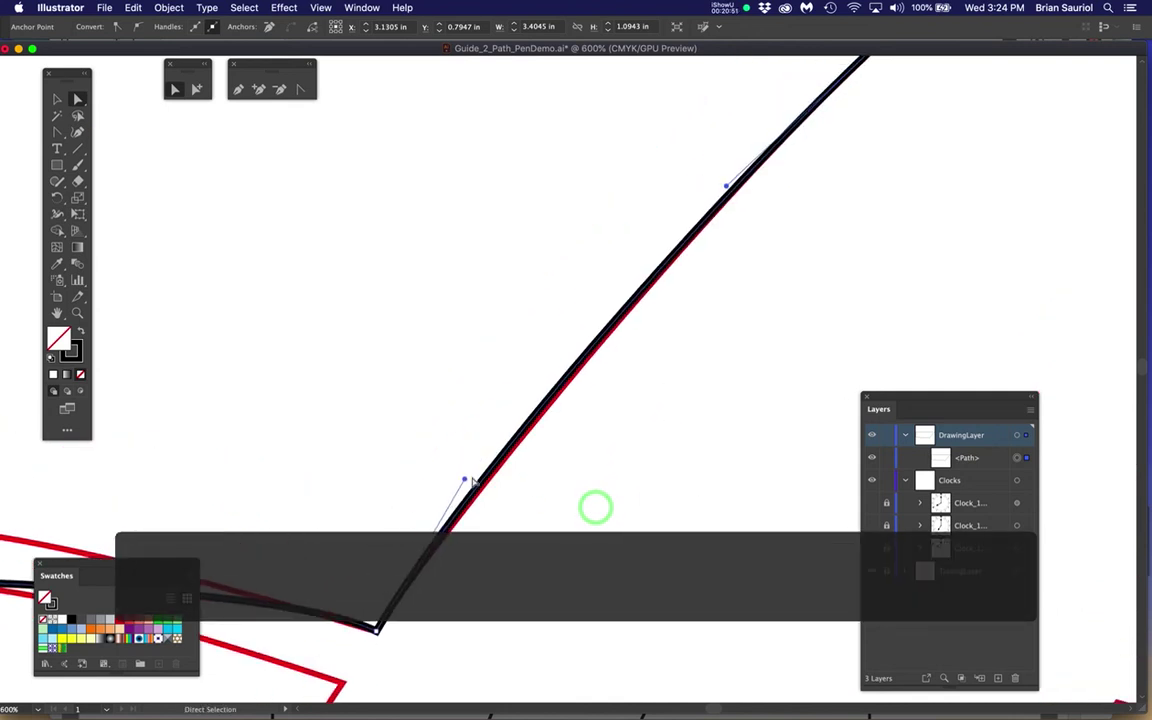
mouse_move(465, 483)
mouse_down()
mouse_move(401, 452)
mouse_move(478, 465)
mouse_move(482, 478)
mouse_up()
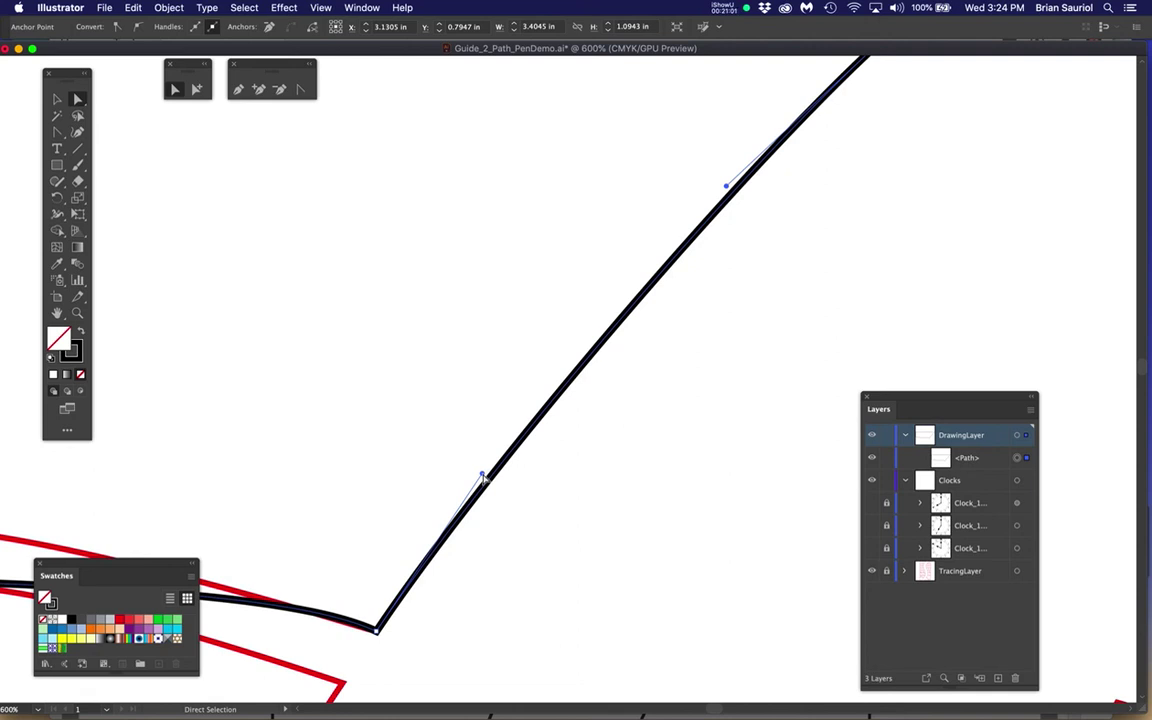
key(super+s)
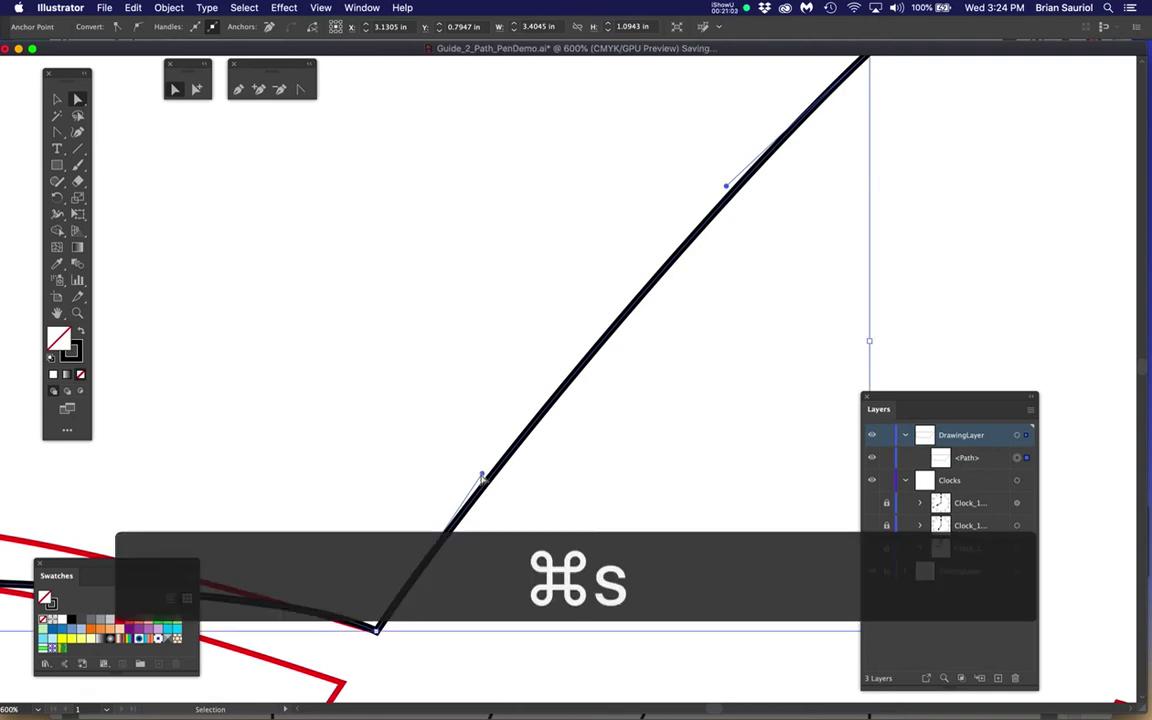
Step: Bring the shape's whole bottom edge into view and move the Layers panel clear of it
scroll(462, 476, down, 2)
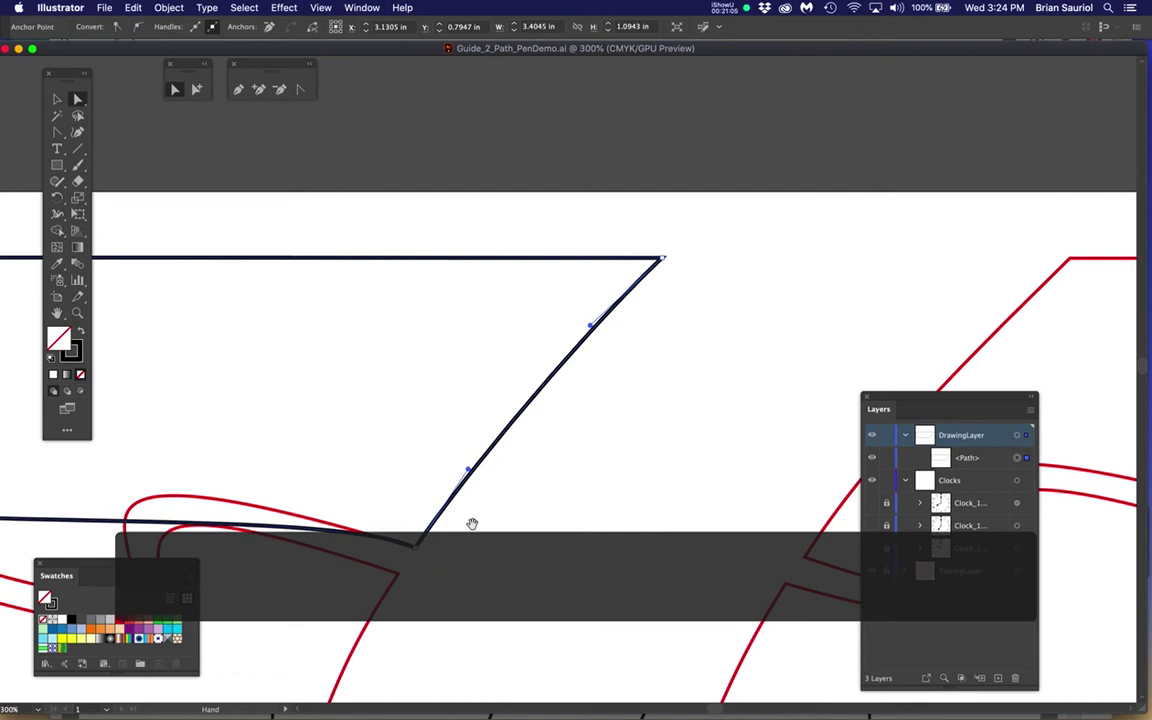
drag(470, 522, 771, 327)
drag(716, 360, 872, 347)
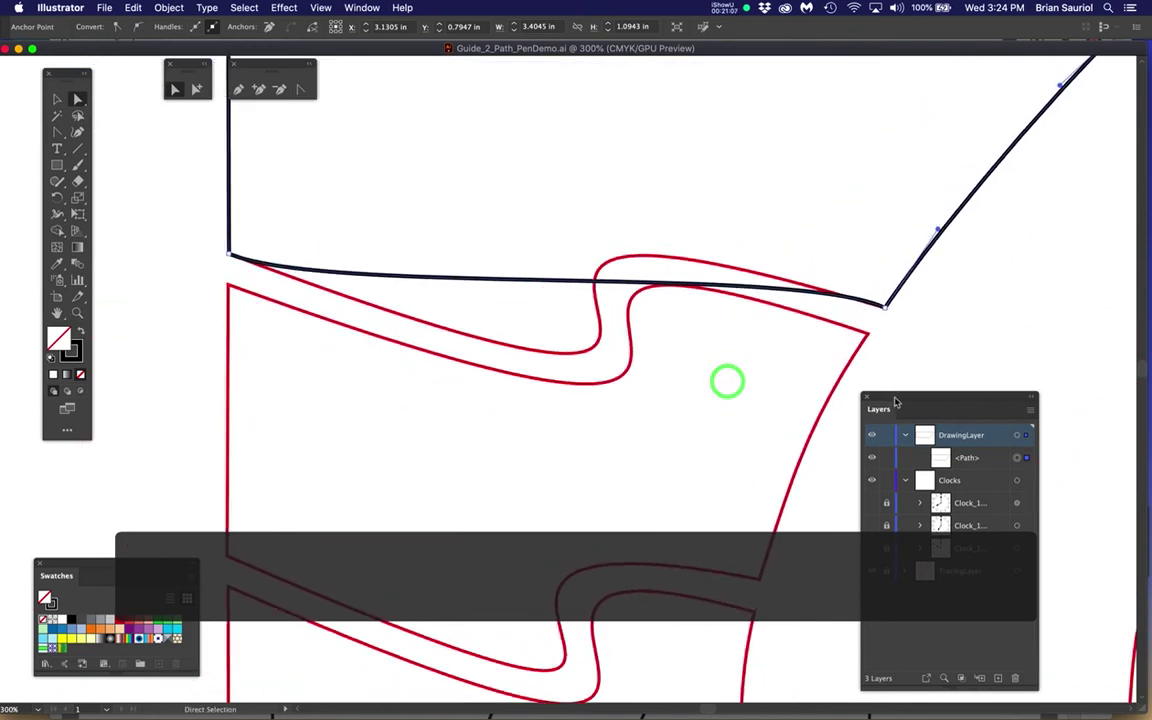
drag(987, 416, 1079, 438)
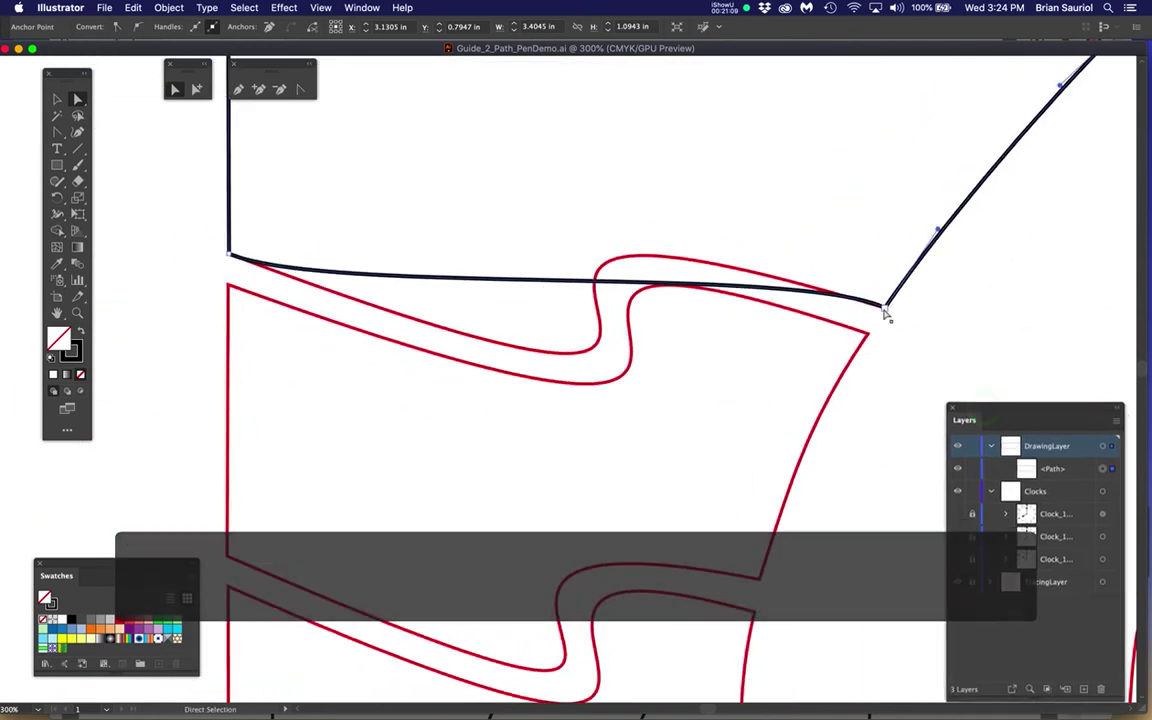
Step: Extend the lower-right anchor's handlebar along the guide's tangent and the lower-left anchor's handlebar to bend the bottom edge into an S-curve
click(884, 306)
click(738, 311)
click(738, 287)
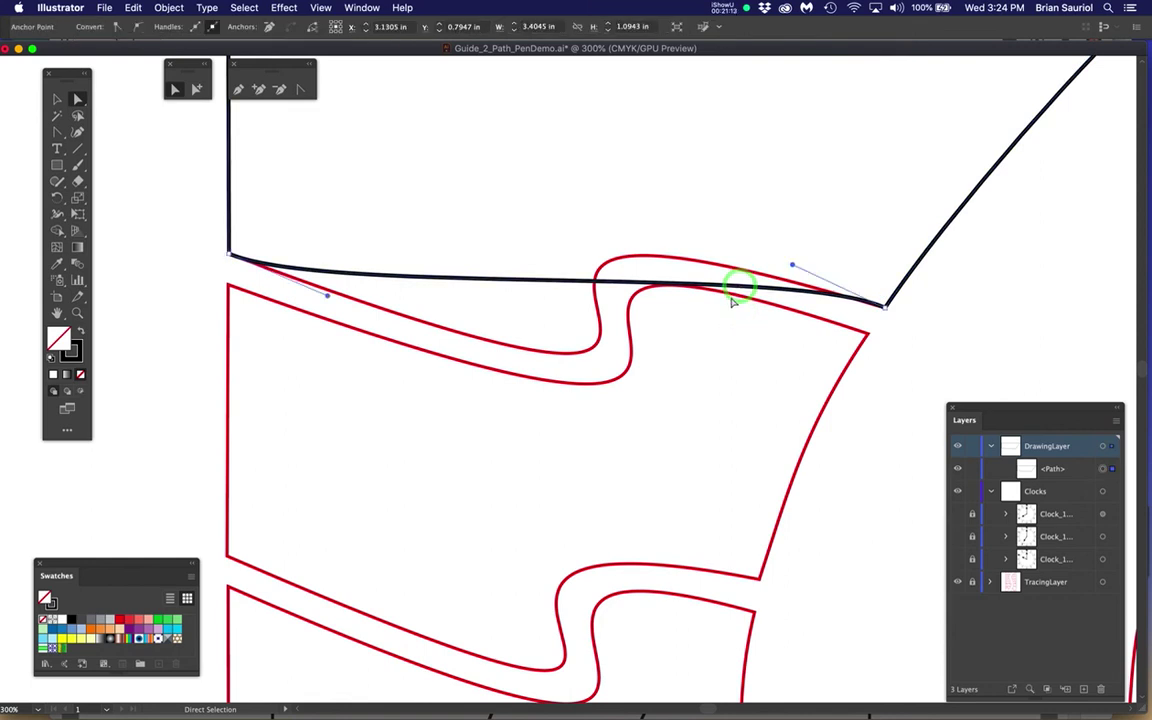
click(884, 305)
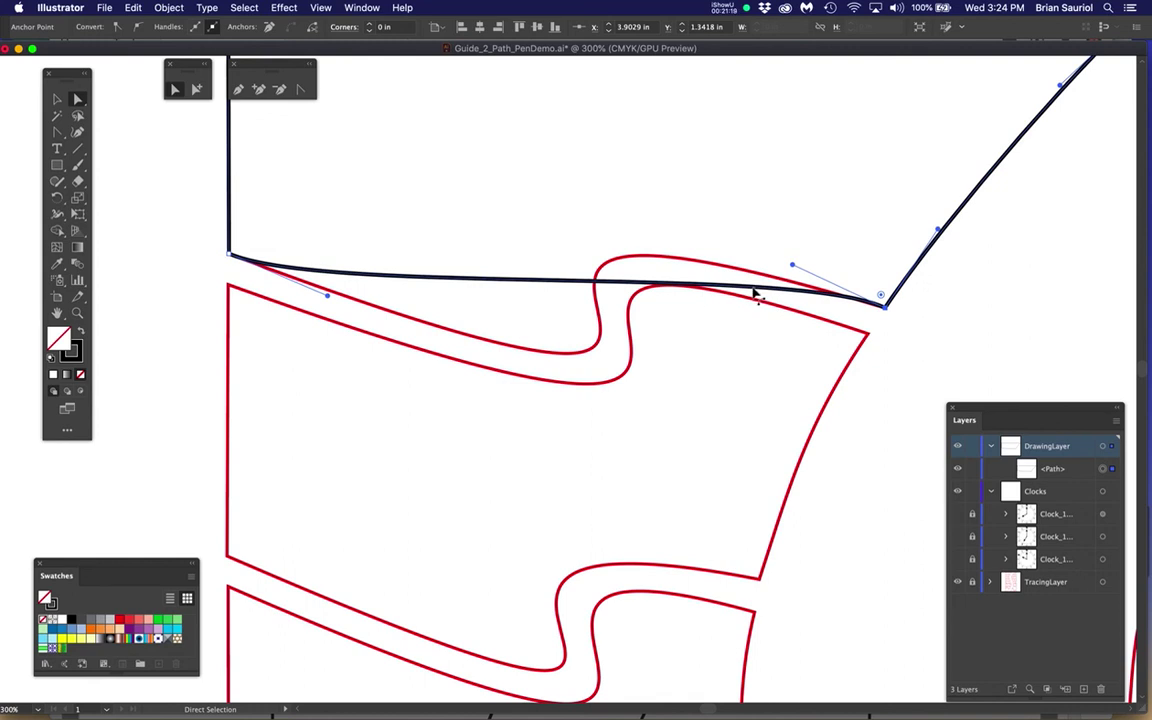
drag(793, 267, 780, 242)
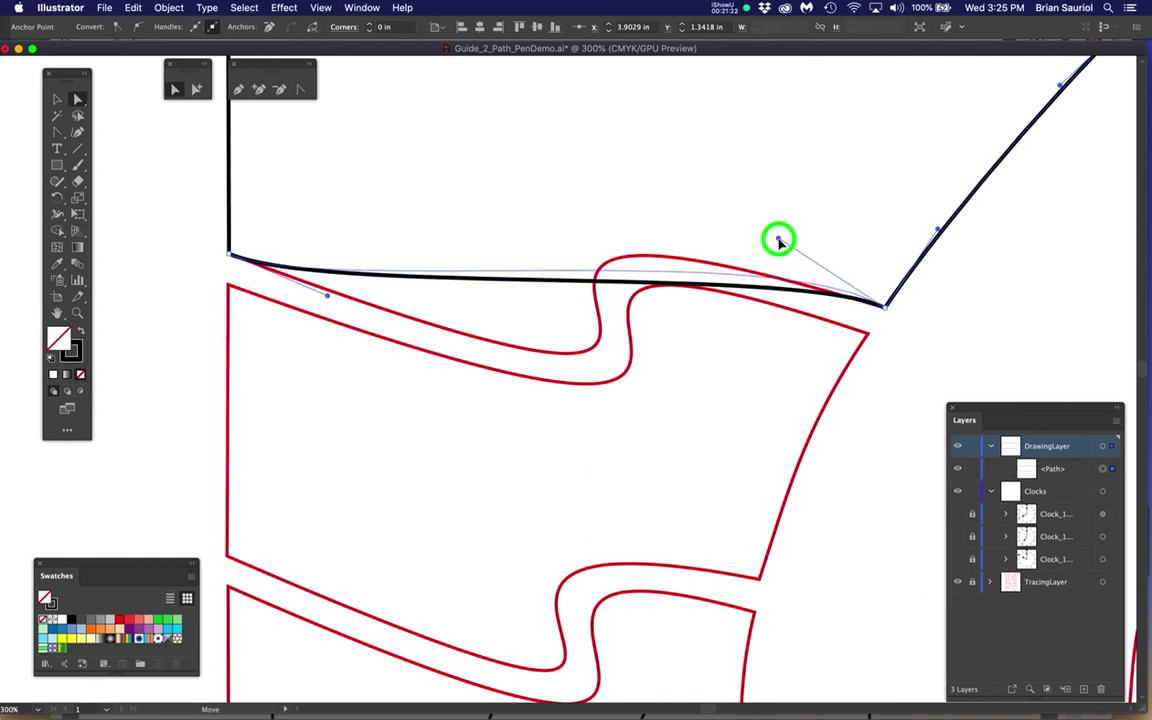
drag(780, 242, 376, 152)
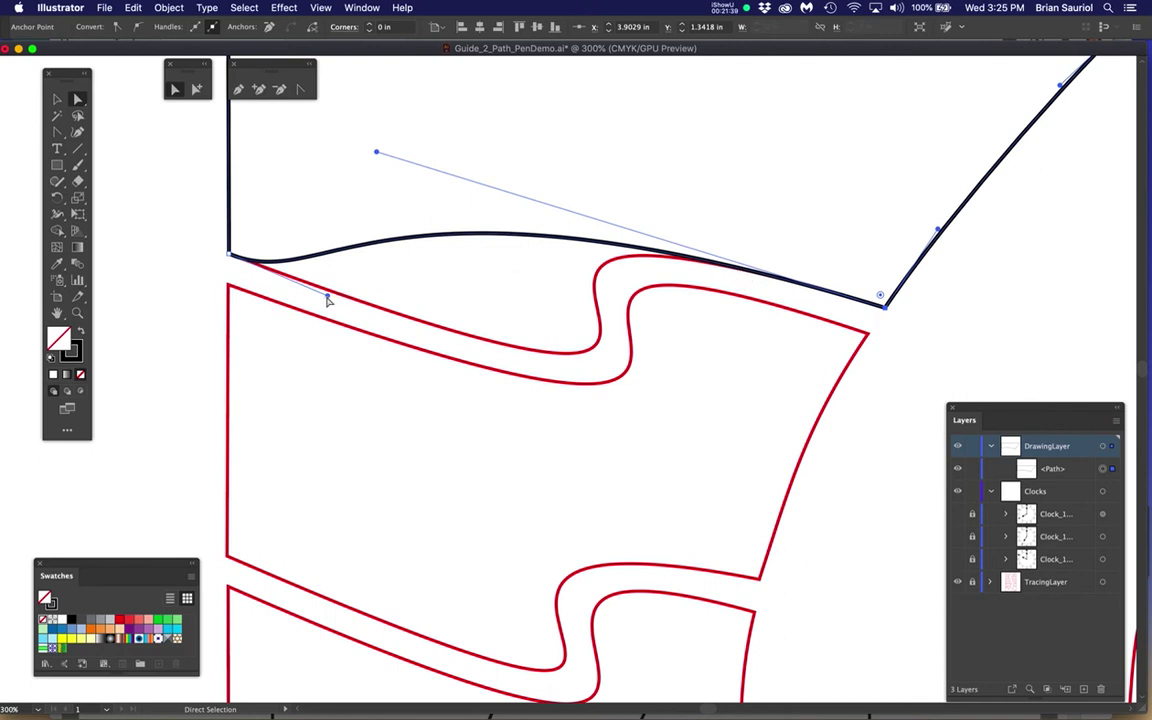
drag(328, 299, 920, 517)
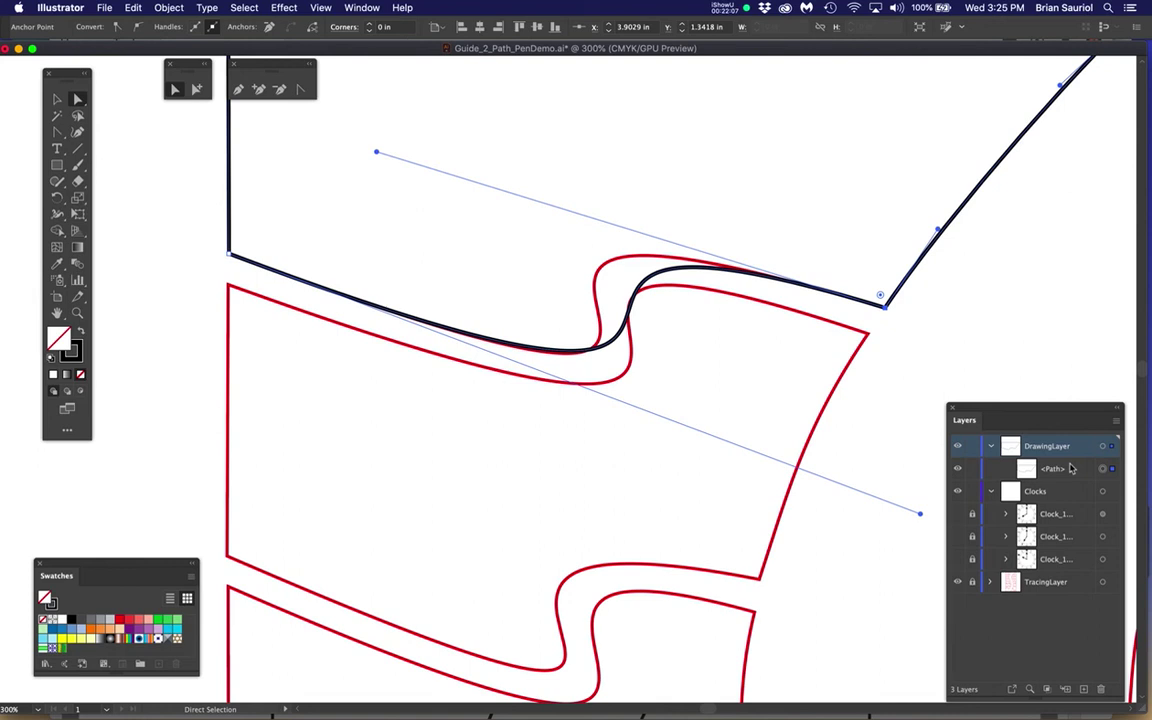
Step: Move the Layers panel clear of the curve and lengthen the lower-right anchor's handlebar until the bottom edge's upper bend reaches the guide
drag(1036, 414, 1047, 71)
key(space)
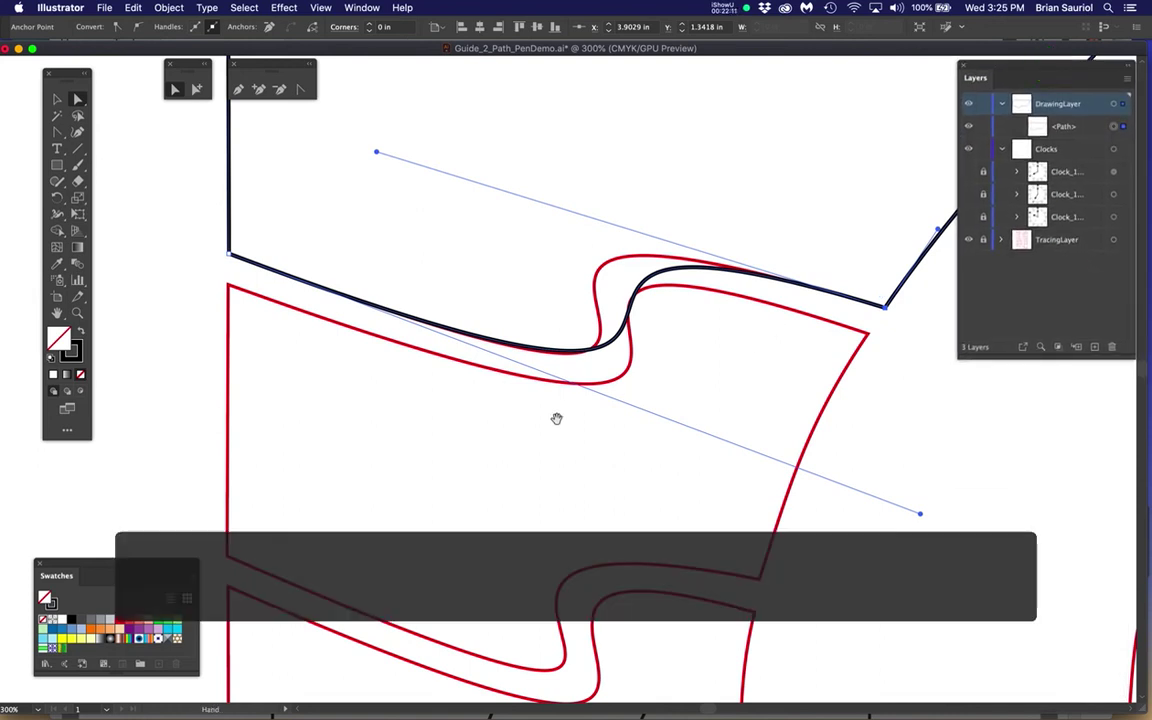
drag(557, 420, 566, 489)
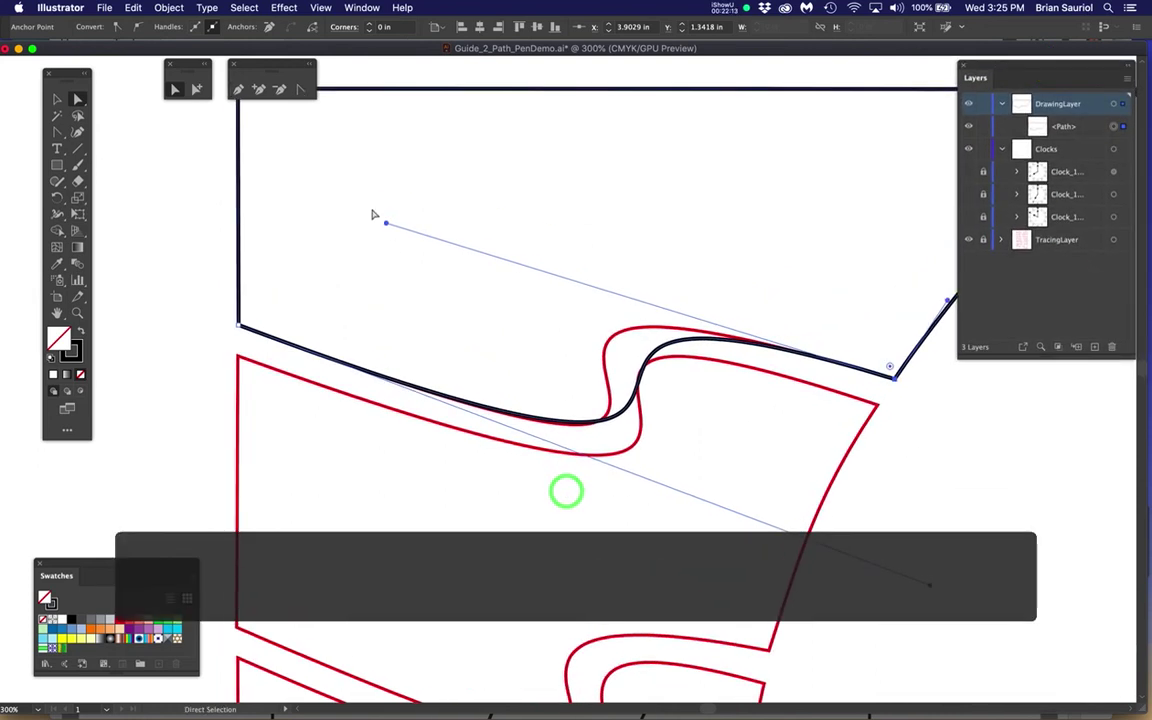
drag(387, 226, 290, 192)
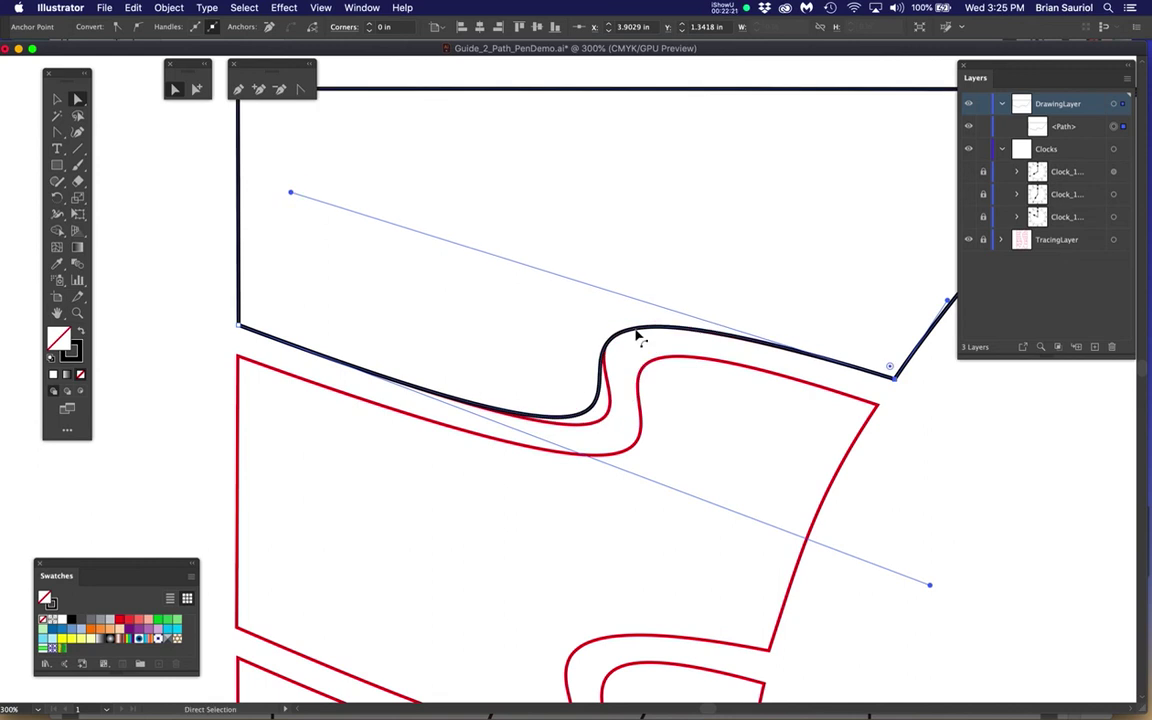
Step: Reselect the bottom edge and try a shorter handlebar on its lower-right anchor
drag(290, 195, 395, 238)
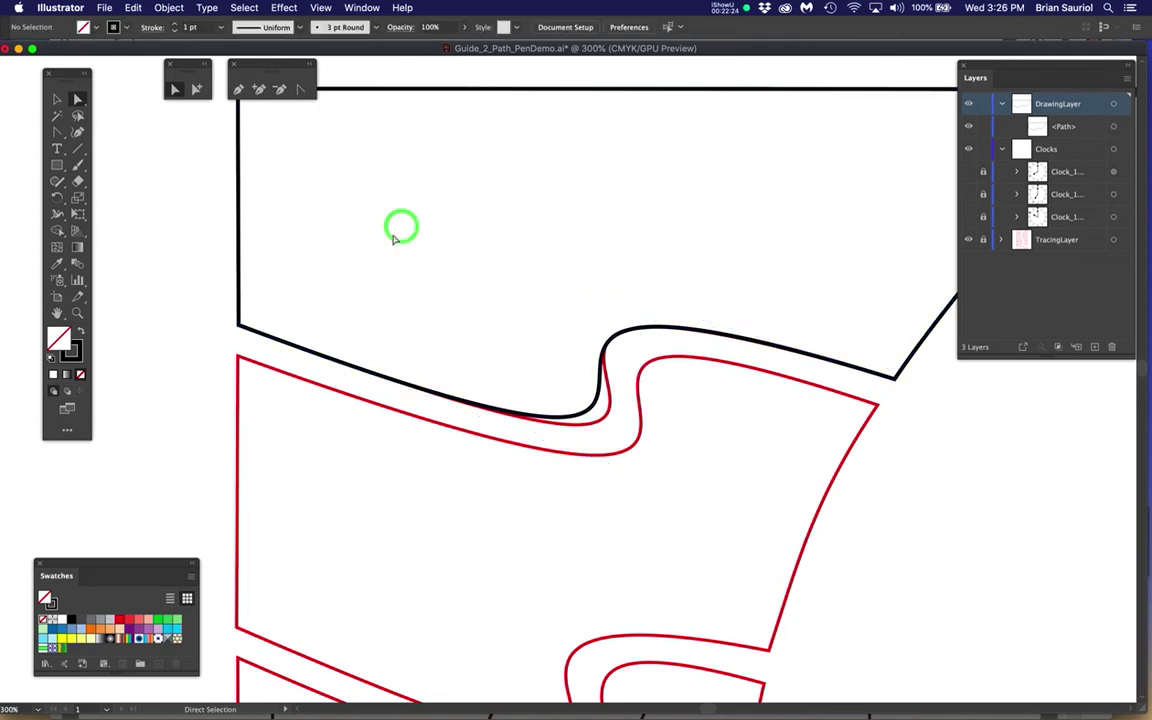
click(641, 327)
drag(291, 194, 422, 235)
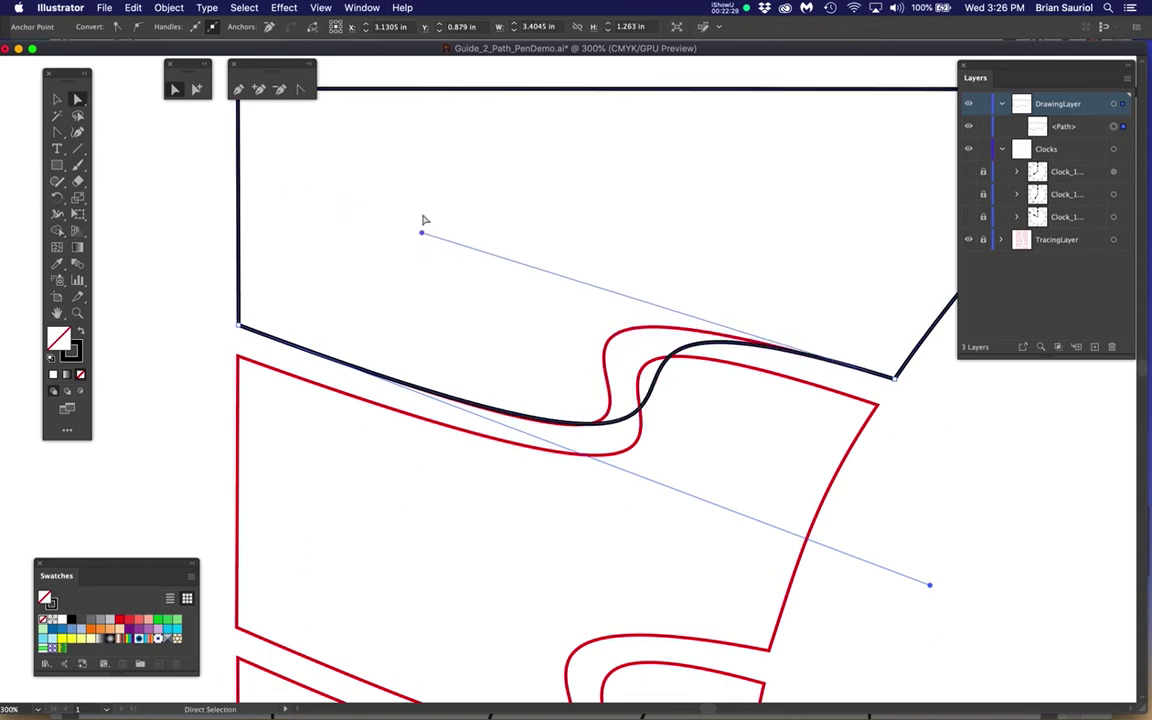
click(415, 245)
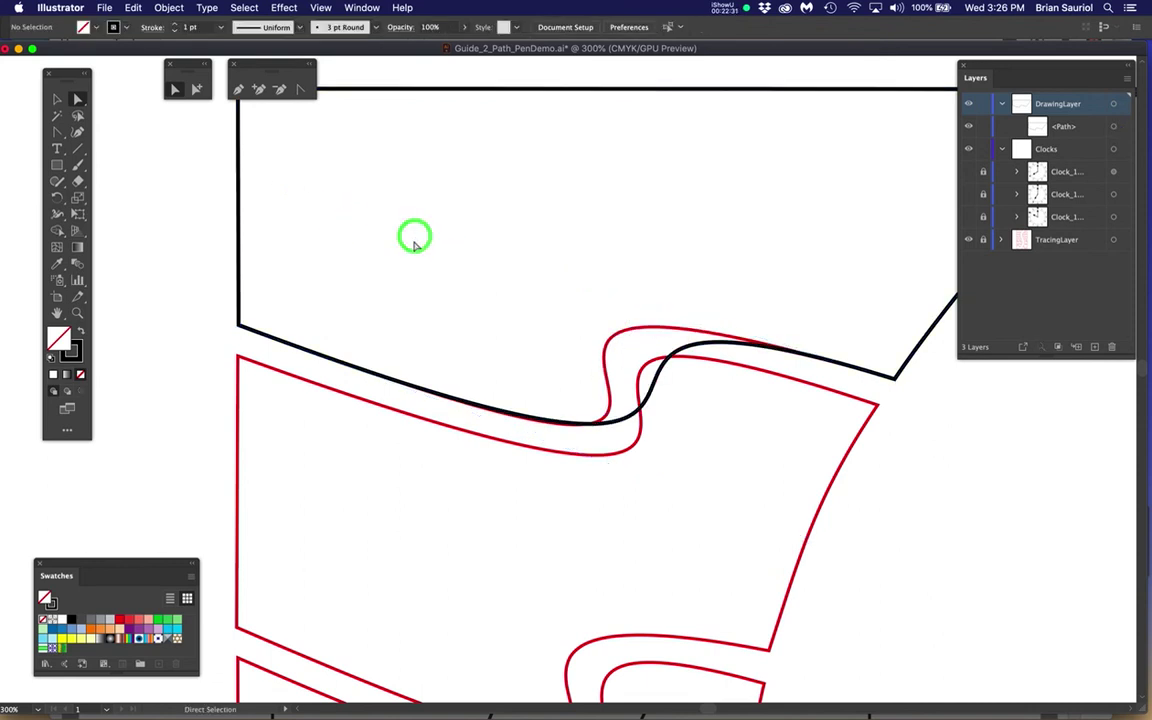
click(674, 332)
click(687, 347)
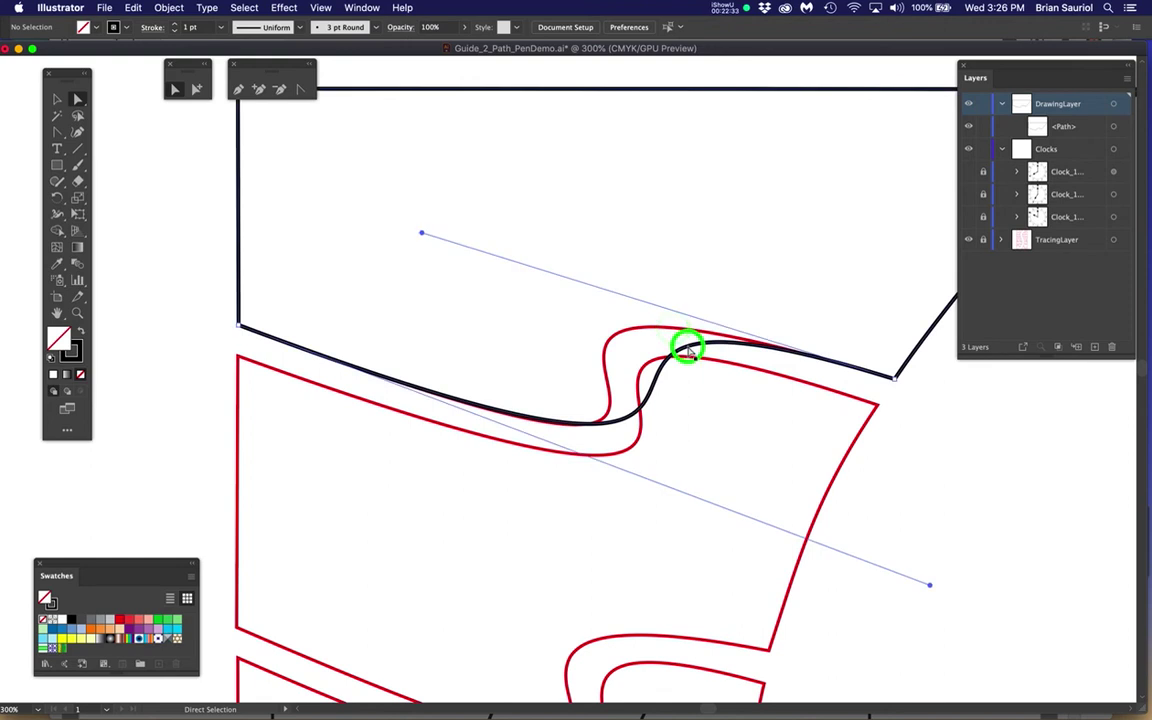
Step: Lengthen the handlebars of the lower-right and lower-left anchors until the S-curve closely follows the red guide
drag(422, 236, 292, 191)
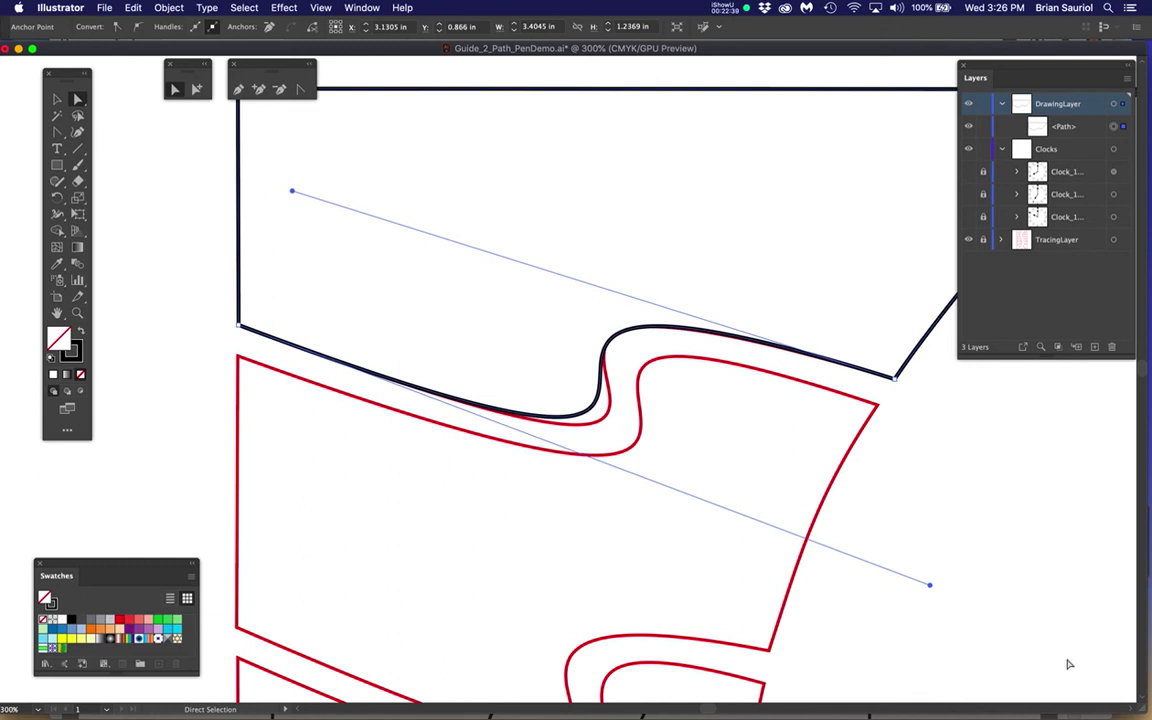
drag(930, 589, 951, 605)
click(574, 414)
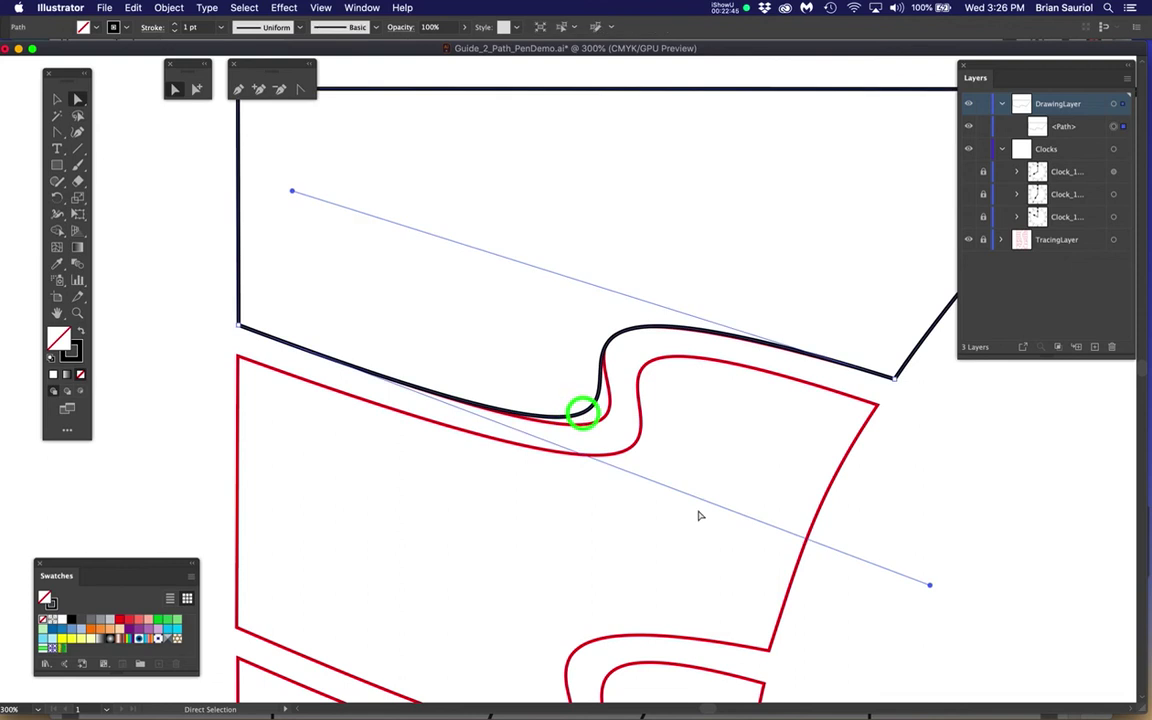
drag(930, 589, 970, 604)
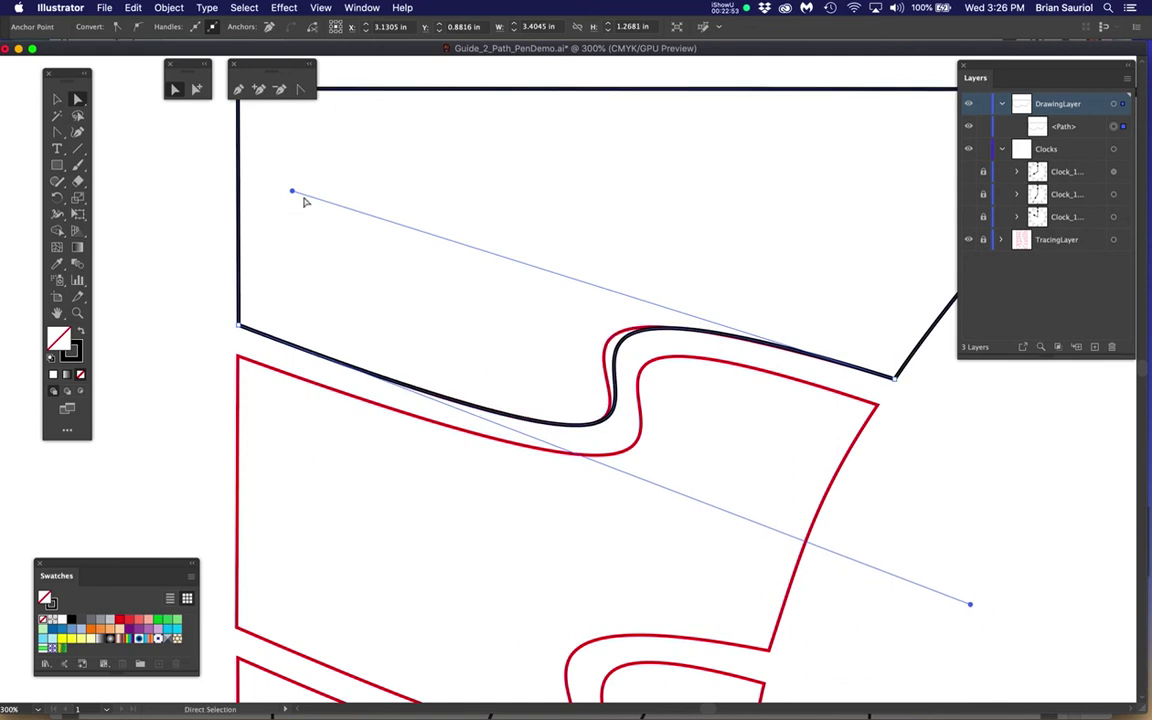
drag(293, 195, 269, 187)
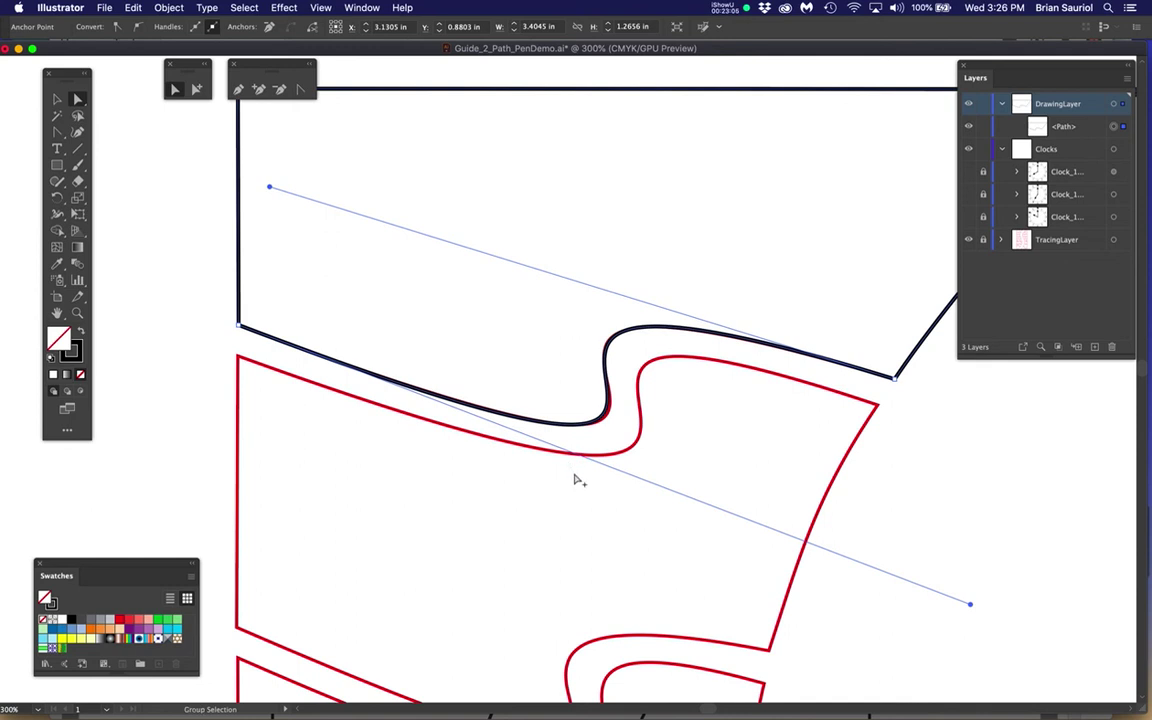
Step: Fine-tune both of the bottom edge's handlebars at 400% magnification until the S-curve fully covers the red guide
scroll(645, 522, up, 1)
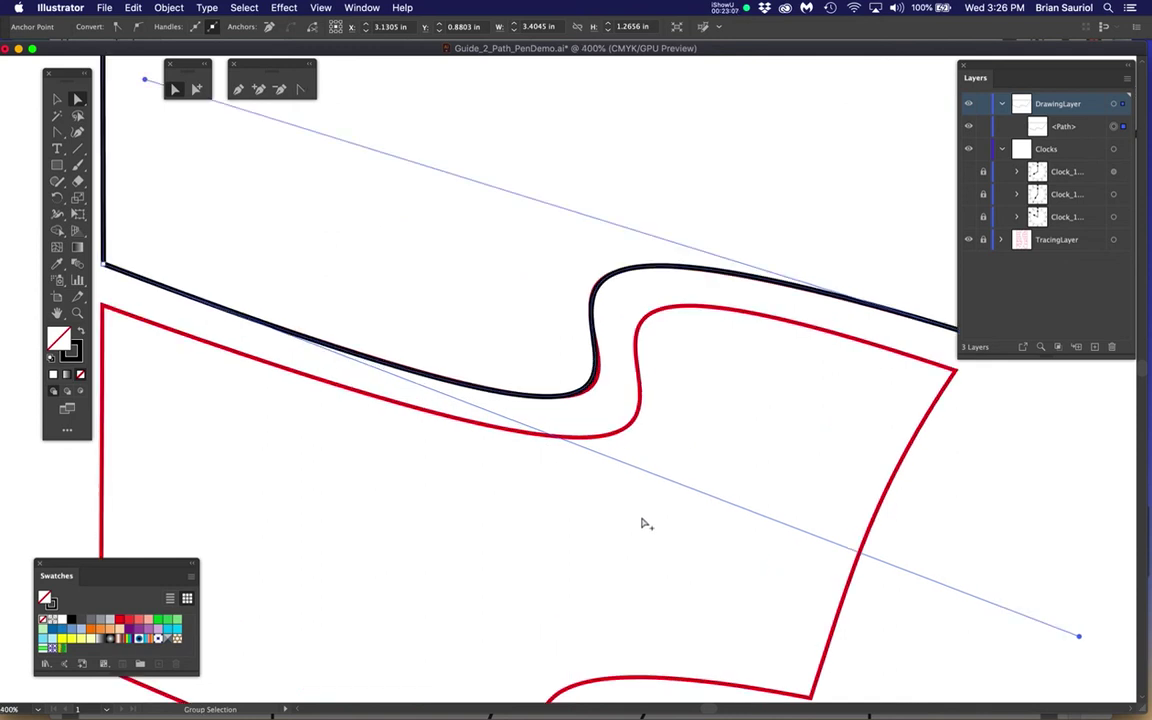
key(space)
drag(720, 558, 663, 494)
drag(1020, 575, 1032, 580)
key(space)
drag(407, 473, 643, 660)
drag(321, 201, 310, 202)
drag(543, 465, 465, 429)
drag(994, 634, 954, 604)
drag(1081, 657, 1088, 653)
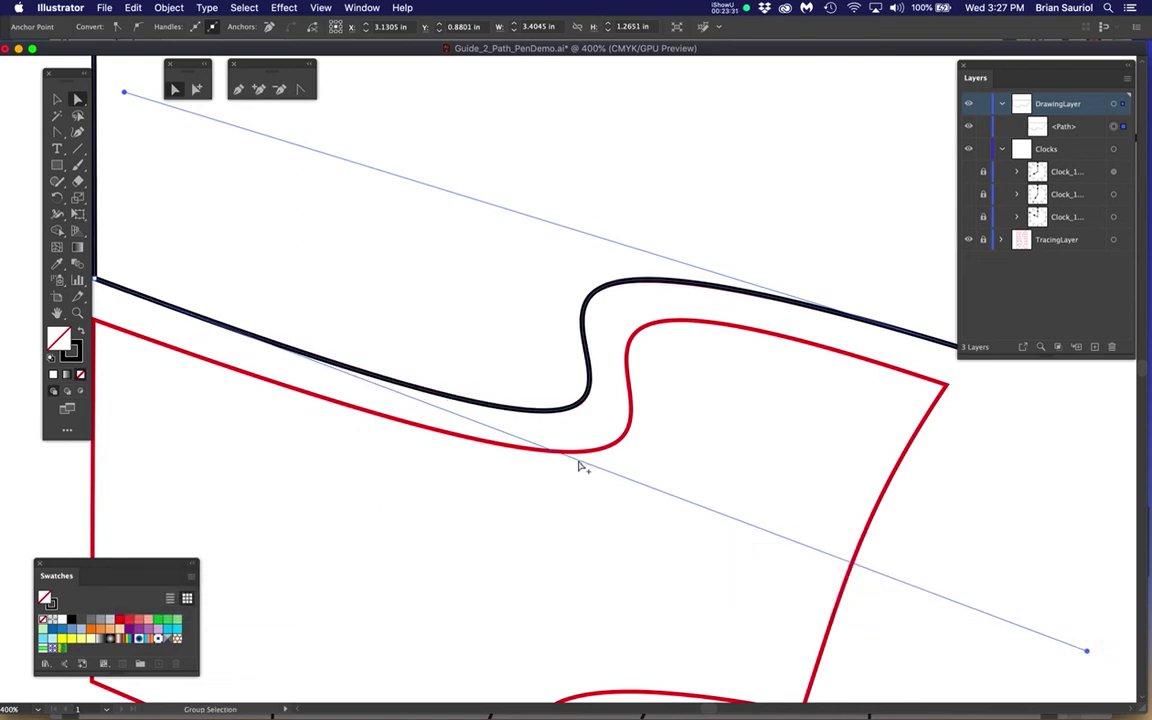
Step: Deselect the finished path and save the document
scroll(578, 466, down, 3)
click(770, 450)
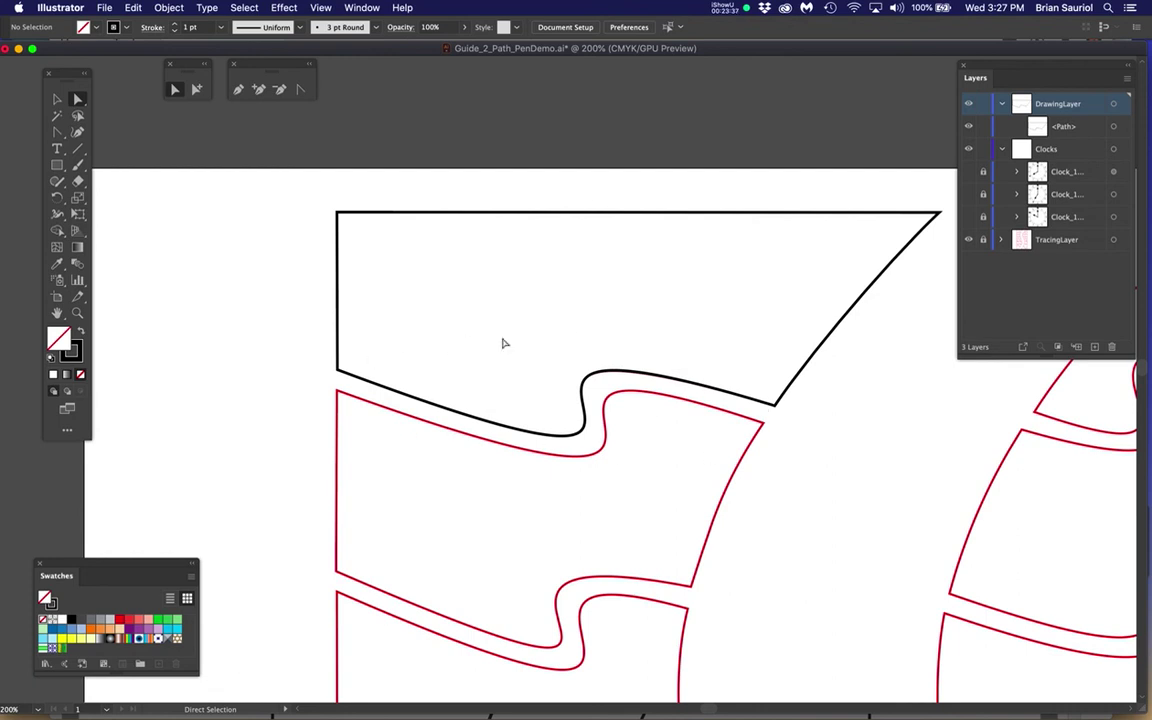
key(super+s)
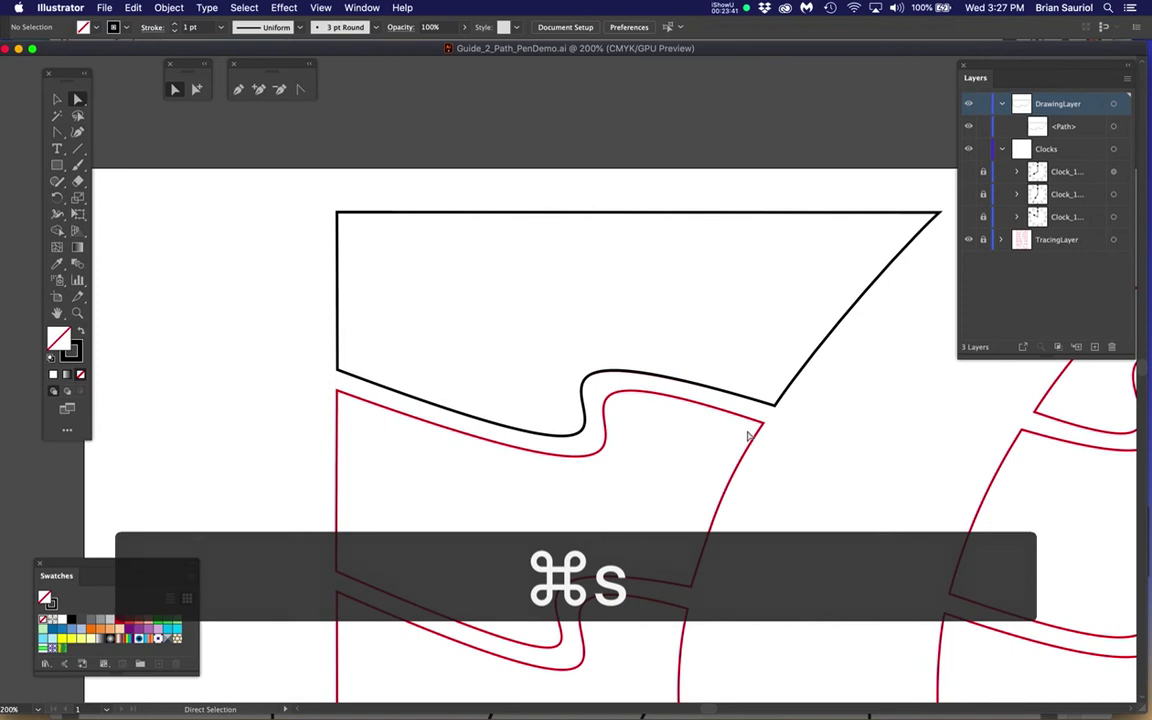
Step: Select the shape's upper-right anchor and round its corner with the live corner widget to a radius of about 0.19 in
click(659, 381)
click(774, 406)
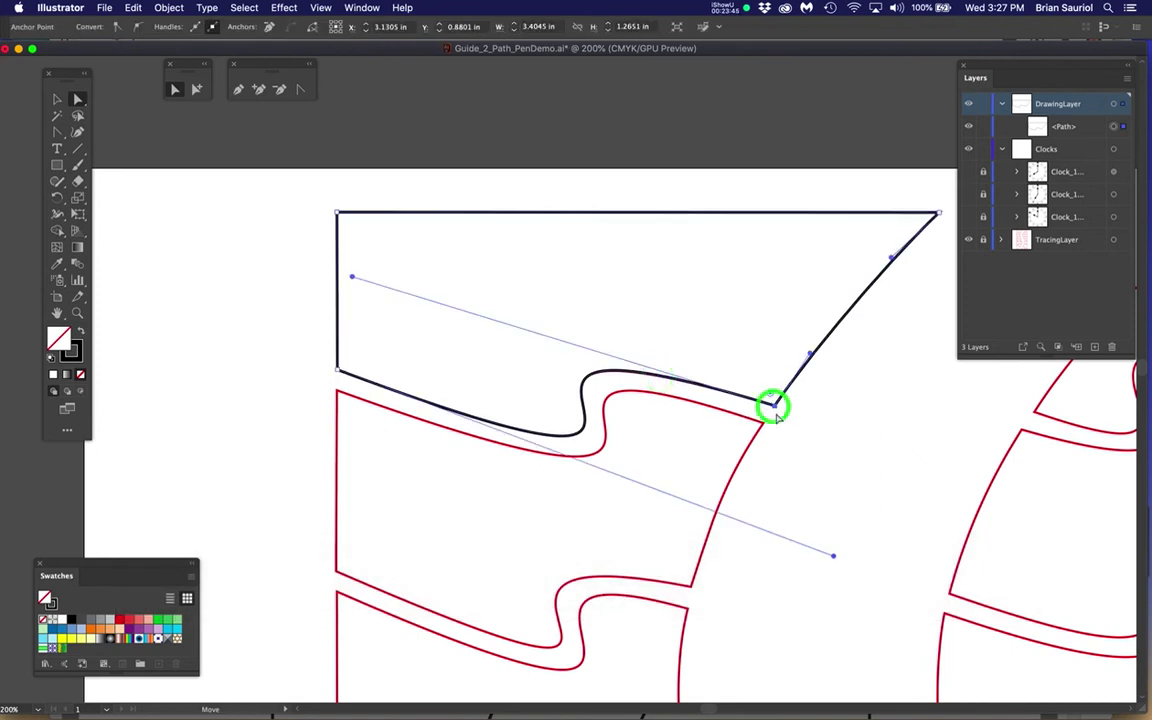
click(938, 213)
scroll(936, 239, up, 3)
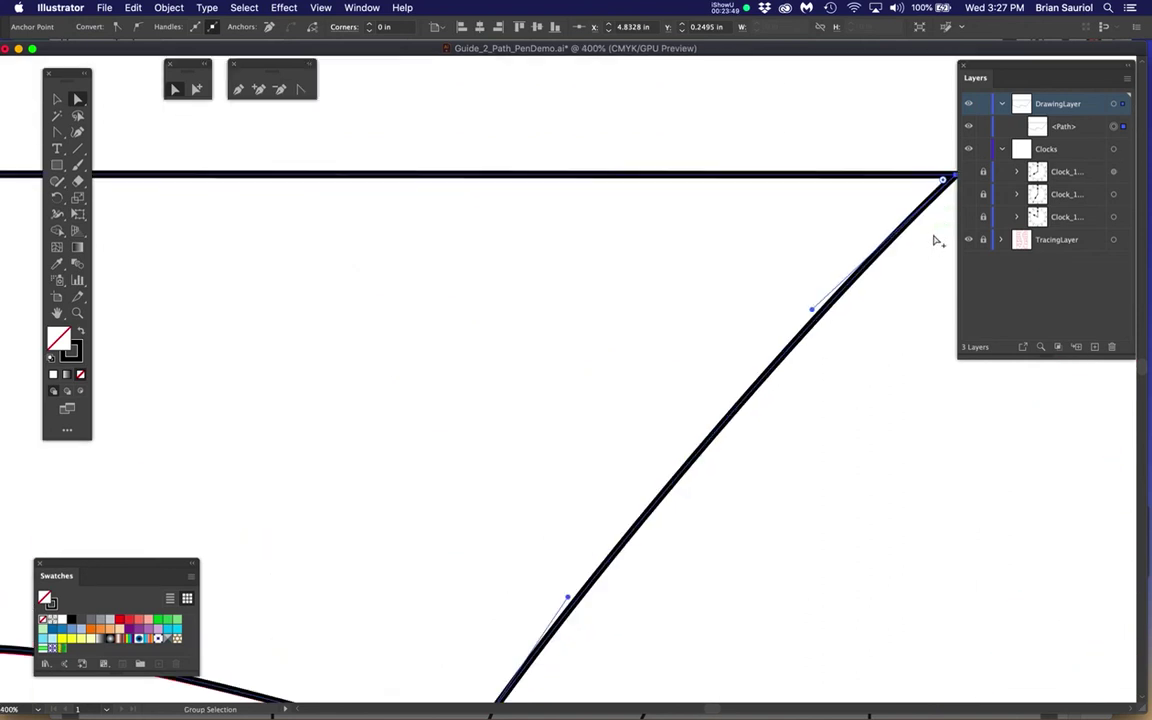
drag(875, 257, 555, 342)
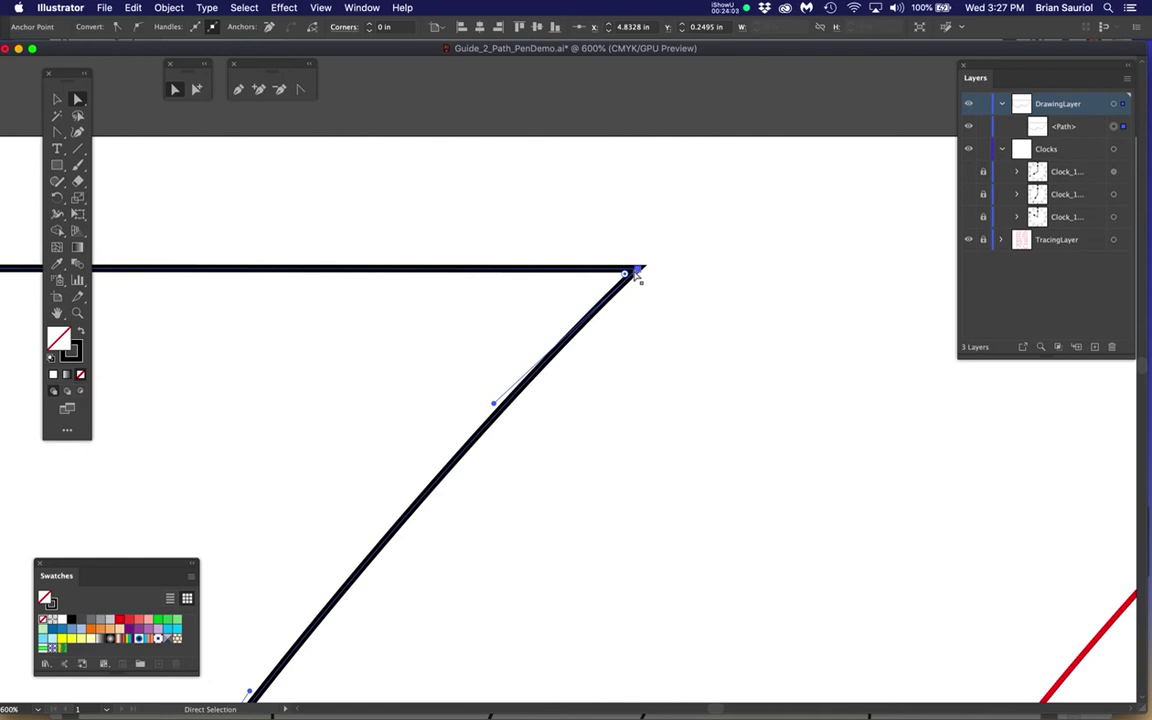
drag(625, 273, 406, 379)
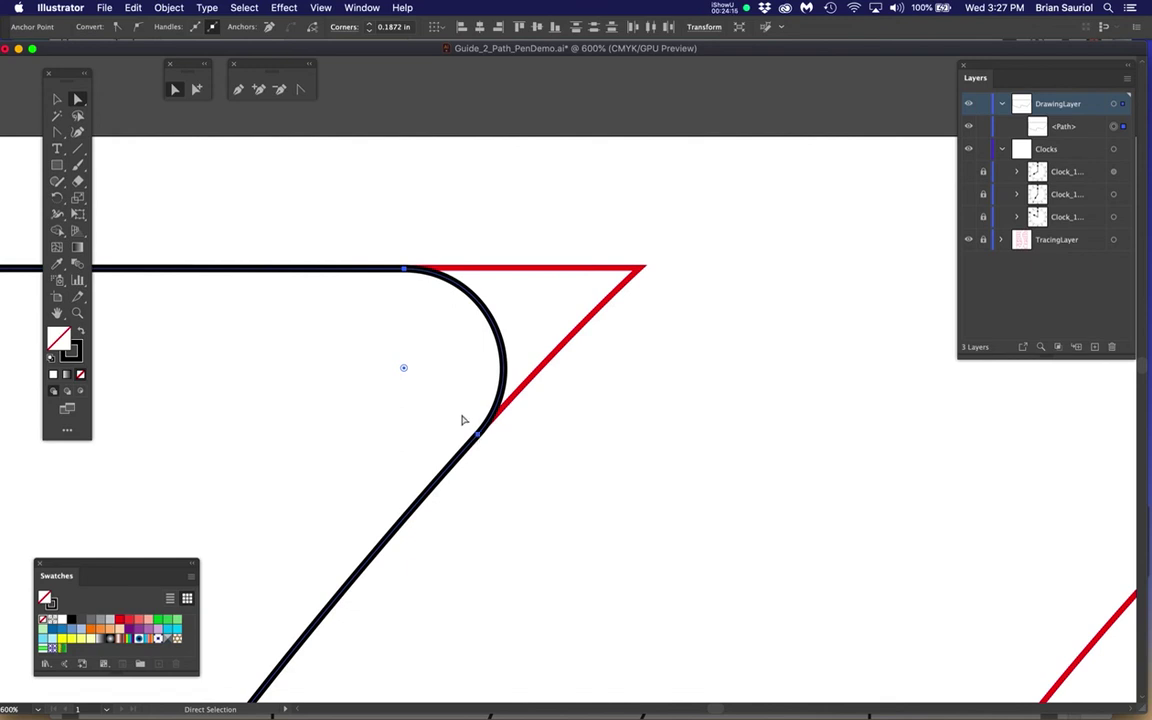
Step: Undo the rounding of the upper-right corner
alt+super+click(463, 418)
alt+super+click(466, 420)
alt+super+click(465, 419)
drag(506, 450, 690, 312)
key(super+equal)
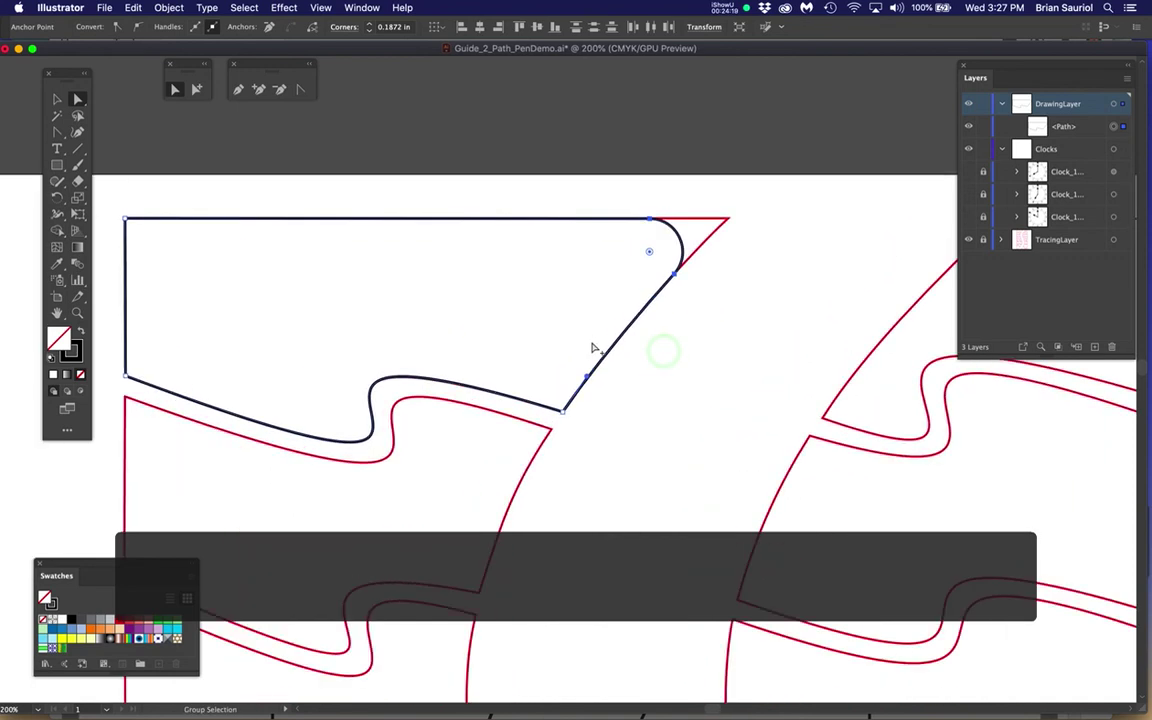
key(super+z)
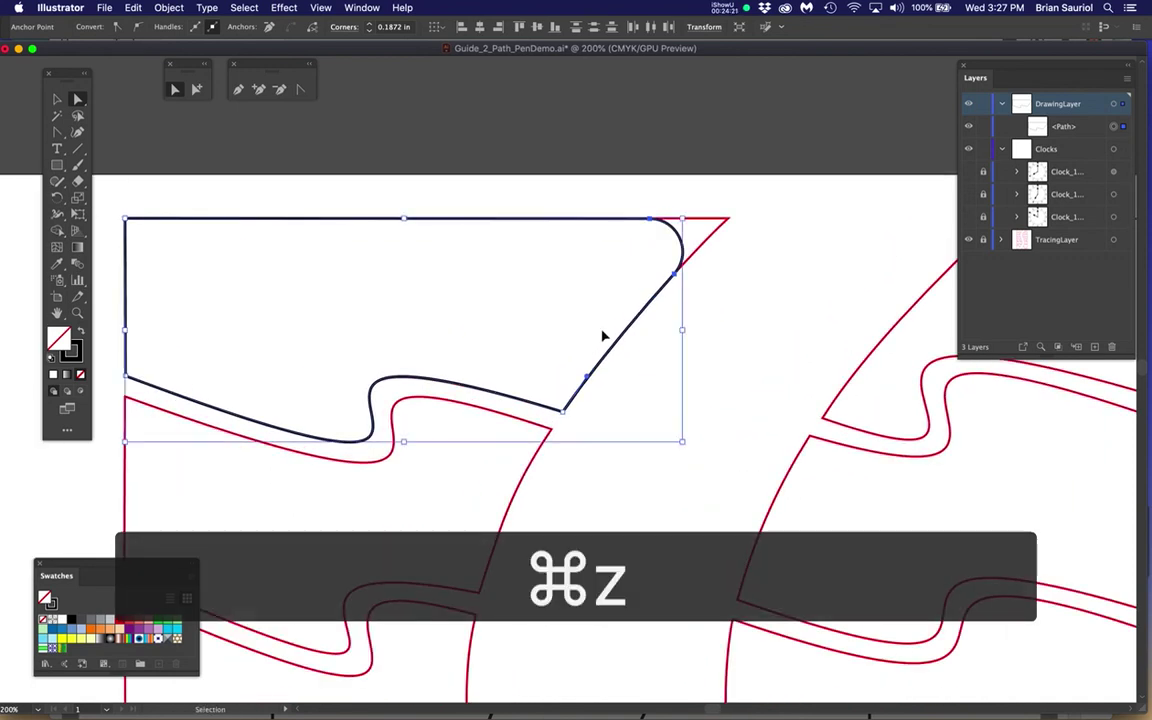
key(super+z)
Step: Try rounding the upper-right corner by about 0.2 in and the lower-right corner by about 0.65 in, undoing each
drag(717, 228, 646, 257)
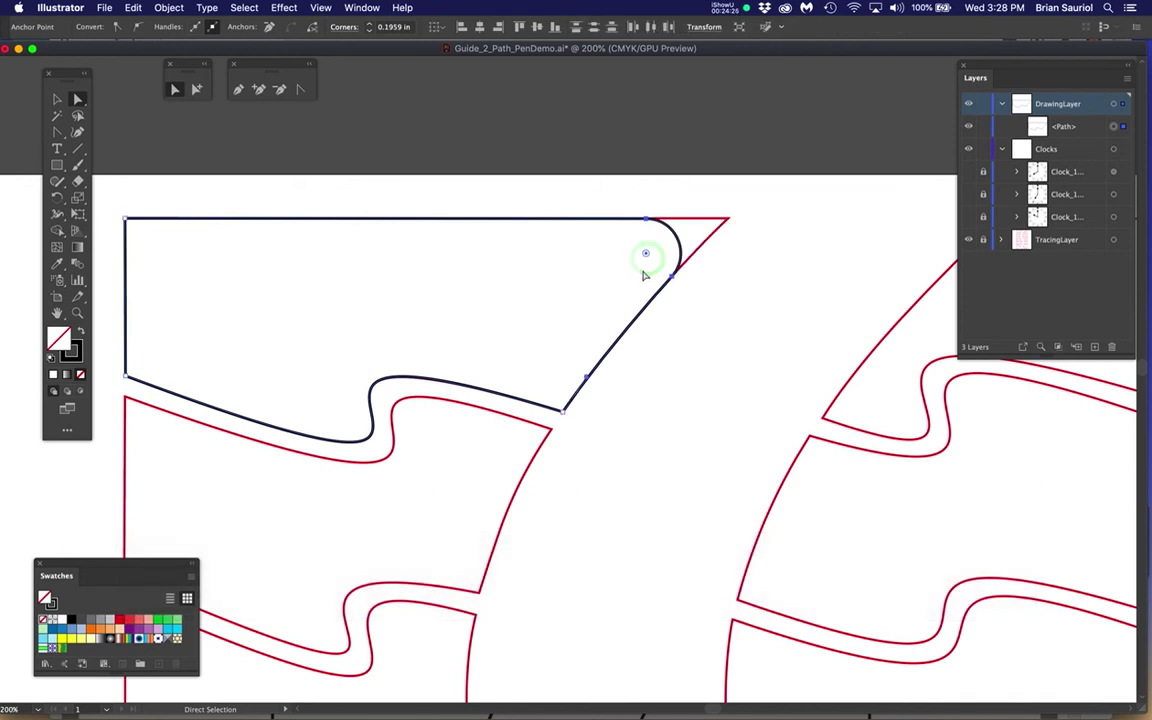
key(super+z)
drag(561, 414, 514, 283)
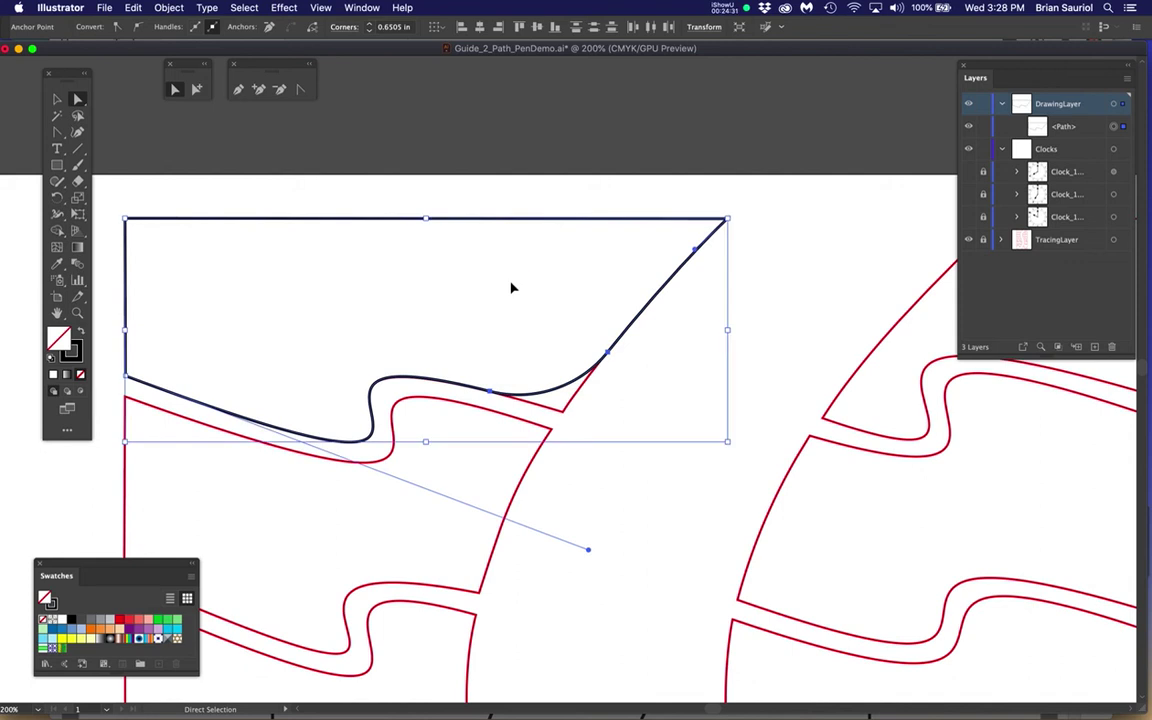
key(super+z)
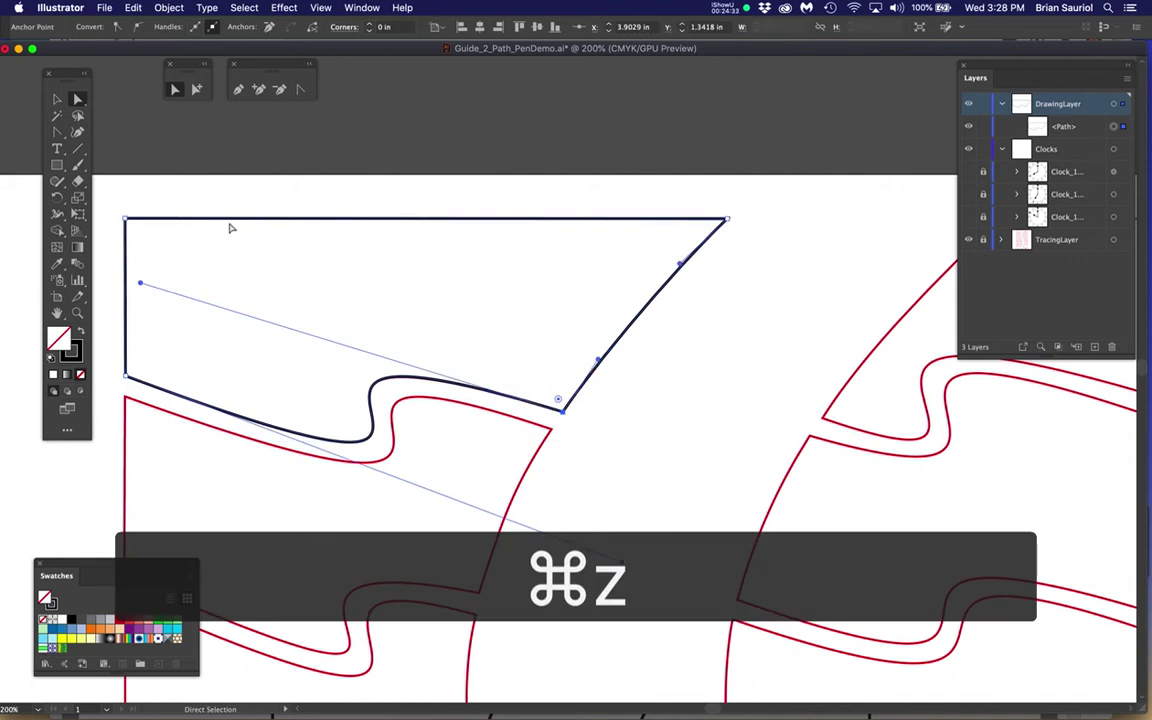
Step: Compare the path's bounding box and corner widgets under the Selection and Direct Selection tools, with the whole path and with one segment selected
click(56, 98)
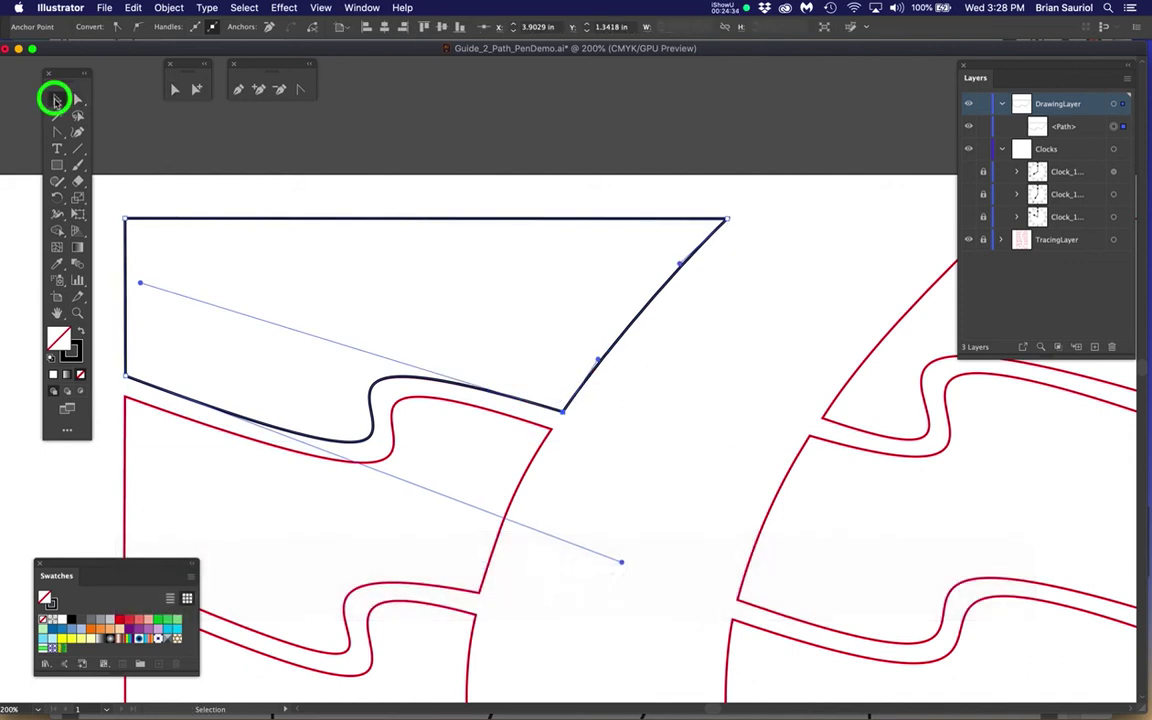
click(342, 226)
click(343, 220)
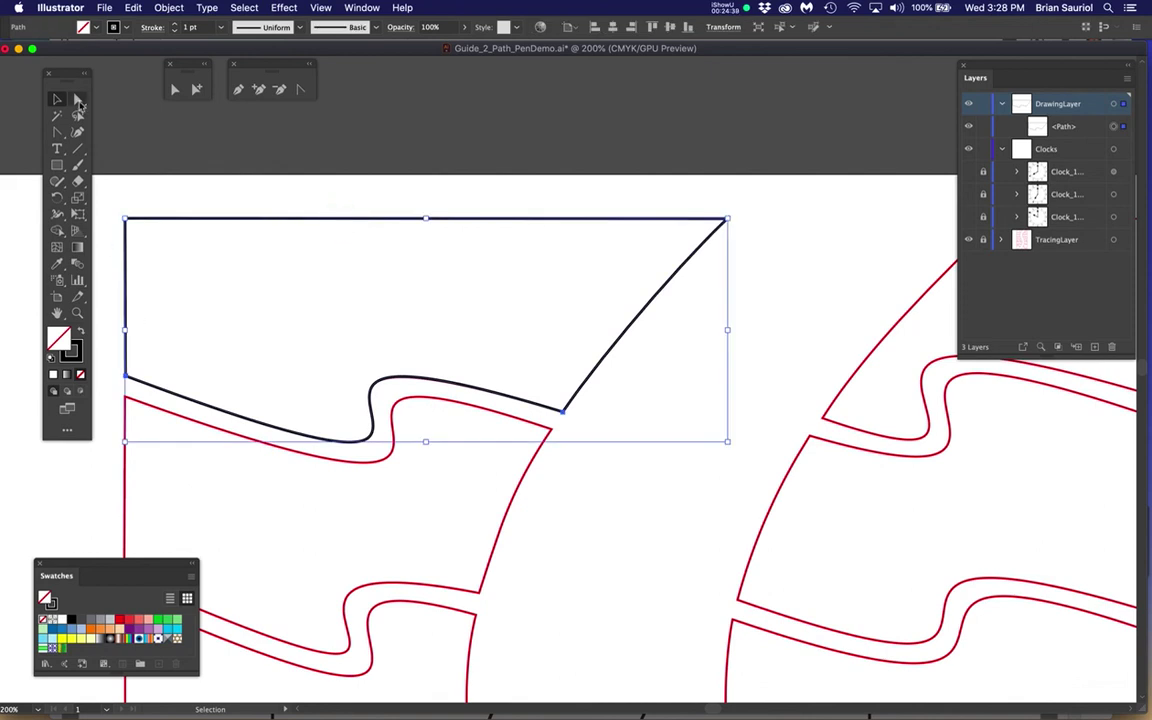
click(79, 100)
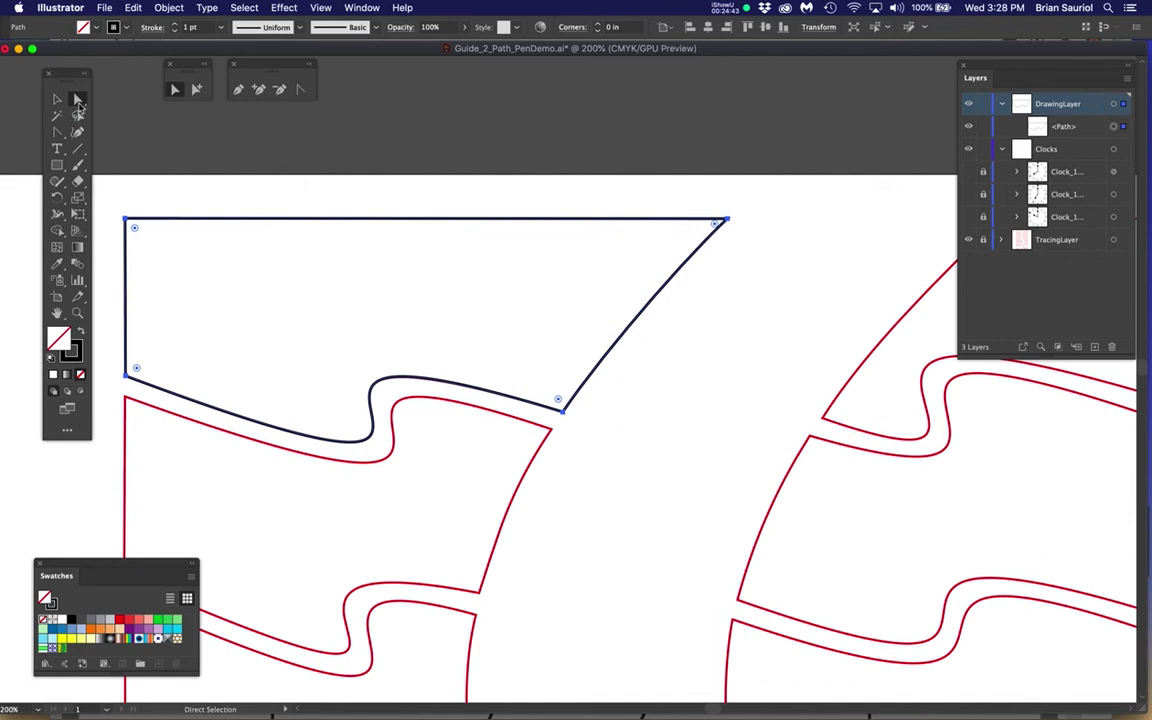
click(55, 100)
click(77, 99)
click(336, 248)
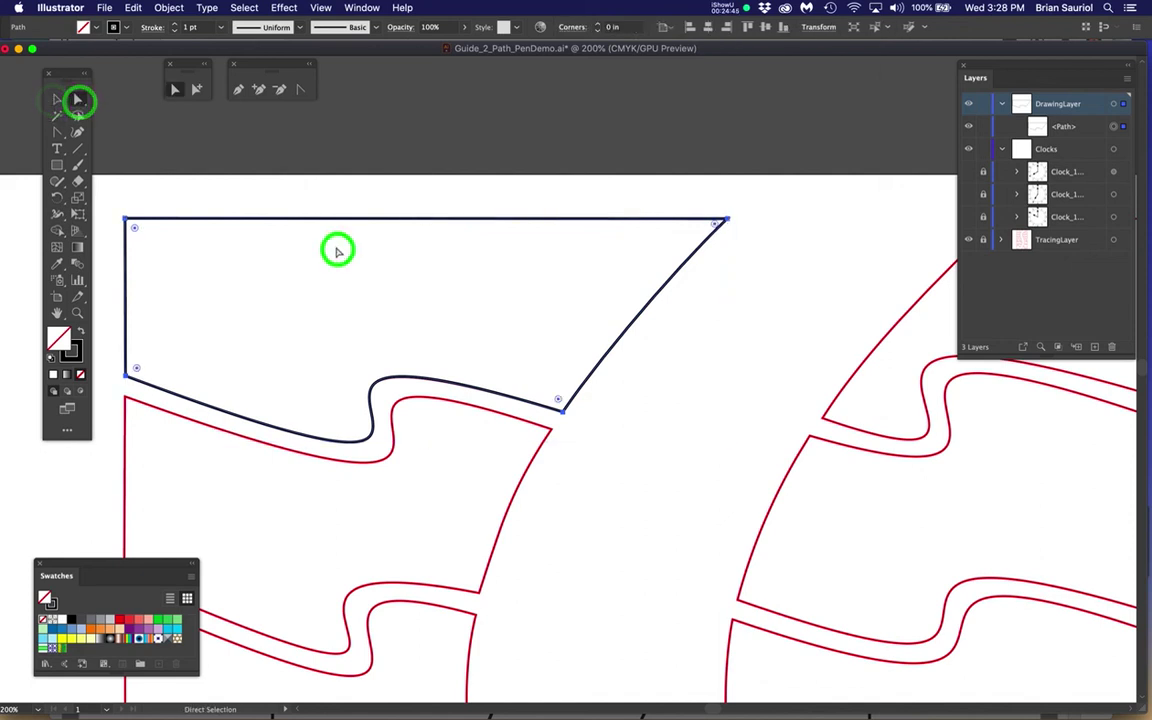
click(382, 221)
click(56, 102)
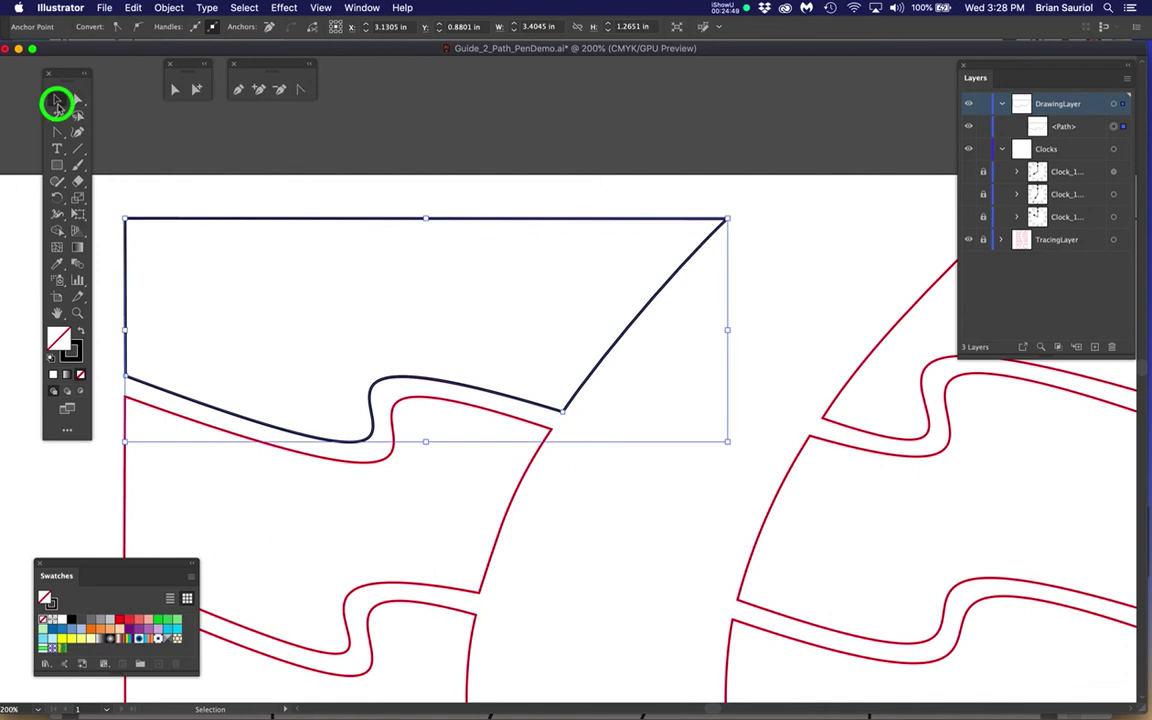
click(79, 101)
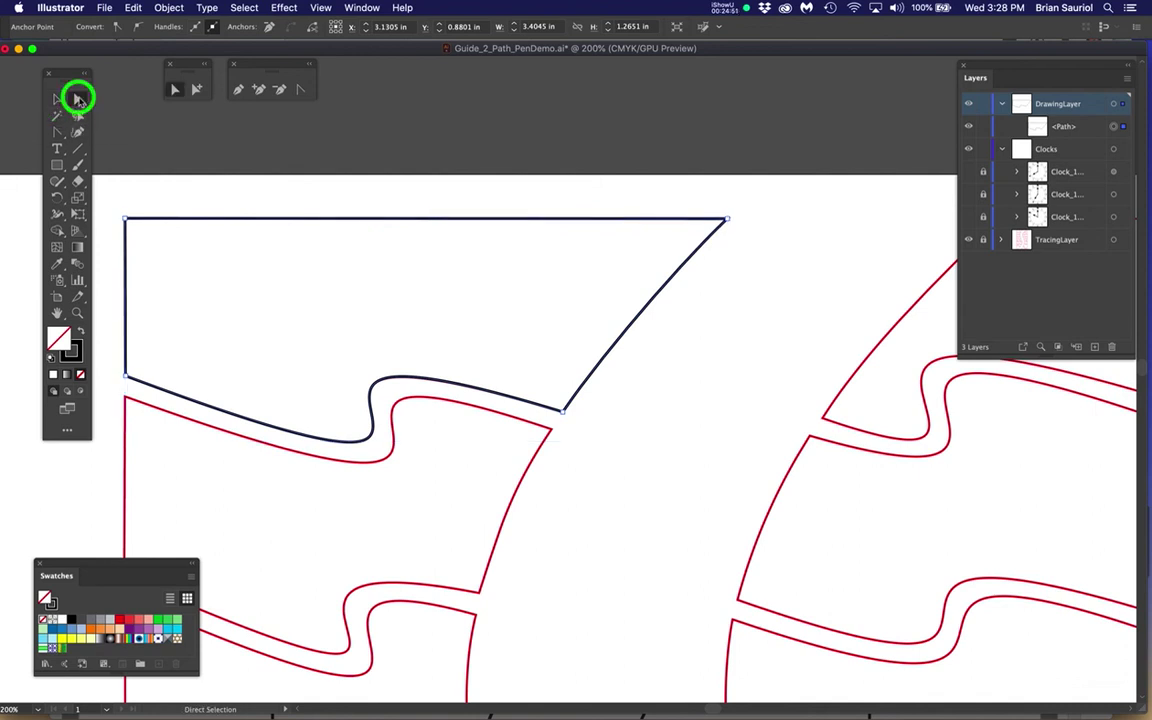
Step: Select the whole path with the Direct Selection tool and move the Layers panel clear of the shape's upper-right corner
click(229, 218)
click(56, 101)
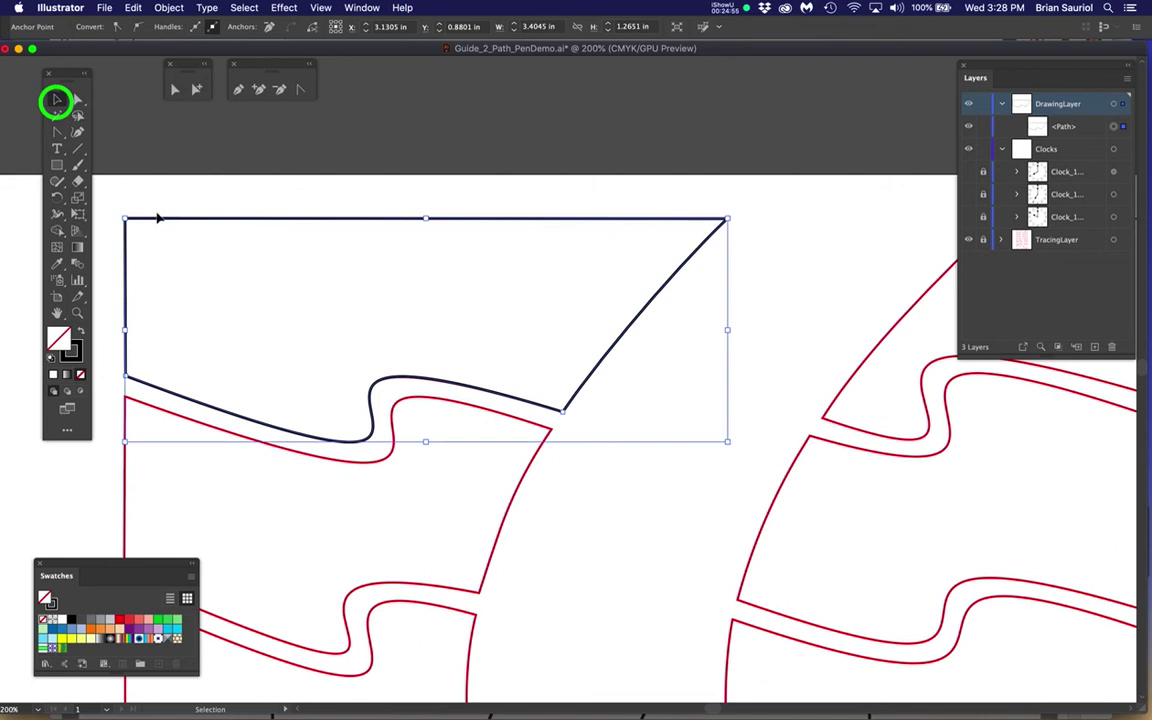
click(174, 219)
key(a)
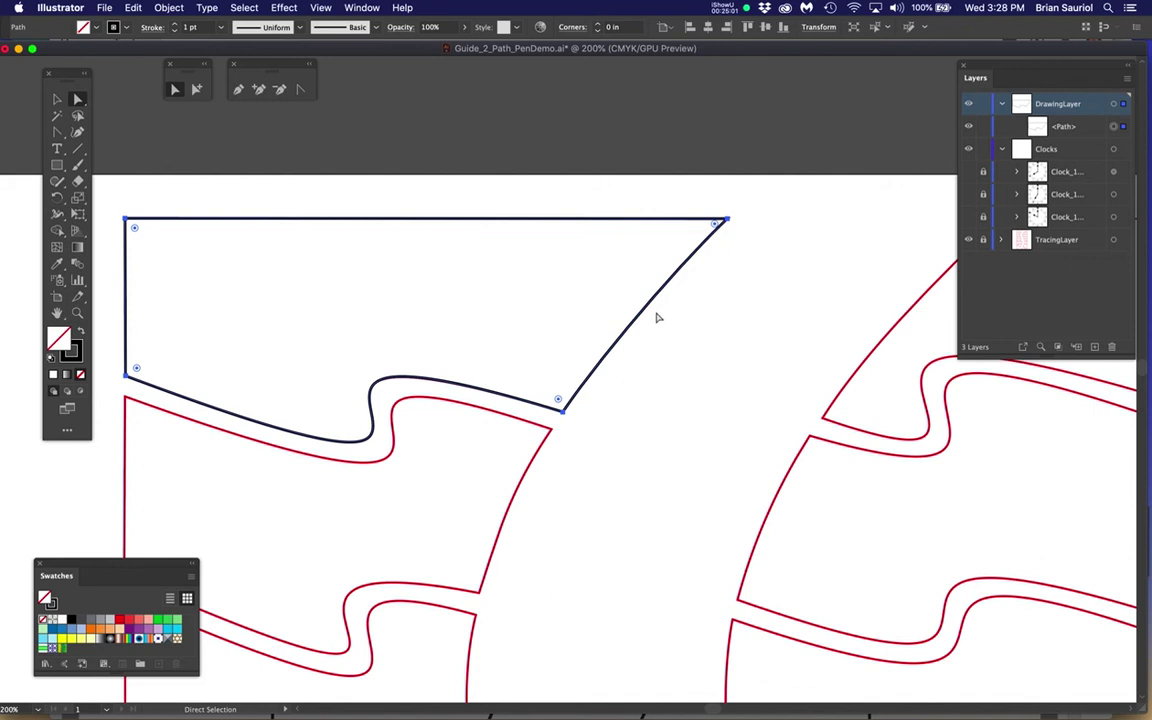
scroll(270, 361, up, 1)
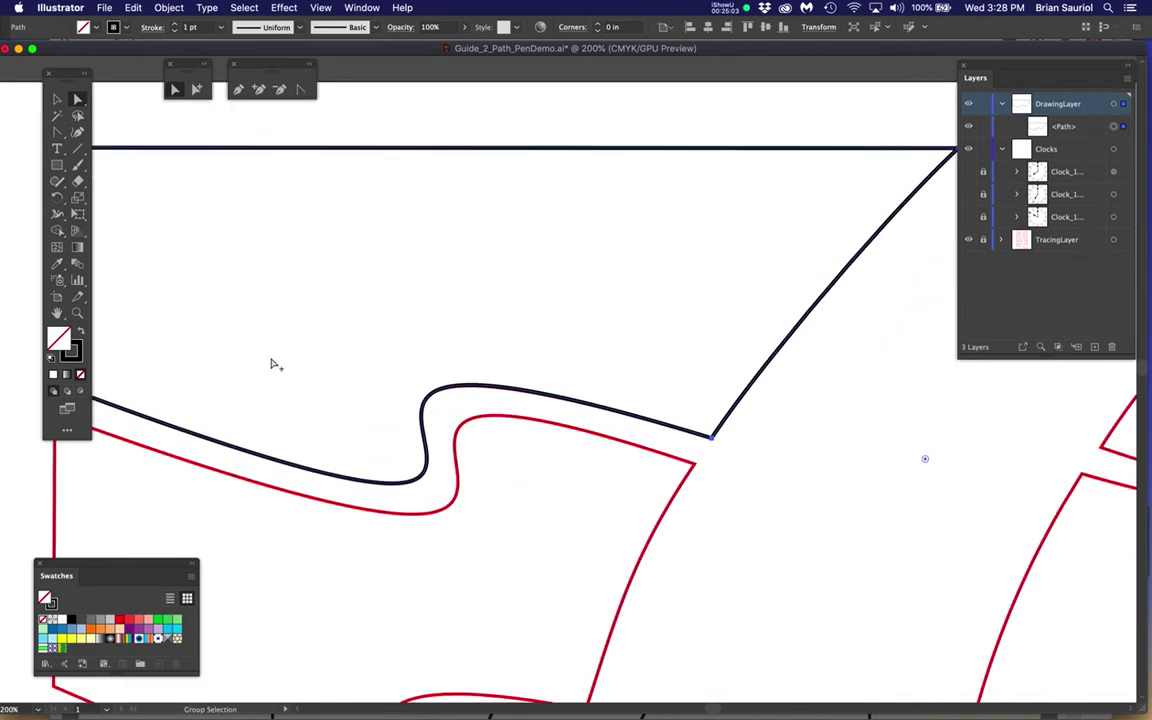
key(space)
drag(463, 350, 515, 393)
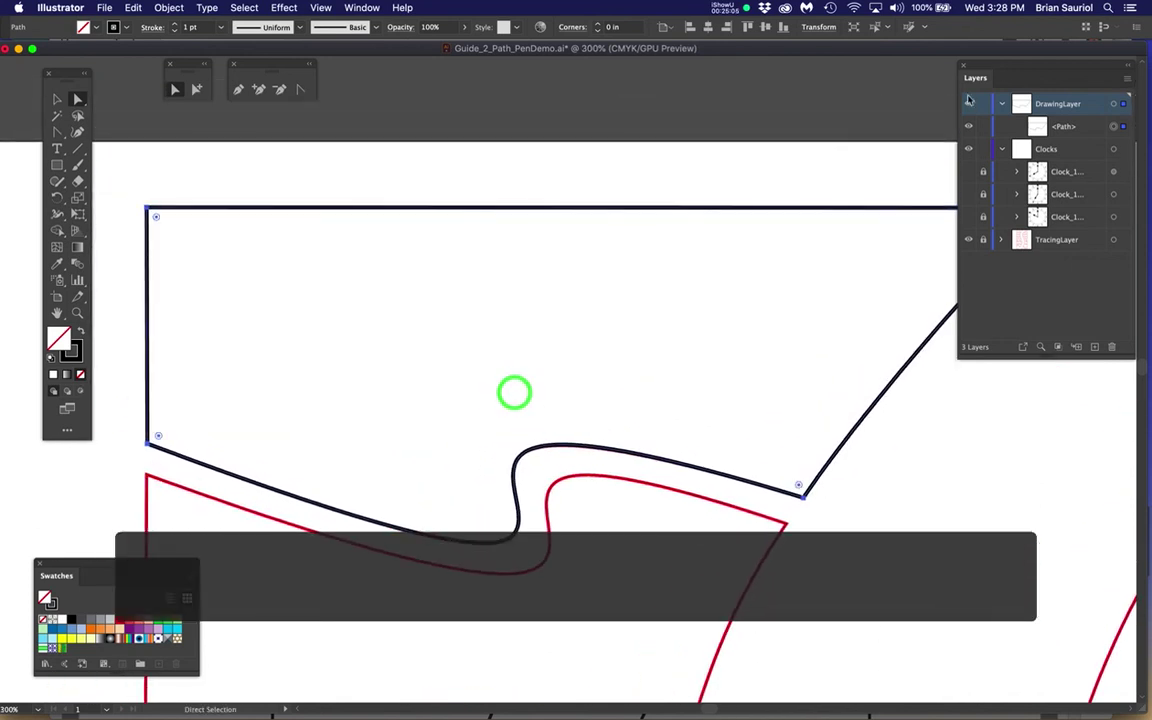
drag(1005, 72, 993, 405)
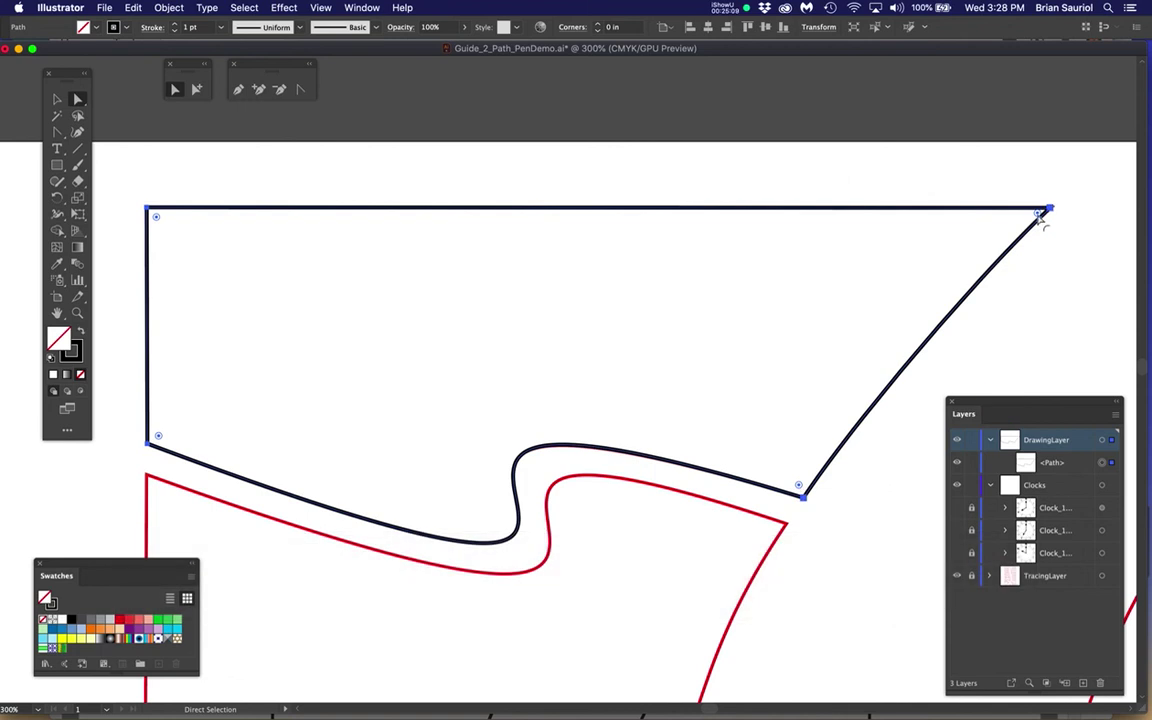
Step: Try rounding all four corners by about 0.38 in and the upper-right corner alone by about 0.19 in, undoing each
drag(1040, 216, 820, 308)
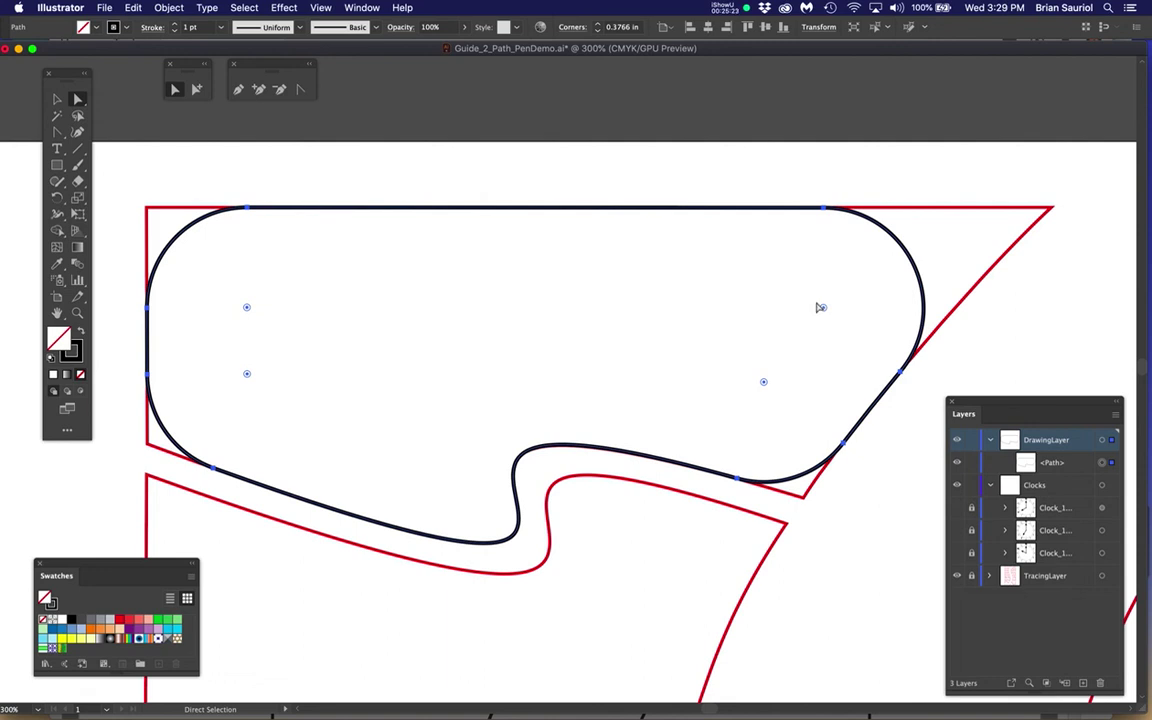
key(super+z)
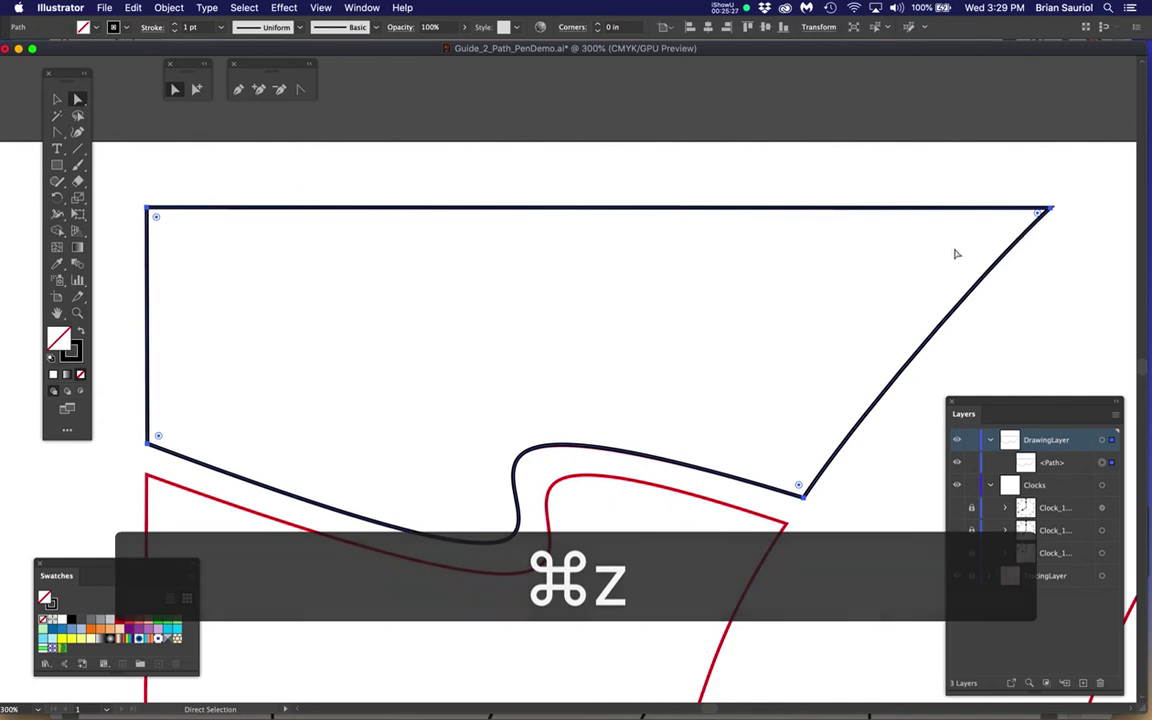
click(1048, 236)
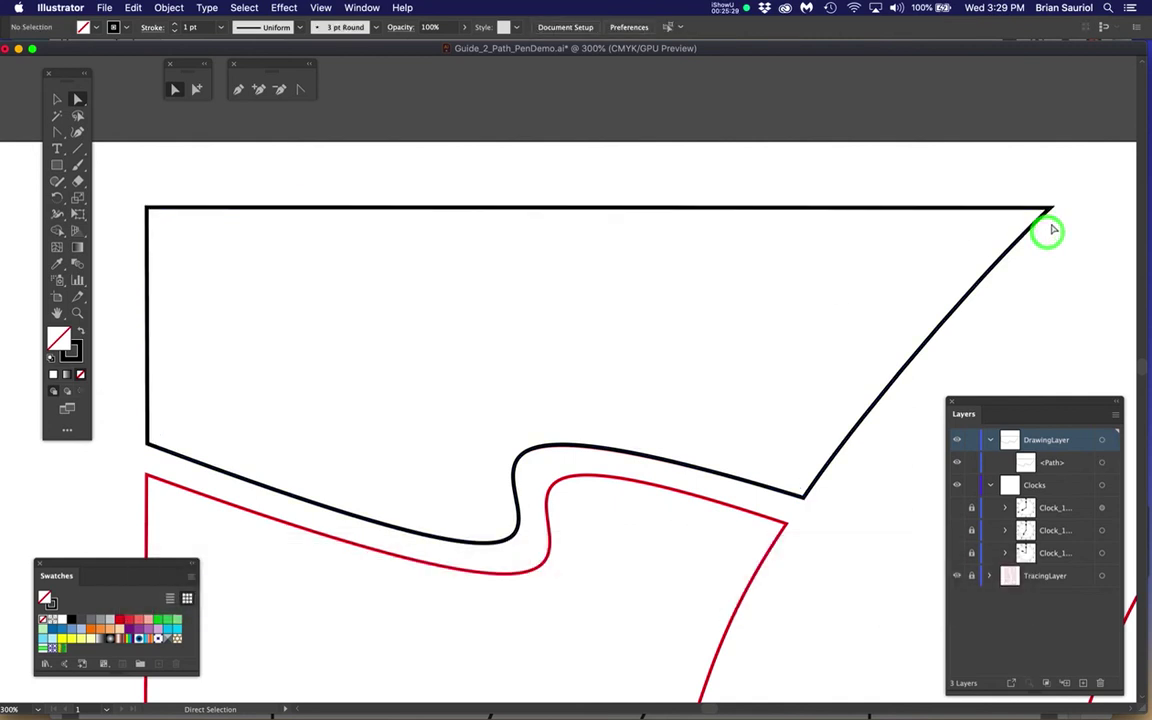
click(1048, 209)
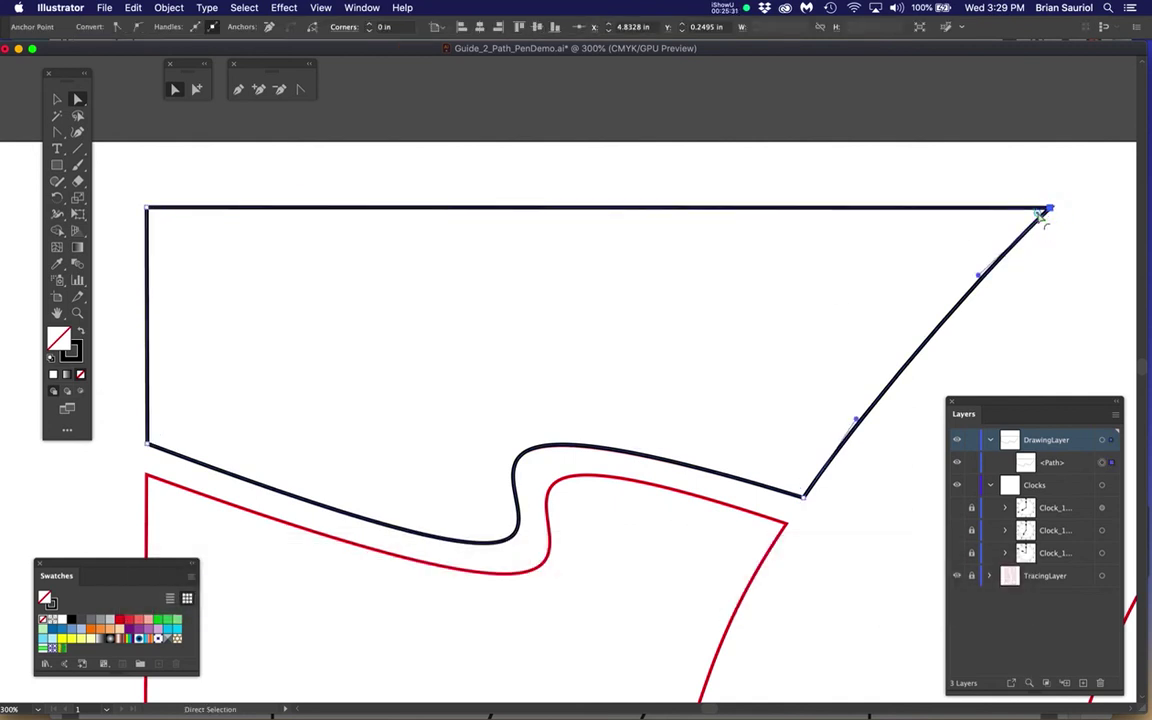
drag(1038, 216, 925, 250)
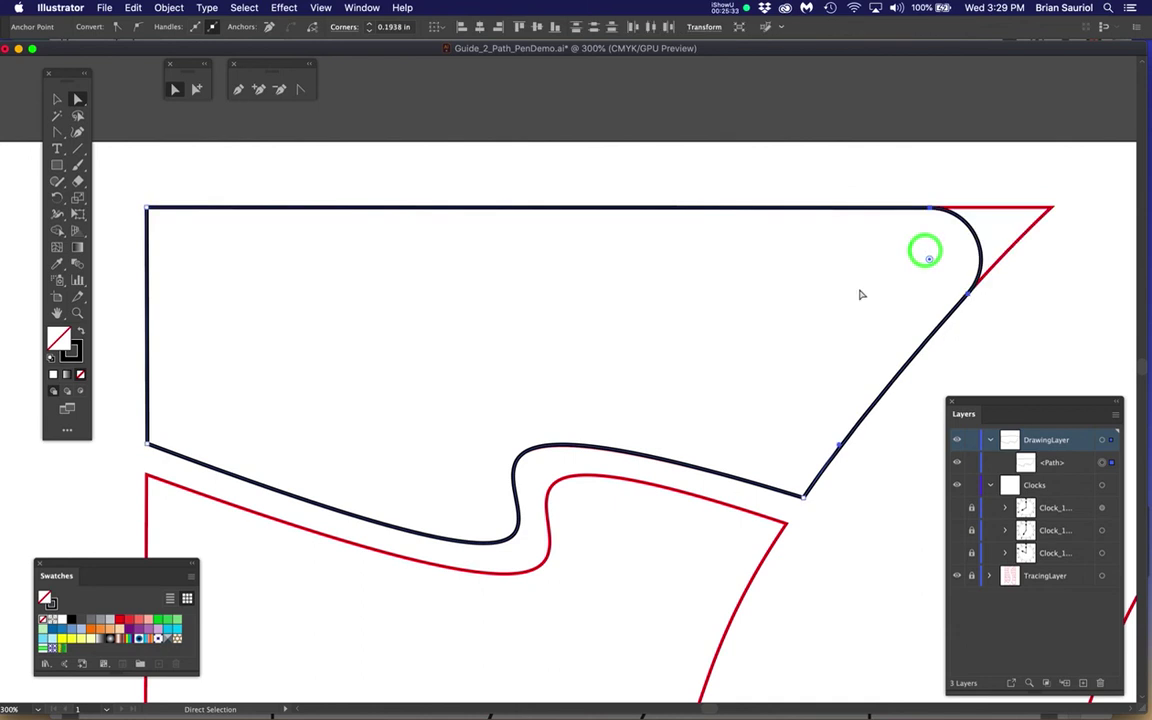
key(super+z)
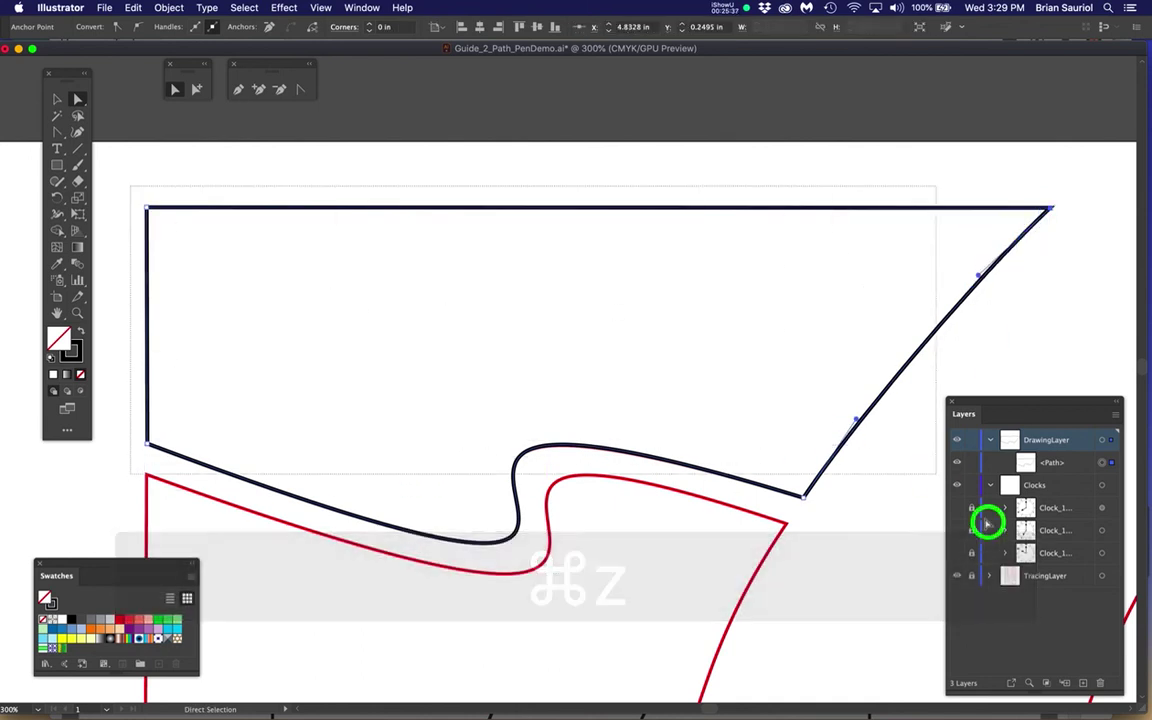
Step: Reselect the whole path, try rounding all its corners by about 0.17 in, and undo the rounding
click(1075, 580)
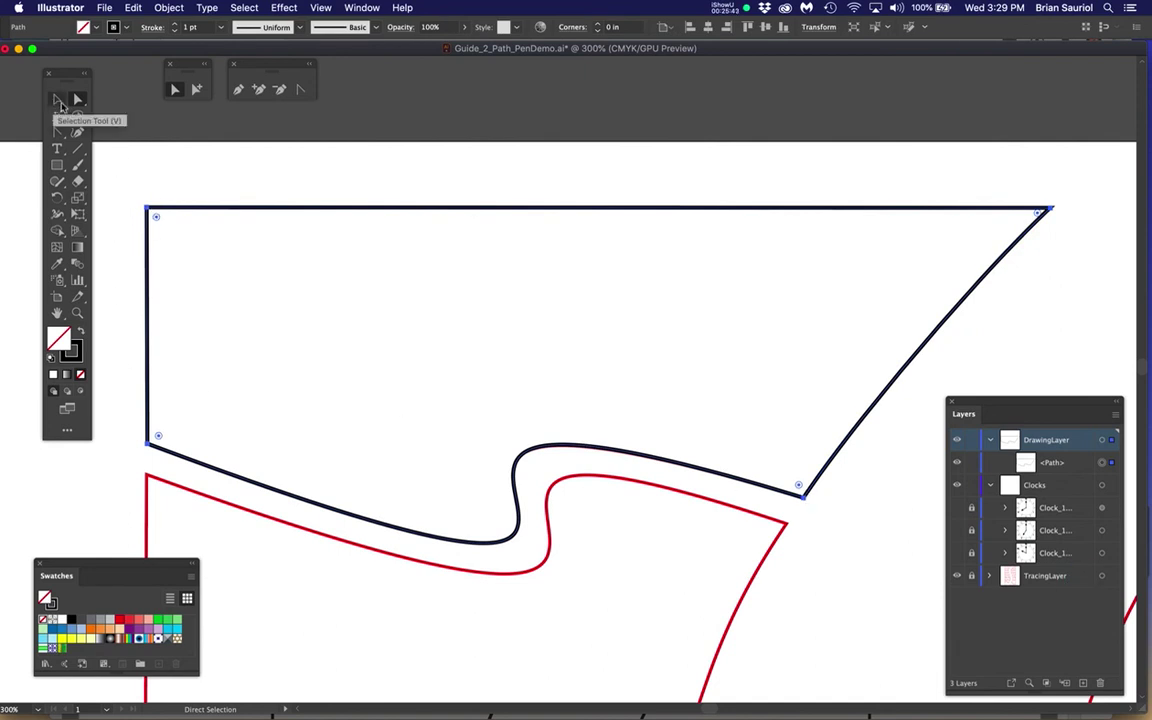
drag(156, 219, 192, 255)
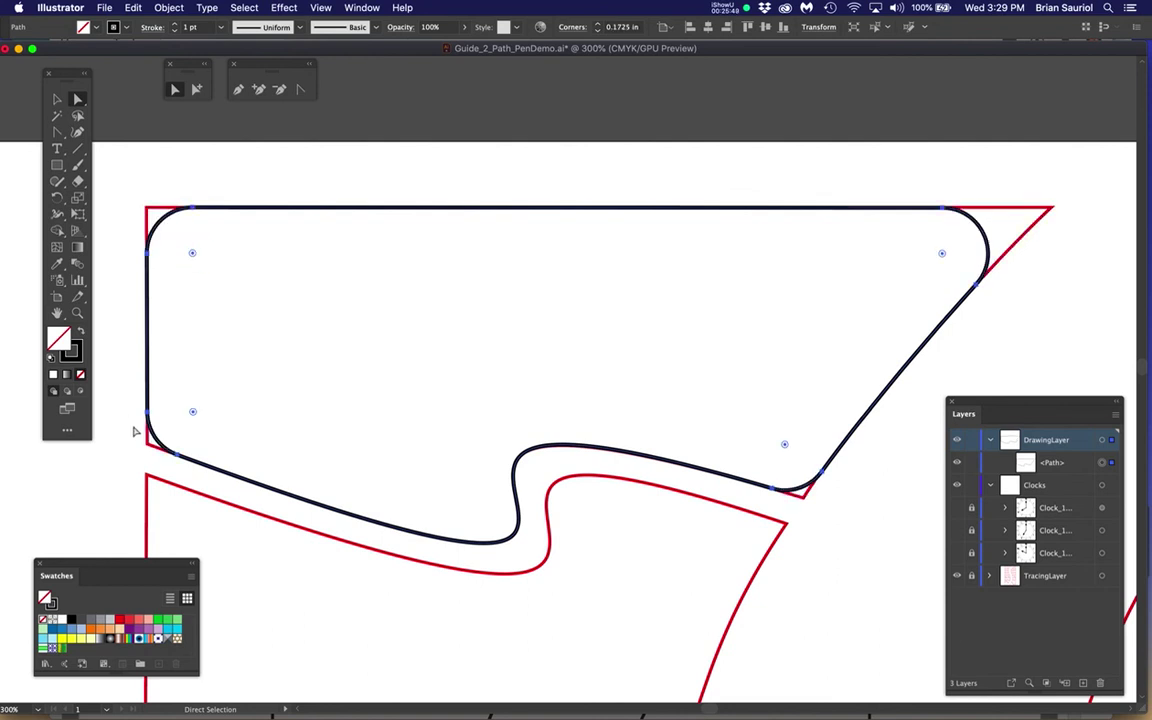
key(super+z)
Step: Select only the two left anchors, try rounding both corners by about 0.33 in, and undo the rounding
click(77, 98)
drag(120, 176, 183, 490)
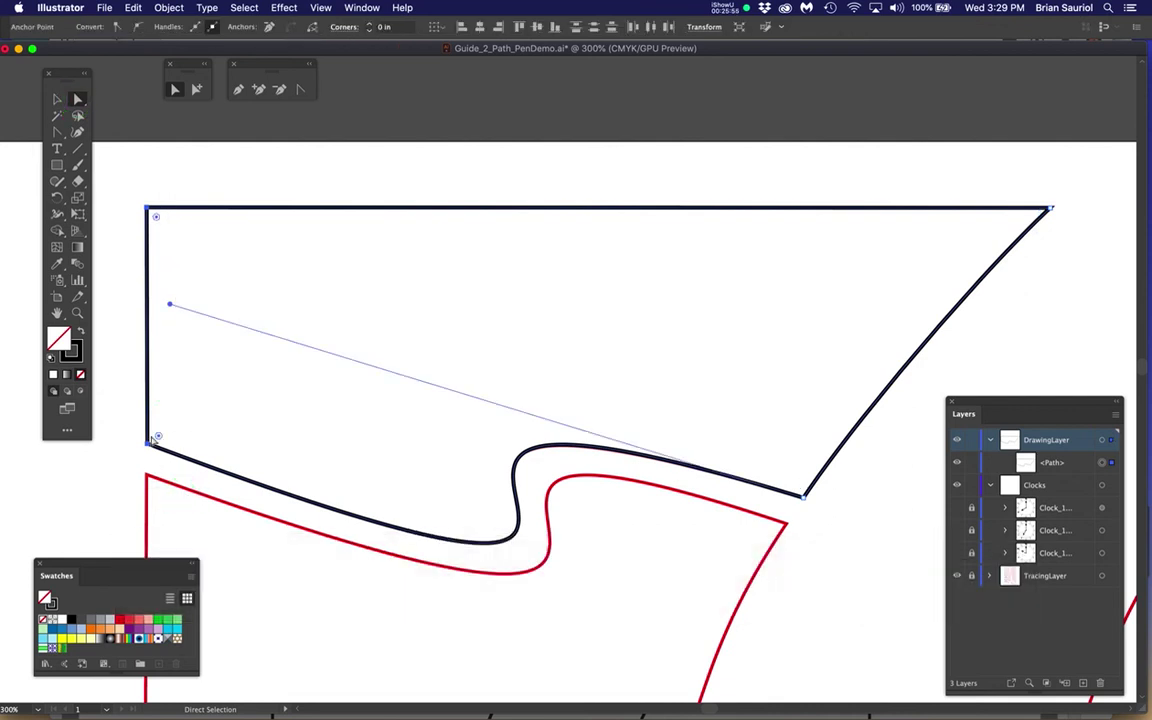
drag(158, 440, 238, 391)
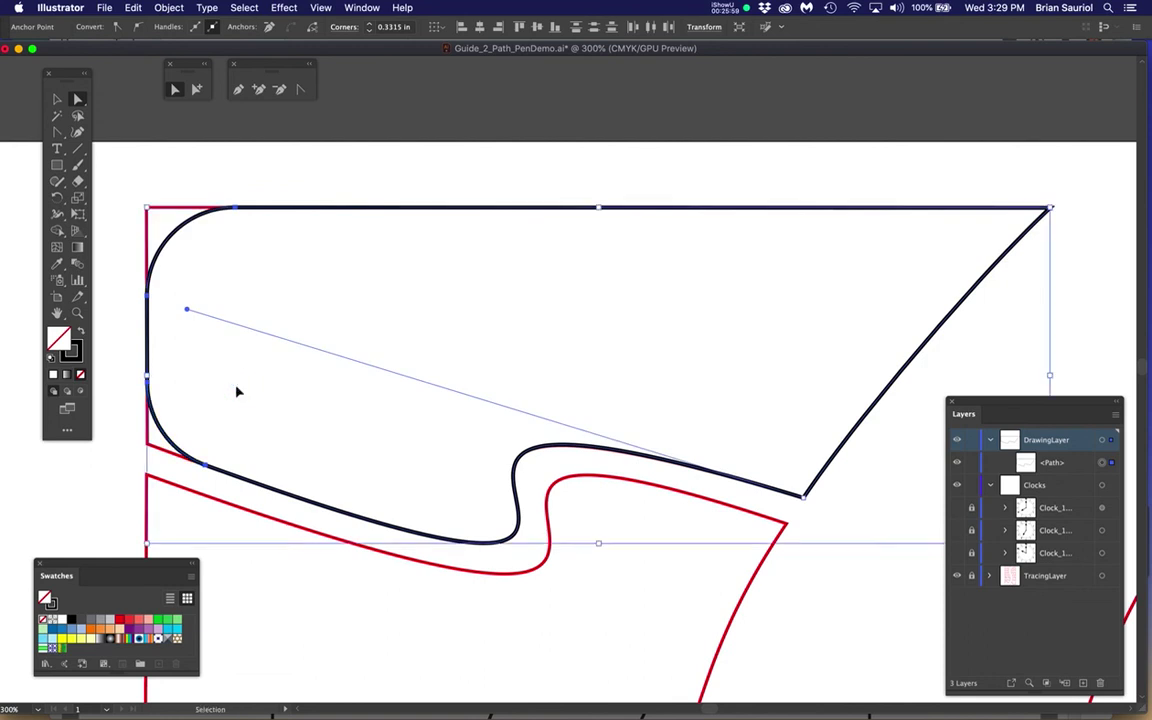
key(super+z)
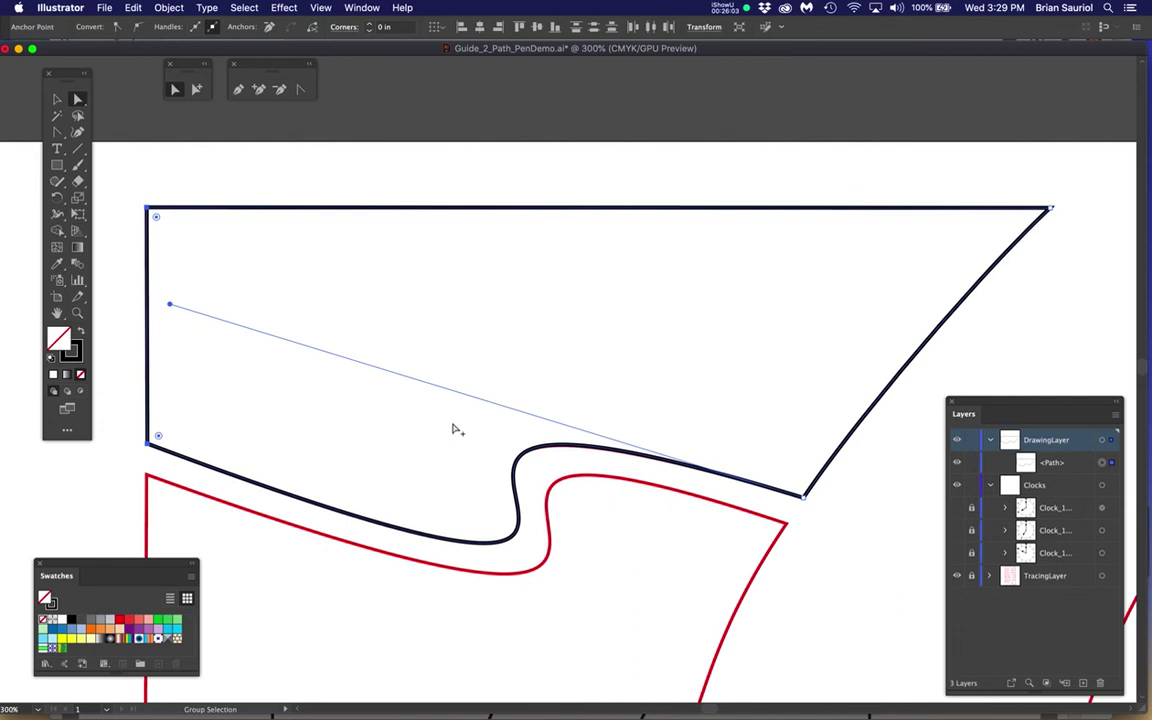
Step: Shorten the document window to uncover the PDF handout behind it, keeping the second left-hand guide shape in view at 200%
scroll(457, 429, down, 1)
drag(481, 422, 557, 387)
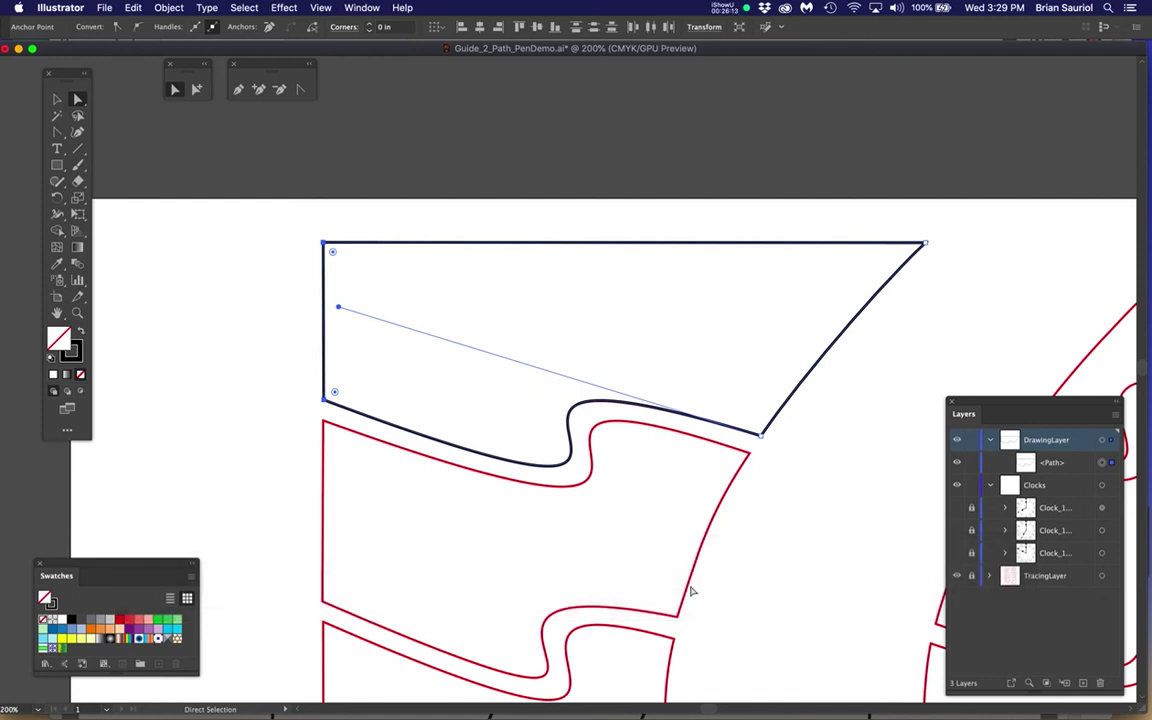
drag(1145, 710, 1145, 500)
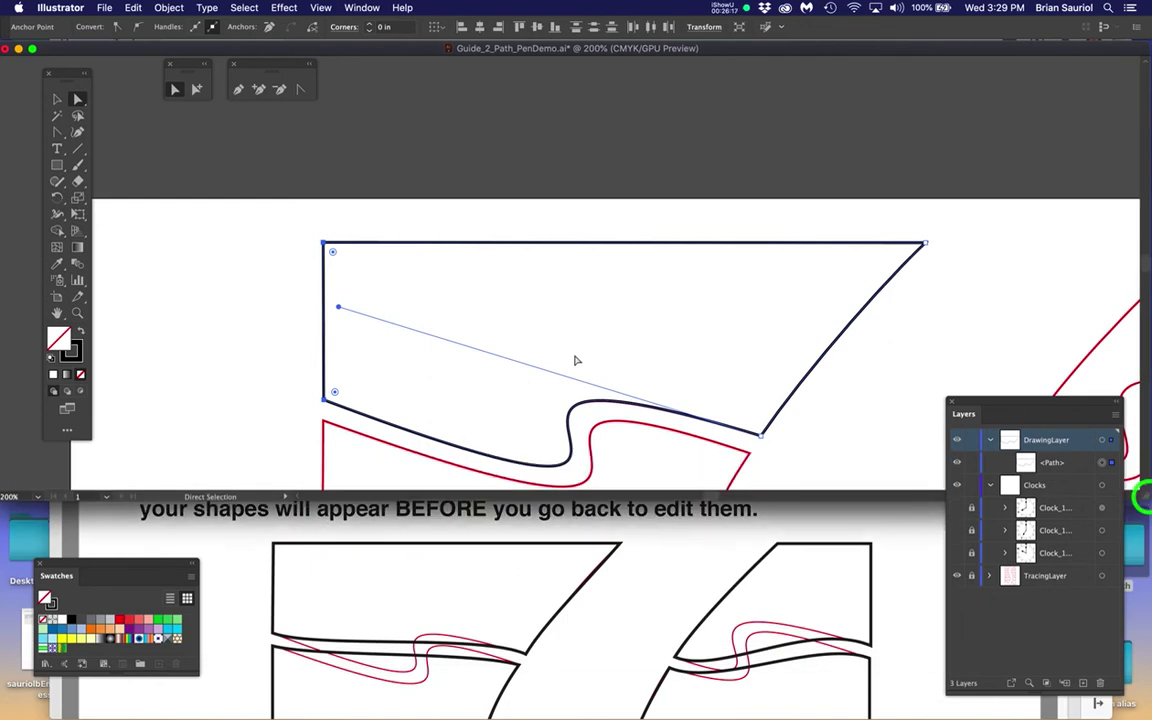
scroll(576, 356, down, 5)
scroll(574, 353, down, 1)
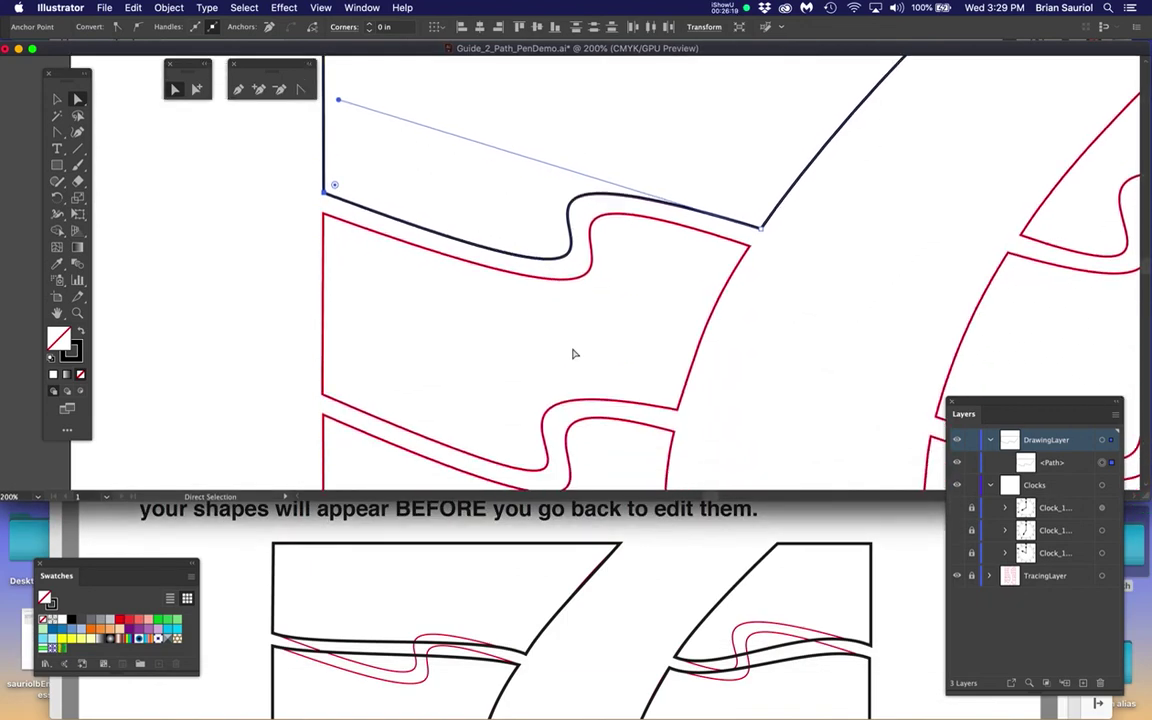
scroll(574, 353, up, 2)
scroll(576, 358, down, 2)
scroll(578, 363, down, 3)
Step: Switch to the Guide_2_Path_Pen.pdf handout in Acrobat, and shrink and place its window directly beneath the artwork
click(672, 549)
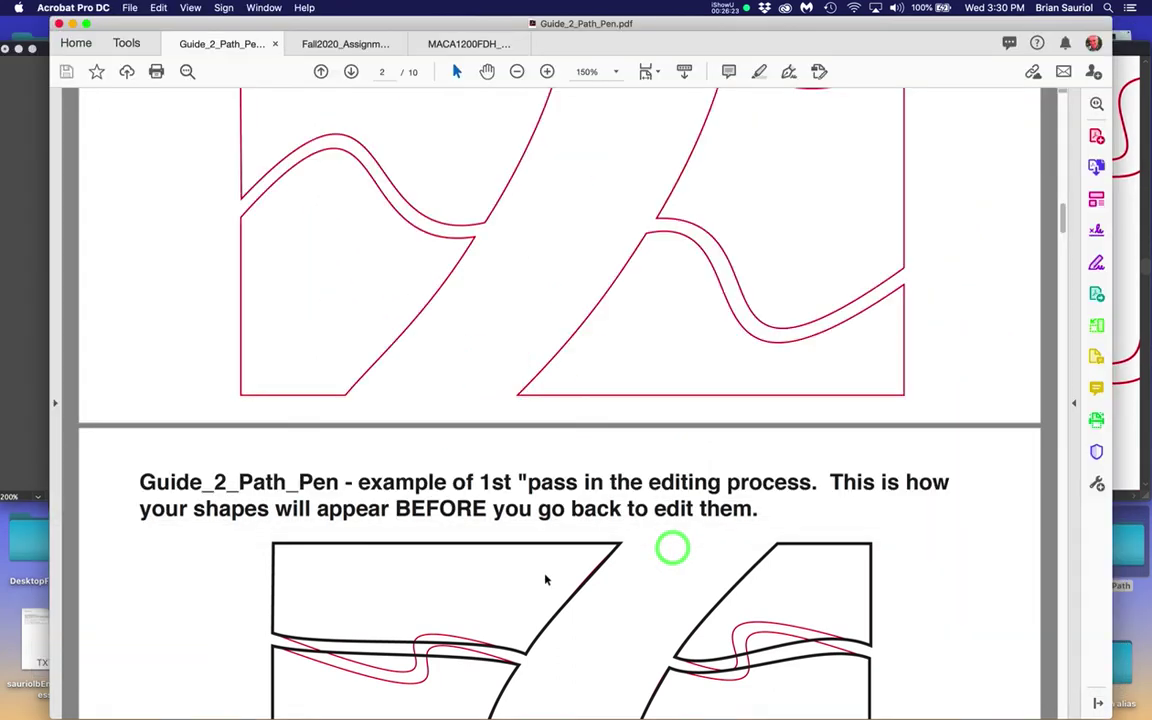
scroll(545, 578, down, 15)
scroll(549, 568, down, 10)
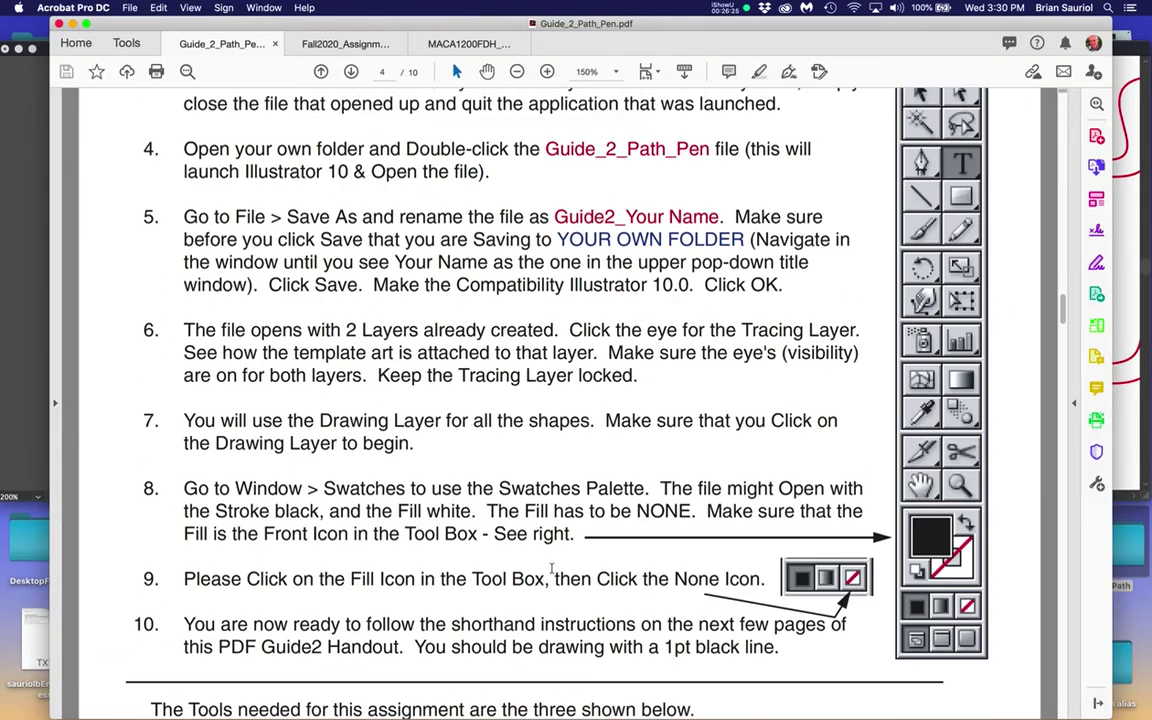
drag(1105, 712, 1105, 345)
drag(918, 26, 918, 384)
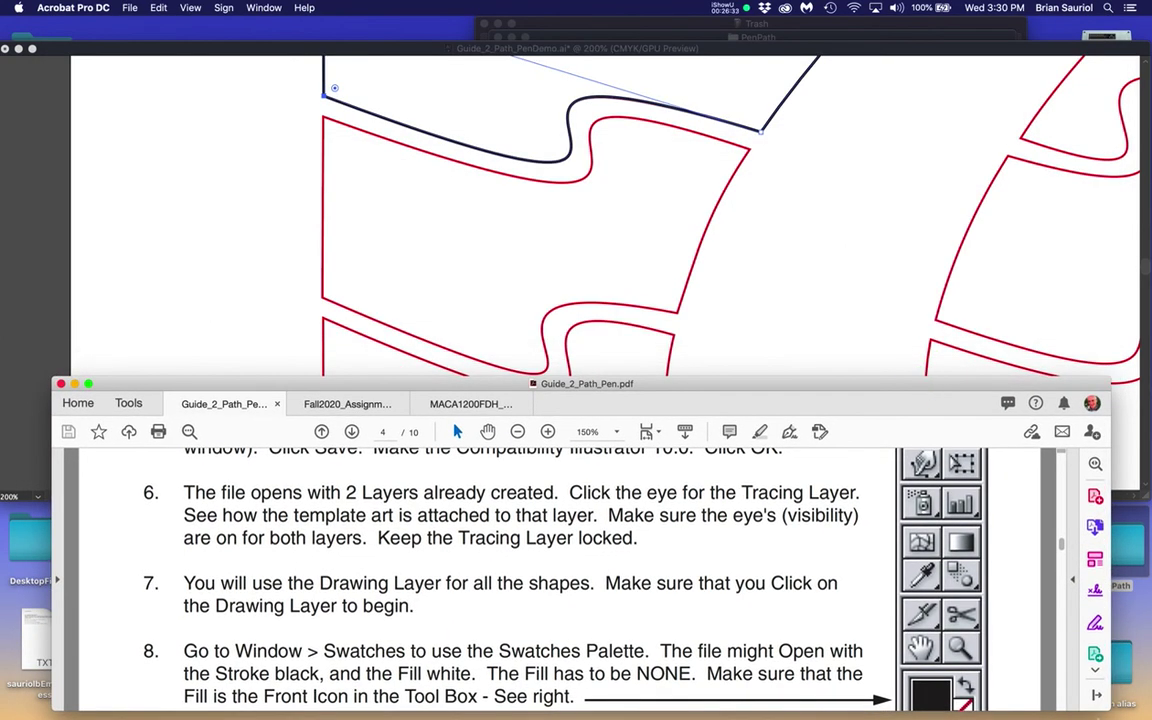
drag(1107, 709, 1147, 703)
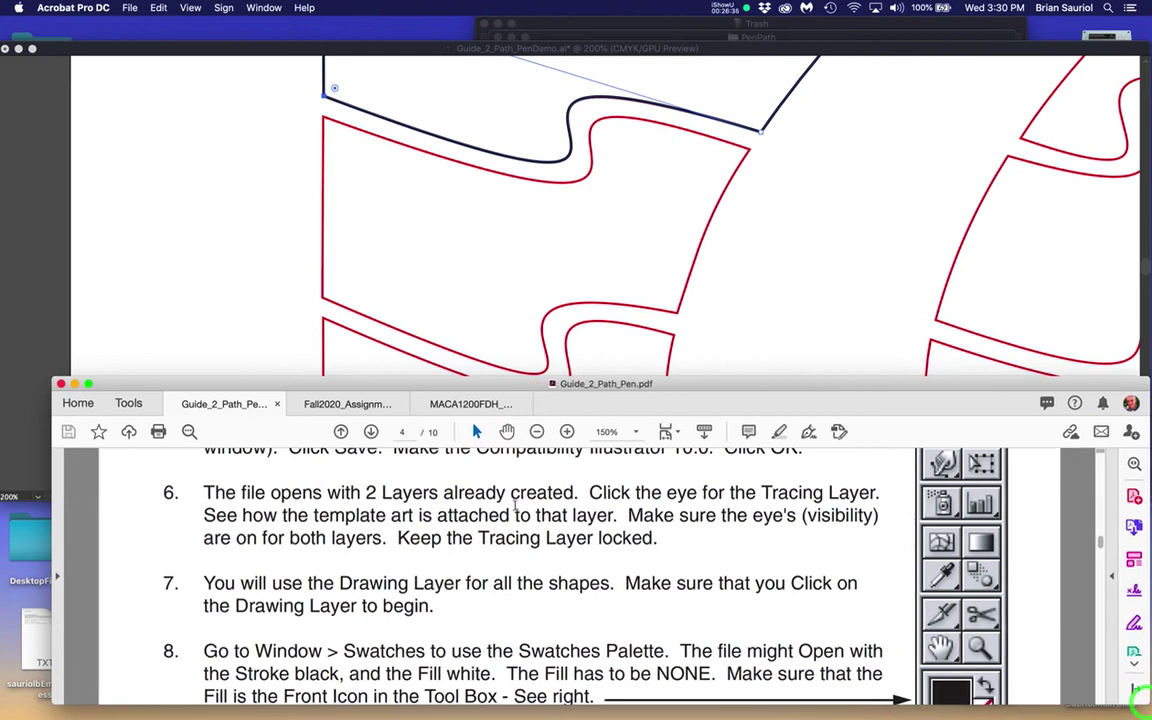
Step: Show the second shape's drawing instructions on page 5 of the handout at 100% and switch back to Illustrator
scroll(538, 528, down, 3)
scroll(538, 528, down, 1)
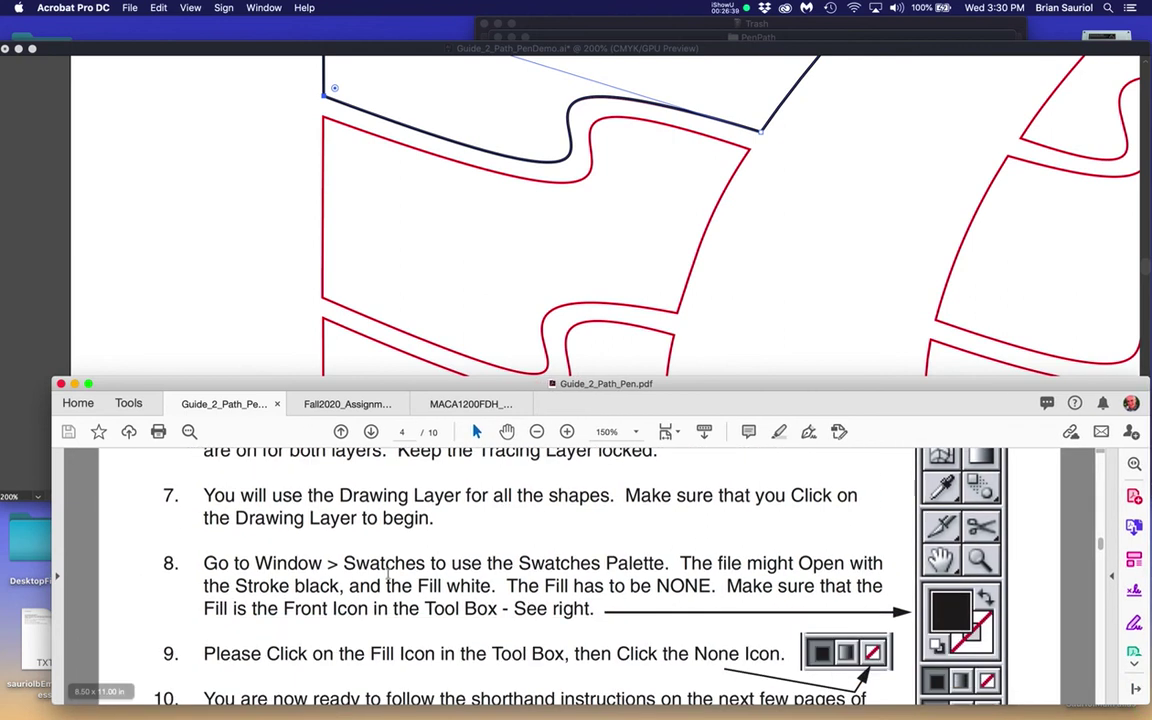
scroll(483, 565, down, 12)
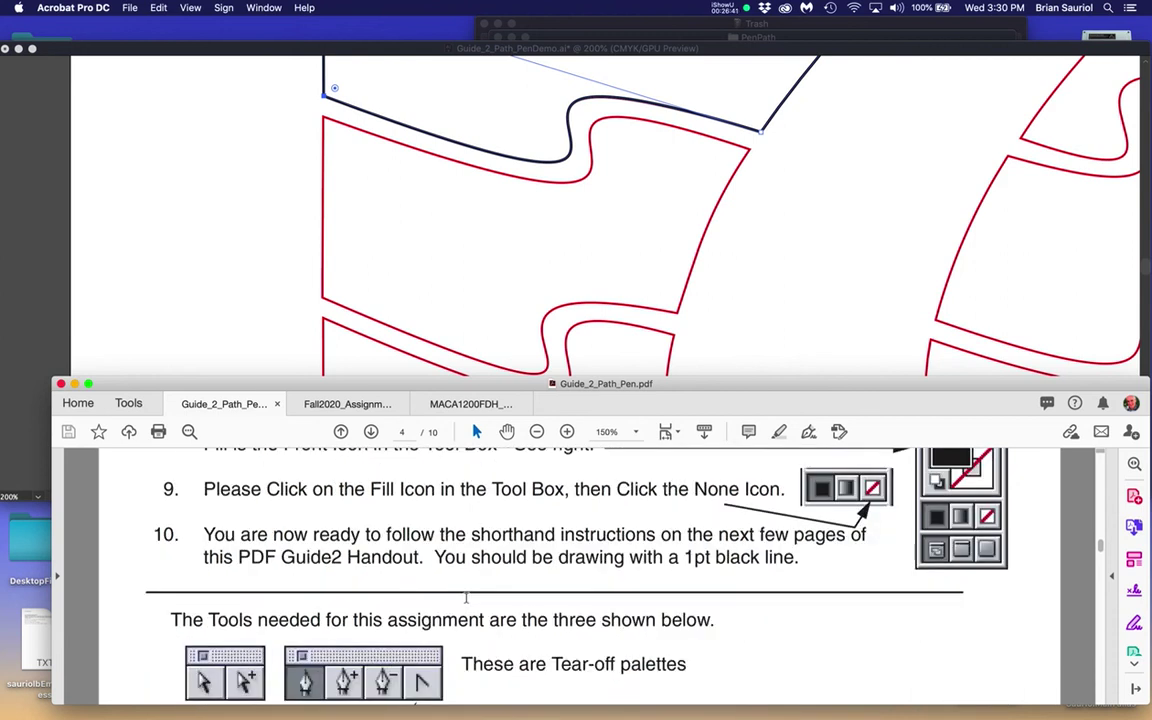
scroll(467, 603, down, 10)
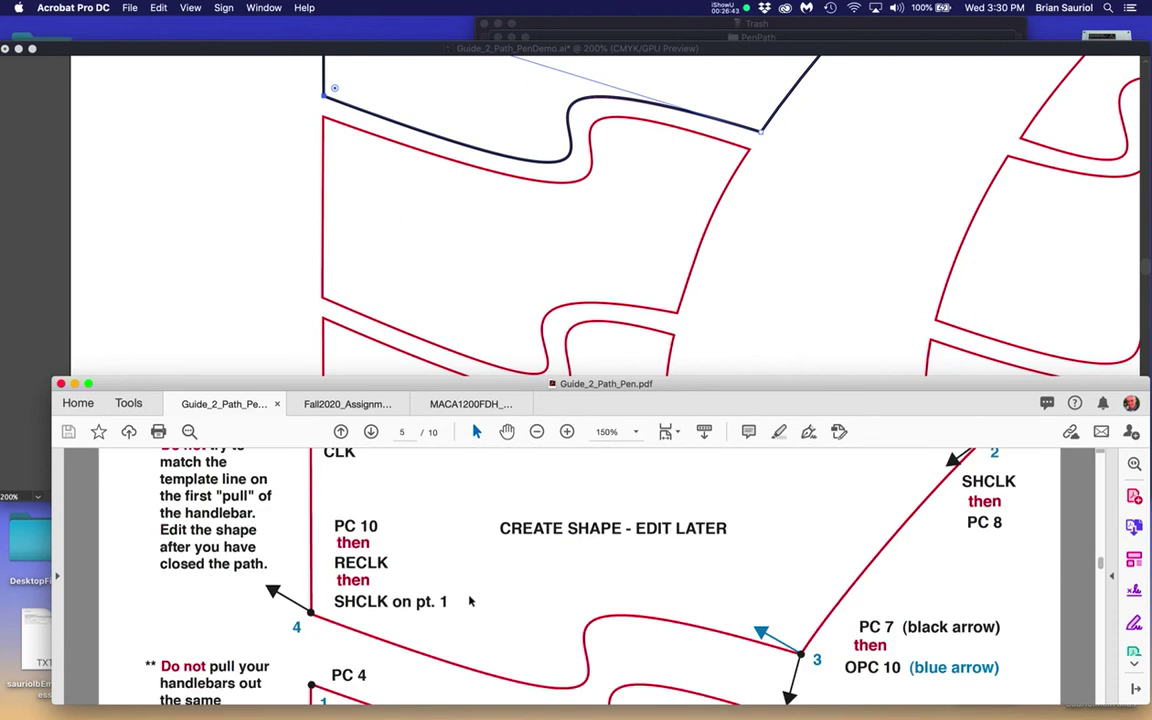
key(super+minus)
key(super+minus)
key(super+minus)
scroll(513, 605, down, 5)
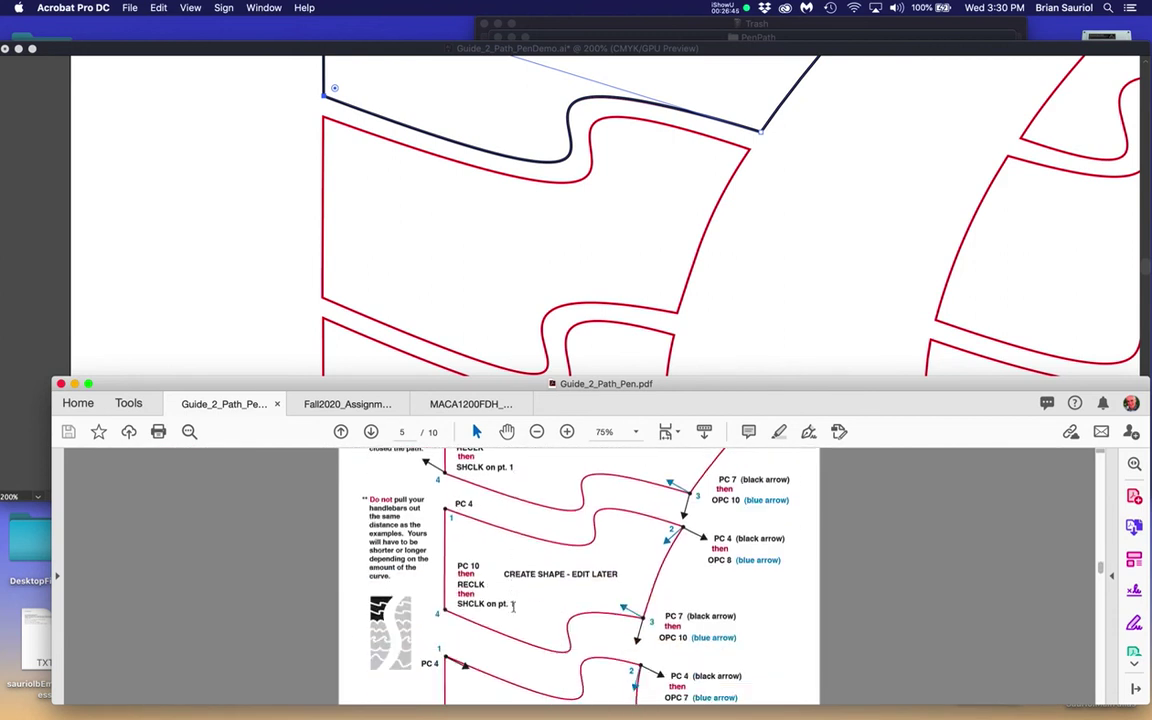
key(super+plus)
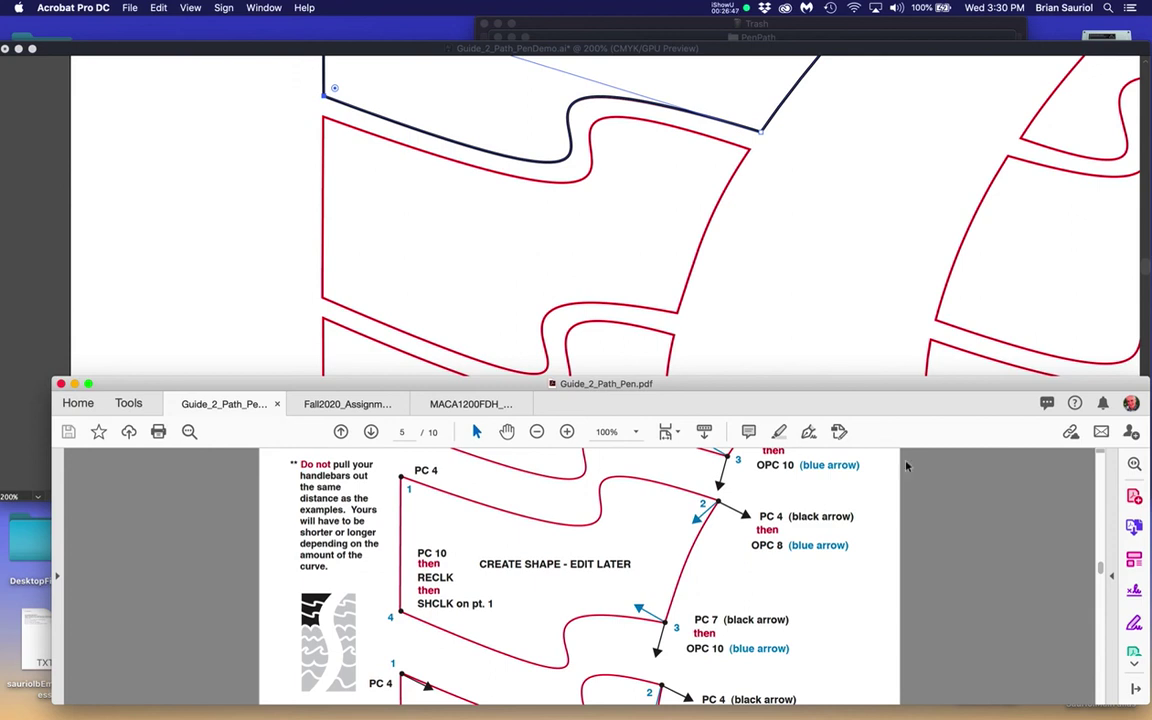
drag(1075, 394, 1076, 406)
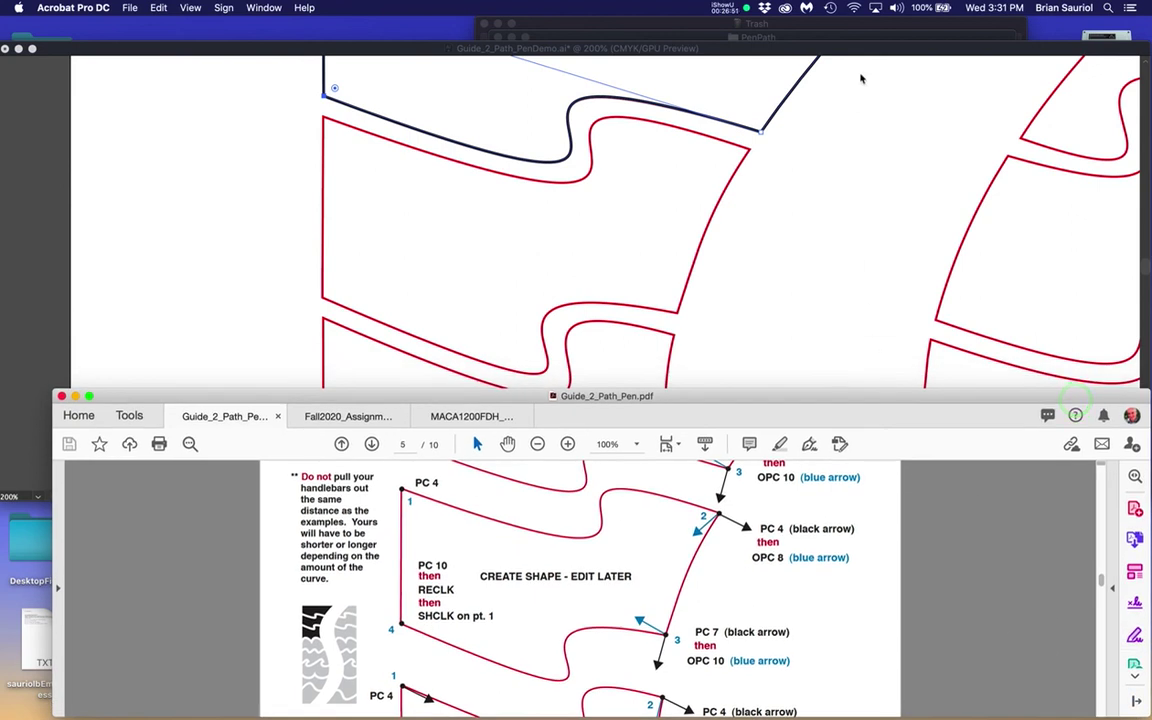
click(907, 48)
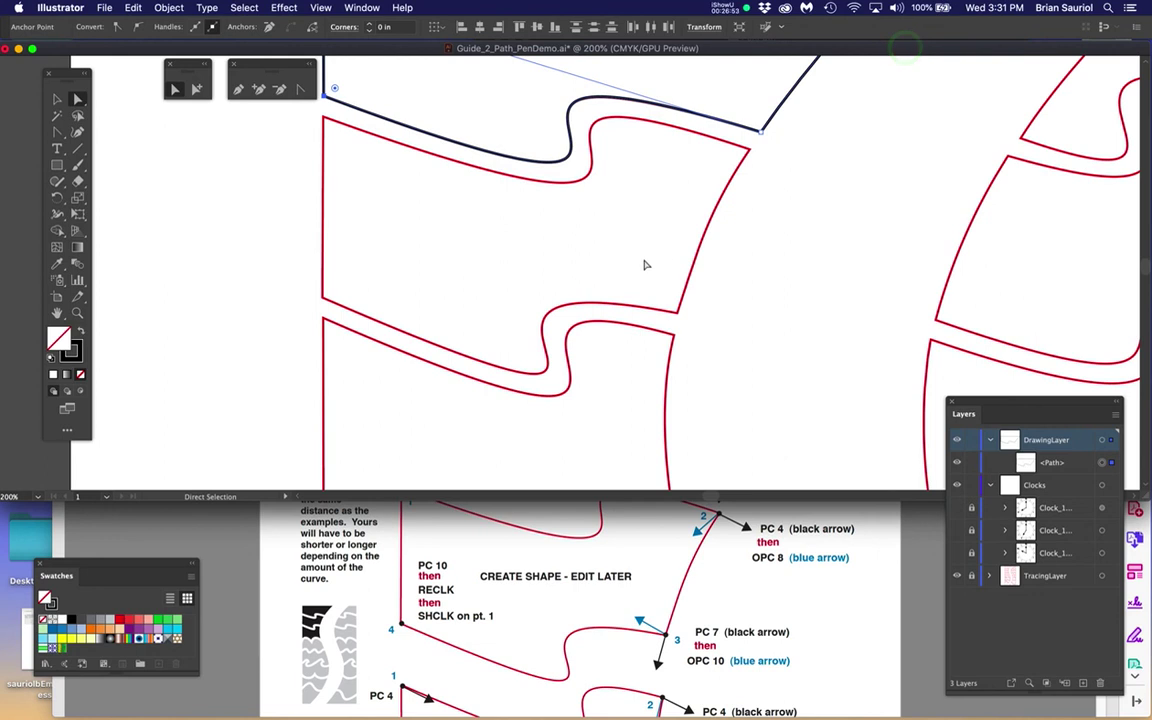